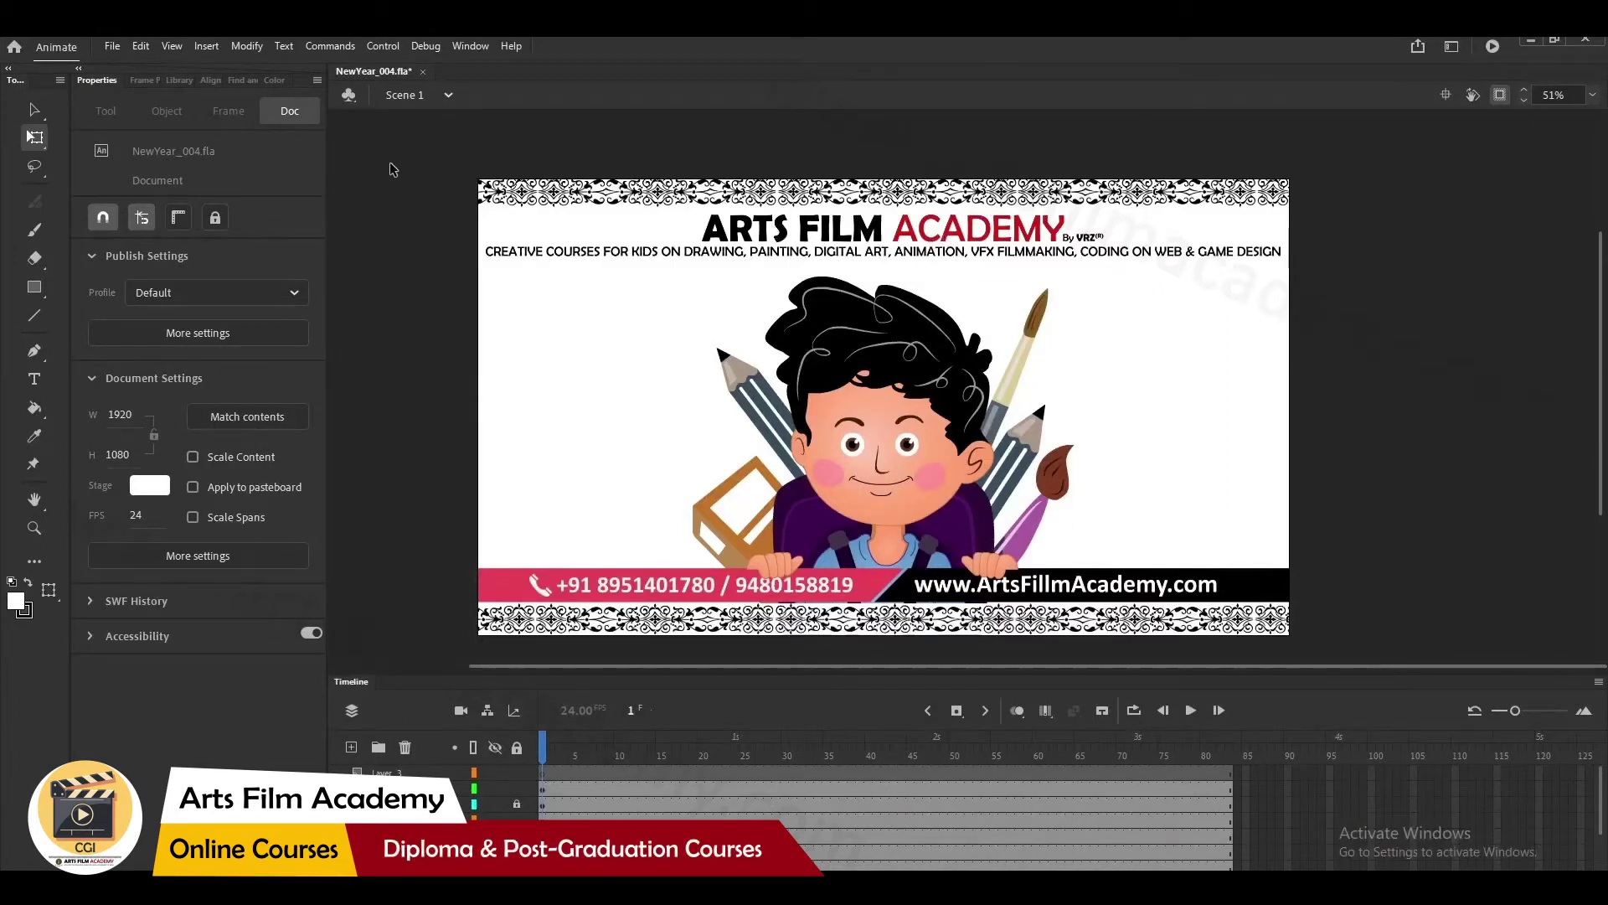
- Open the Head graphic symbol to examine the frames on its timeline, and return to Scene 1
{"action": "left_click", "coordinate": [971, 490]}
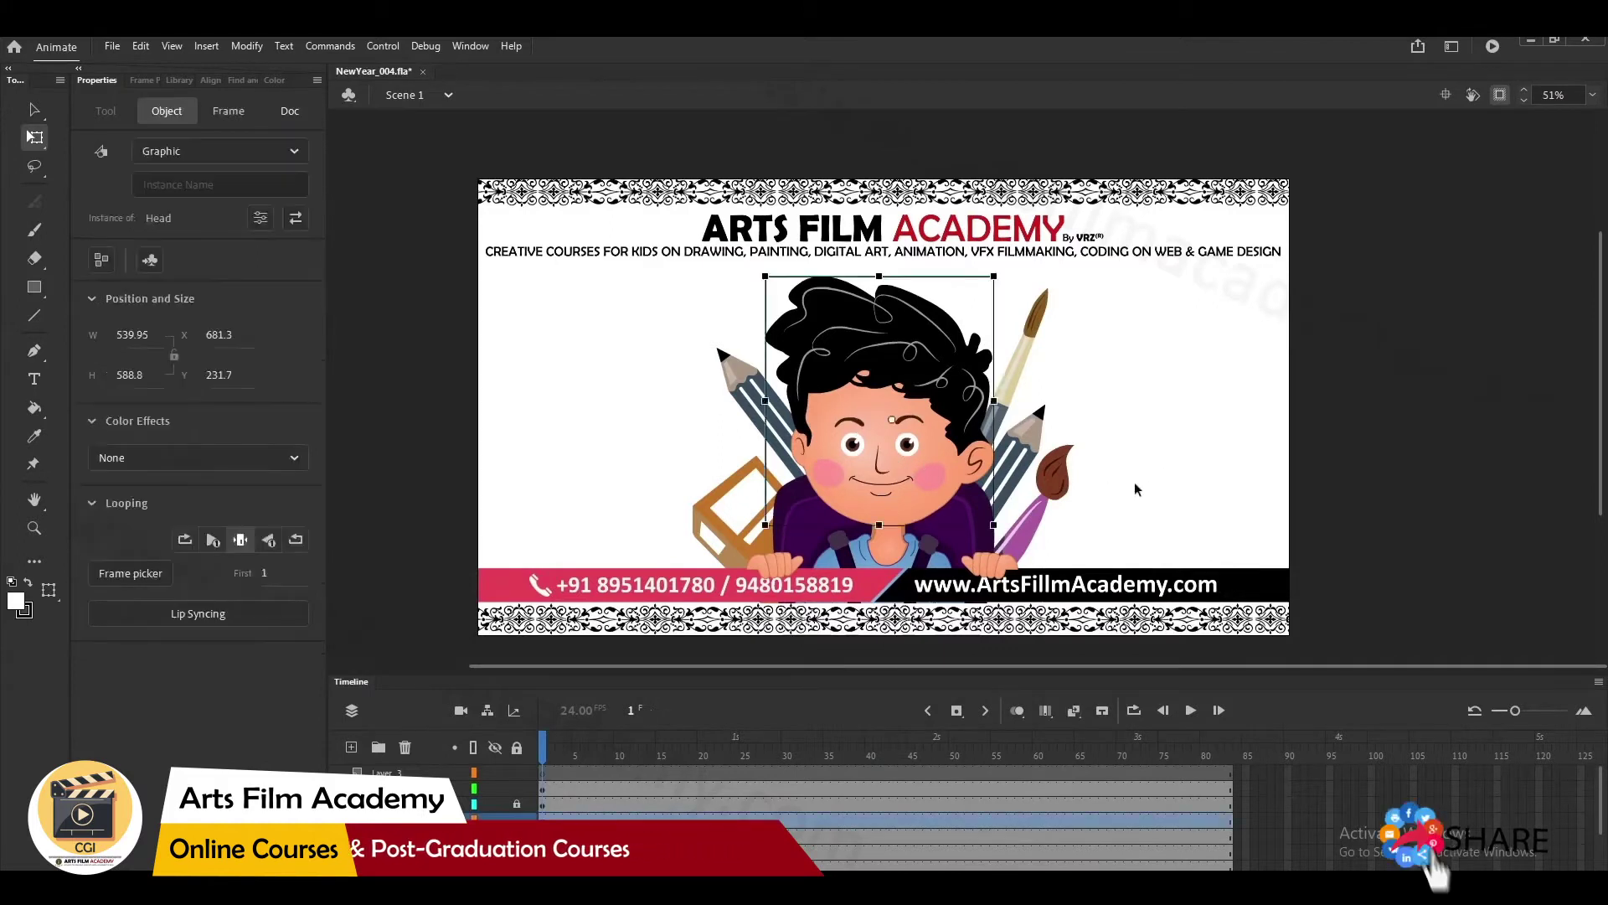
{"action": "scroll", "coordinate": [974, 493], "scroll_direction": "up", "scroll_amount": 2}
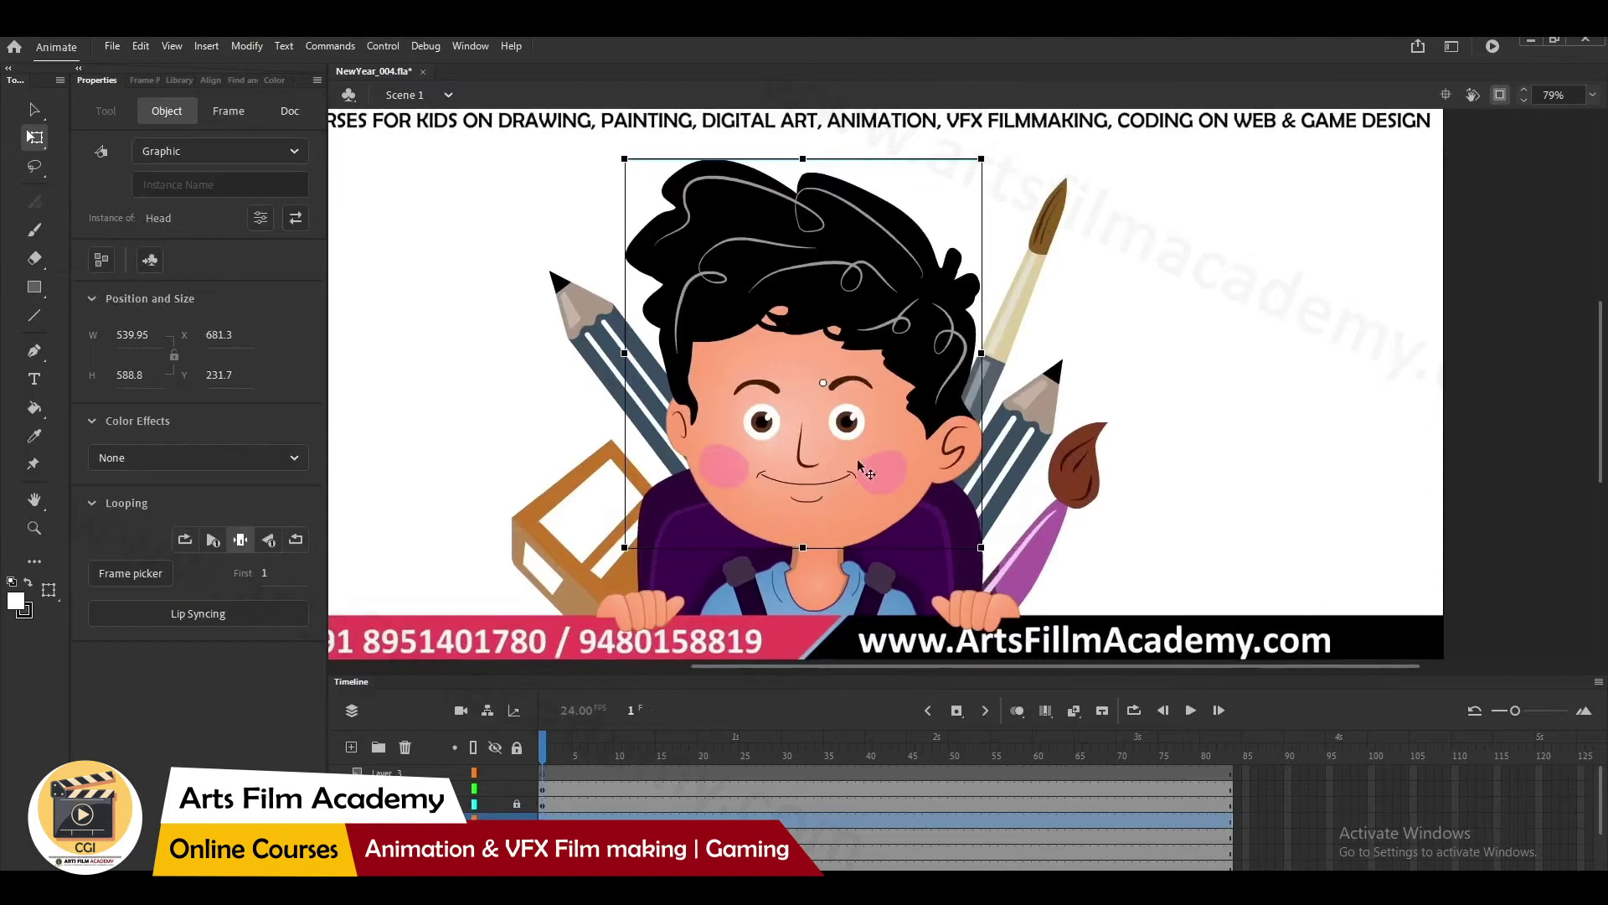
{"action": "double_click", "coordinate": [916, 509]}
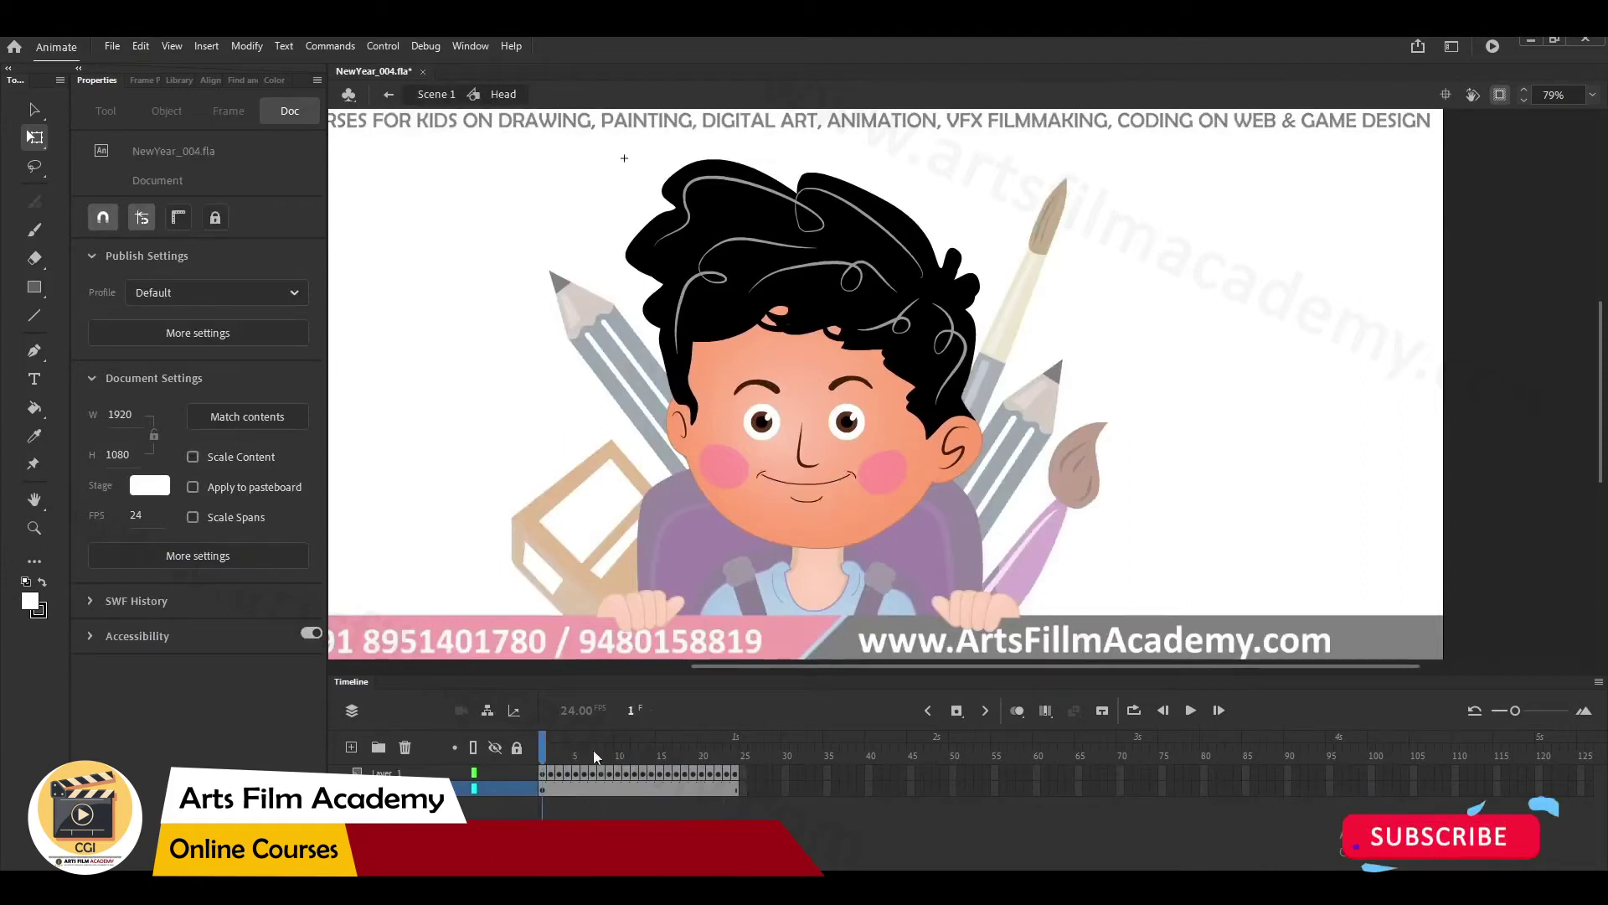
{"action": "scroll", "coordinate": [703, 572], "scroll_direction": "up", "scroll_amount": 3}
{"action": "mouse_move", "coordinate": [552, 745]}
{"action": "left_mouse_down"}
{"action": "mouse_move", "coordinate": [668, 757]}
{"action": "mouse_move", "coordinate": [542, 754]}
{"action": "left_mouse_up"}
{"action": "double_click", "coordinate": [1304, 524]}
{"action": "scroll", "coordinate": [1304, 524], "scroll_direction": "down", "scroll_amount": 3}
{"action": "left_click_drag", "start_coordinate": [1274, 518], "coordinate": [1164, 537]}
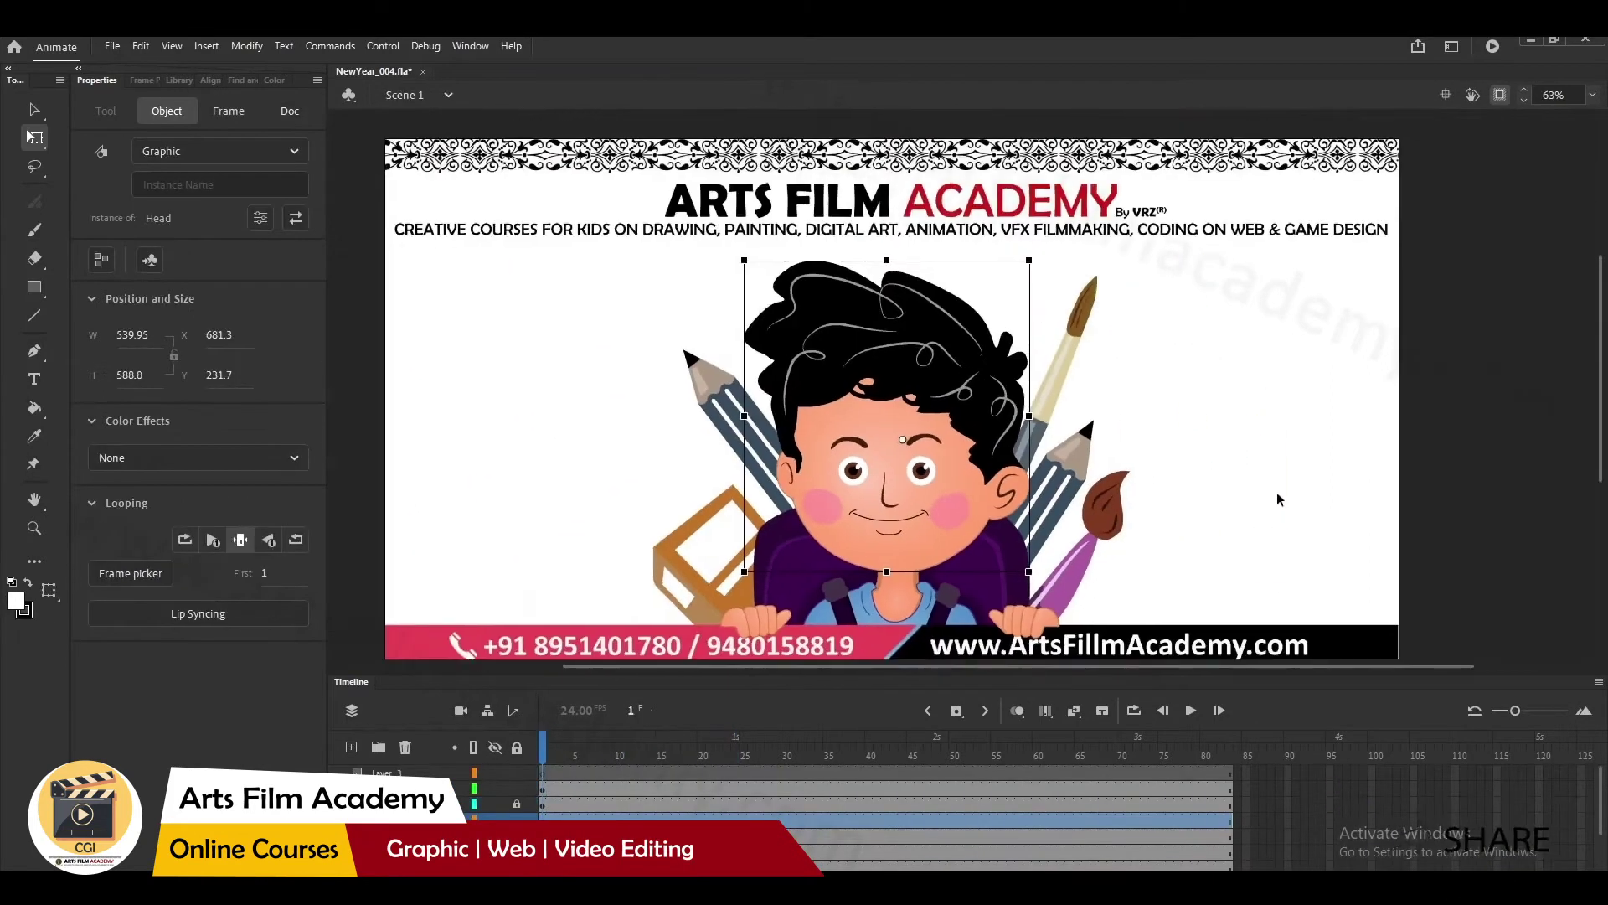
{"action": "left_click", "coordinate": [1412, 457]}
{"action": "scroll", "coordinate": [1412, 454], "scroll_direction": "down", "scroll_amount": 1}
{"action": "left_click_drag", "start_coordinate": [1328, 444], "coordinate": [1278, 435]}
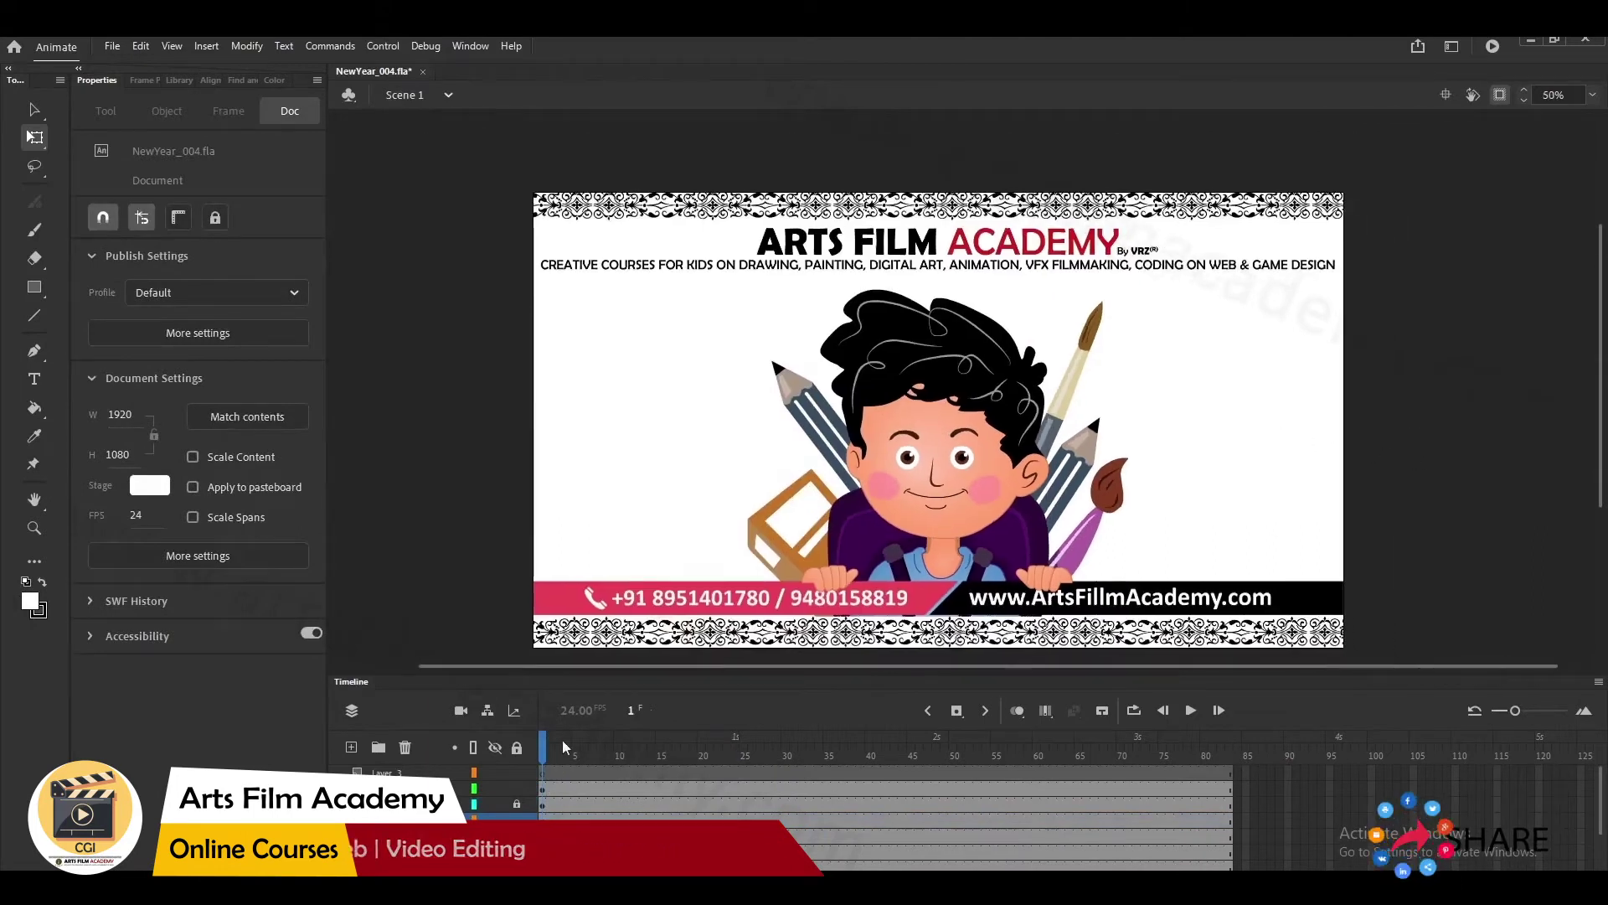
- Add newyear audio.wav from the library to the topmost timeline layer in Scene 1
{"action": "left_click", "coordinate": [386, 772]}
{"action": "left_click", "coordinate": [107, 50]}
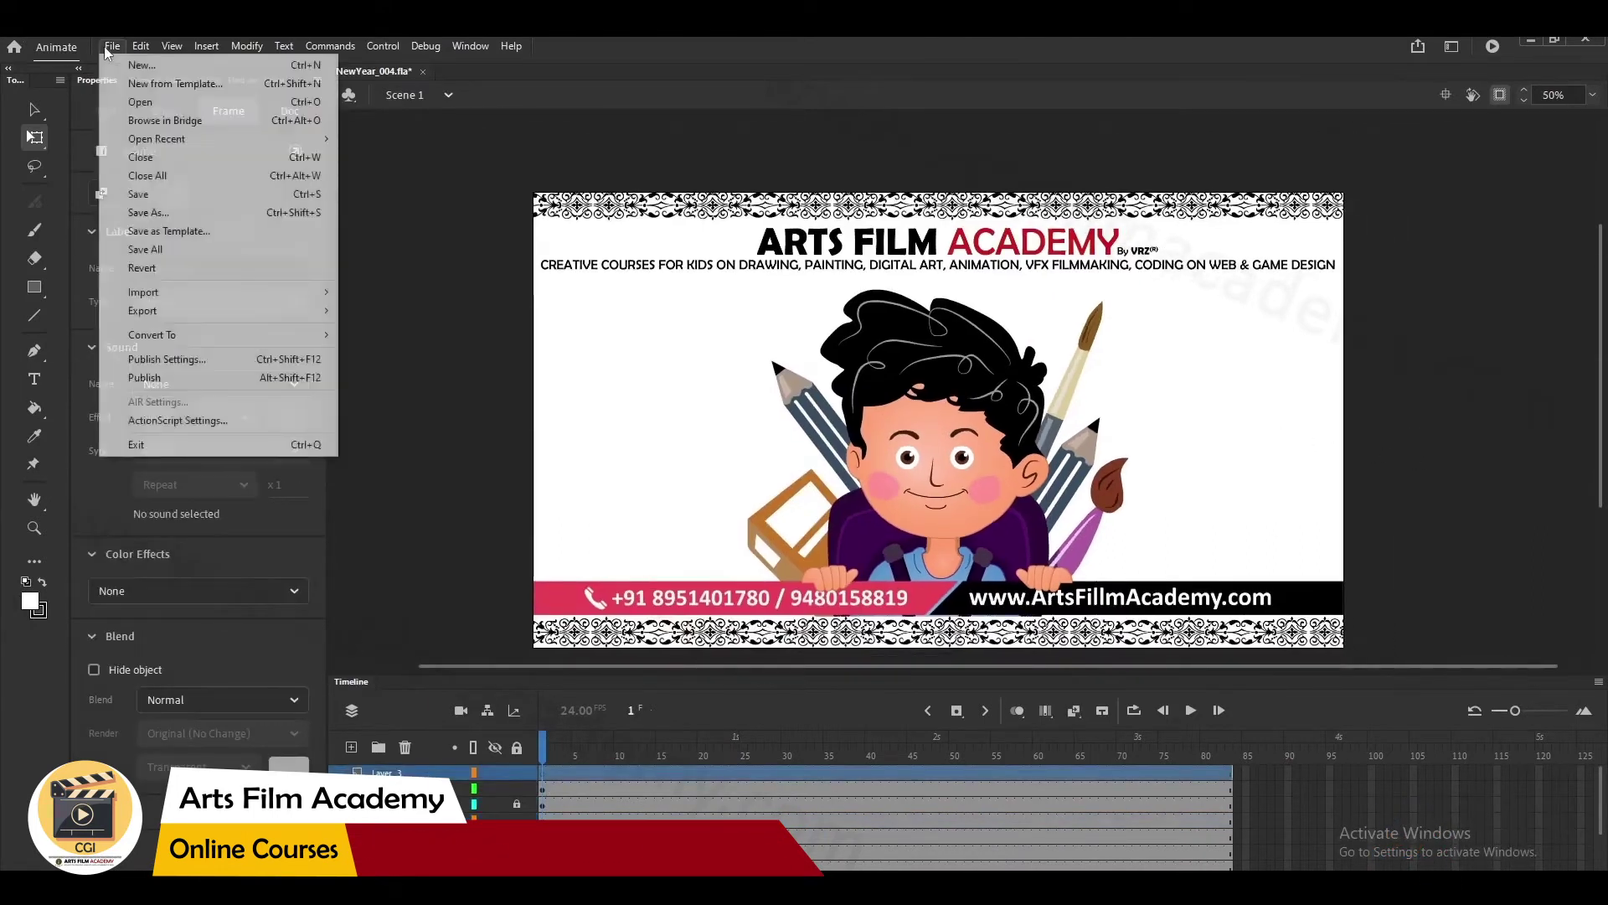
{"action": "mouse_move", "coordinate": [172, 295]}
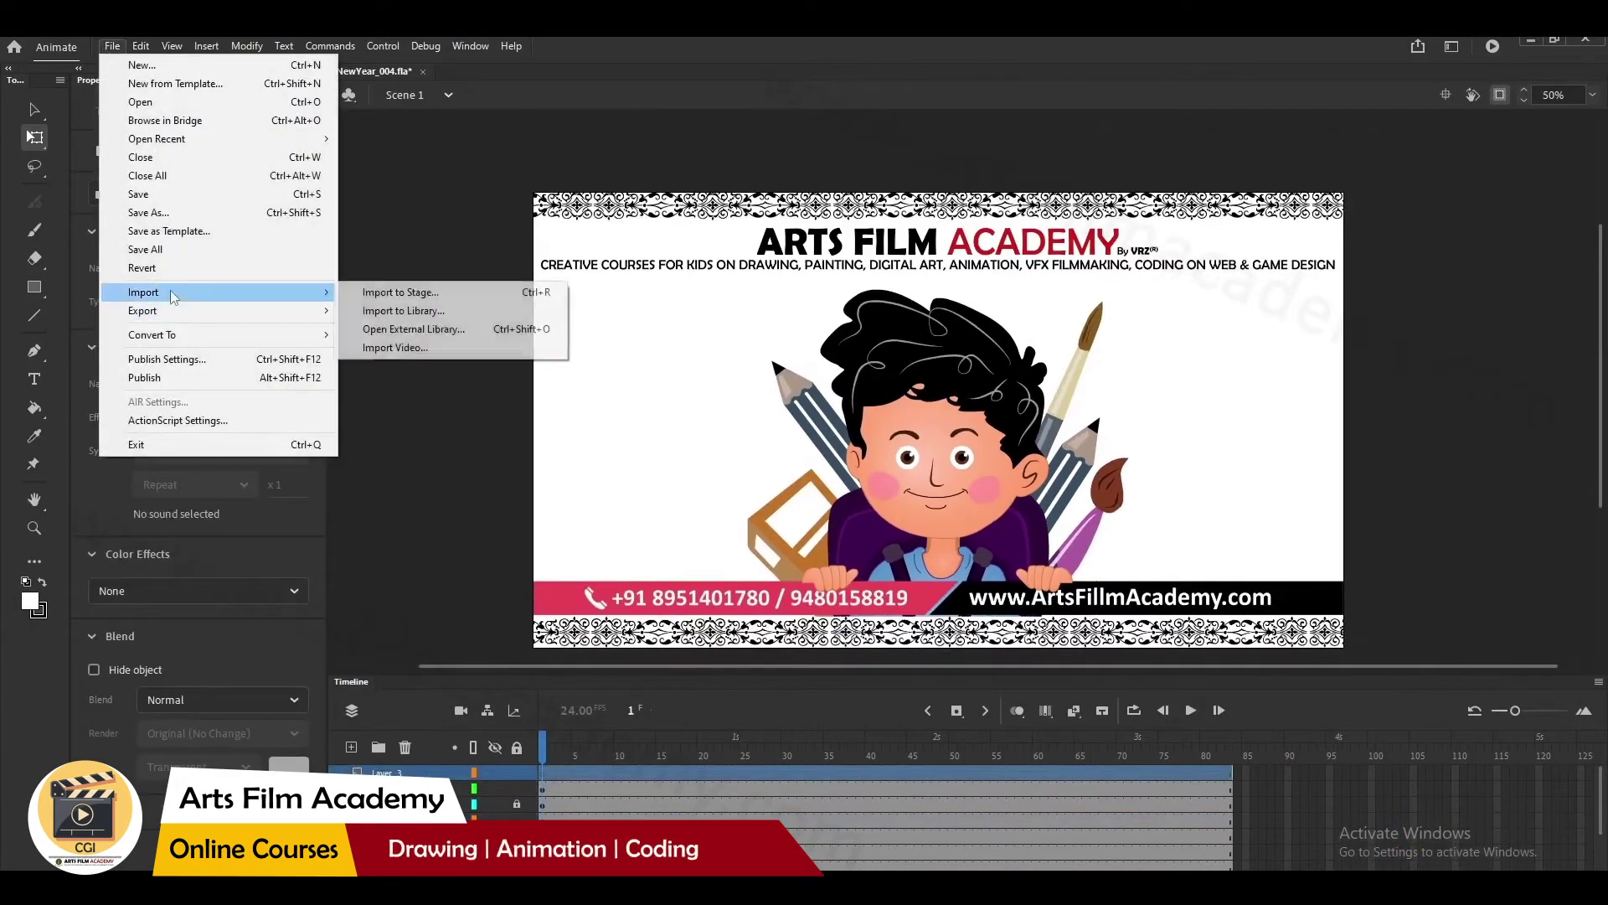
{"action": "left_click", "coordinate": [428, 315]}
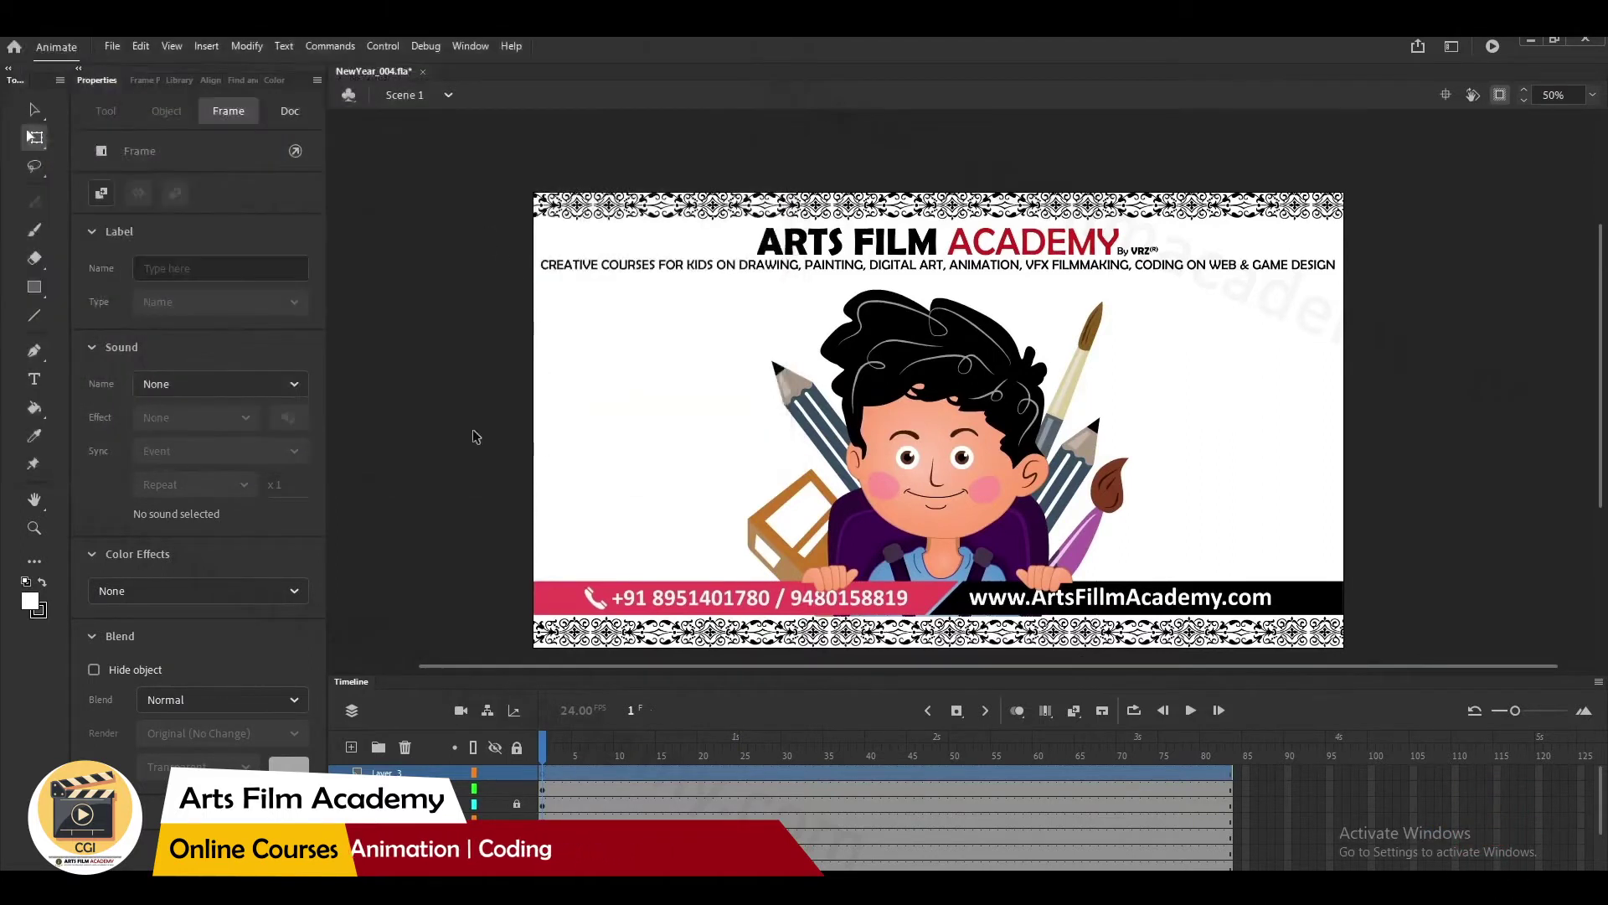
{"action": "left_click", "coordinate": [140, 79]}
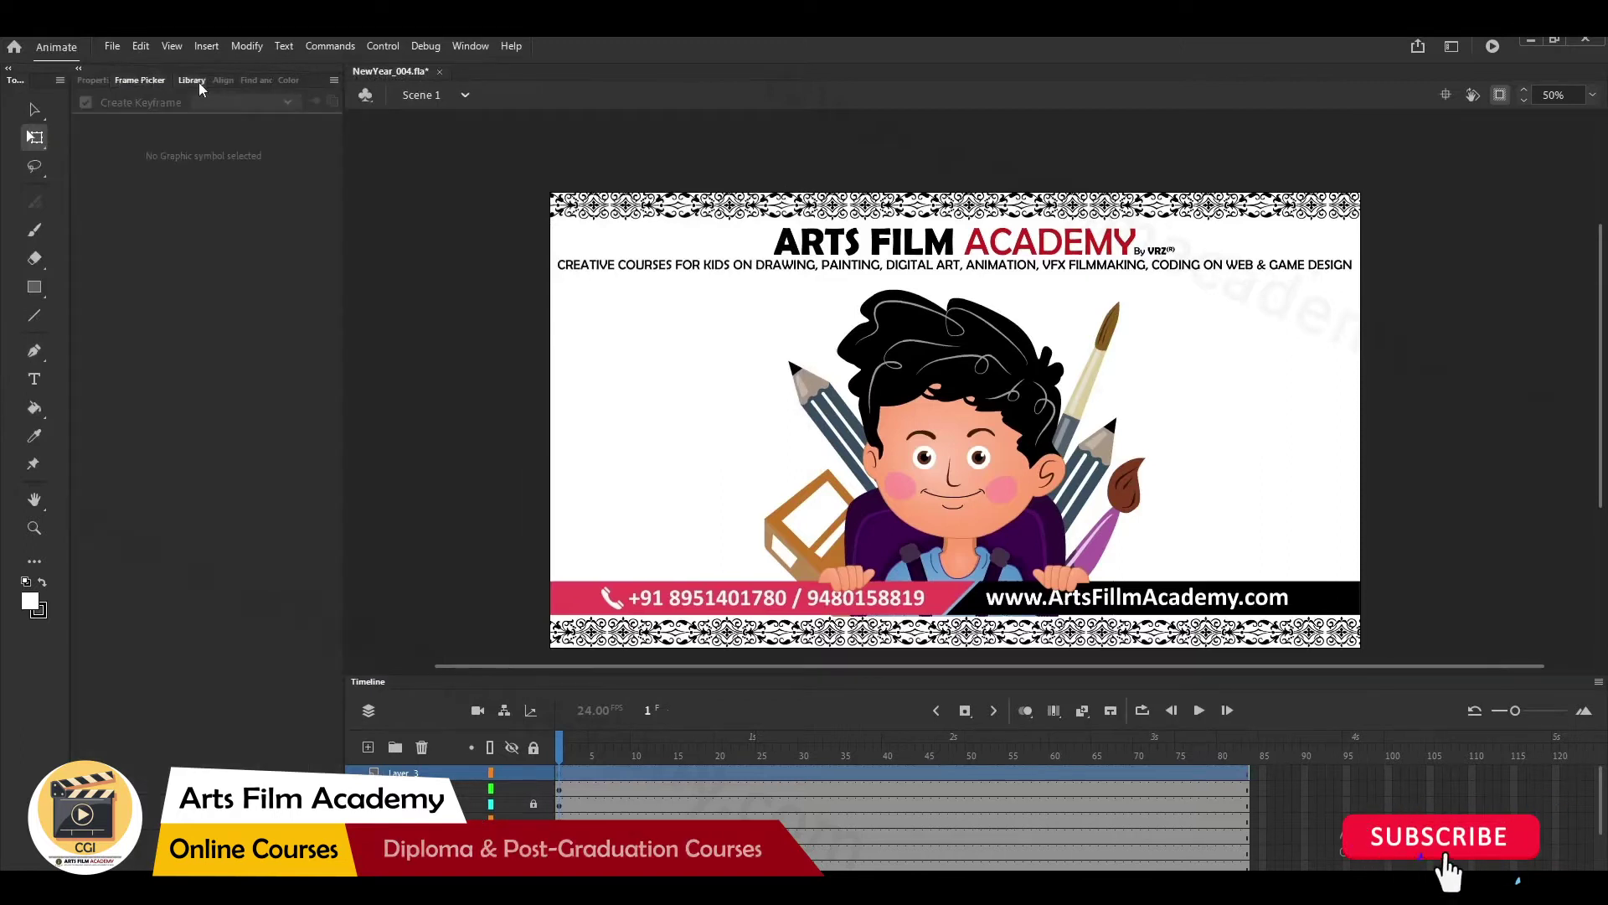
{"action": "left_click", "coordinate": [192, 81]}
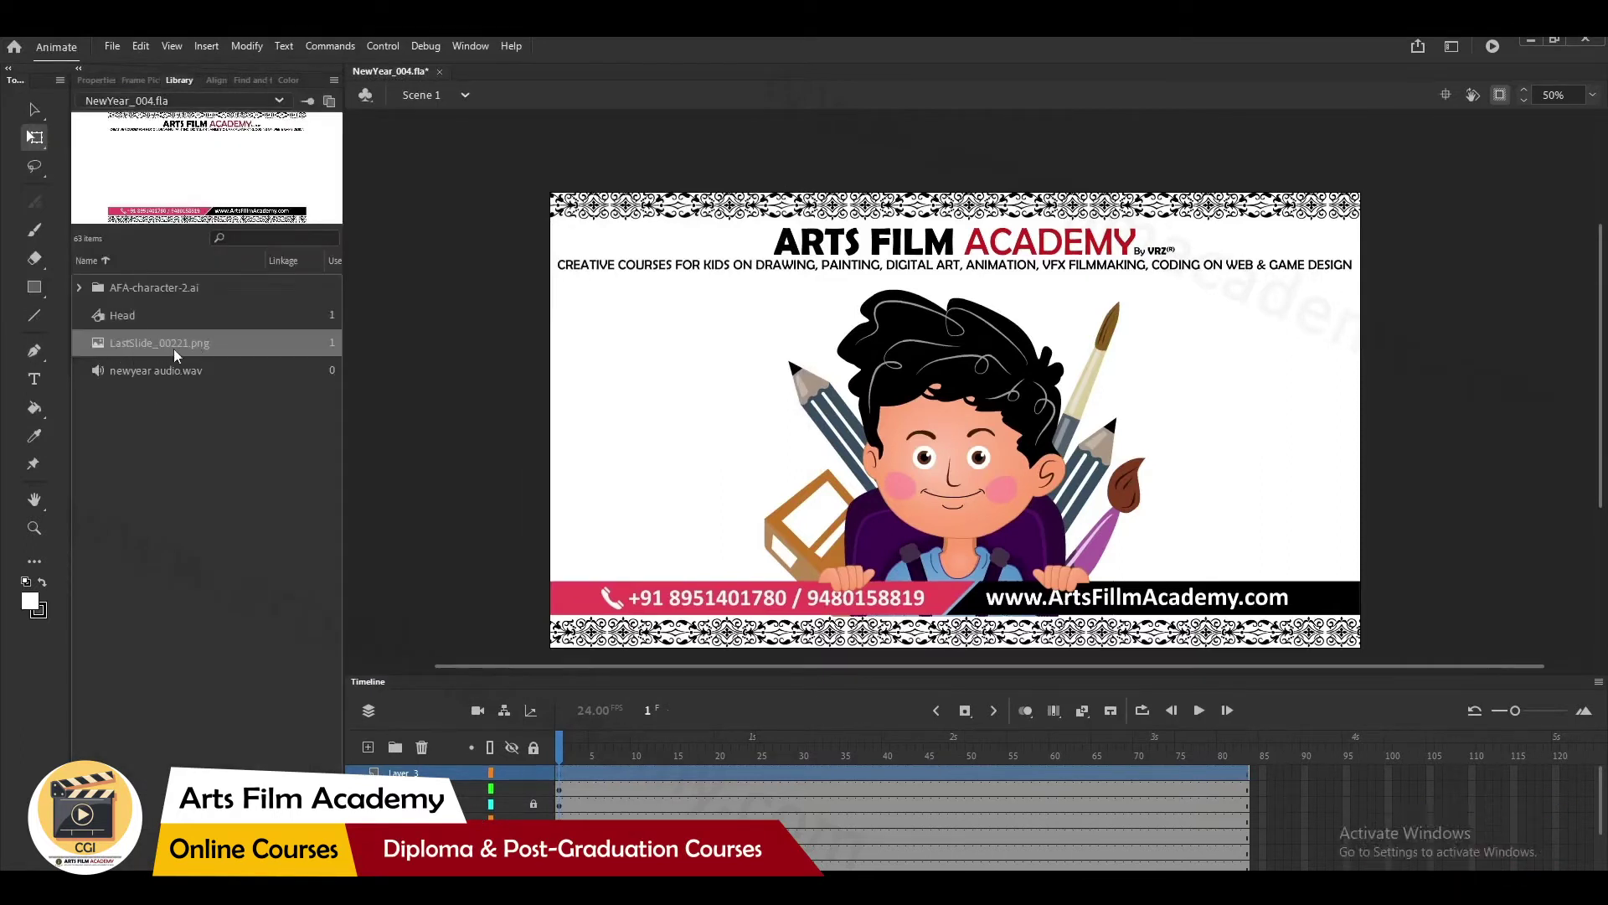
{"action": "left_click", "coordinate": [162, 370]}
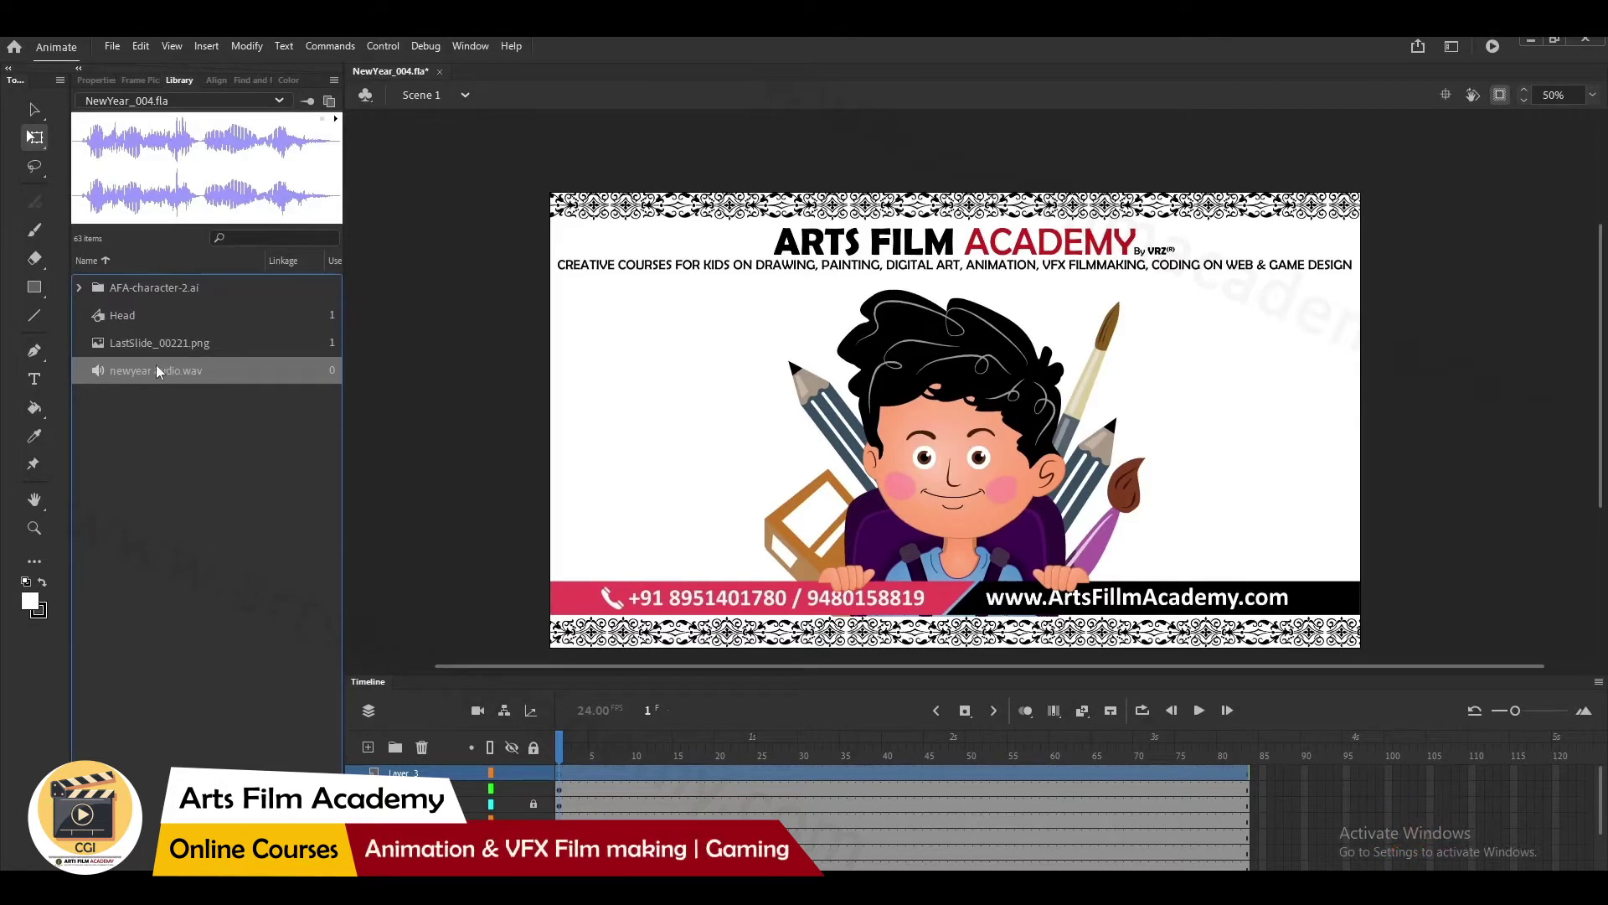
{"action": "left_click_drag", "start_coordinate": [191, 371], "coordinate": [718, 466]}
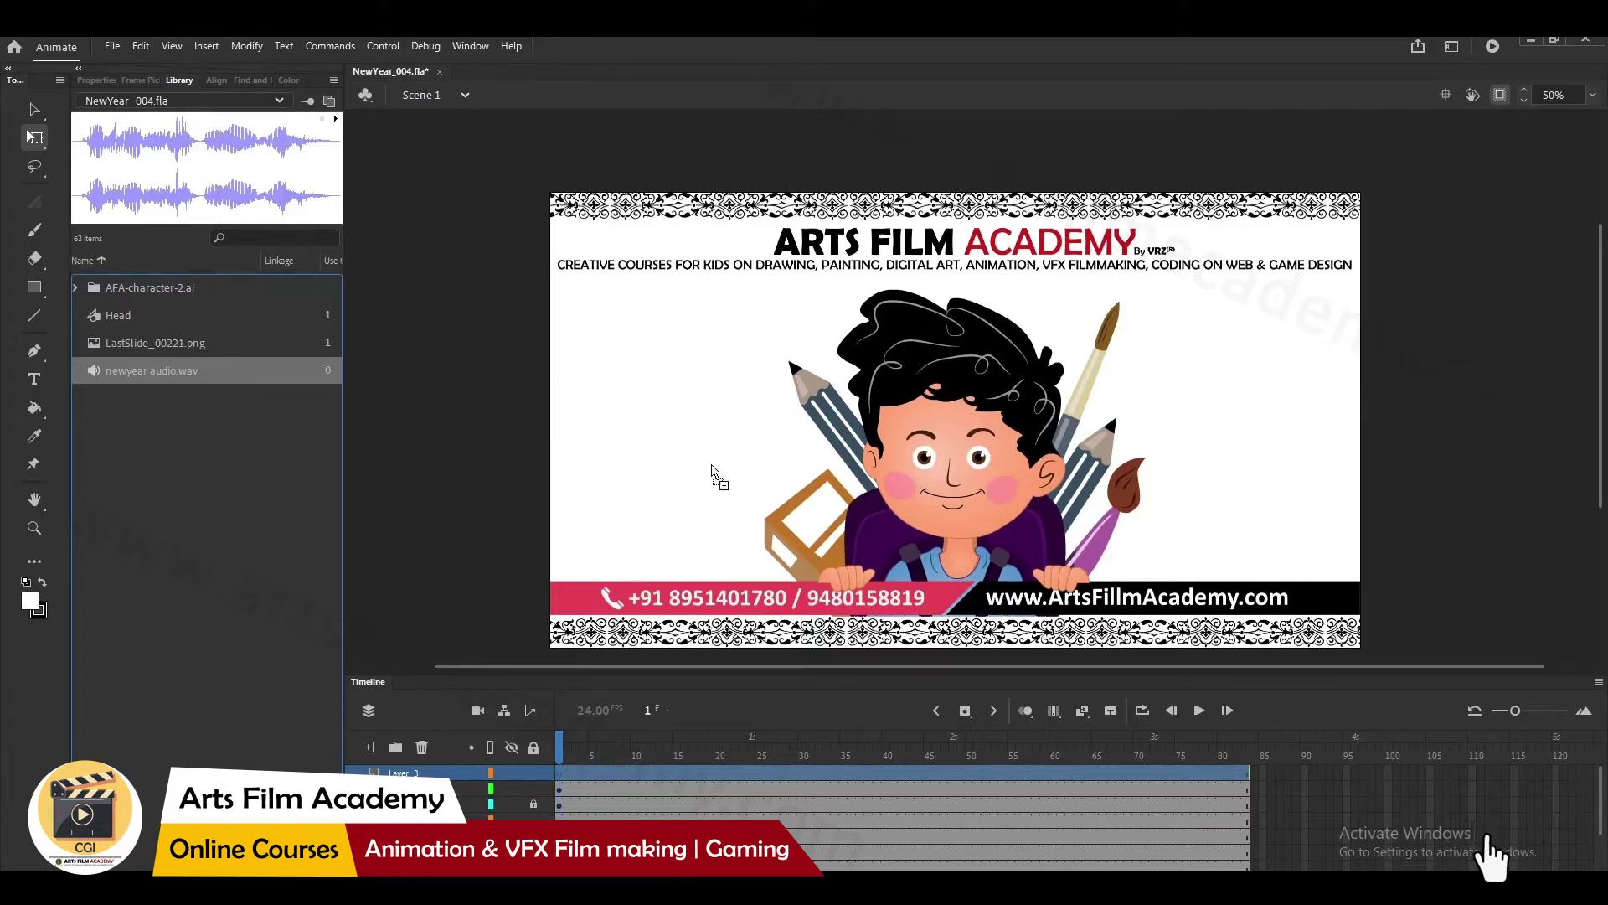
- Remove the frames from 39 onward on all layers so the timeline ends with the audio waveform
{"action": "left_click", "coordinate": [675, 771]}
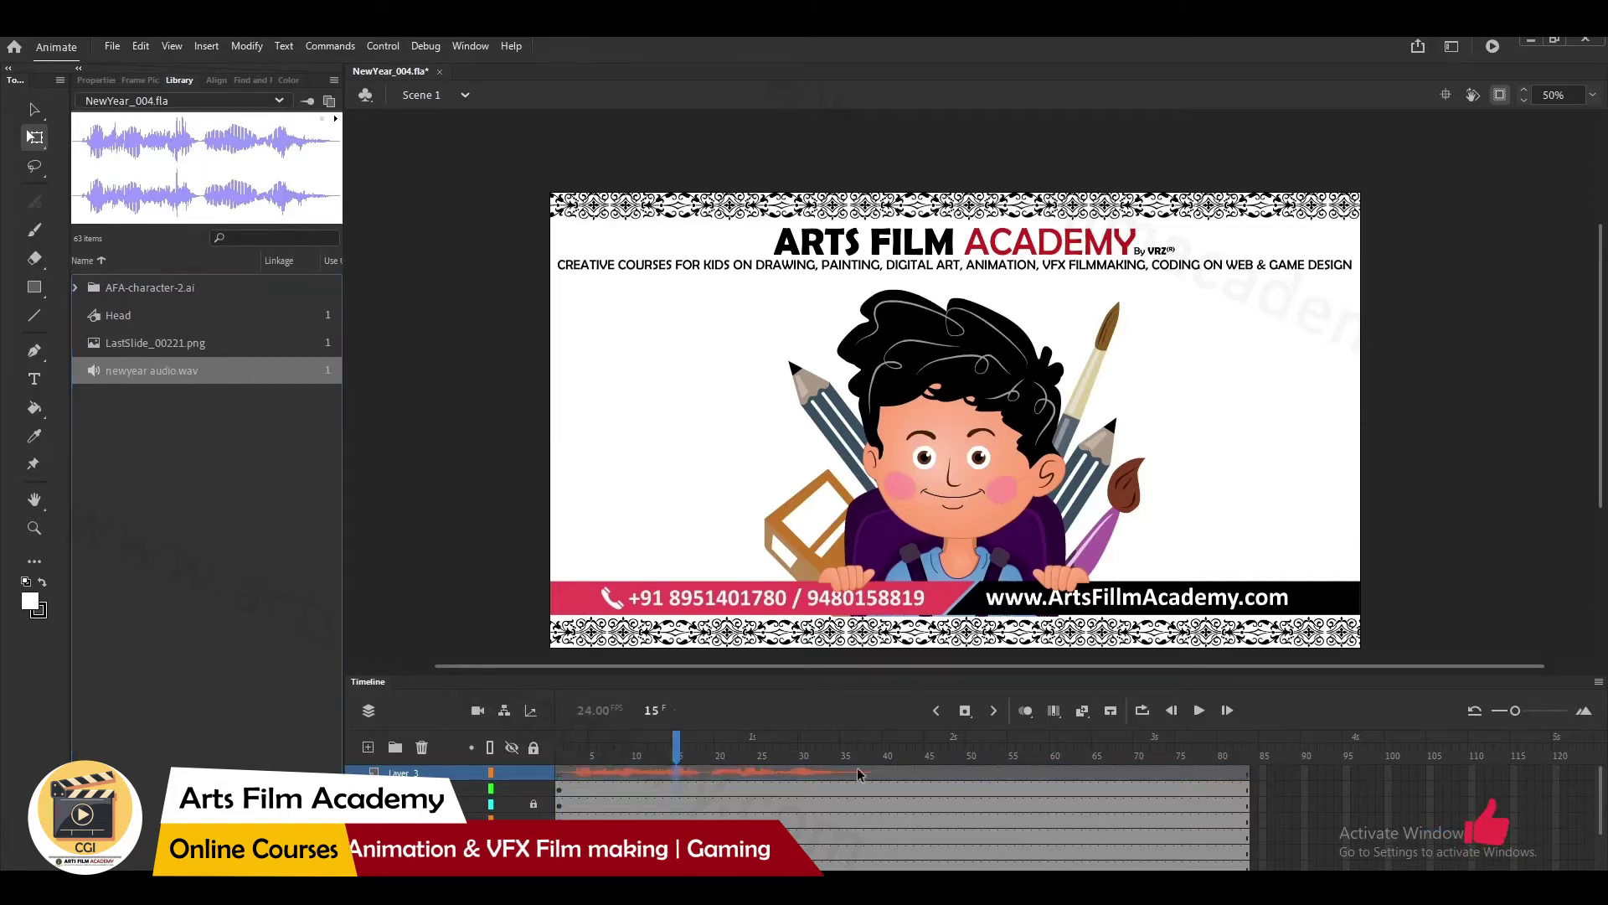
{"action": "left_click", "coordinate": [887, 773]}
{"action": "left_click", "coordinate": [877, 772]}
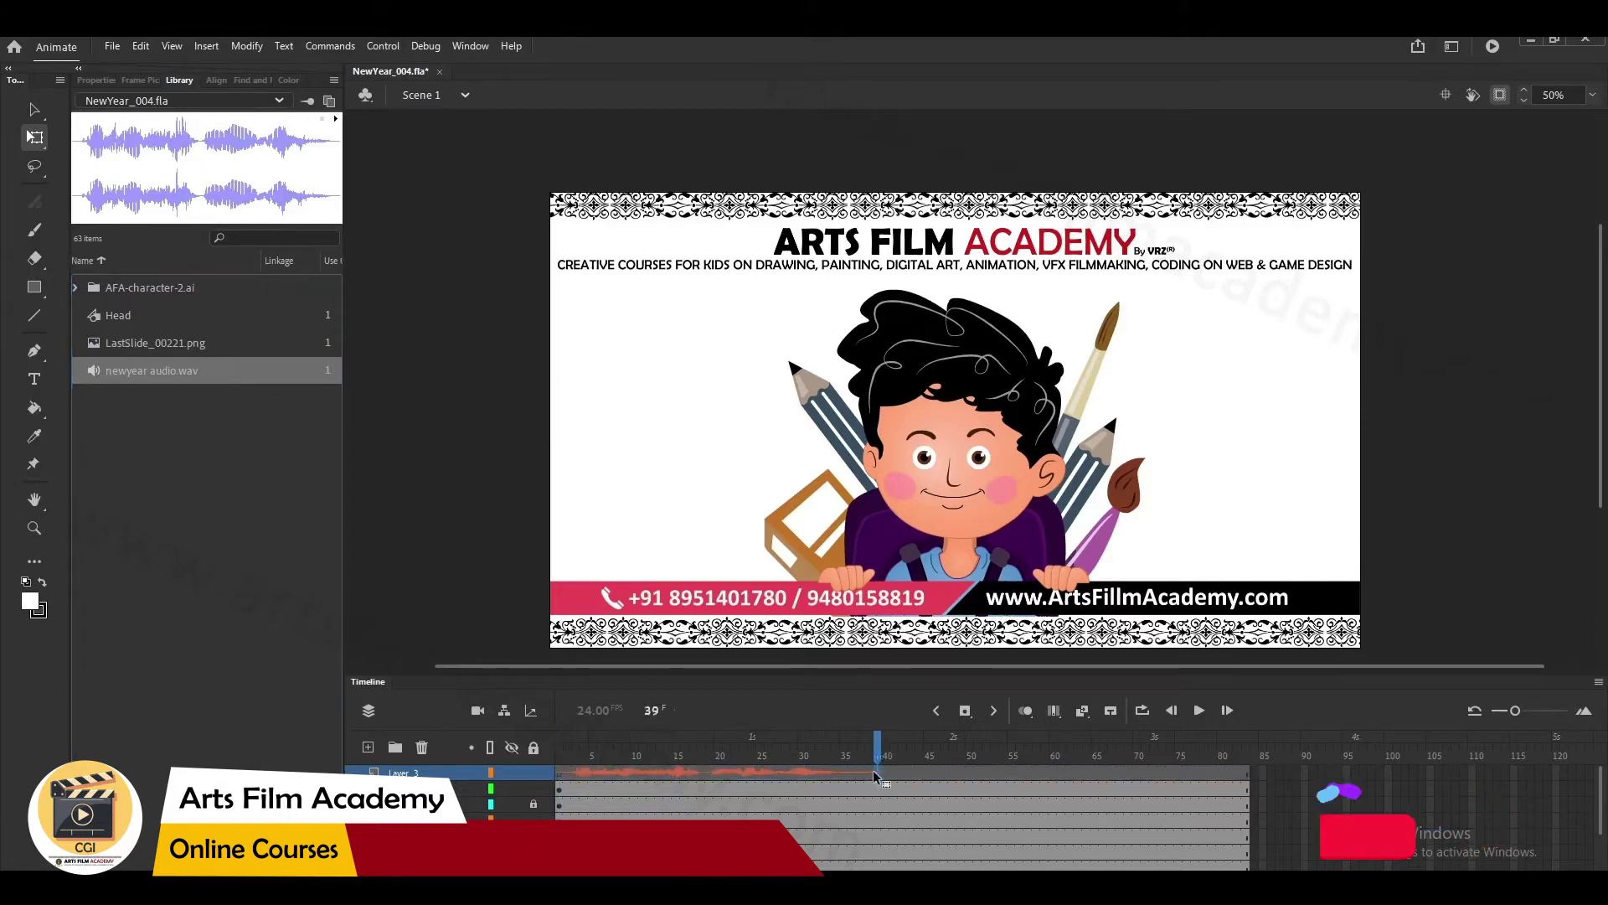
{"action": "left_click", "coordinate": [893, 774]}
{"action": "left_click", "coordinate": [877, 773]}
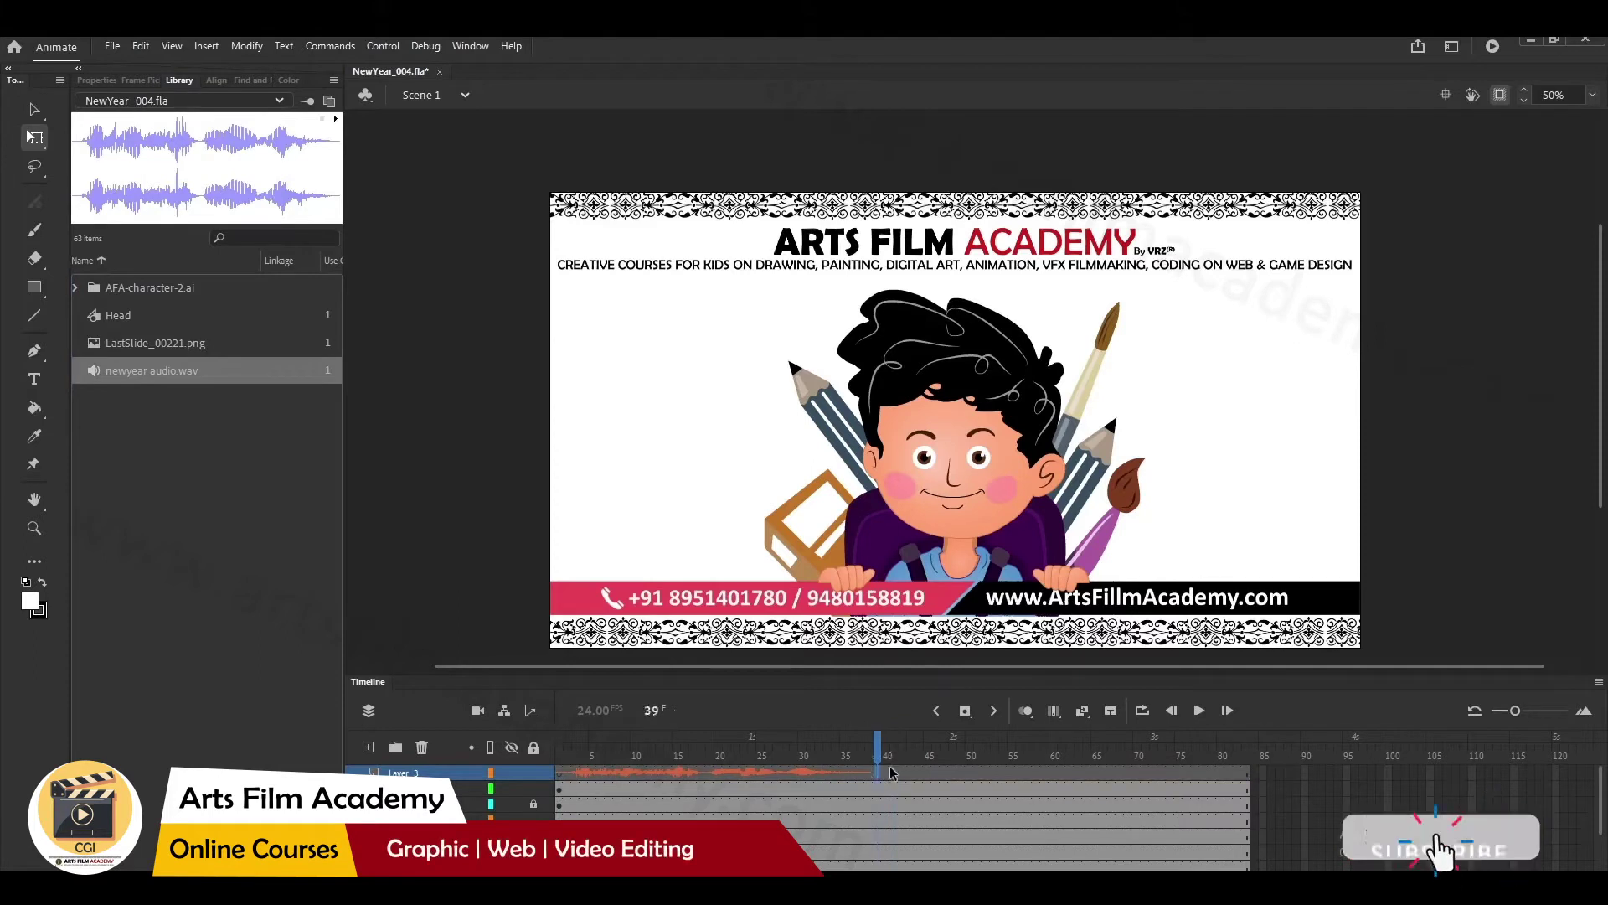
{"action": "left_click", "coordinate": [893, 771]}
{"action": "left_click_drag", "start_coordinate": [878, 773], "coordinate": [1430, 861]}
{"action": "right_click", "coordinate": [1138, 834]}
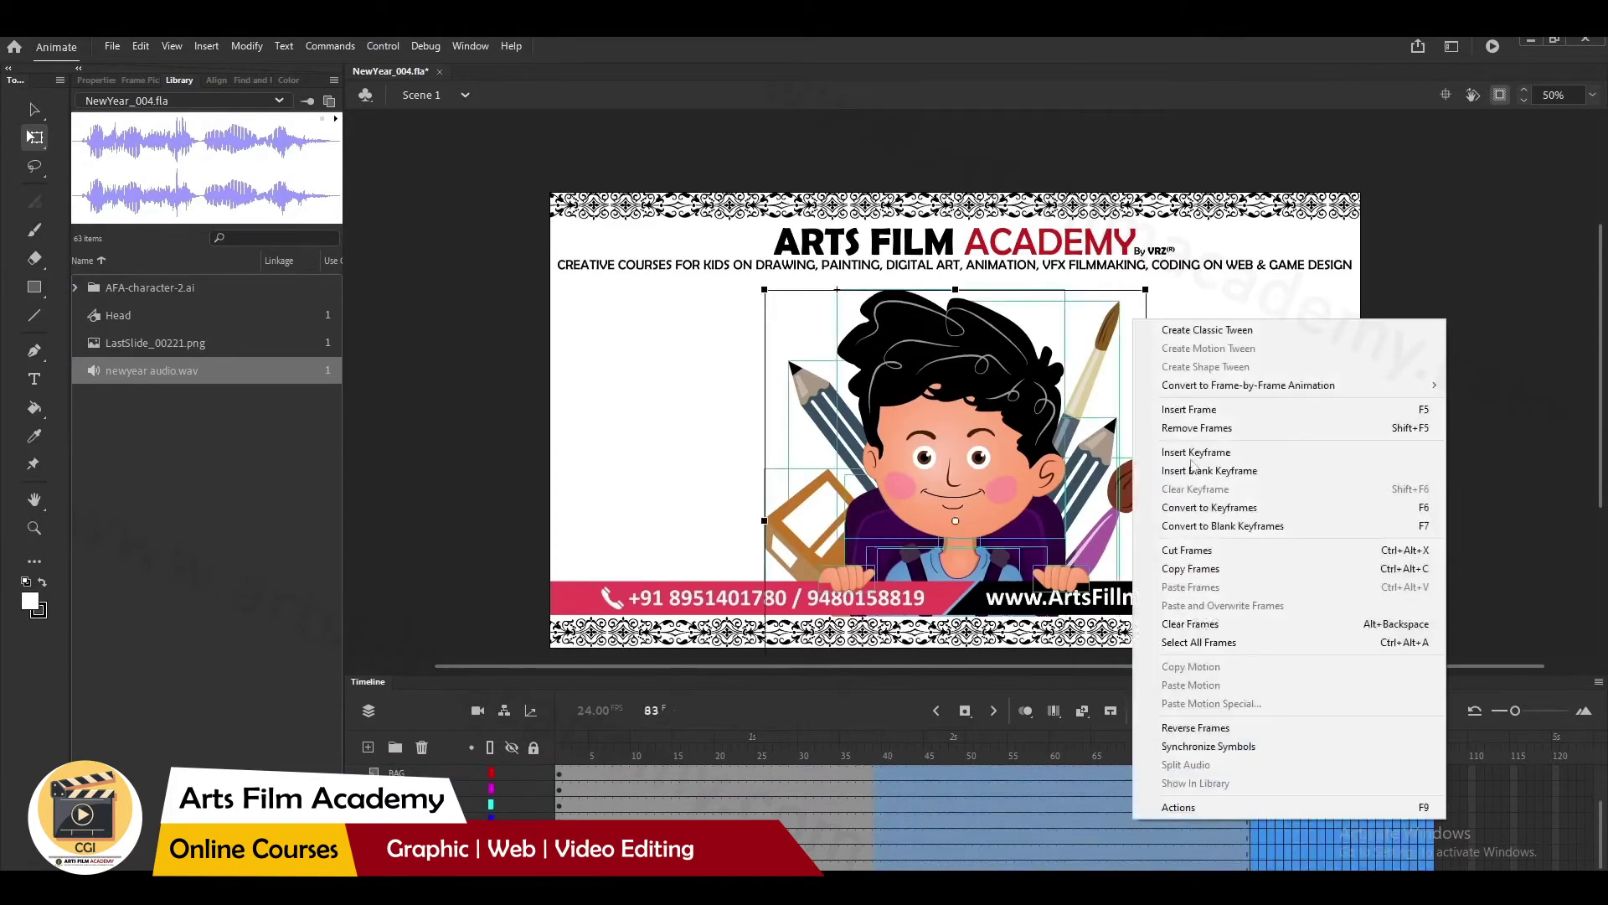
{"action": "left_click", "coordinate": [1194, 427]}
{"action": "scroll", "coordinate": [962, 846], "scroll_direction": "up", "scroll_amount": 5}
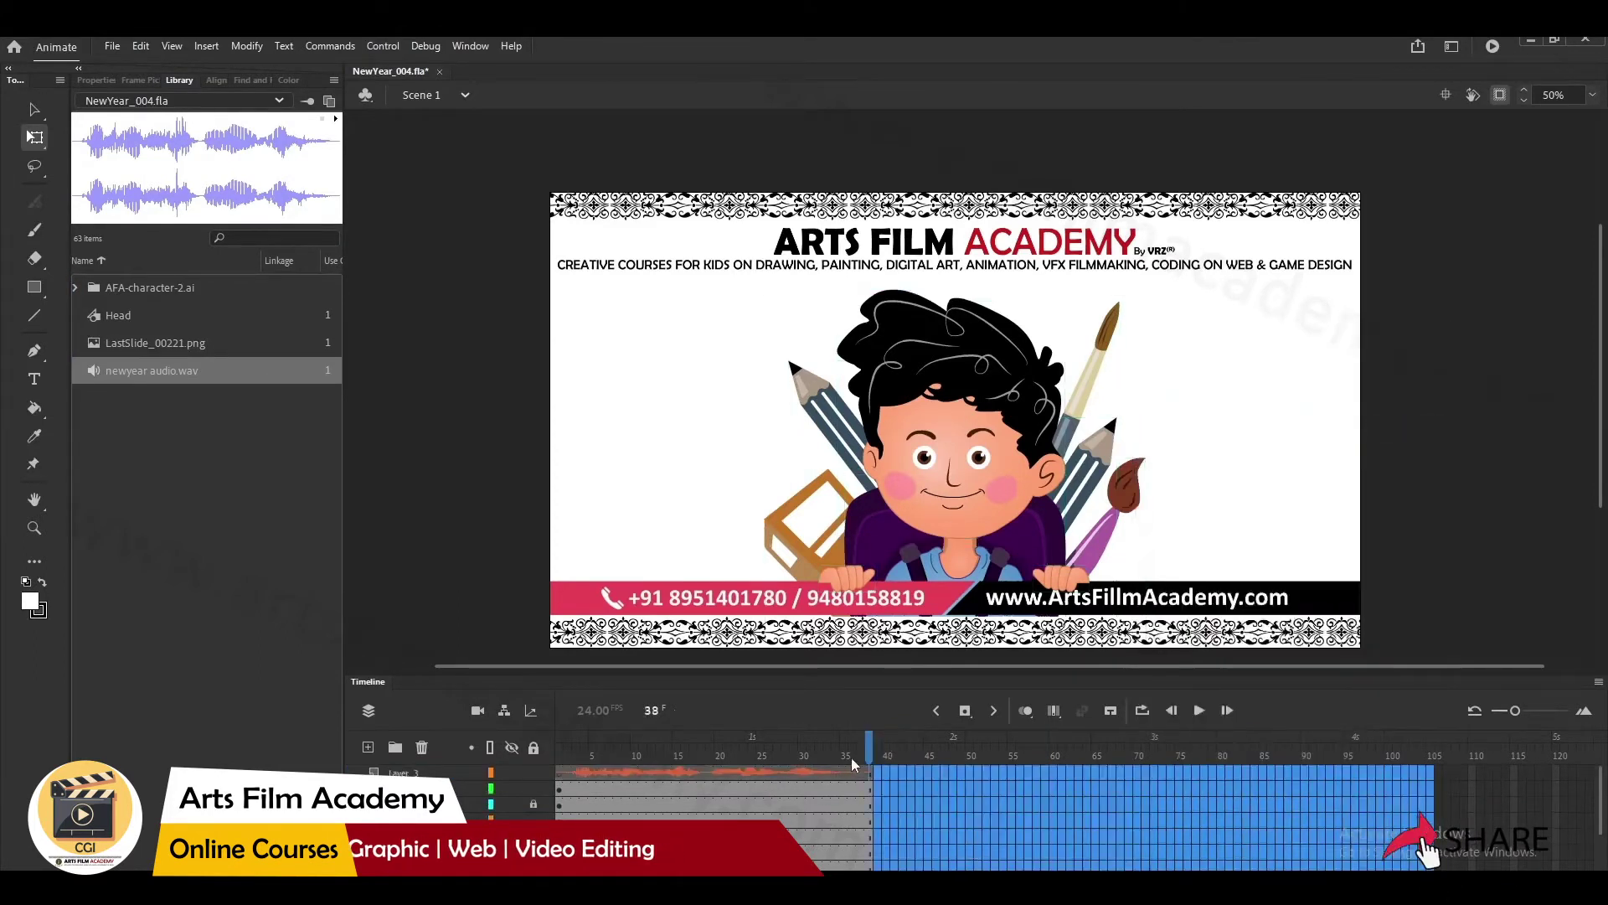
- Play the timeline from frame 1, and examine the Sync options of the newyear audio.wav frame
{"action": "left_click_drag", "start_coordinate": [853, 757], "coordinate": [559, 757]}
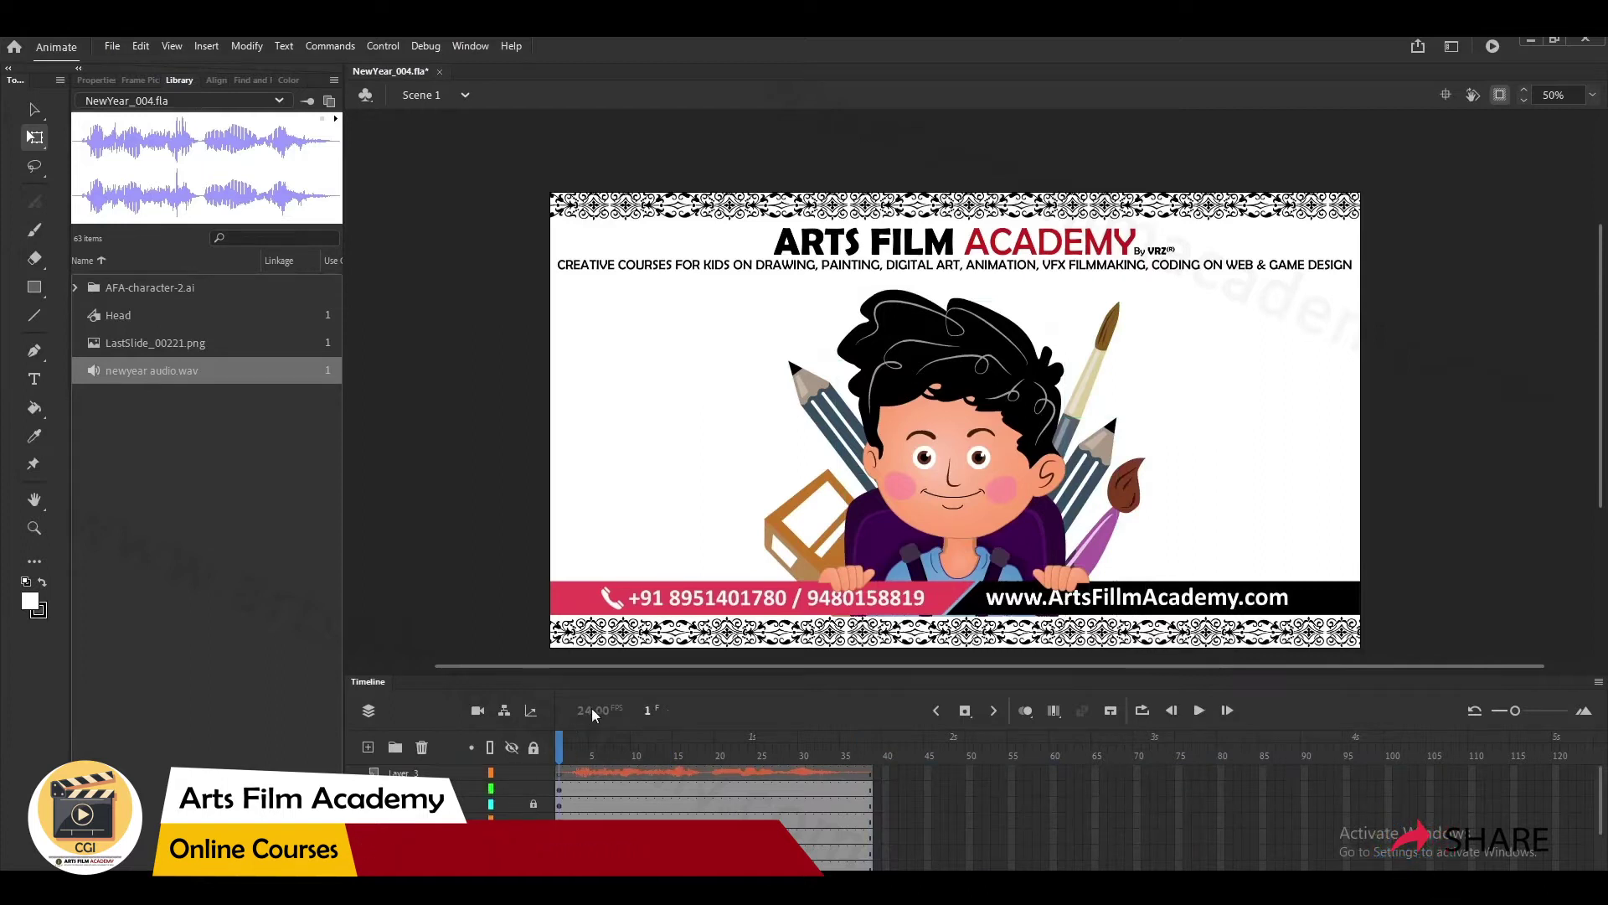
{"action": "key", "text": "Return"}
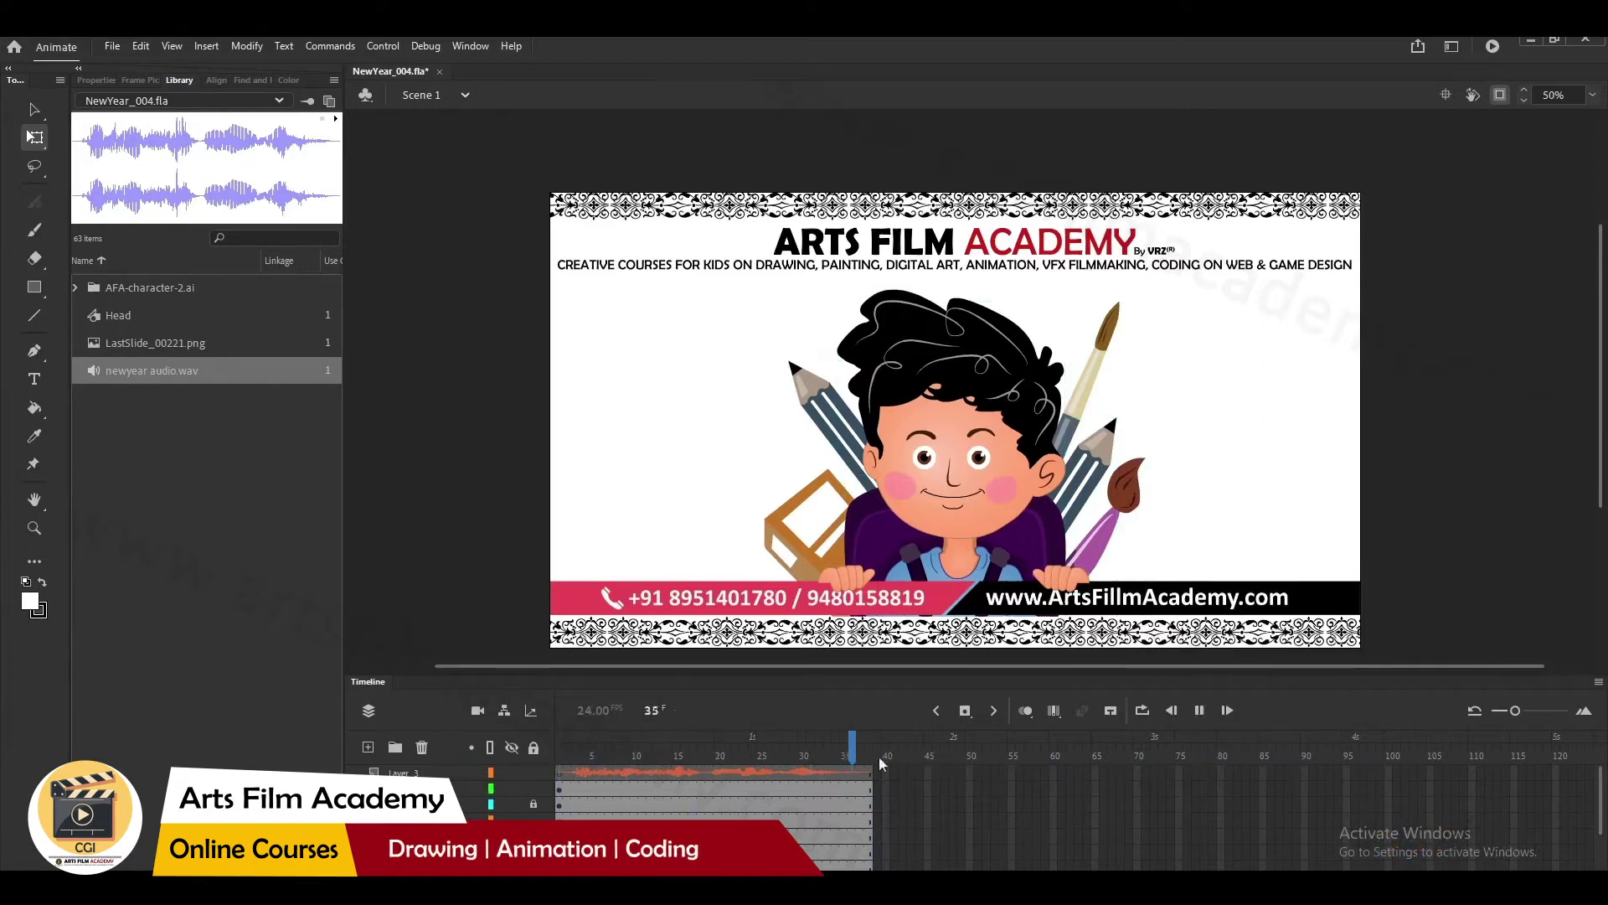
{"action": "left_click", "coordinate": [429, 773]}
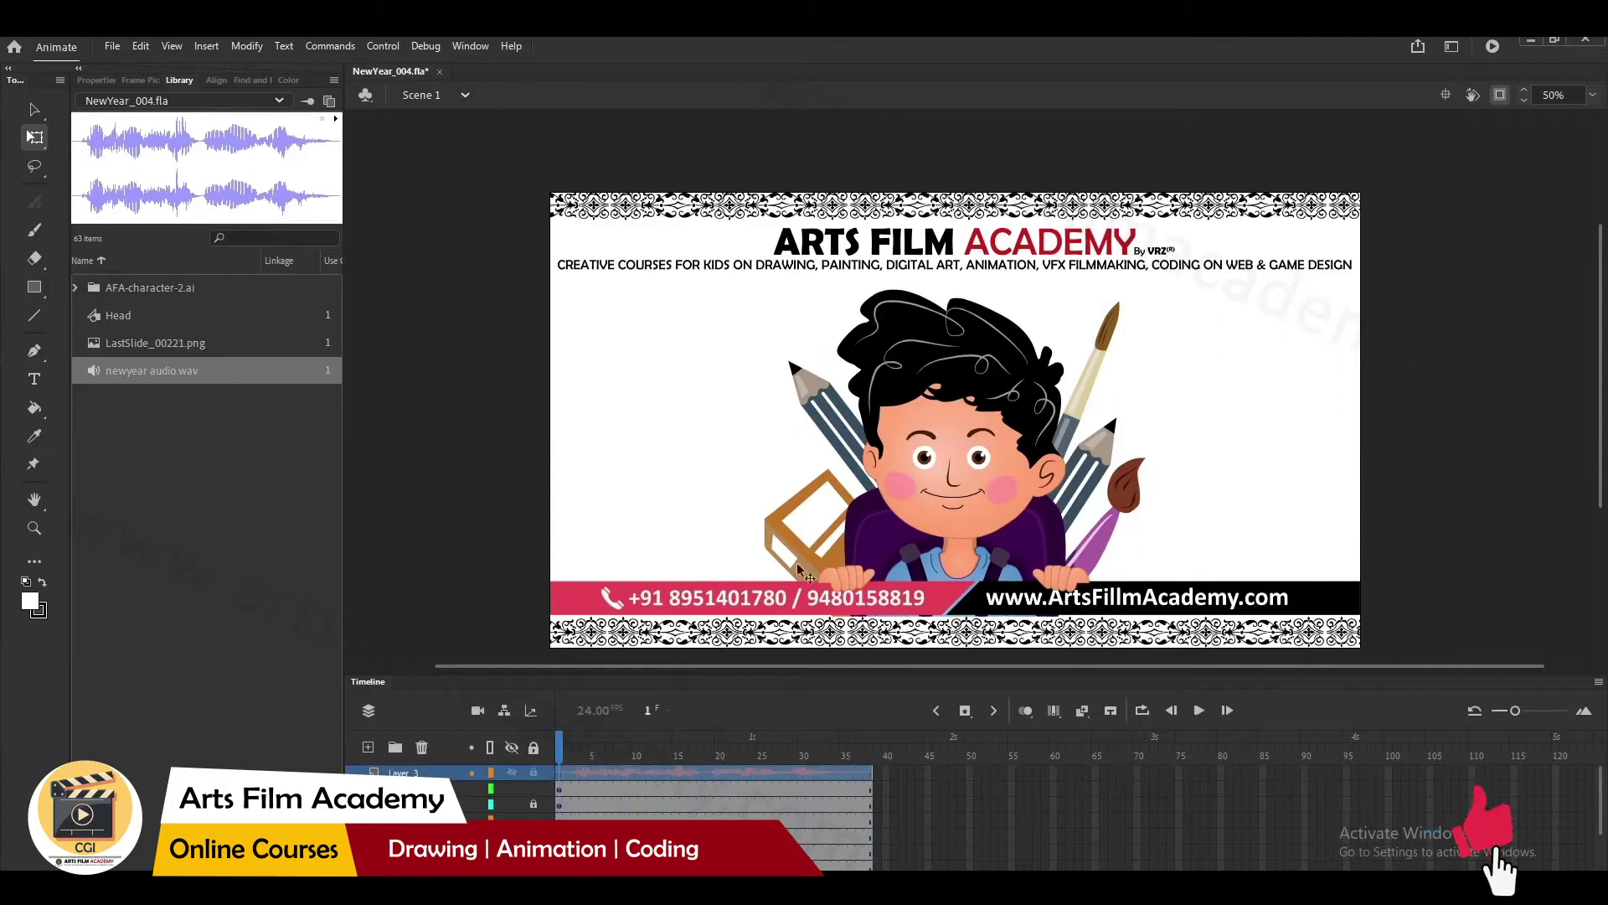
{"action": "left_click_drag", "start_coordinate": [748, 454], "coordinate": [734, 453]}
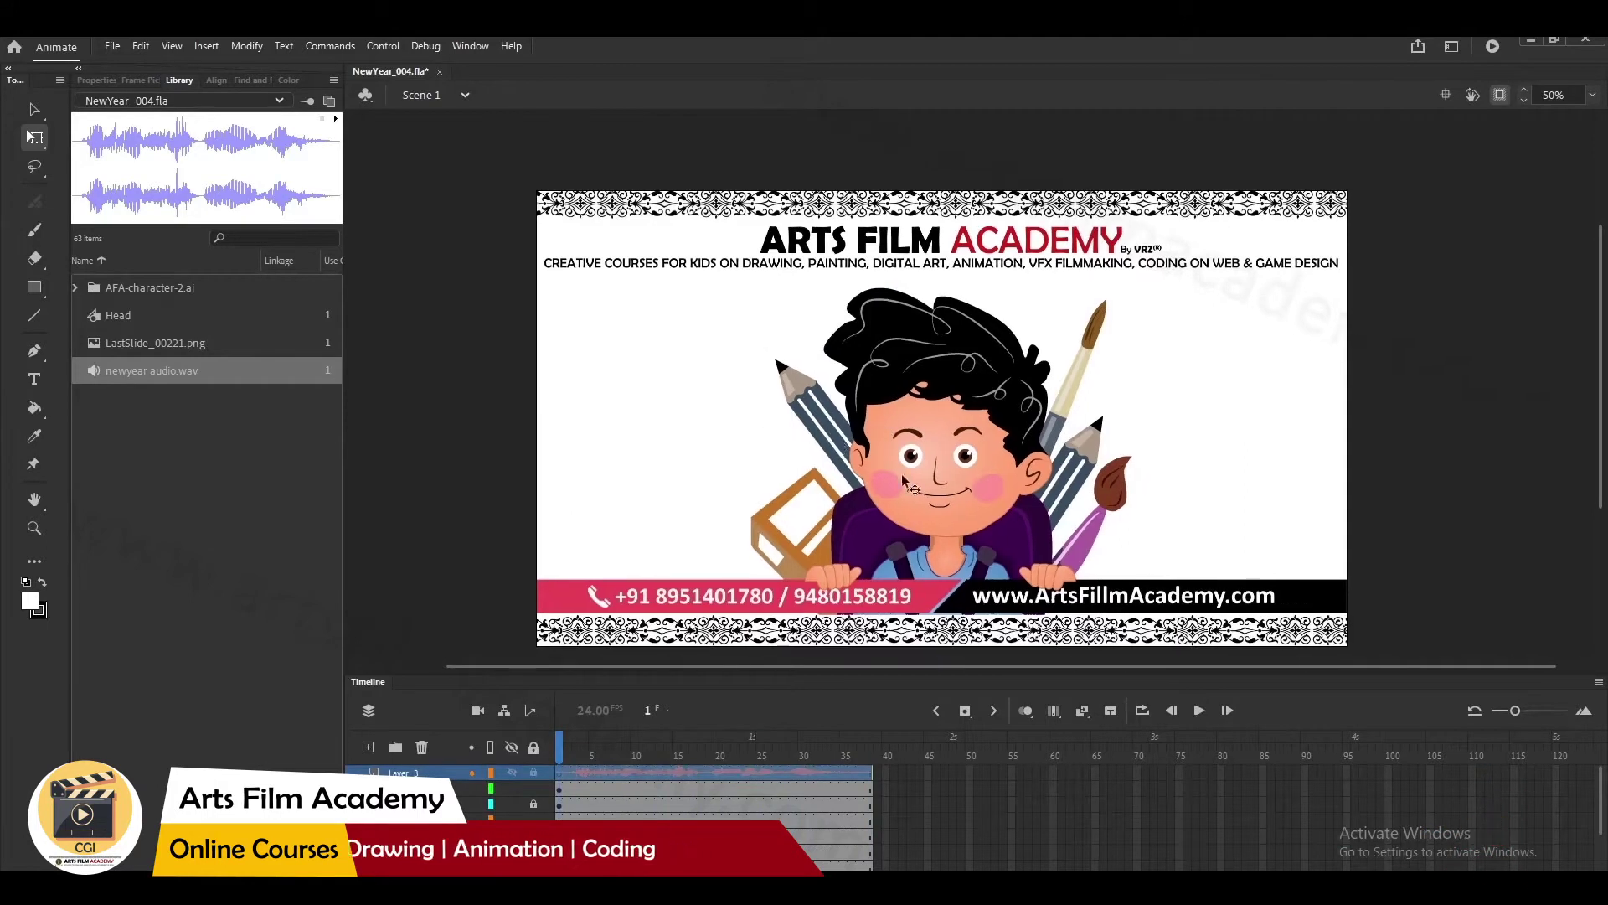
{"action": "left_click", "coordinate": [98, 81]}
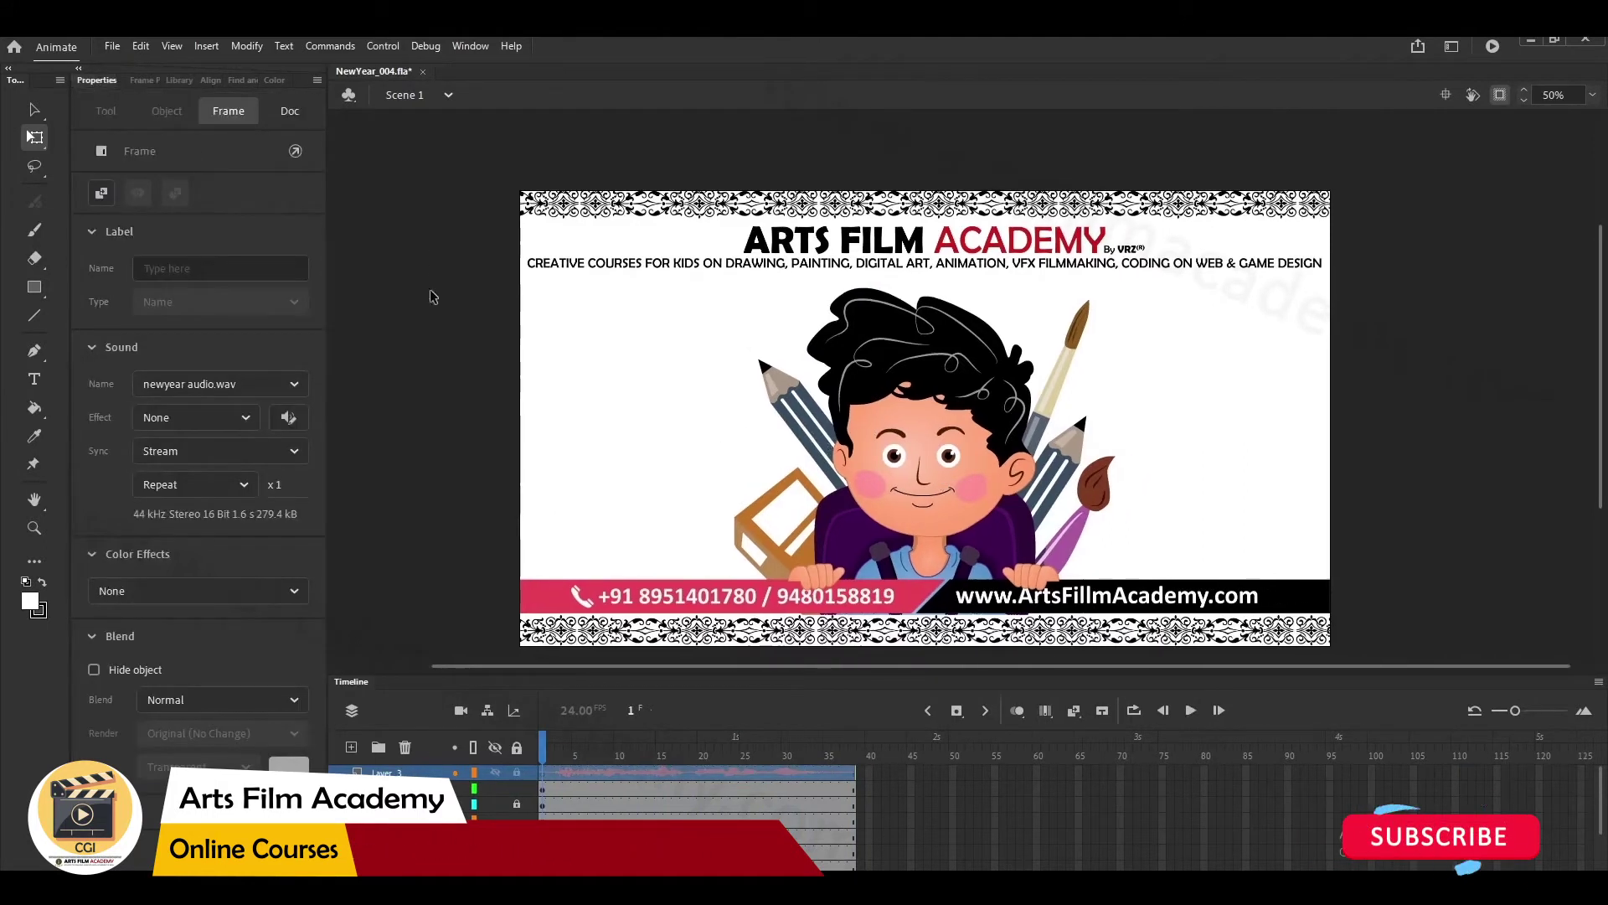
{"action": "left_click", "coordinate": [235, 450]}
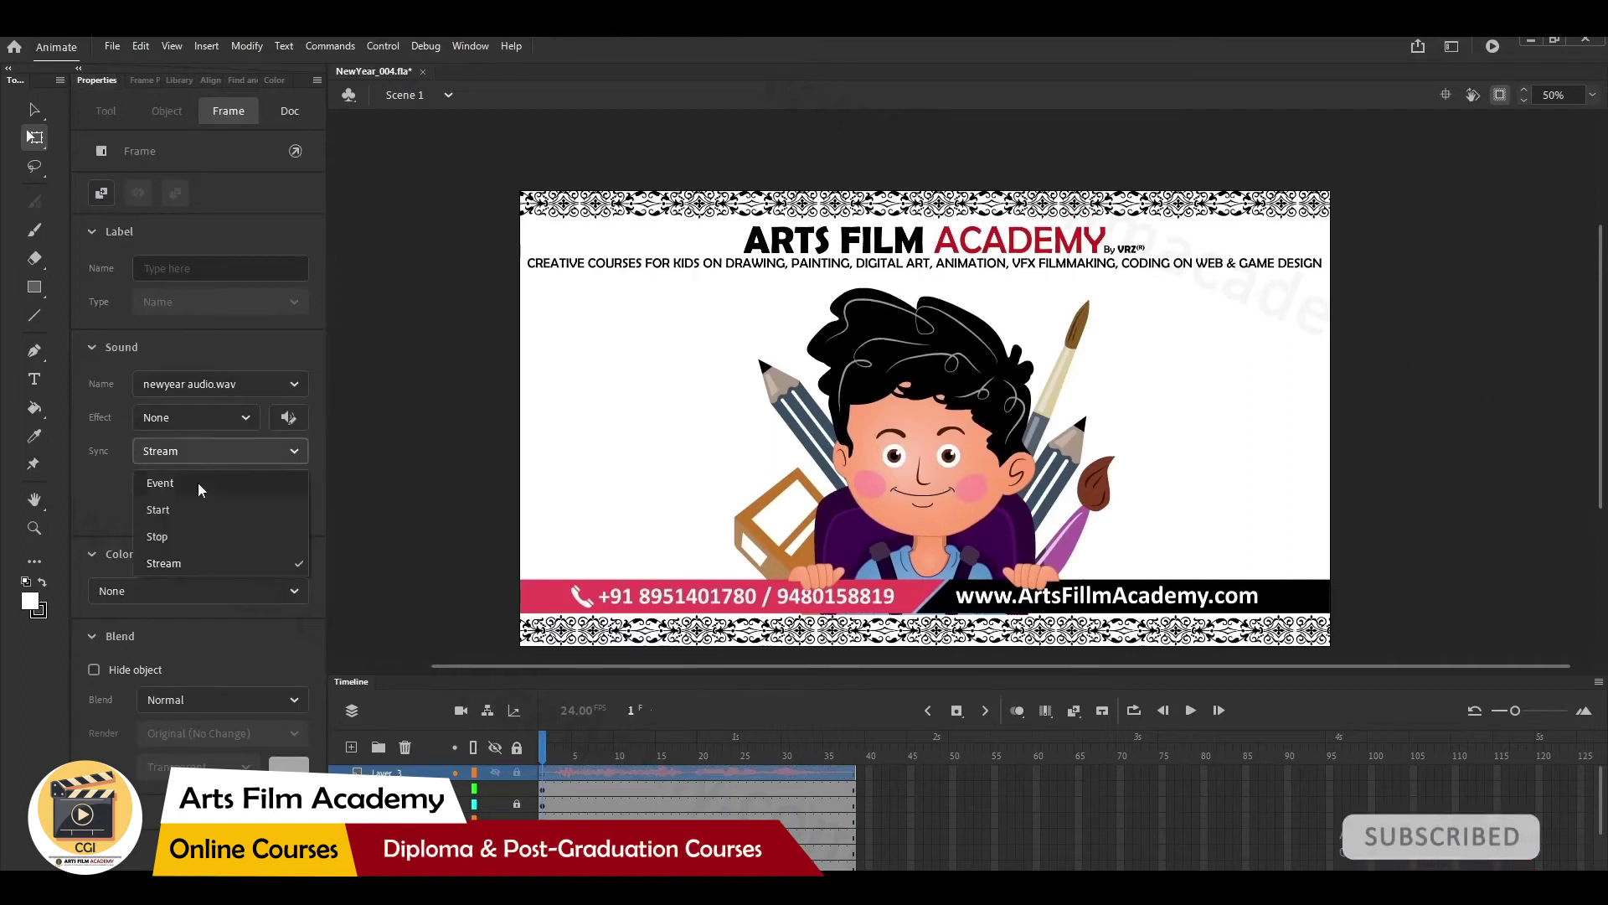
{"action": "left_click", "coordinate": [347, 528]}
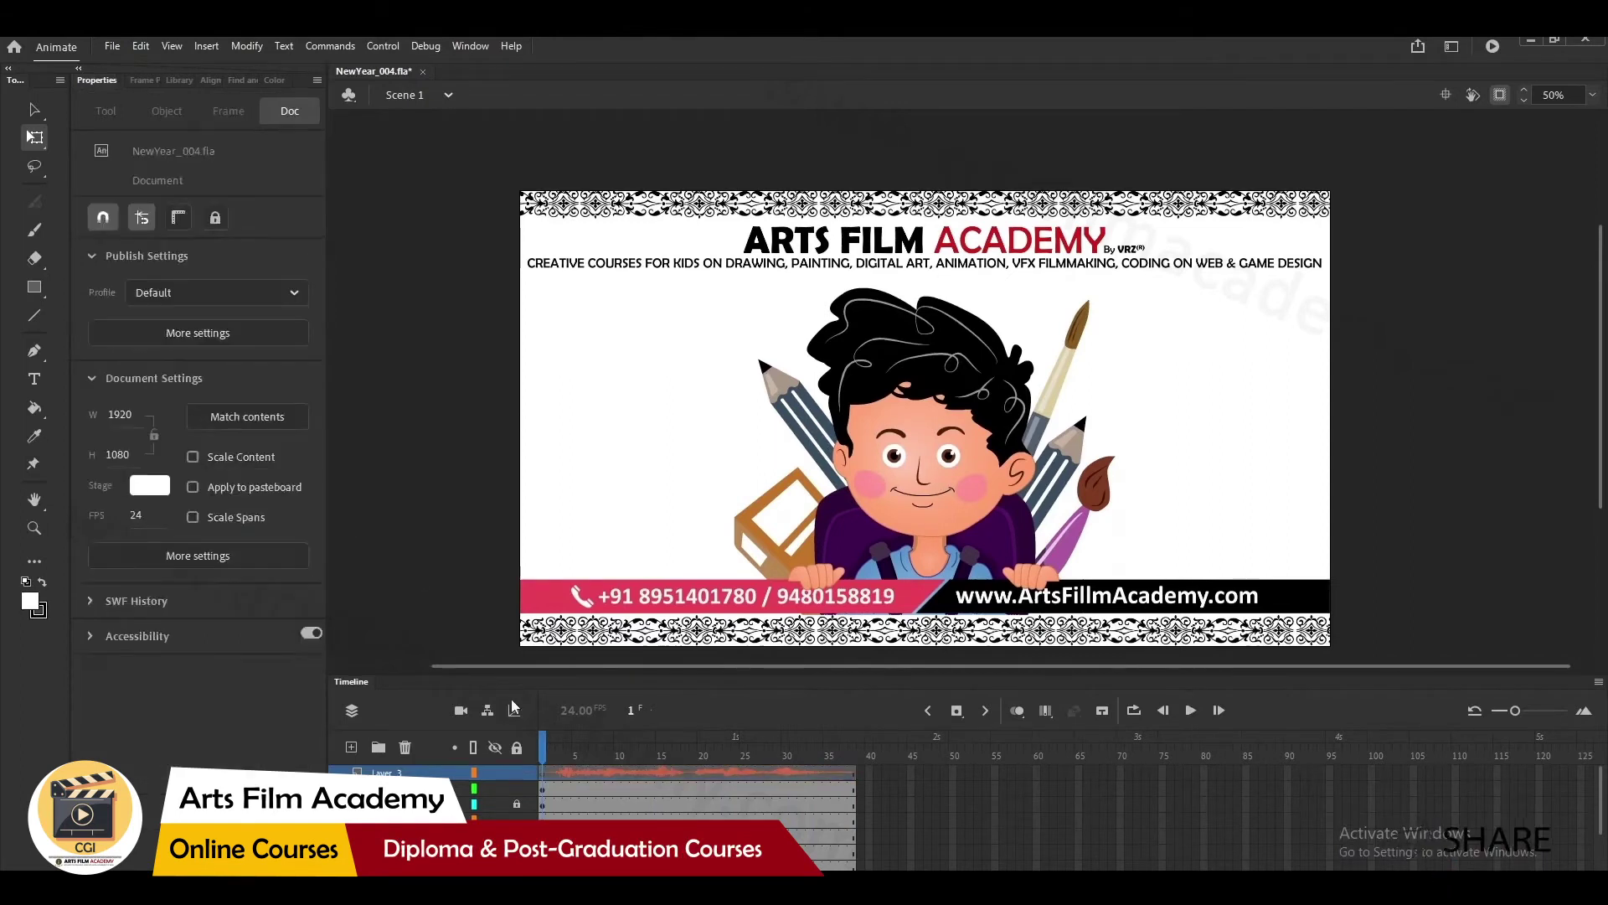
- Scrub through the middle of the timeline to preview the audio against the waveform
{"action": "left_click", "coordinate": [702, 751]}
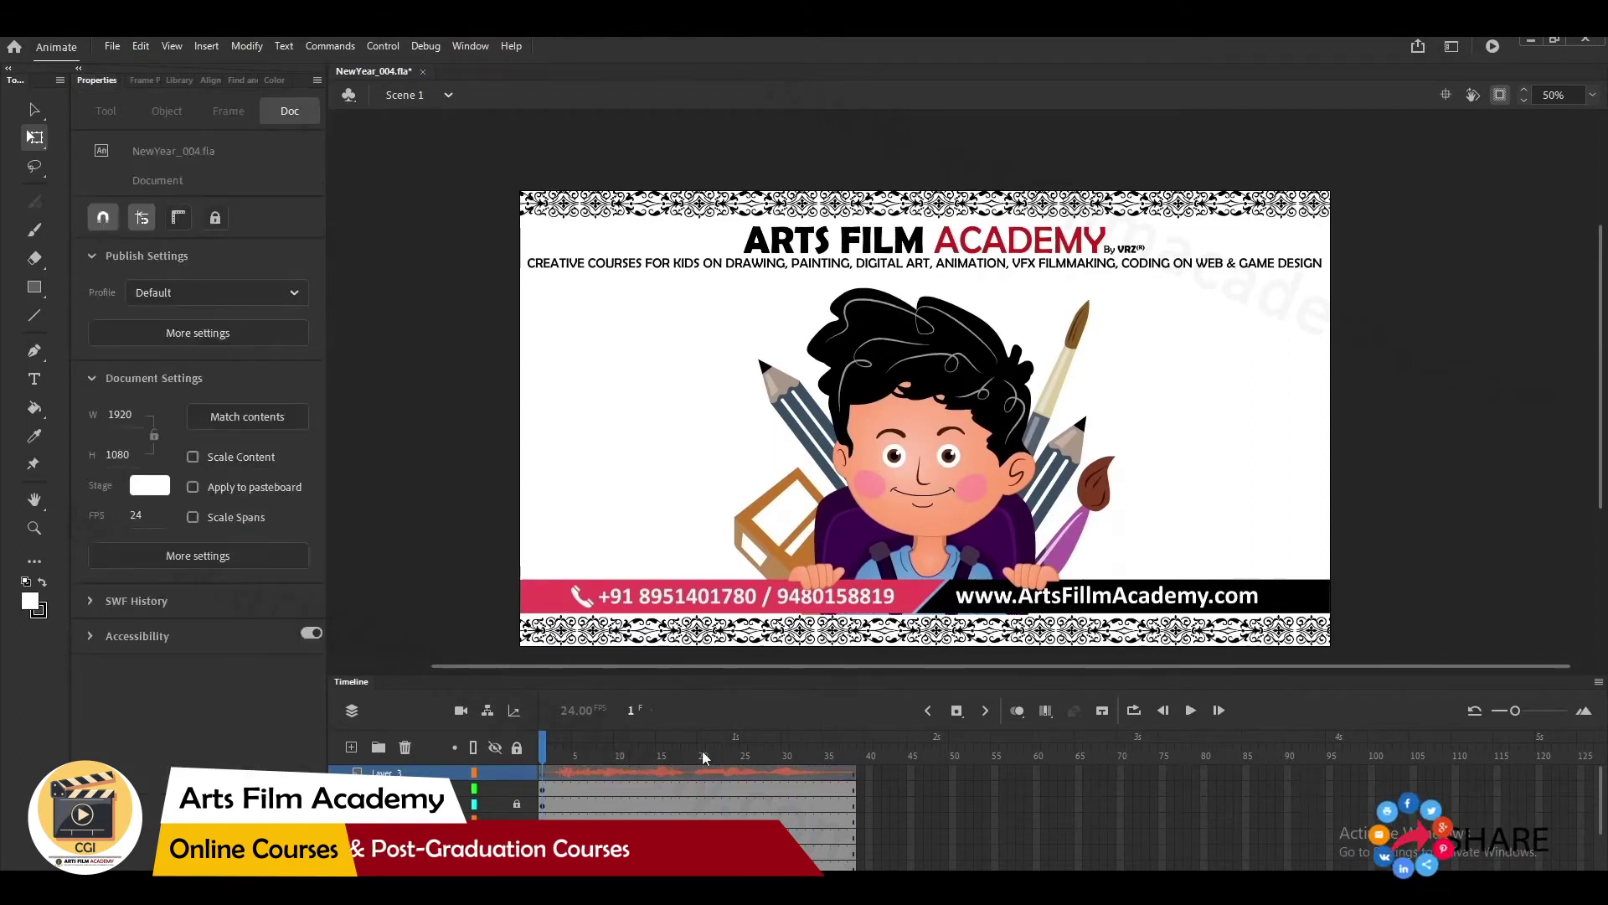
{"action": "left_click_drag", "start_coordinate": [719, 752], "coordinate": [785, 760]}
{"action": "left_click", "coordinate": [699, 749]}
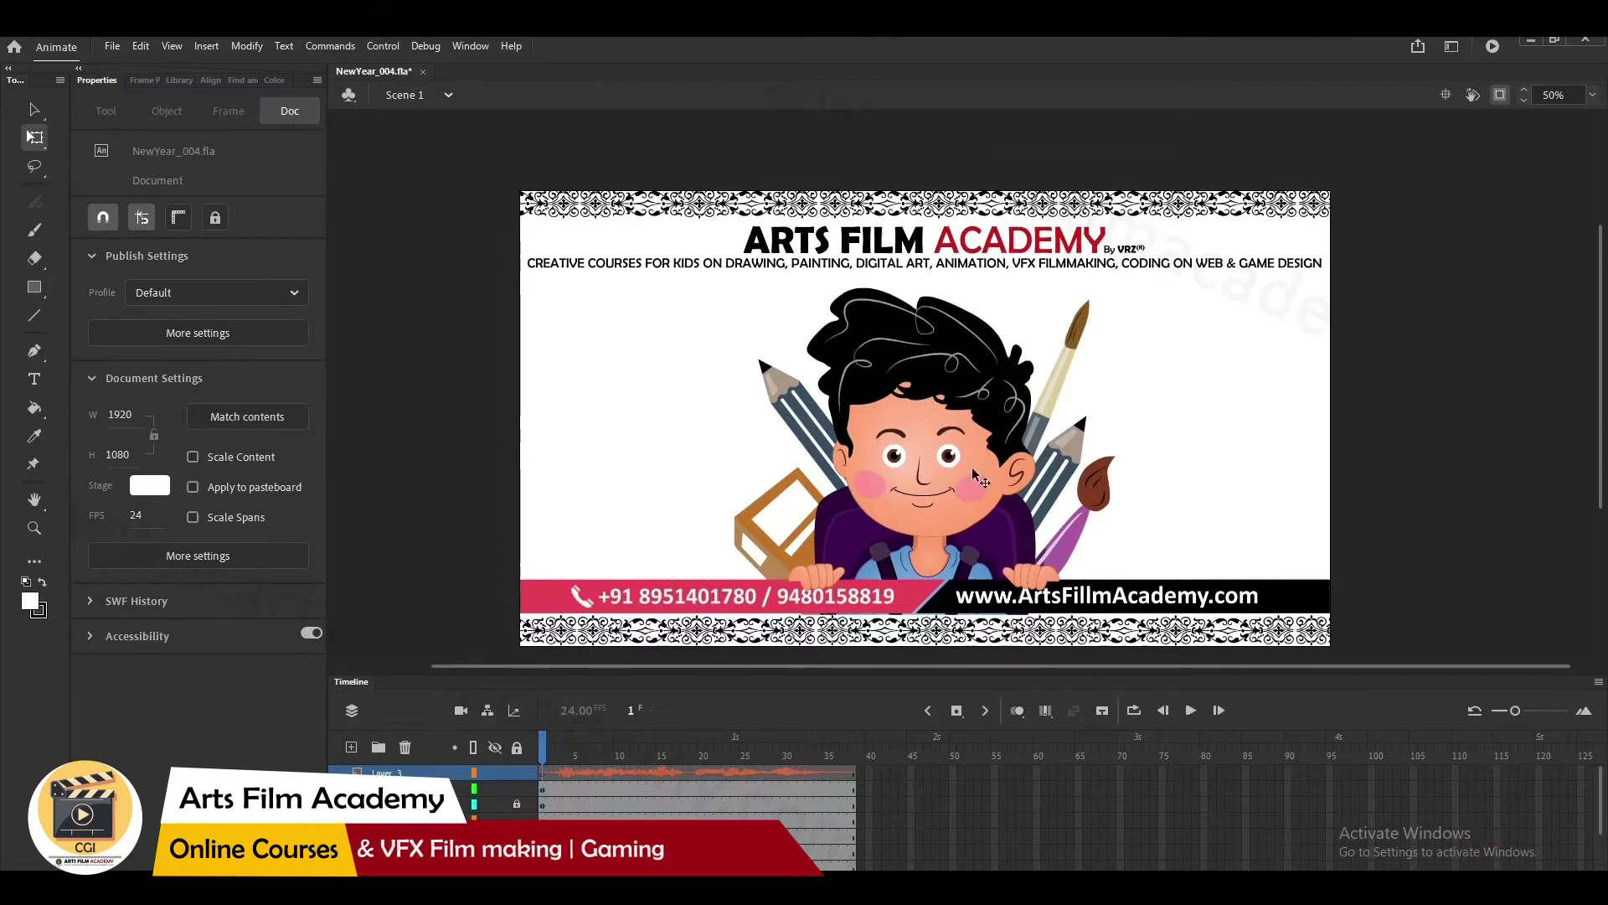
- Go to frame 3 on the head's layer and select the Head graphic there
{"action": "left_click", "coordinate": [940, 536]}
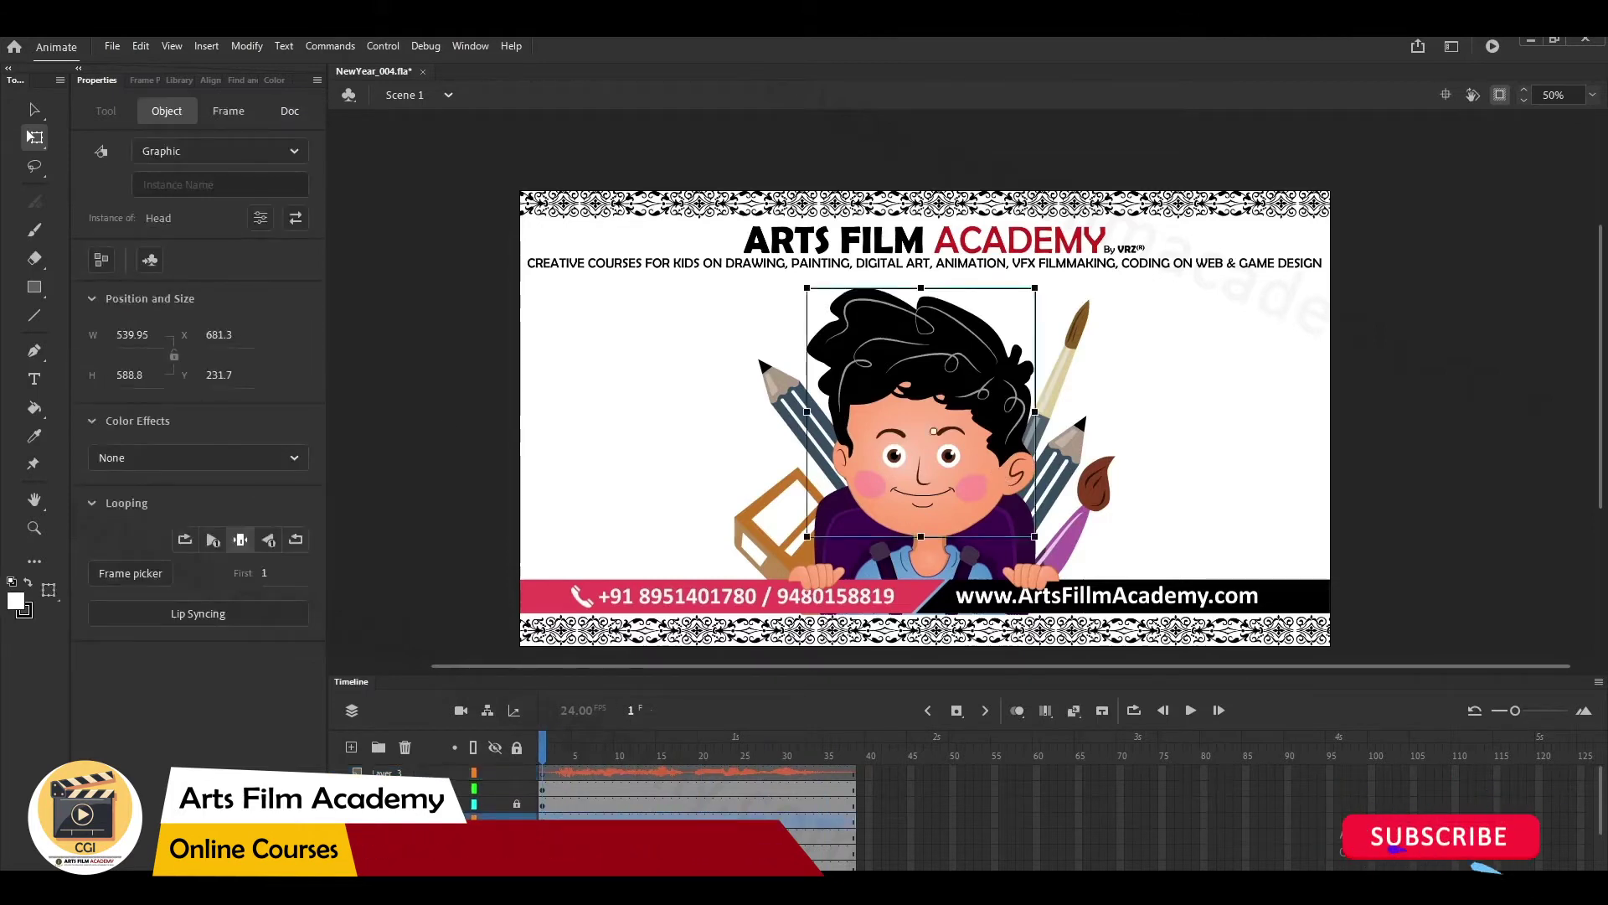
{"action": "left_click", "coordinate": [550, 822]}
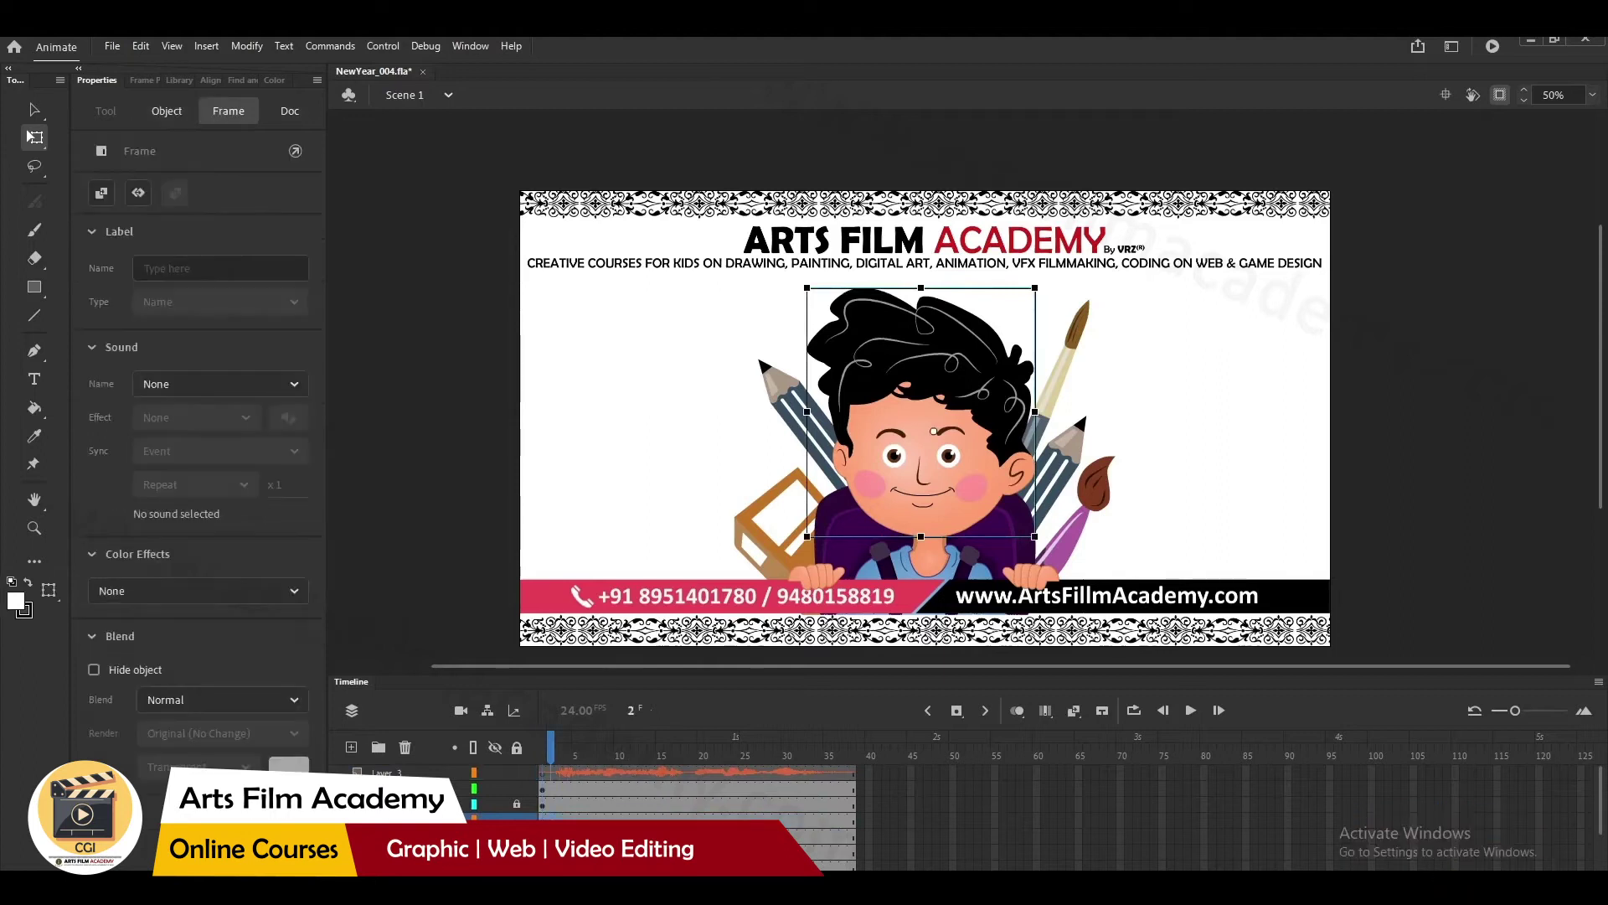
{"action": "key", "text": "period"}
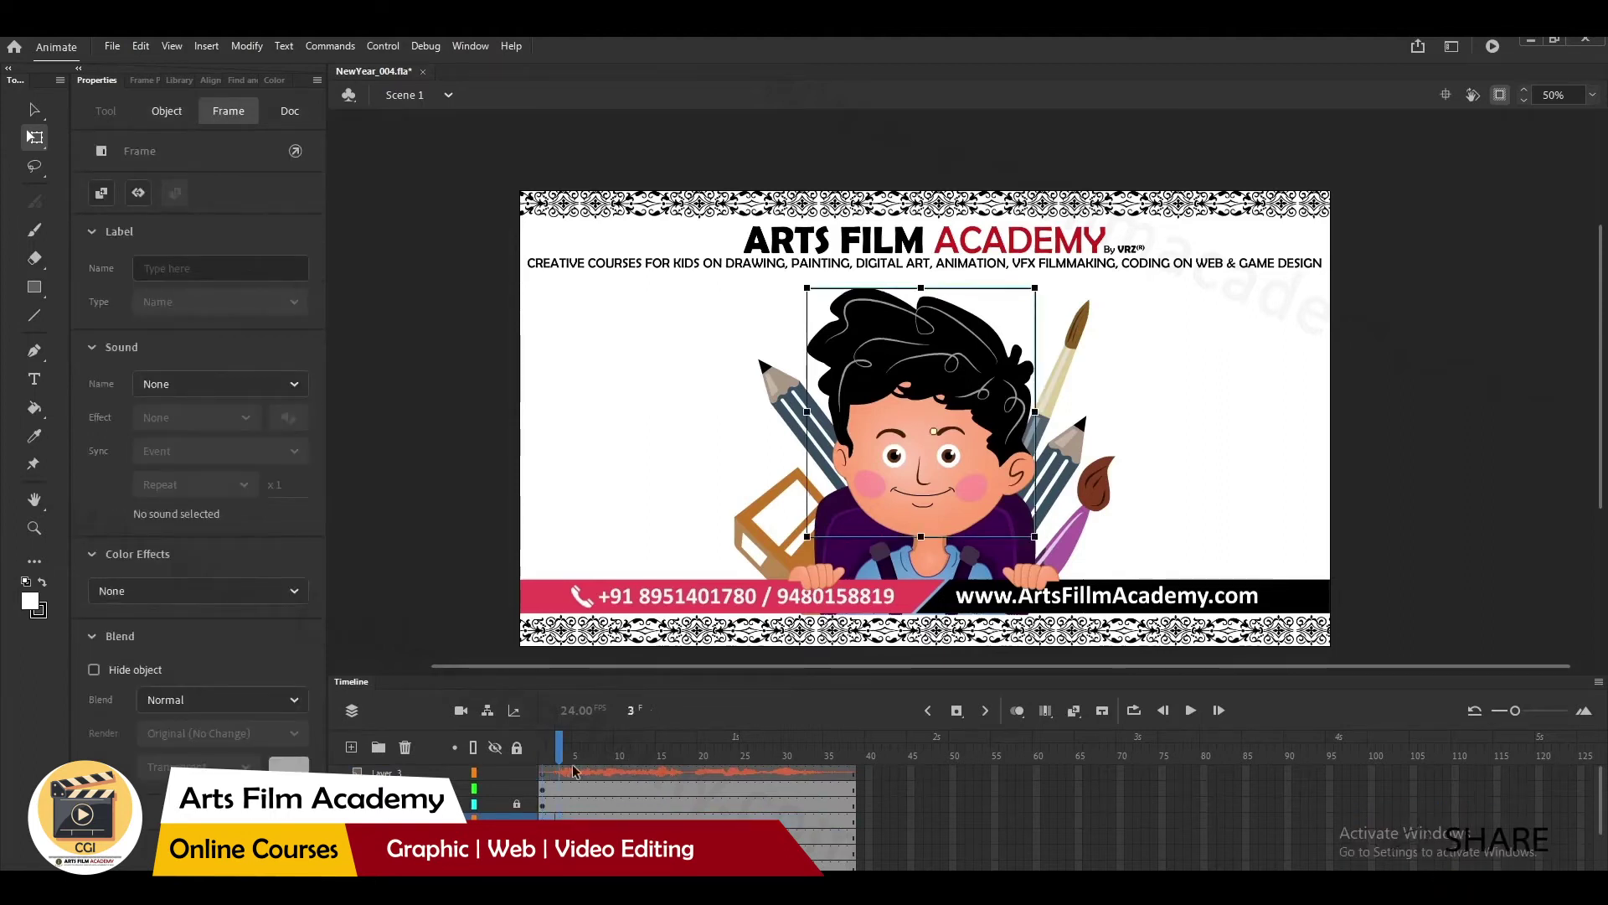
{"action": "left_click", "coordinate": [966, 467]}
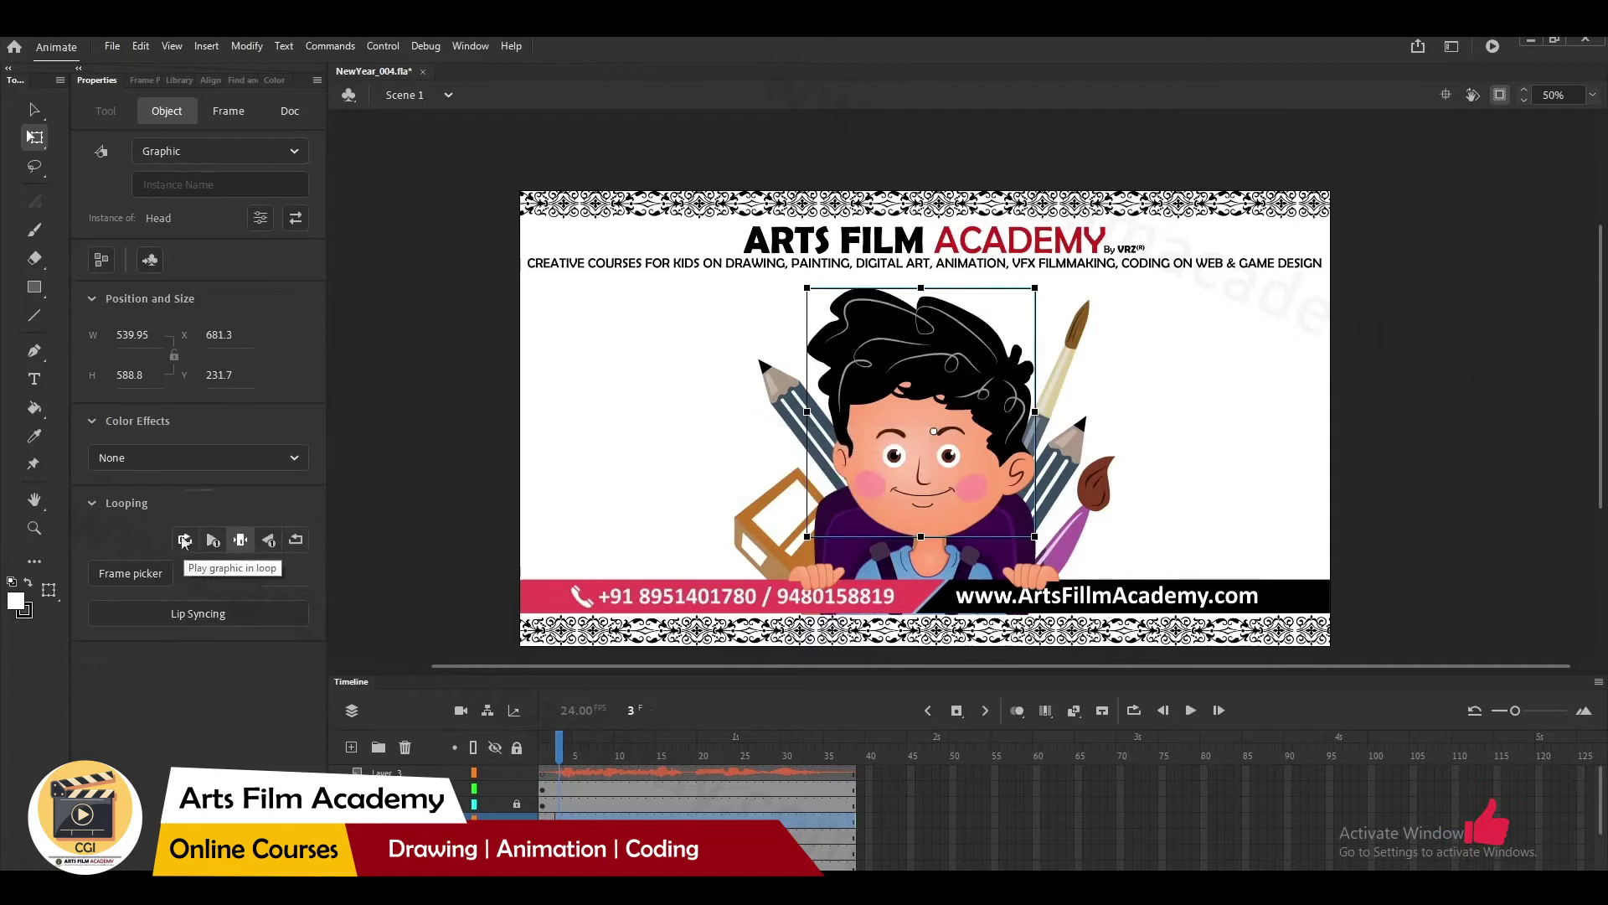
- Preview the timeline with the Head graphic playing in loop, and set the graphic back to single-frame looping at frame 3
{"action": "left_click", "coordinate": [603, 757]}
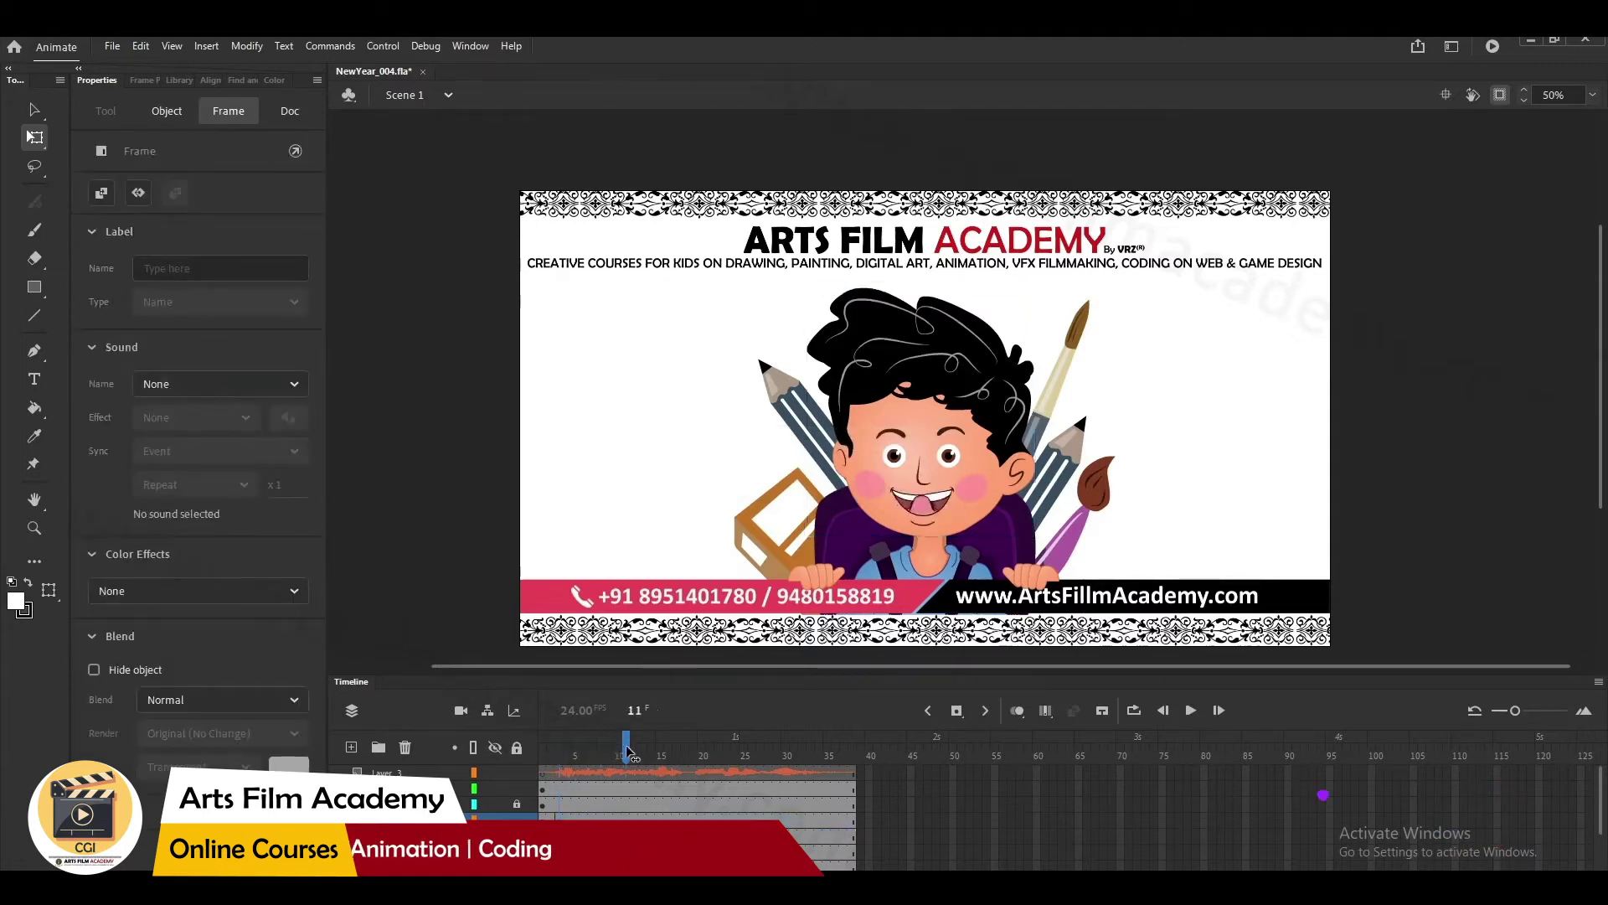
{"action": "key", "text": "Return"}
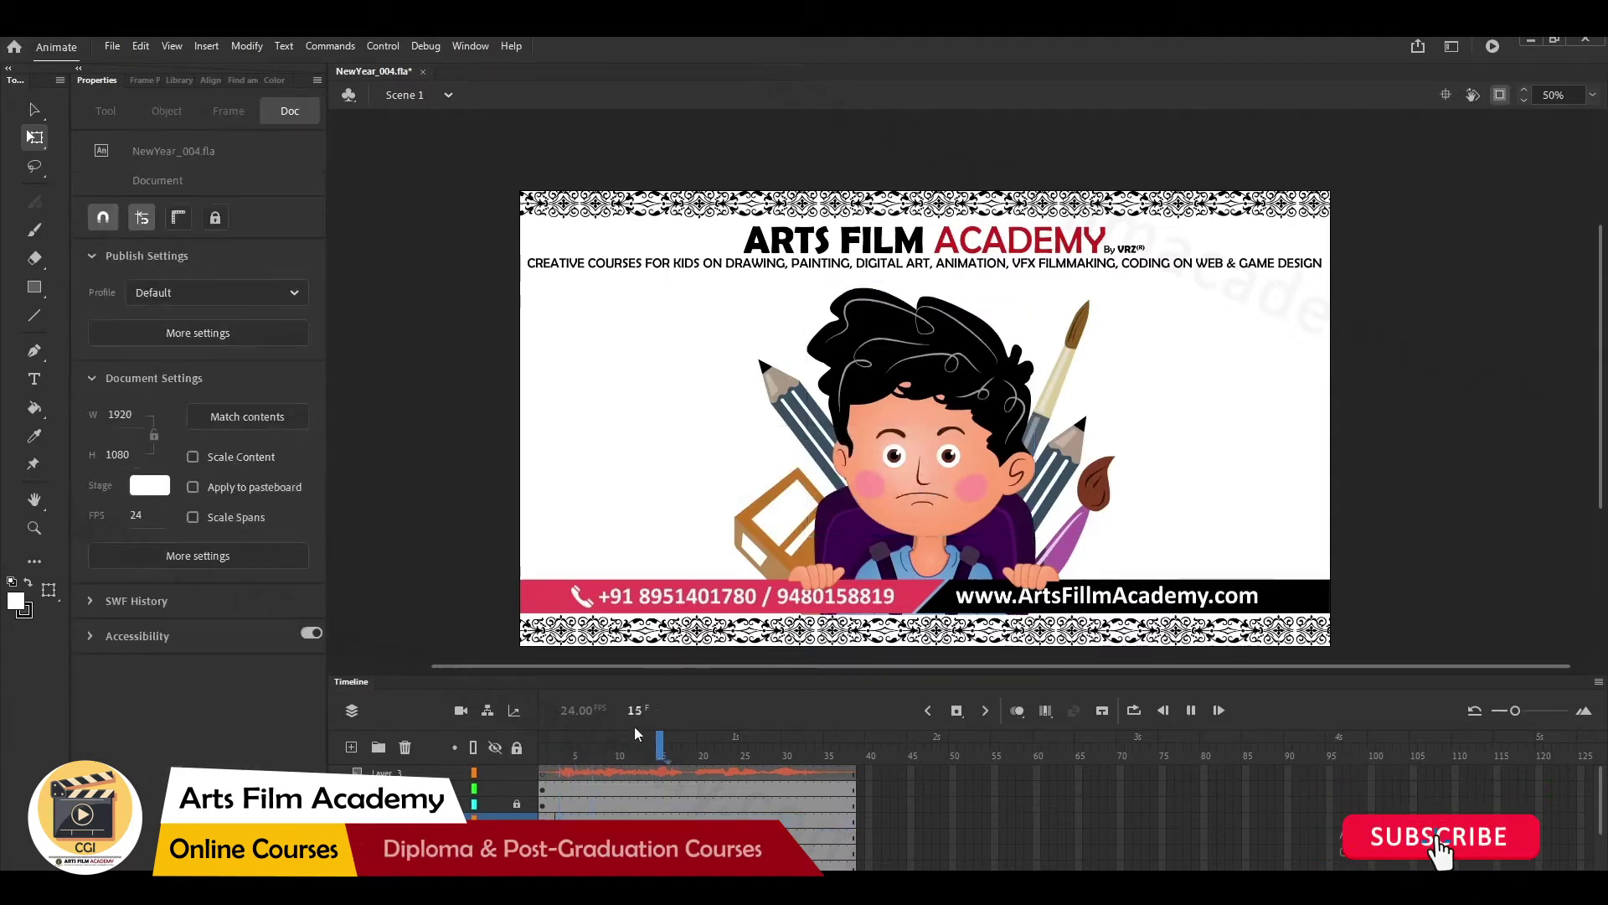
{"action": "left_click", "coordinate": [654, 756]}
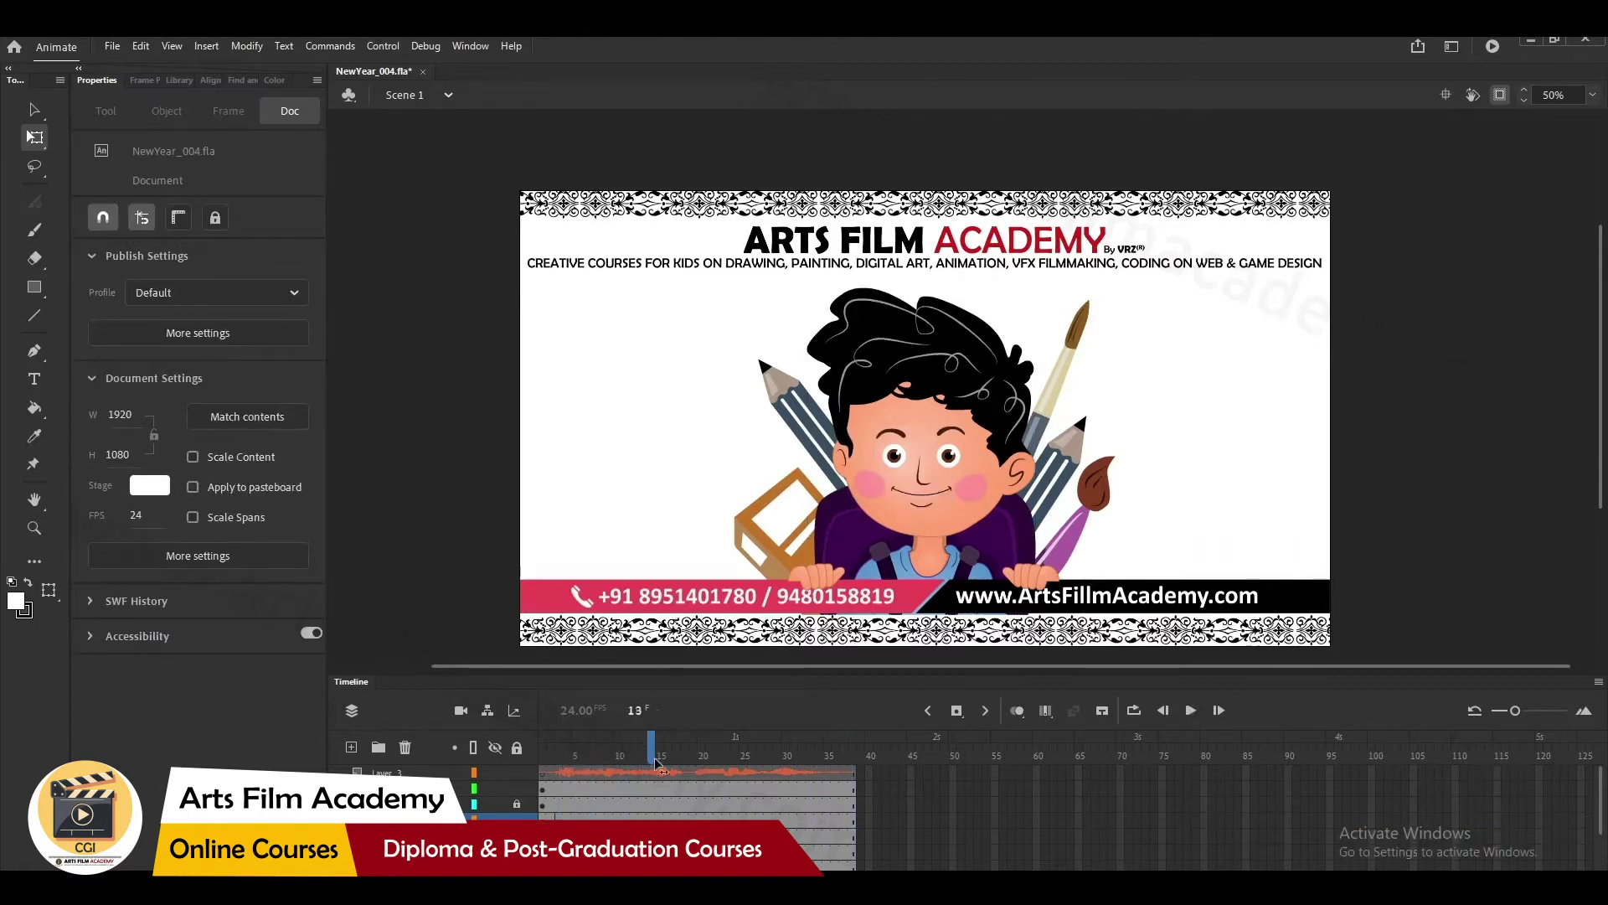
{"action": "left_click", "coordinate": [527, 772]}
{"action": "left_click", "coordinate": [559, 820]}
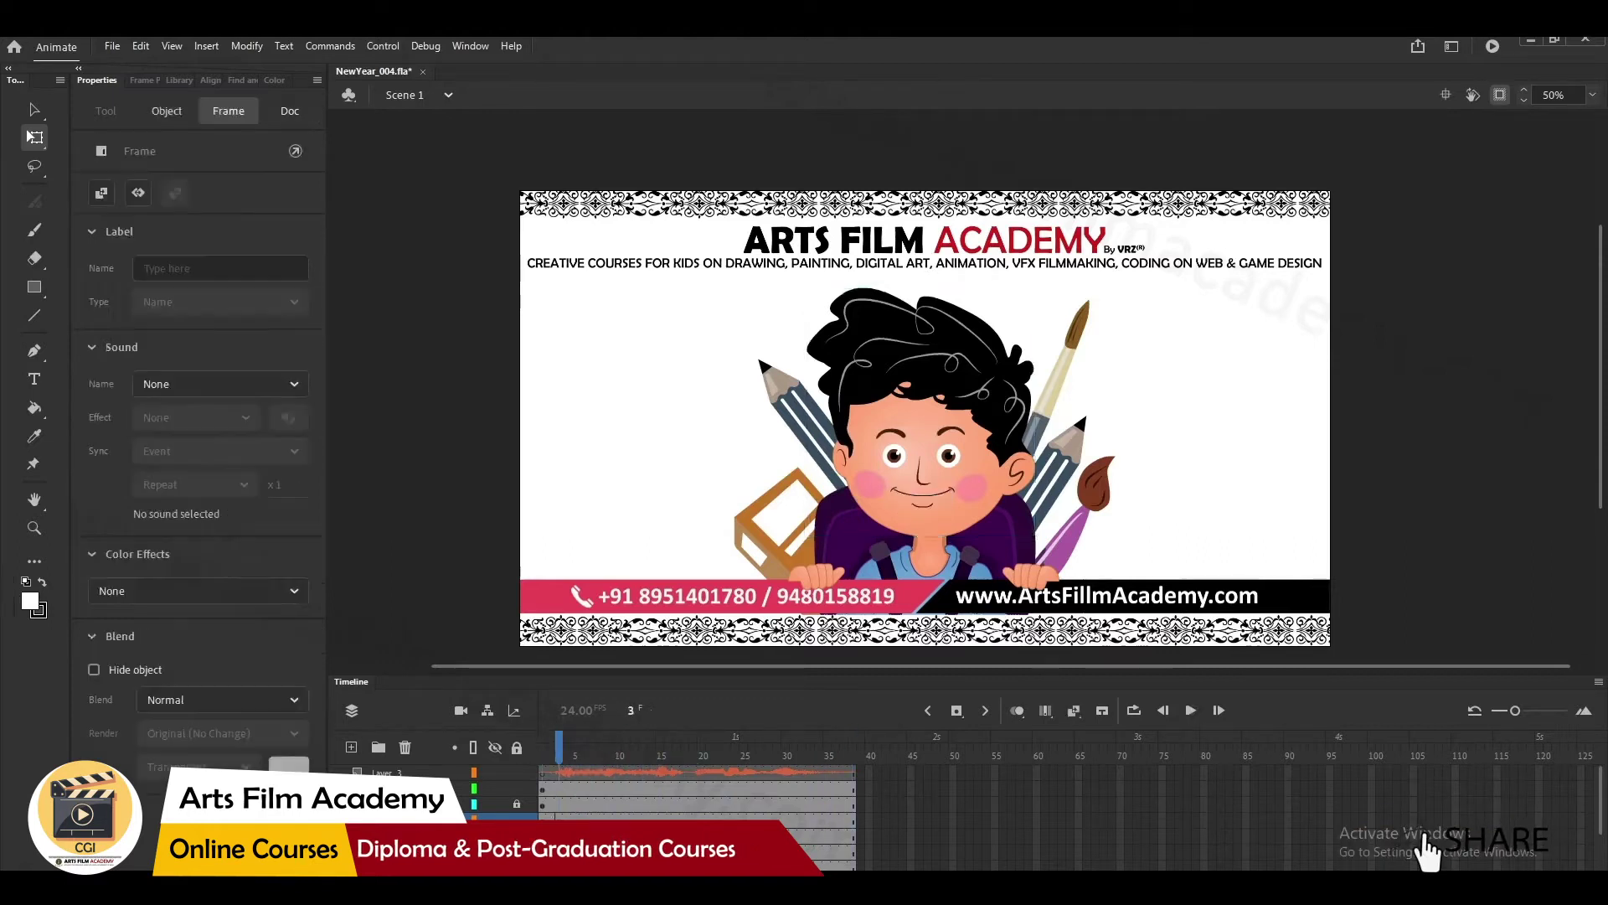
{"action": "left_click", "coordinate": [844, 523]}
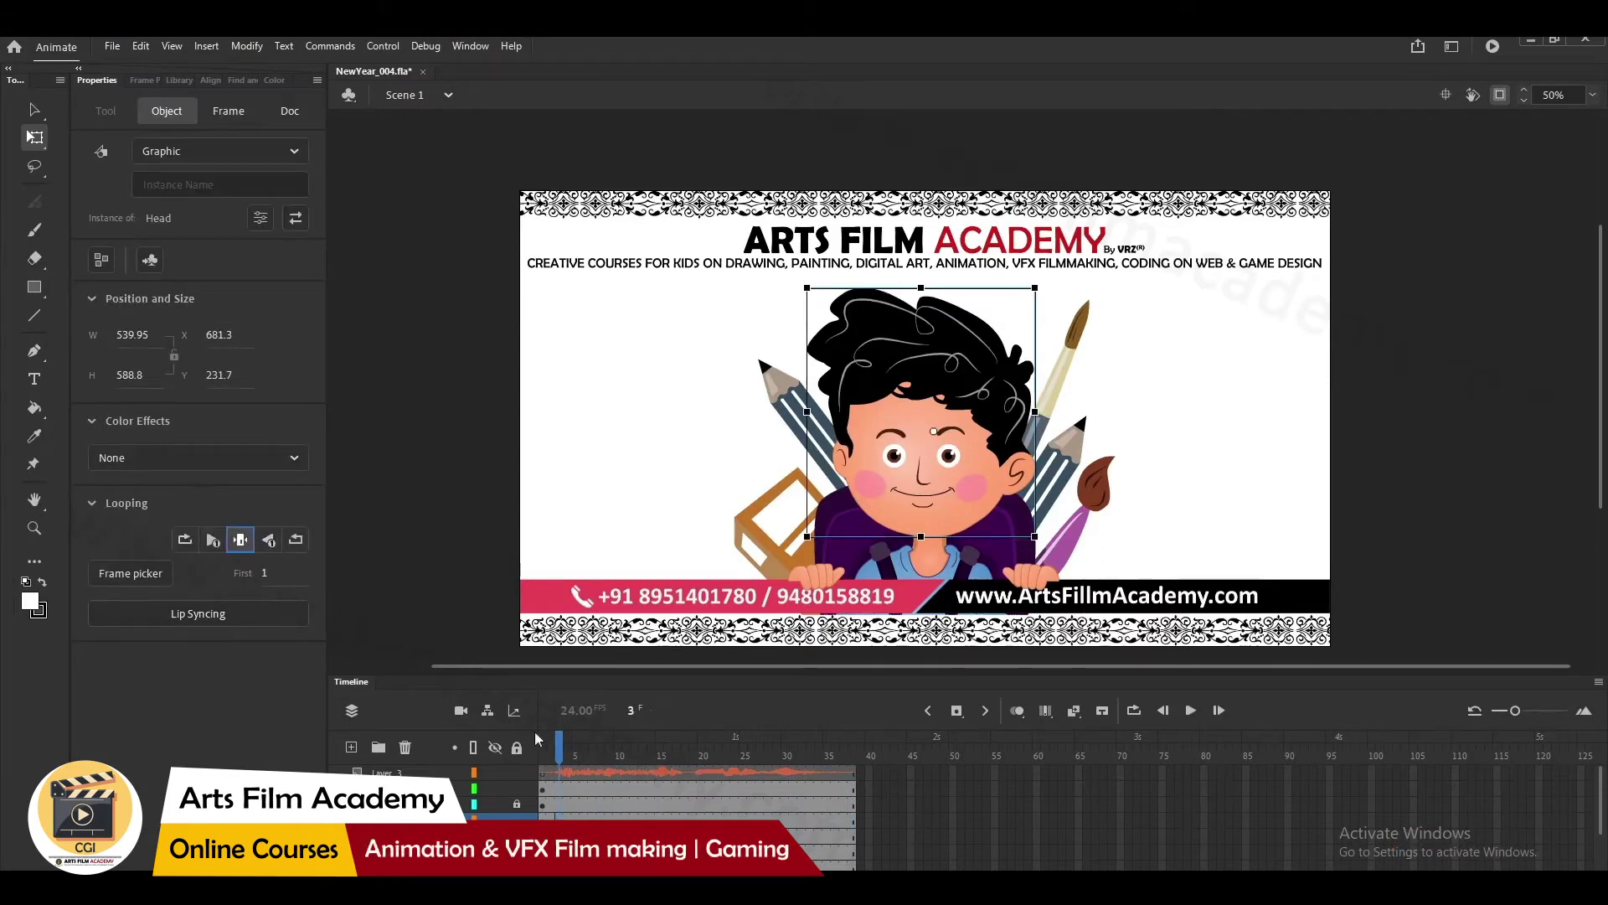
- Show the Head graphic's poses in the Frame Picker at frame 3, and enlarge the thumbnails to a single column
{"action": "left_click", "coordinate": [560, 820]}
{"action": "left_click", "coordinate": [954, 465]}
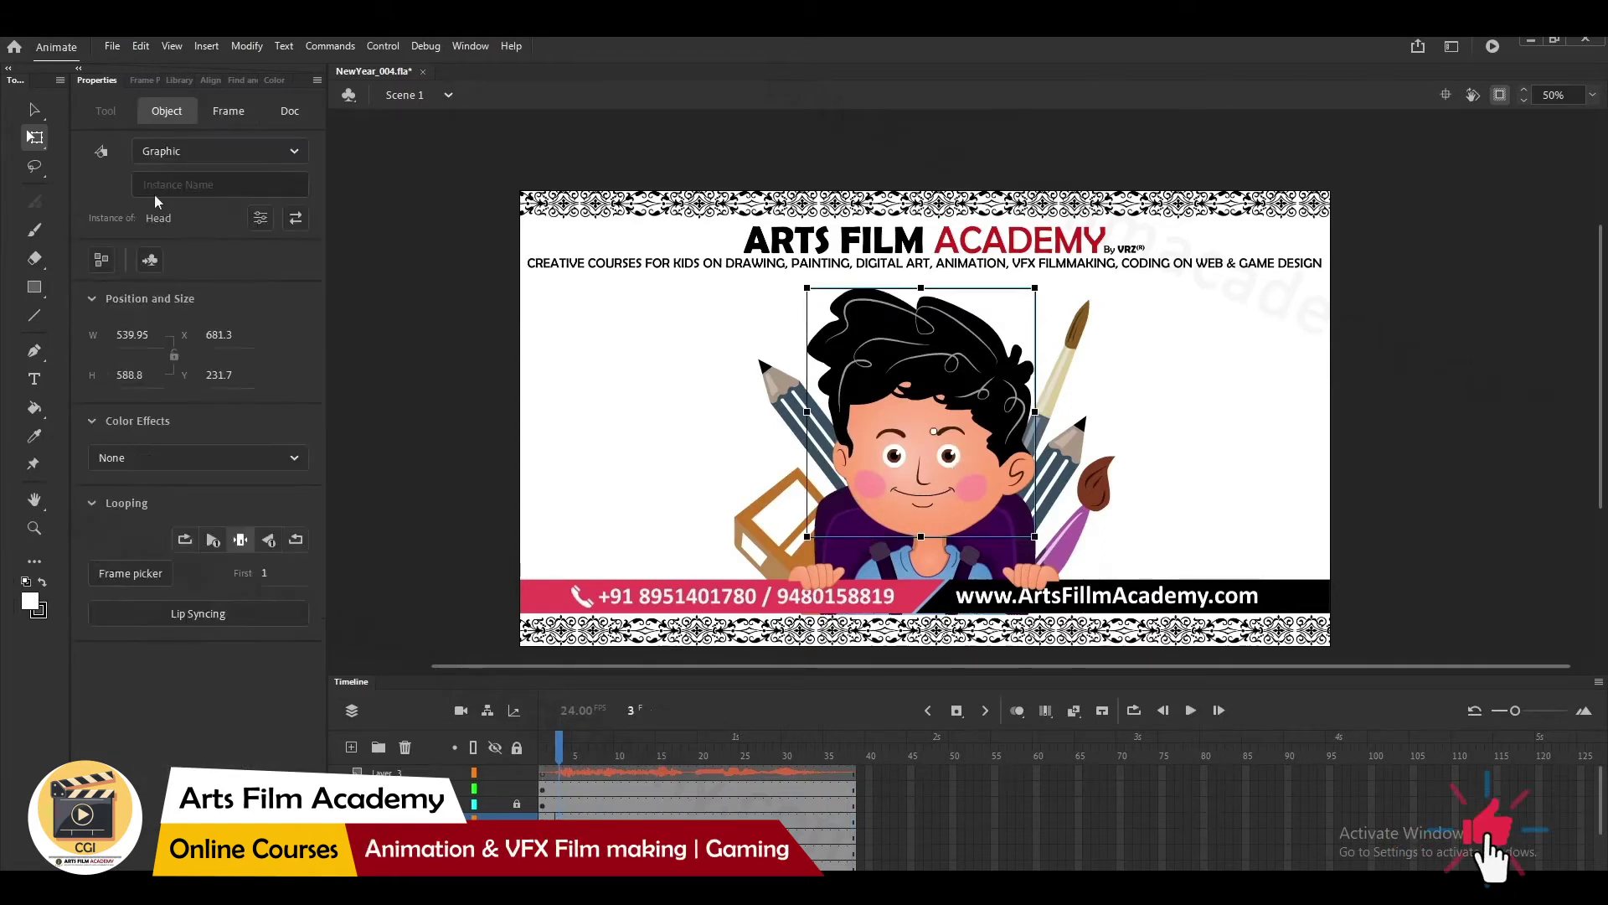
{"action": "left_click", "coordinate": [142, 79]}
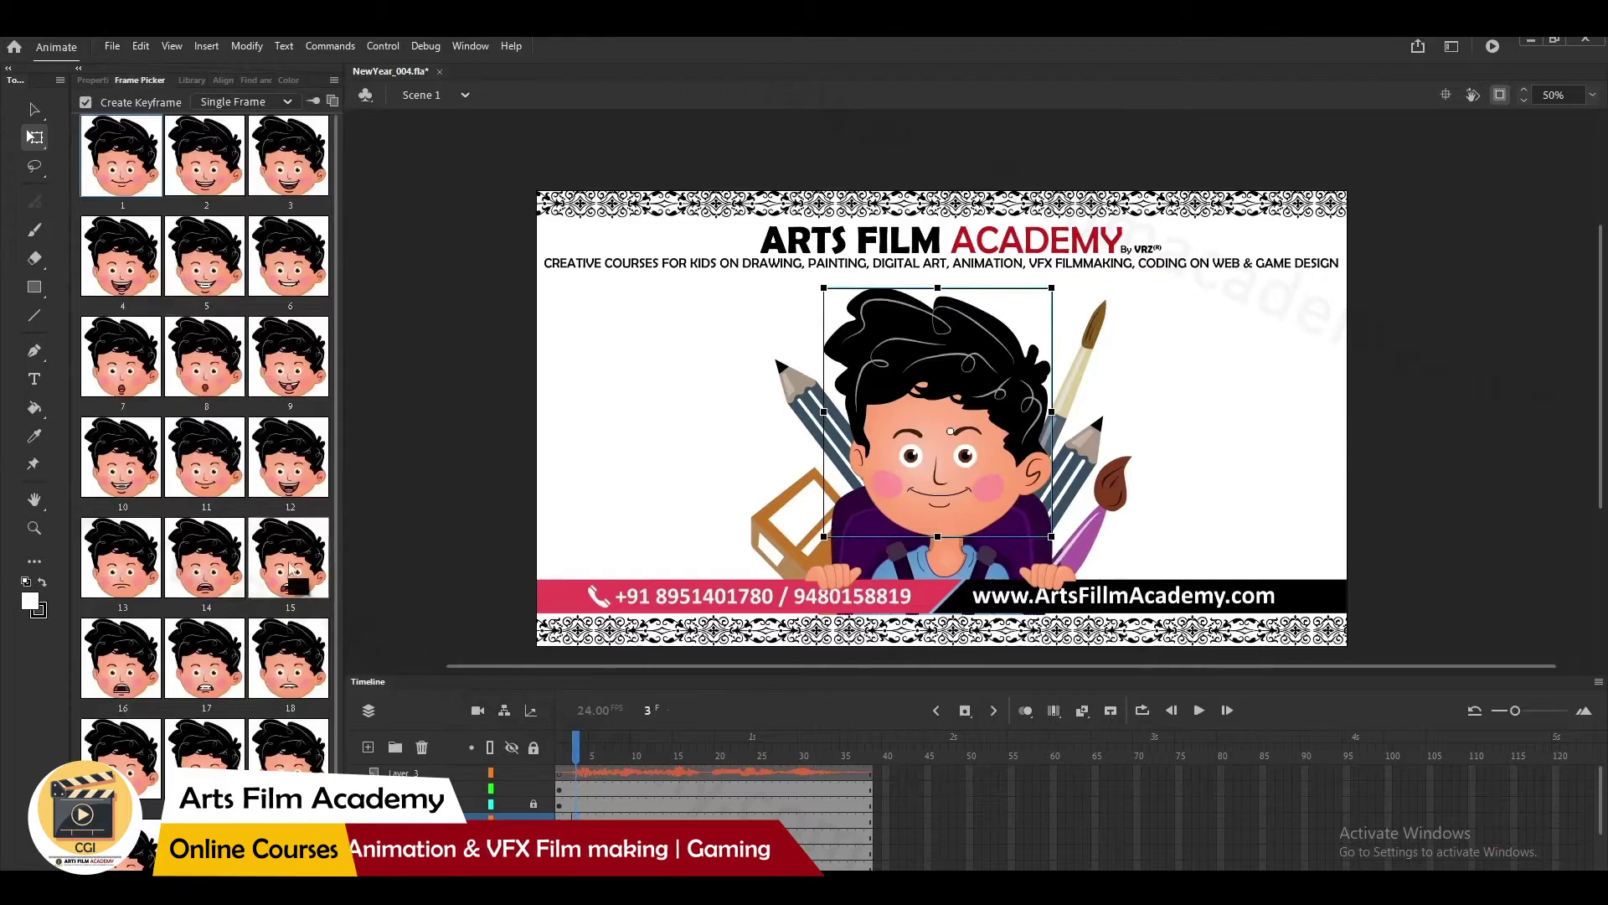
{"action": "left_click_drag", "start_coordinate": [259, 863], "coordinate": [277, 863]}
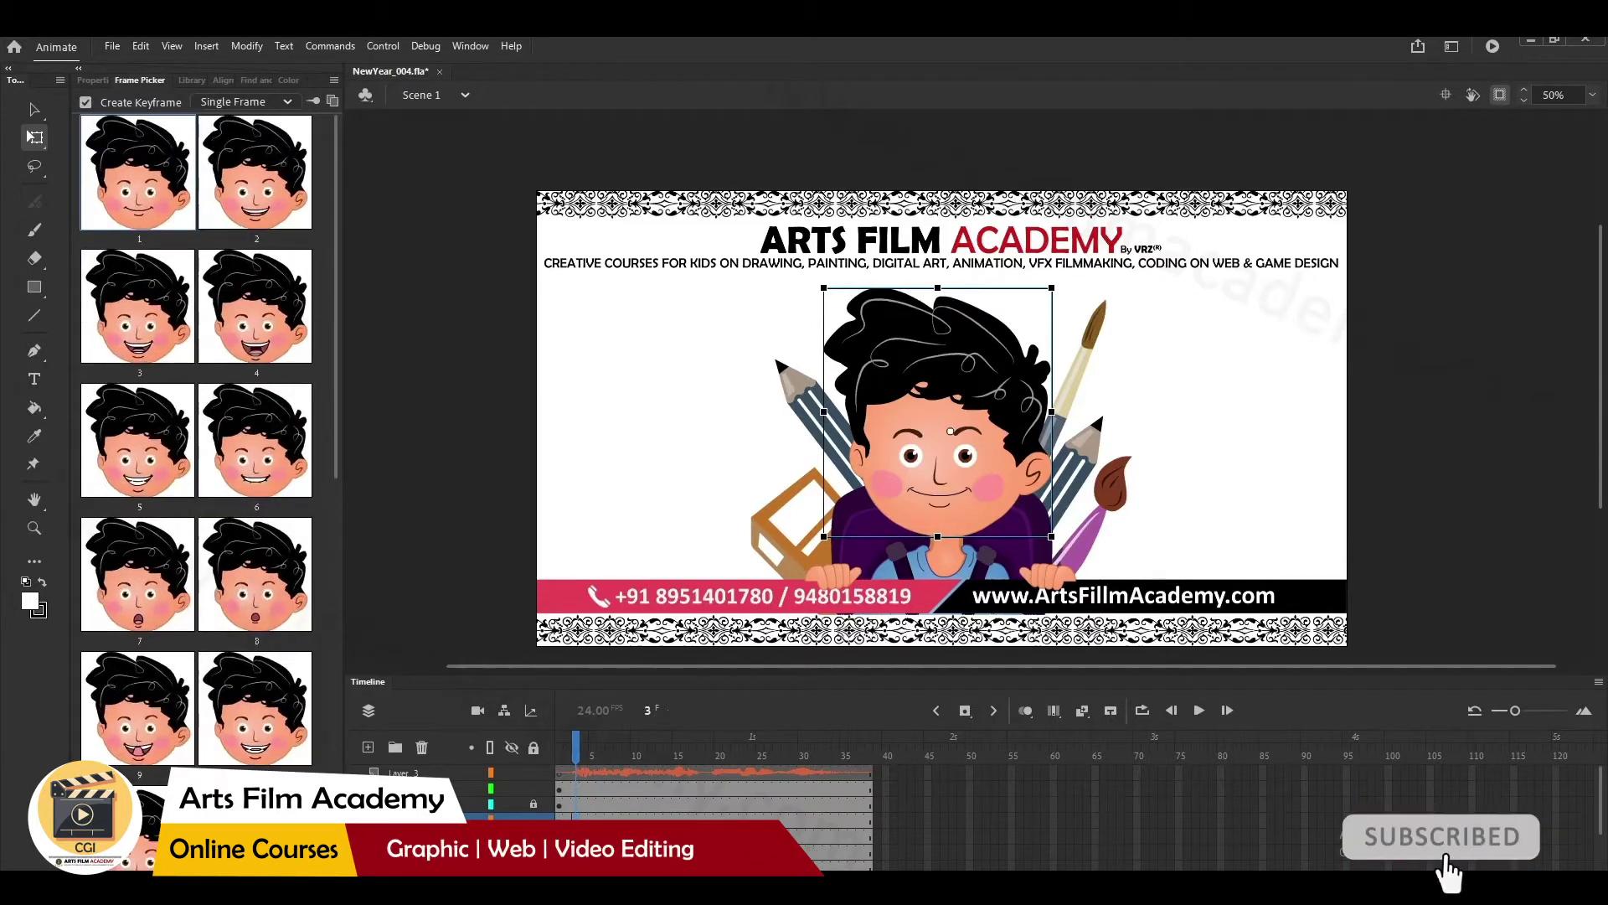
{"action": "left_click_drag", "start_coordinate": [276, 863], "coordinate": [283, 863]}
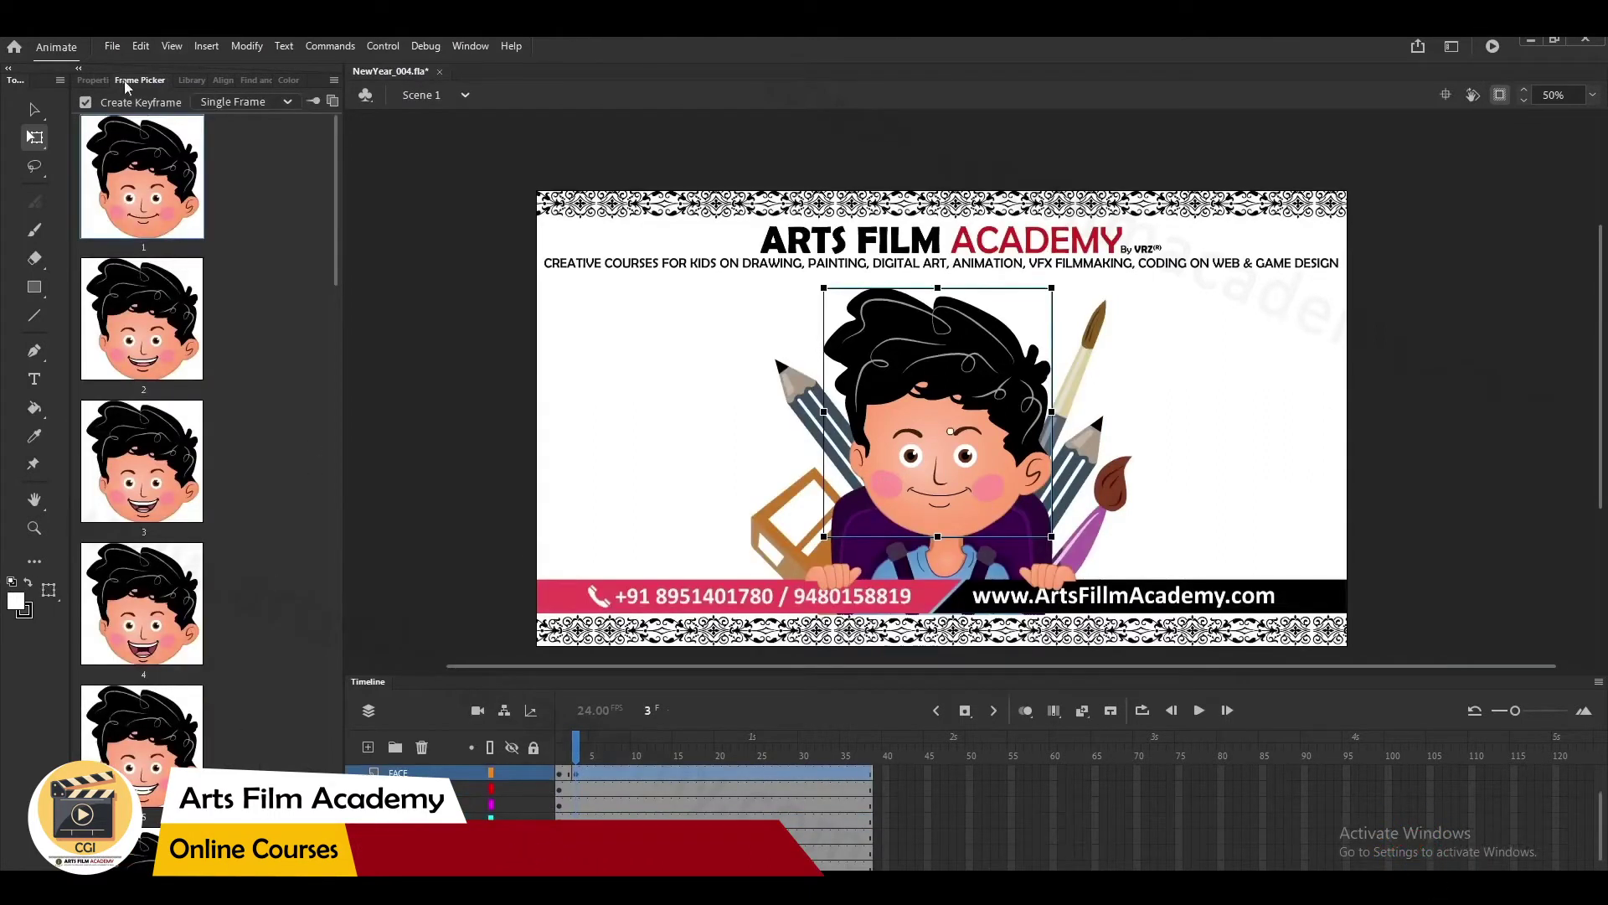
- Check the list of available panels for the Frame Picker entry
{"action": "left_click", "coordinate": [470, 45]}
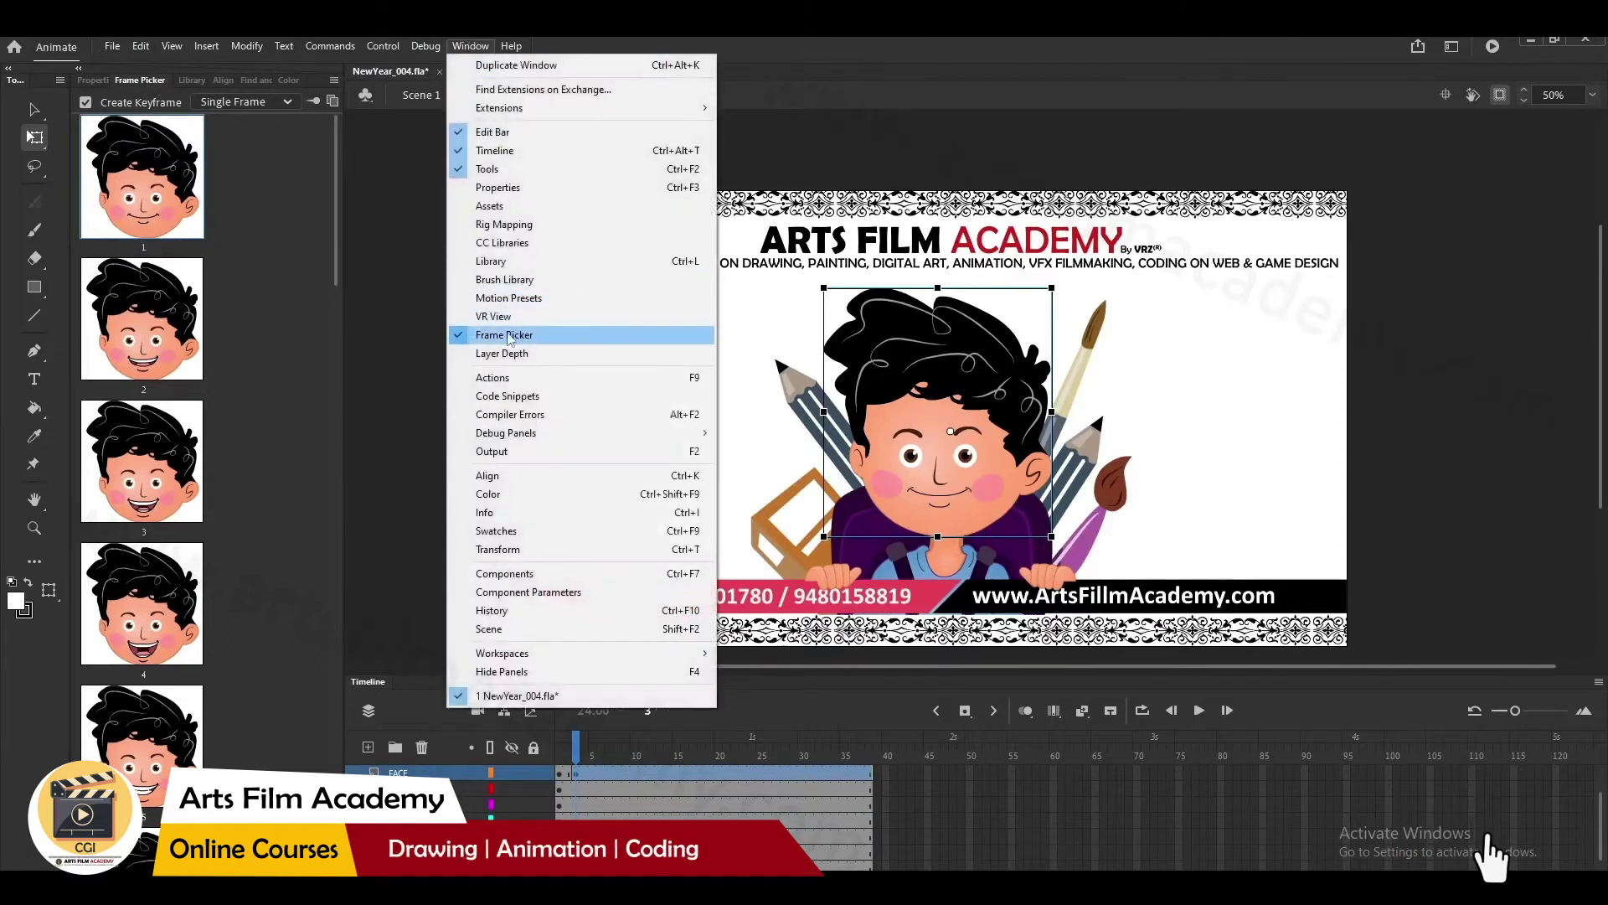
{"action": "left_click", "coordinate": [1350, 341]}
{"action": "left_click", "coordinate": [974, 390]}
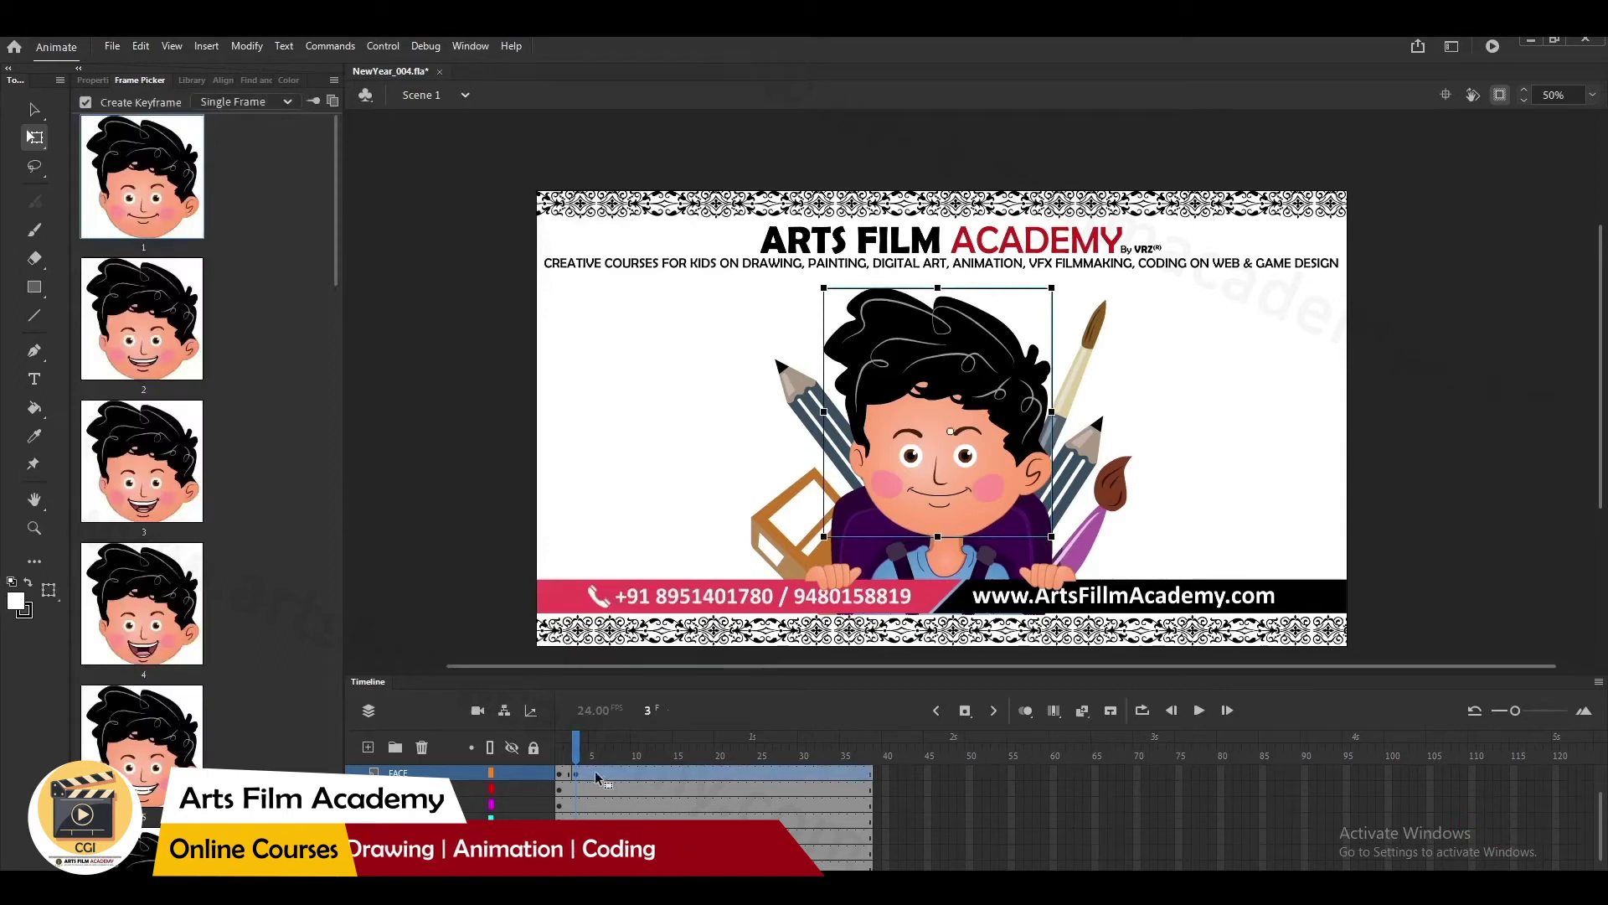
- Assign pose 6 to the Head graphic at frame 3 and inspect the resulting mouth on the stage
{"action": "scroll", "coordinate": [578, 779], "scroll_direction": "up", "scroll_amount": 3}
{"action": "mouse_move", "coordinate": [577, 755]}
{"action": "left_mouse_down"}
{"action": "mouse_move", "coordinate": [538, 760]}
{"action": "mouse_move", "coordinate": [576, 756]}
{"action": "left_mouse_up"}
{"action": "left_click", "coordinate": [982, 468]}
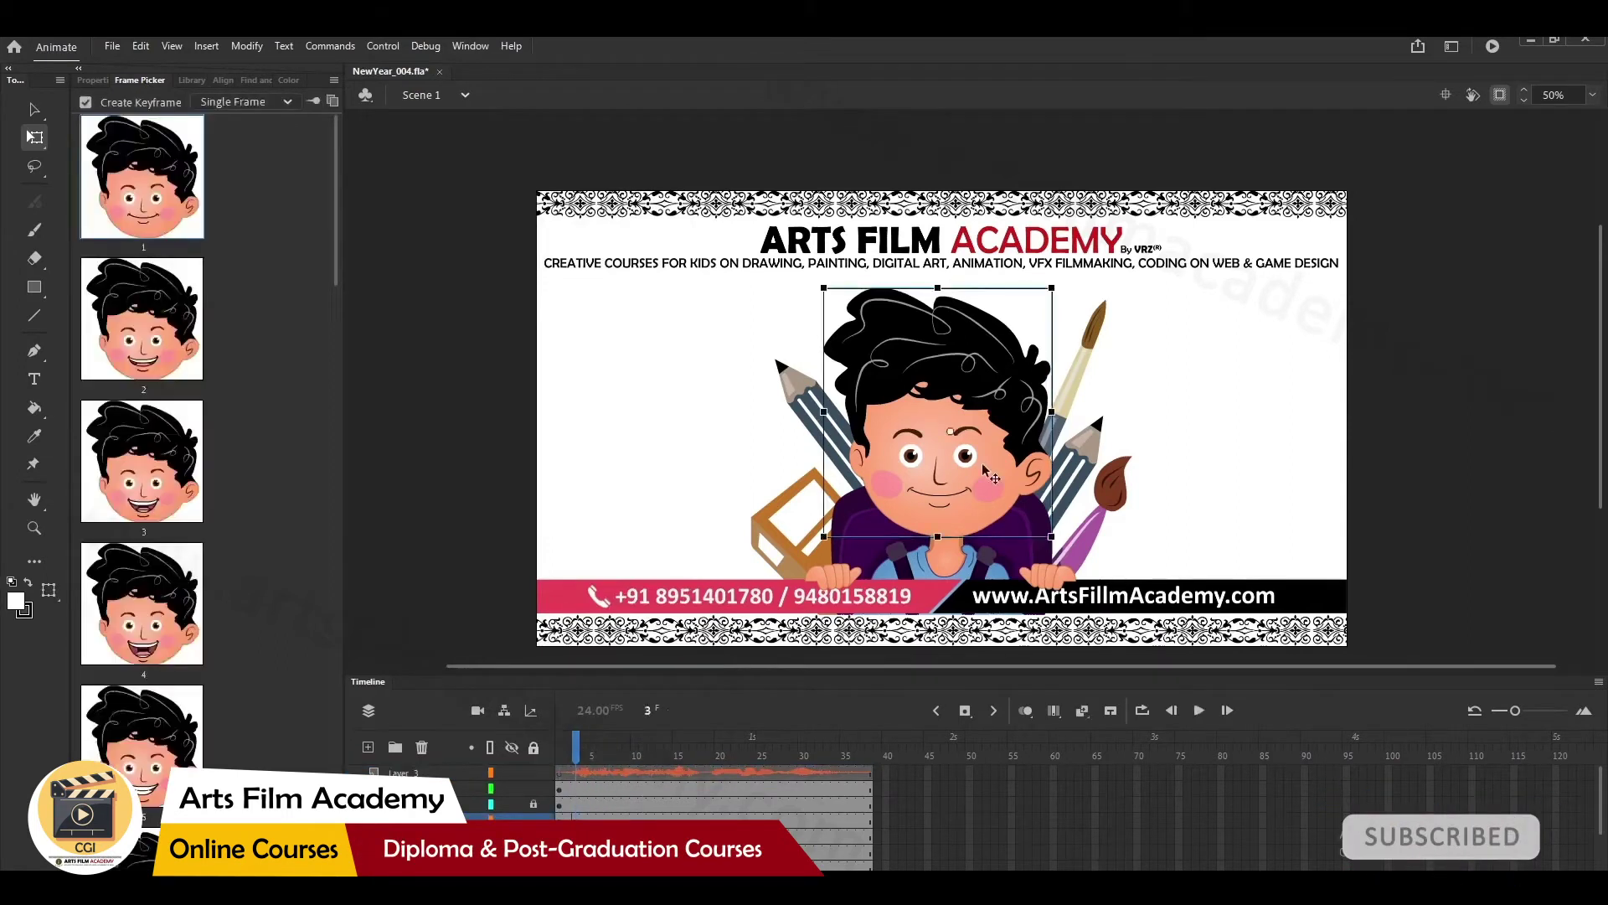
{"action": "scroll", "coordinate": [252, 603], "scroll_direction": "down", "scroll_amount": 5}
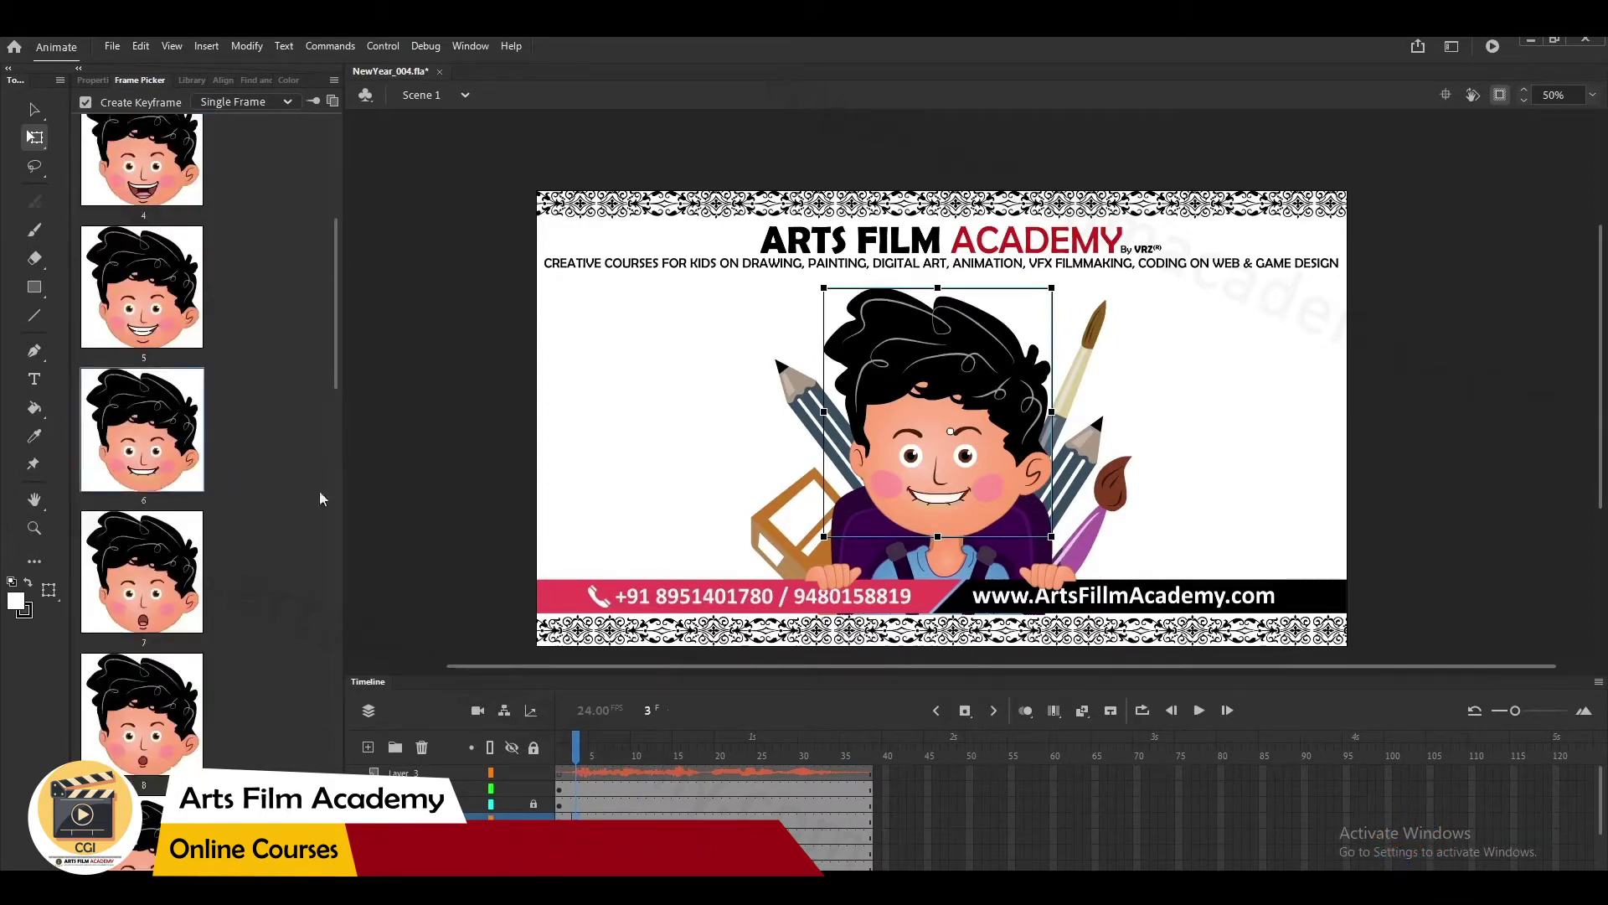
{"action": "left_click", "coordinate": [1281, 430]}
{"action": "scroll", "coordinate": [1047, 473], "scroll_direction": "up", "scroll_amount": 1}
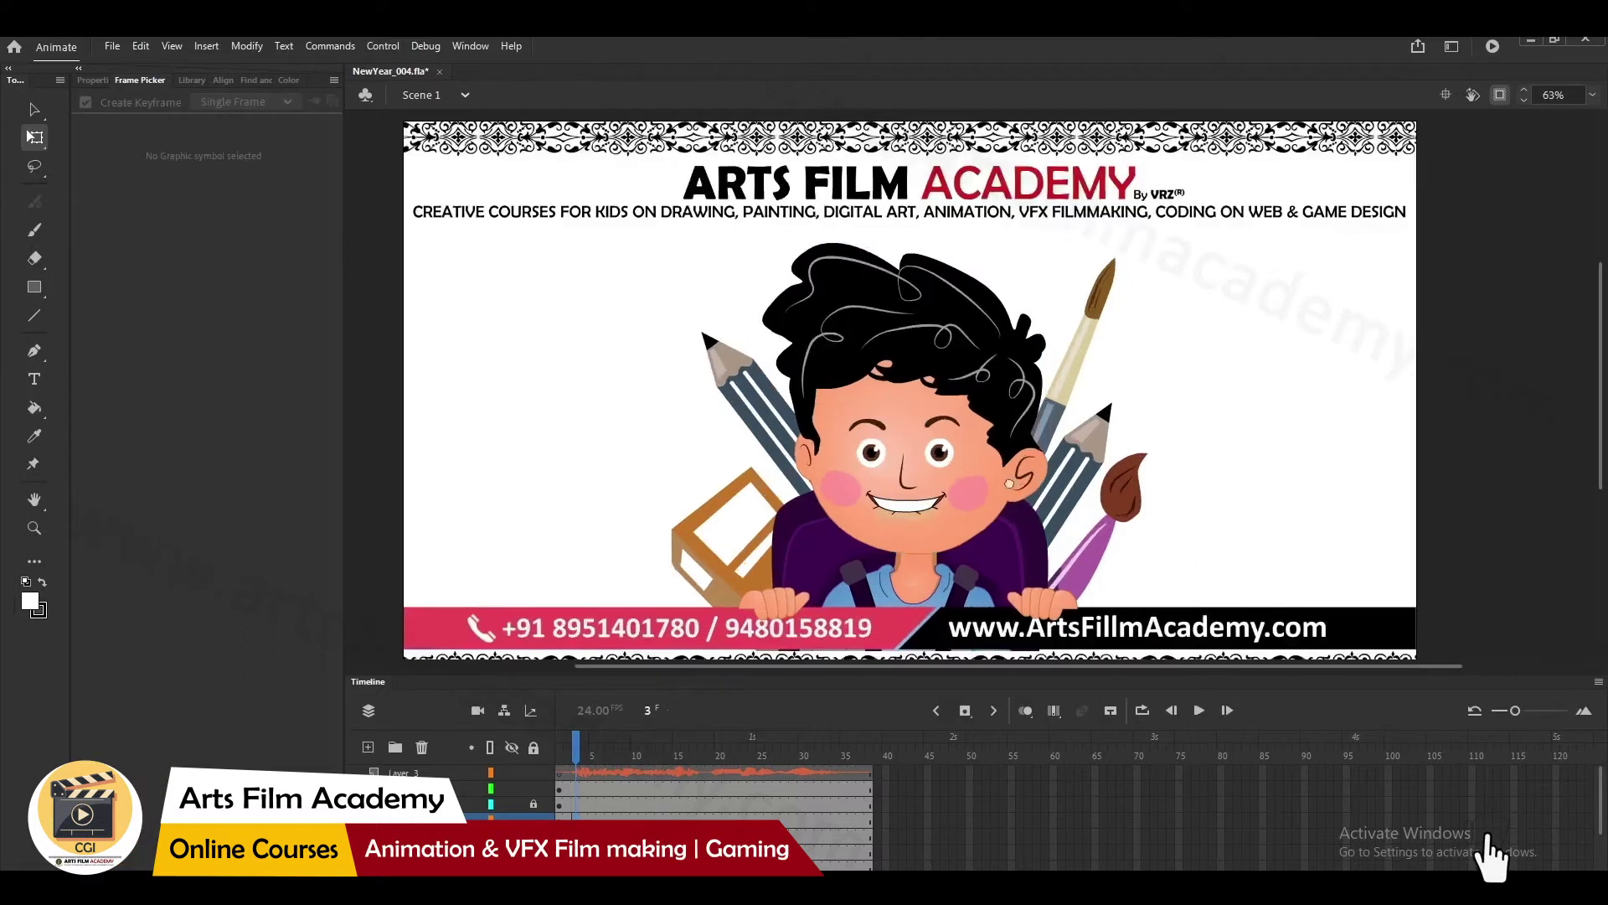
{"action": "scroll", "coordinate": [997, 490], "scroll_direction": "down", "scroll_amount": 1}
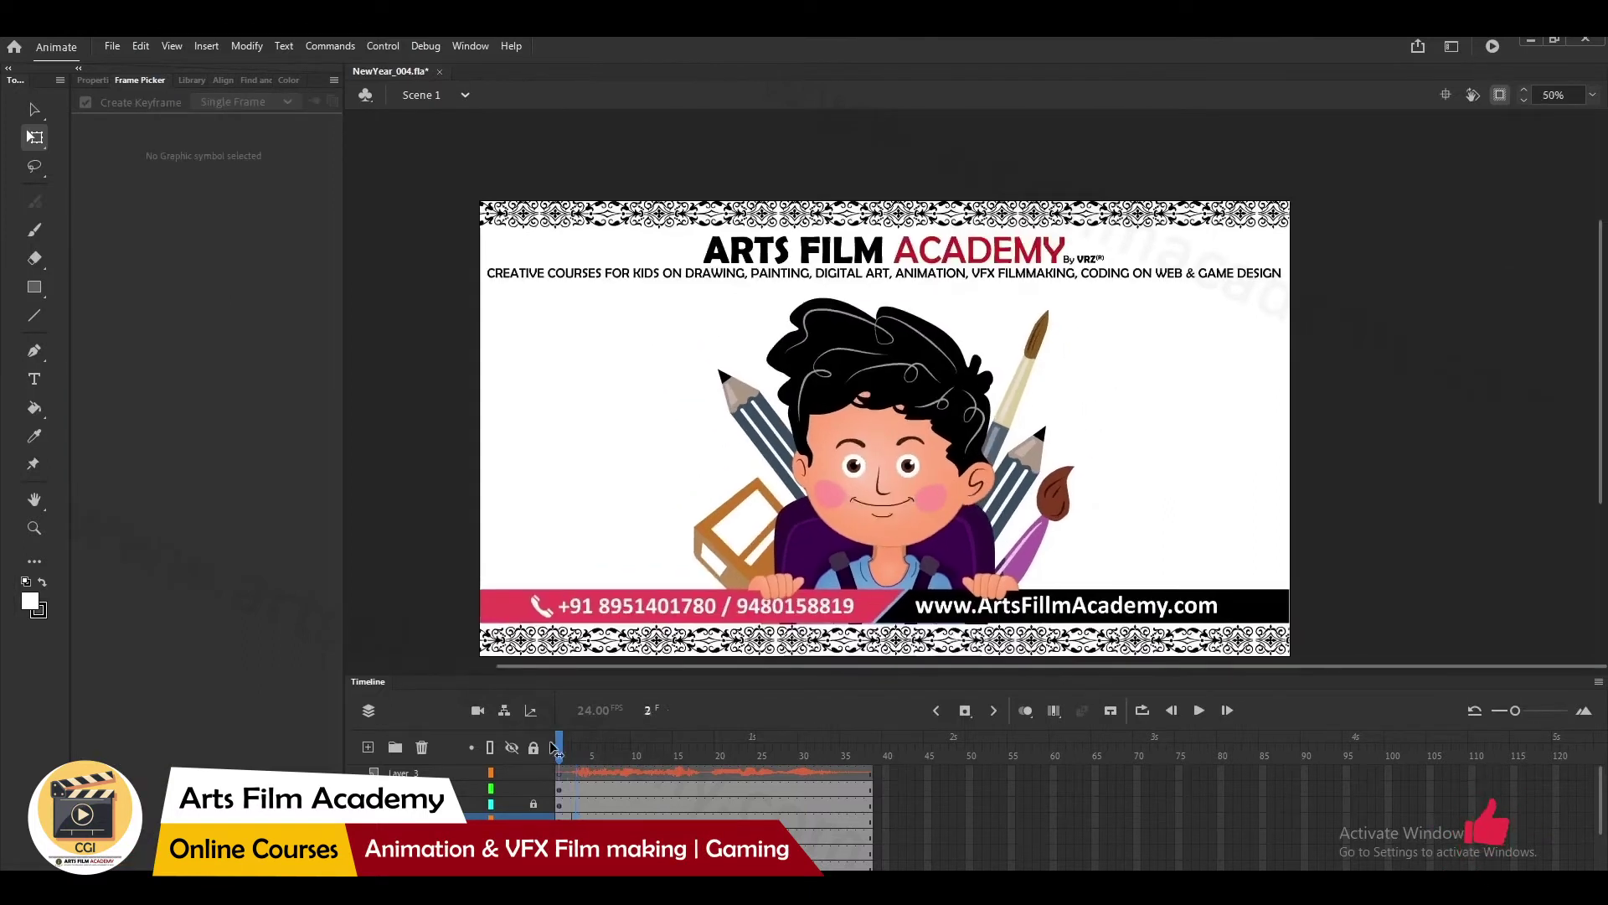
- Add Head pose 3 as a keyframe at frame 6, and preview the timeline with the audio
{"action": "left_click_drag", "start_coordinate": [568, 753], "coordinate": [600, 754]}
{"action": "left_click", "coordinate": [600, 788]}
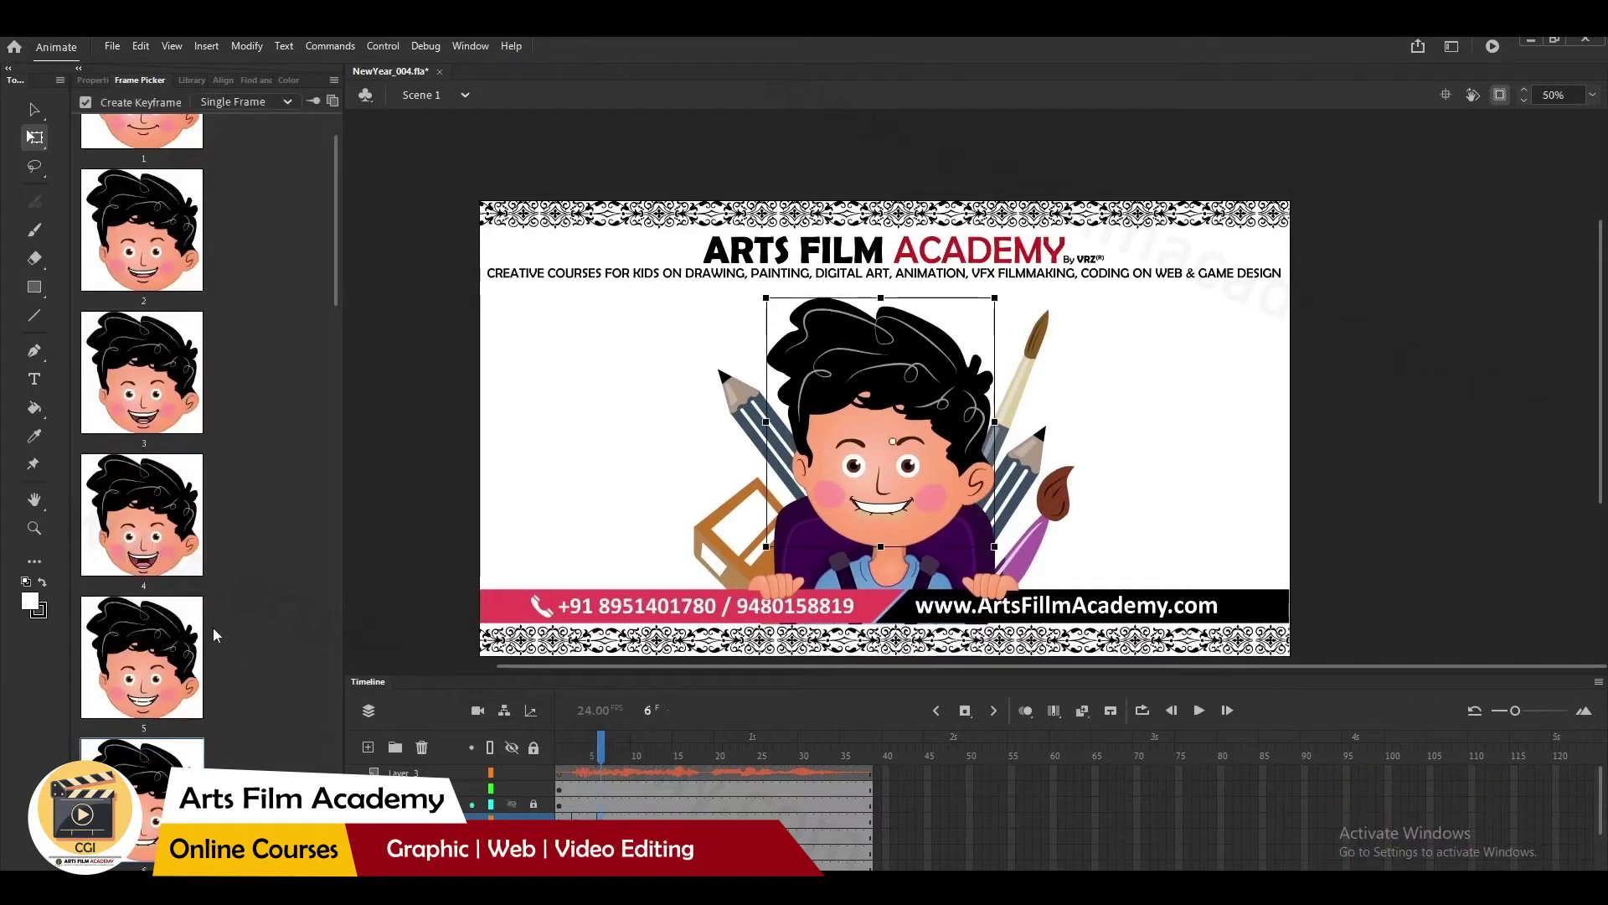
{"action": "scroll", "coordinate": [155, 576], "scroll_direction": "up", "scroll_amount": 1}
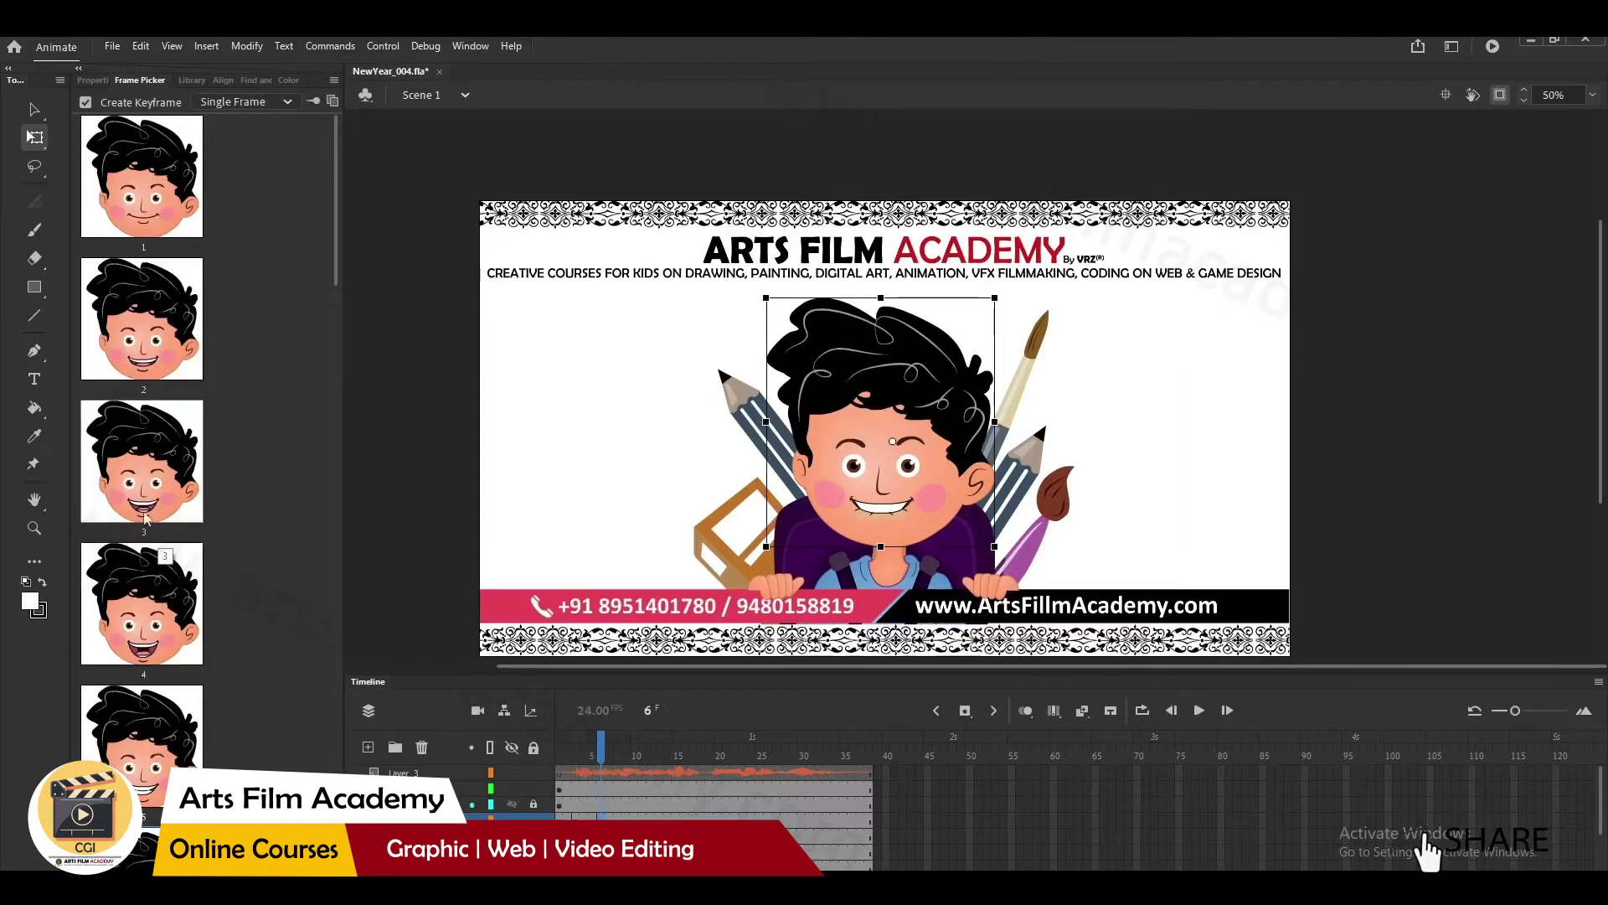
{"action": "left_click", "coordinate": [180, 475]}
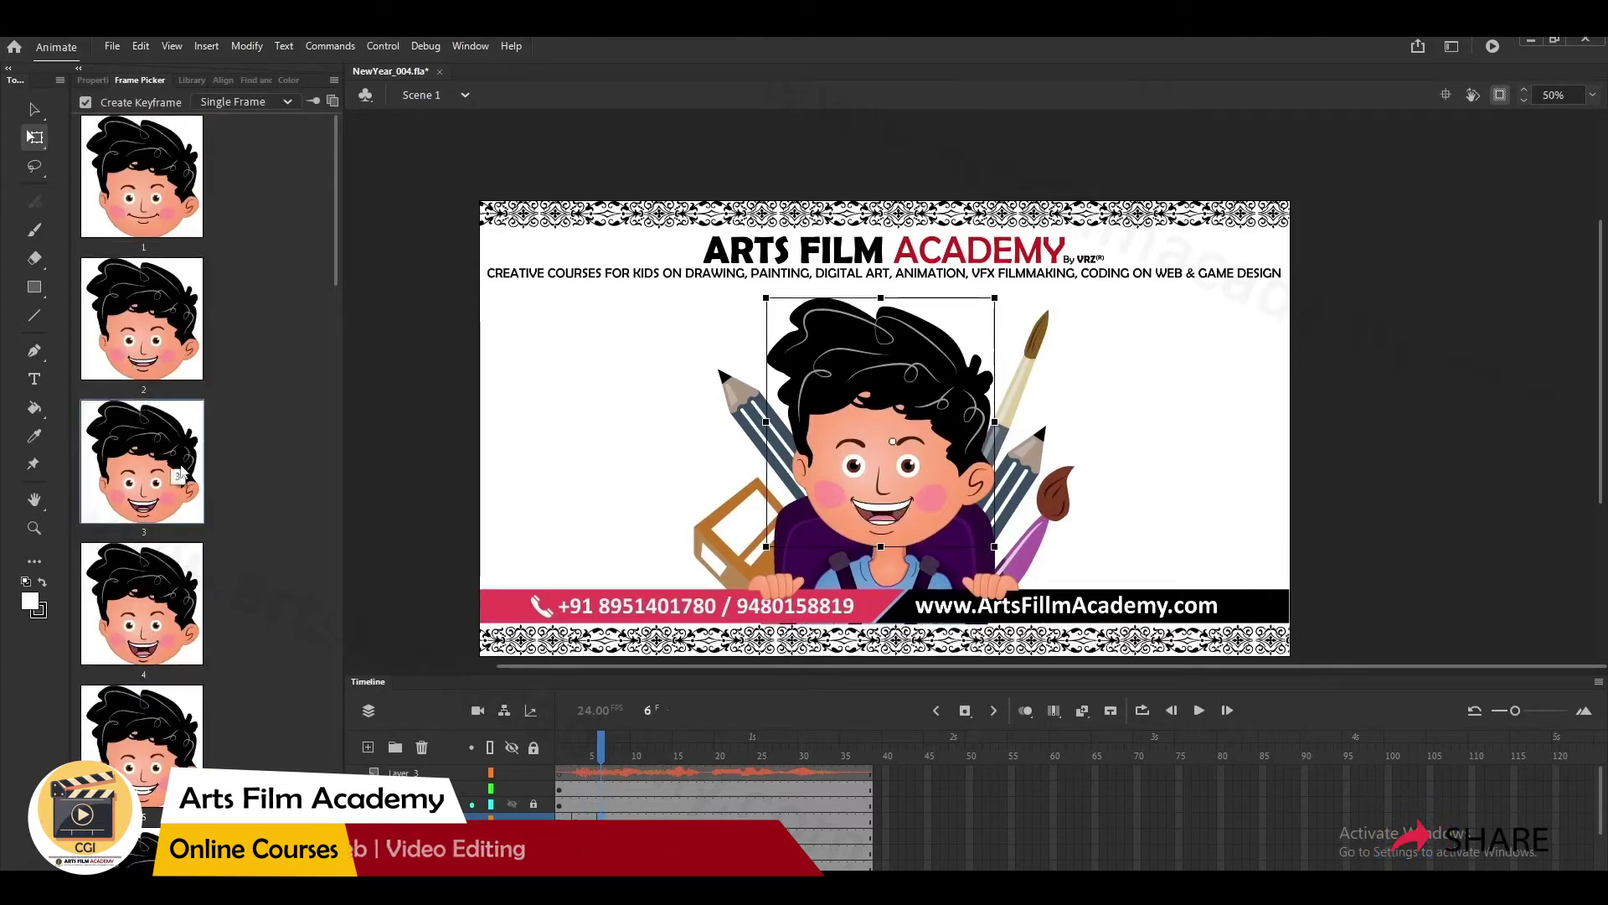
{"action": "left_click", "coordinate": [565, 771]}
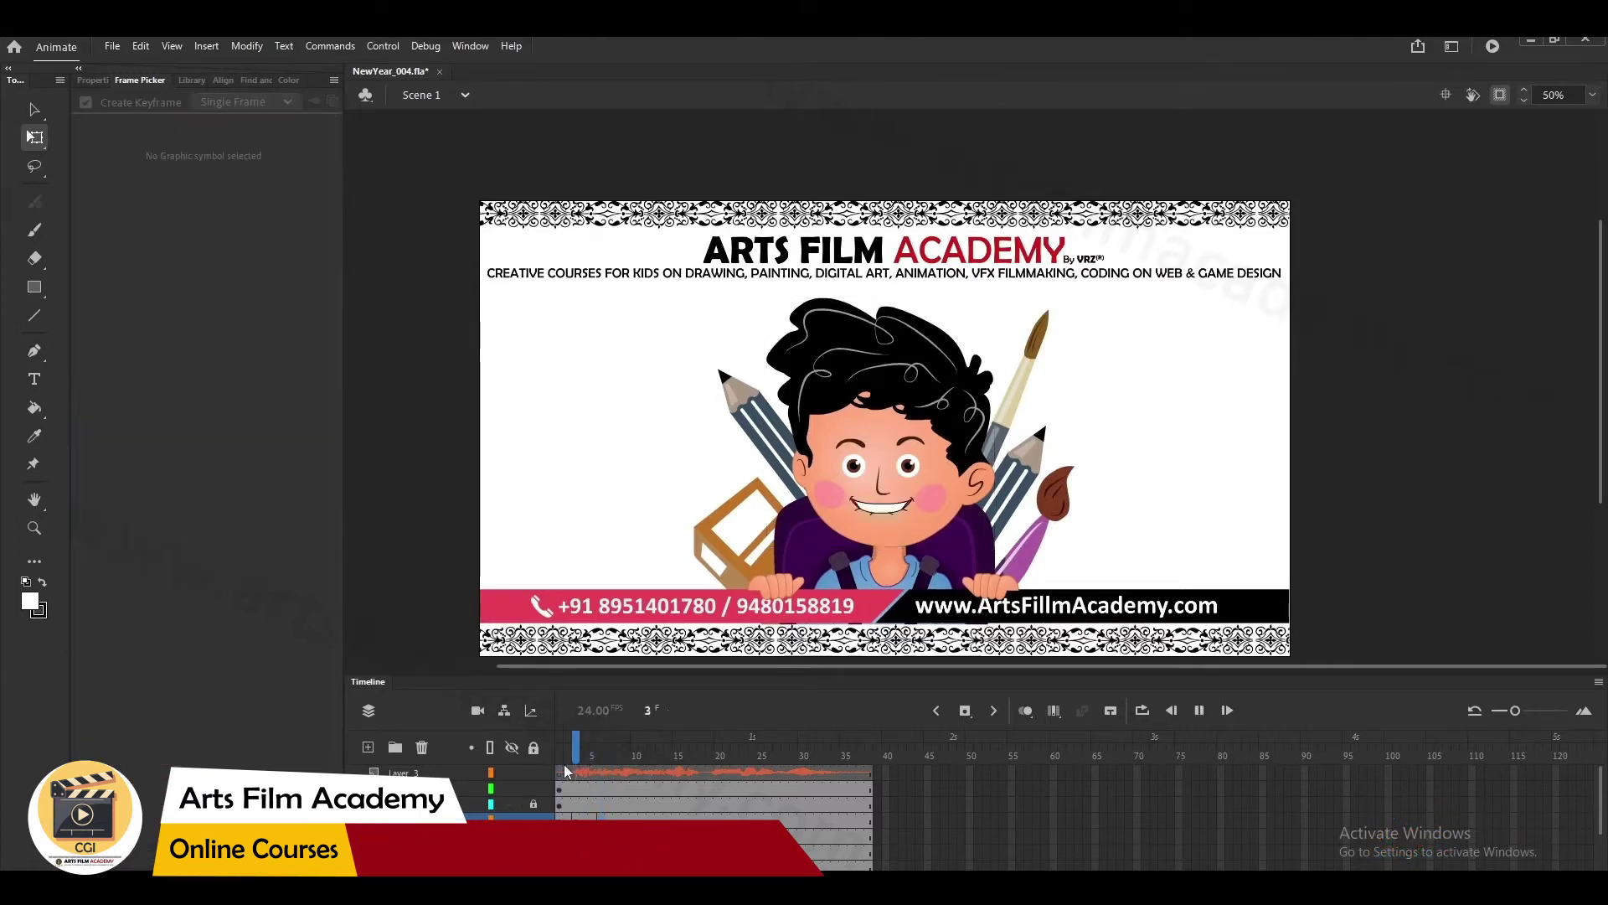
- Move to frame 8 and assign pose 8 to the Head graphic there
{"action": "left_click_drag", "start_coordinate": [618, 754], "coordinate": [628, 760]}
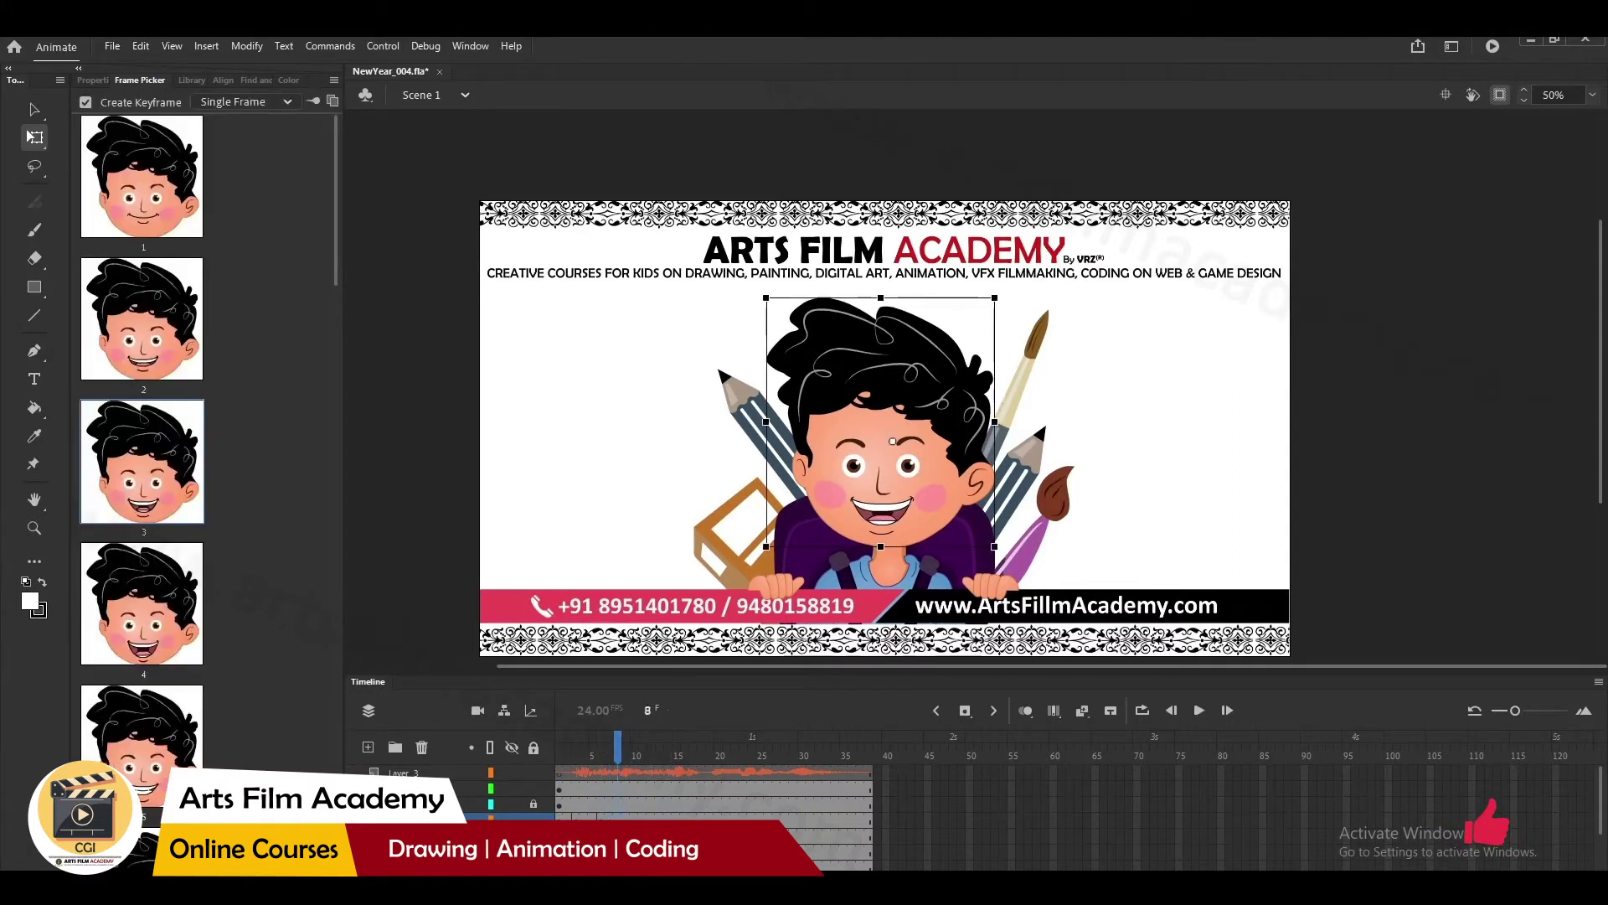
{"action": "scroll", "coordinate": [165, 735], "scroll_direction": "down", "scroll_amount": 5}
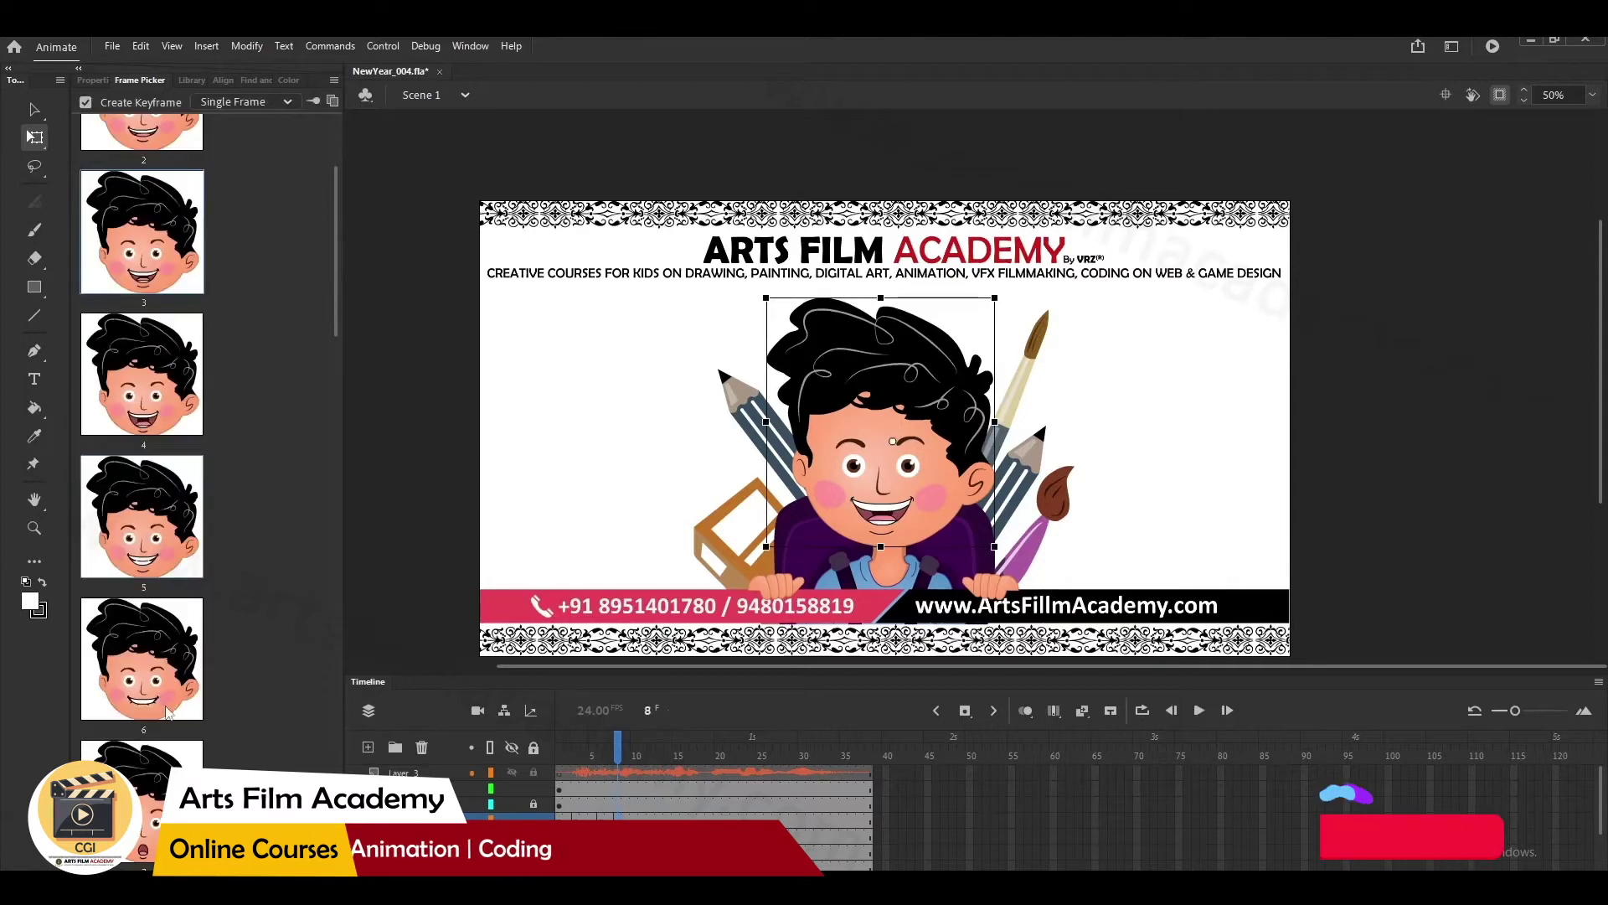
{"action": "left_click", "coordinate": [181, 720]}
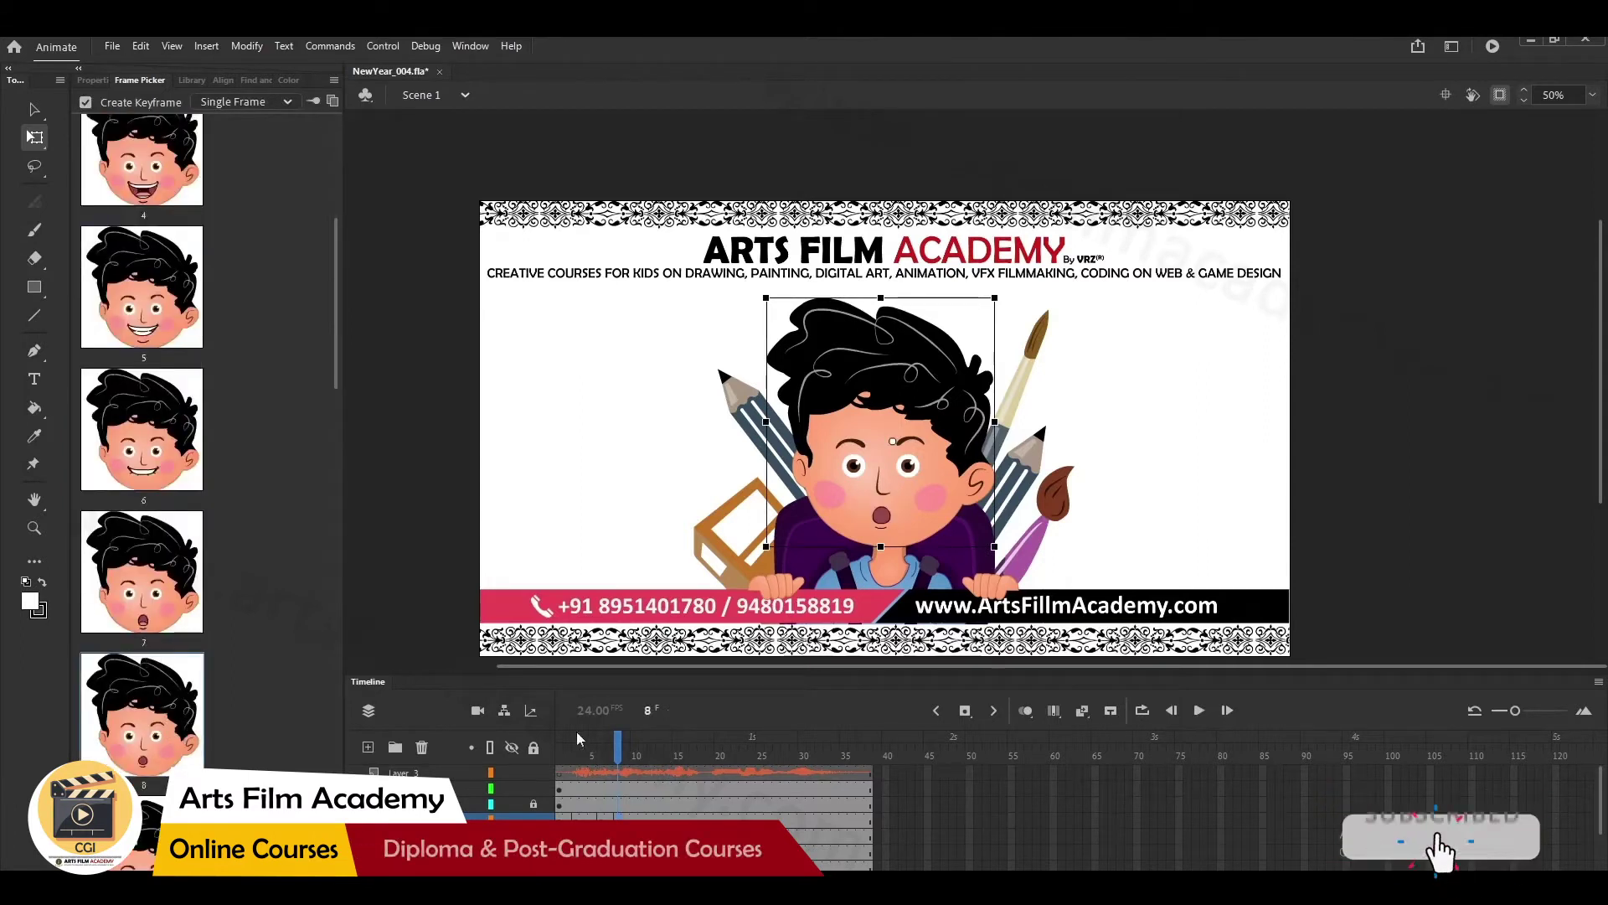
- Replay the timeline from the start, checking the mouth poses around frames 6 and 8 against the audio
{"action": "left_click_drag", "start_coordinate": [616, 745], "coordinate": [533, 748]}
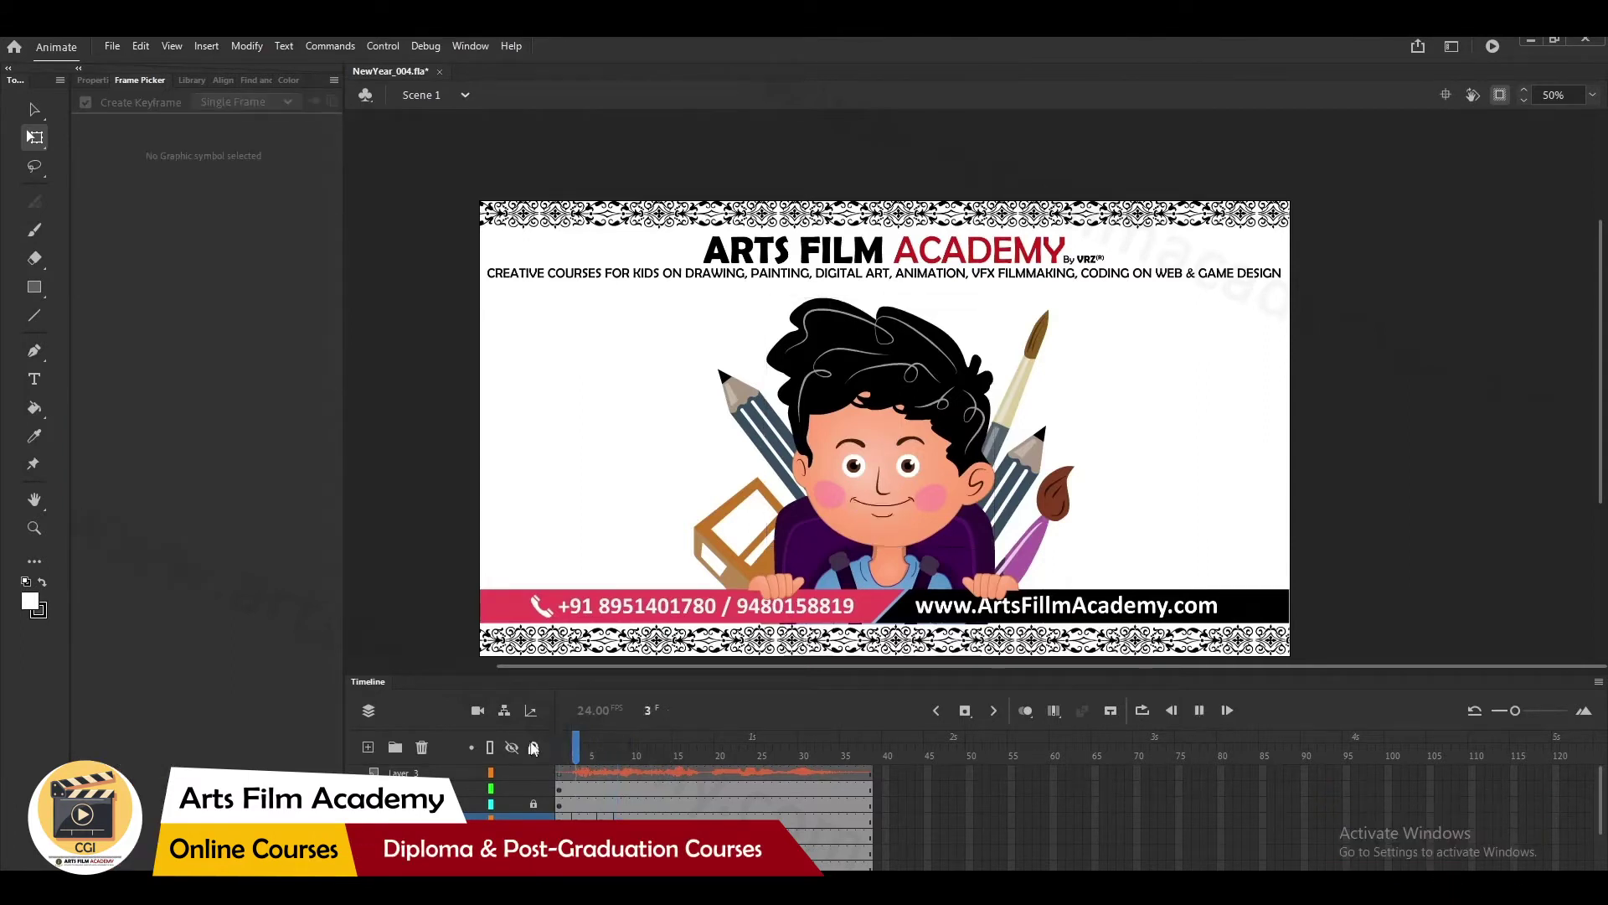
{"action": "left_click", "coordinate": [598, 748]}
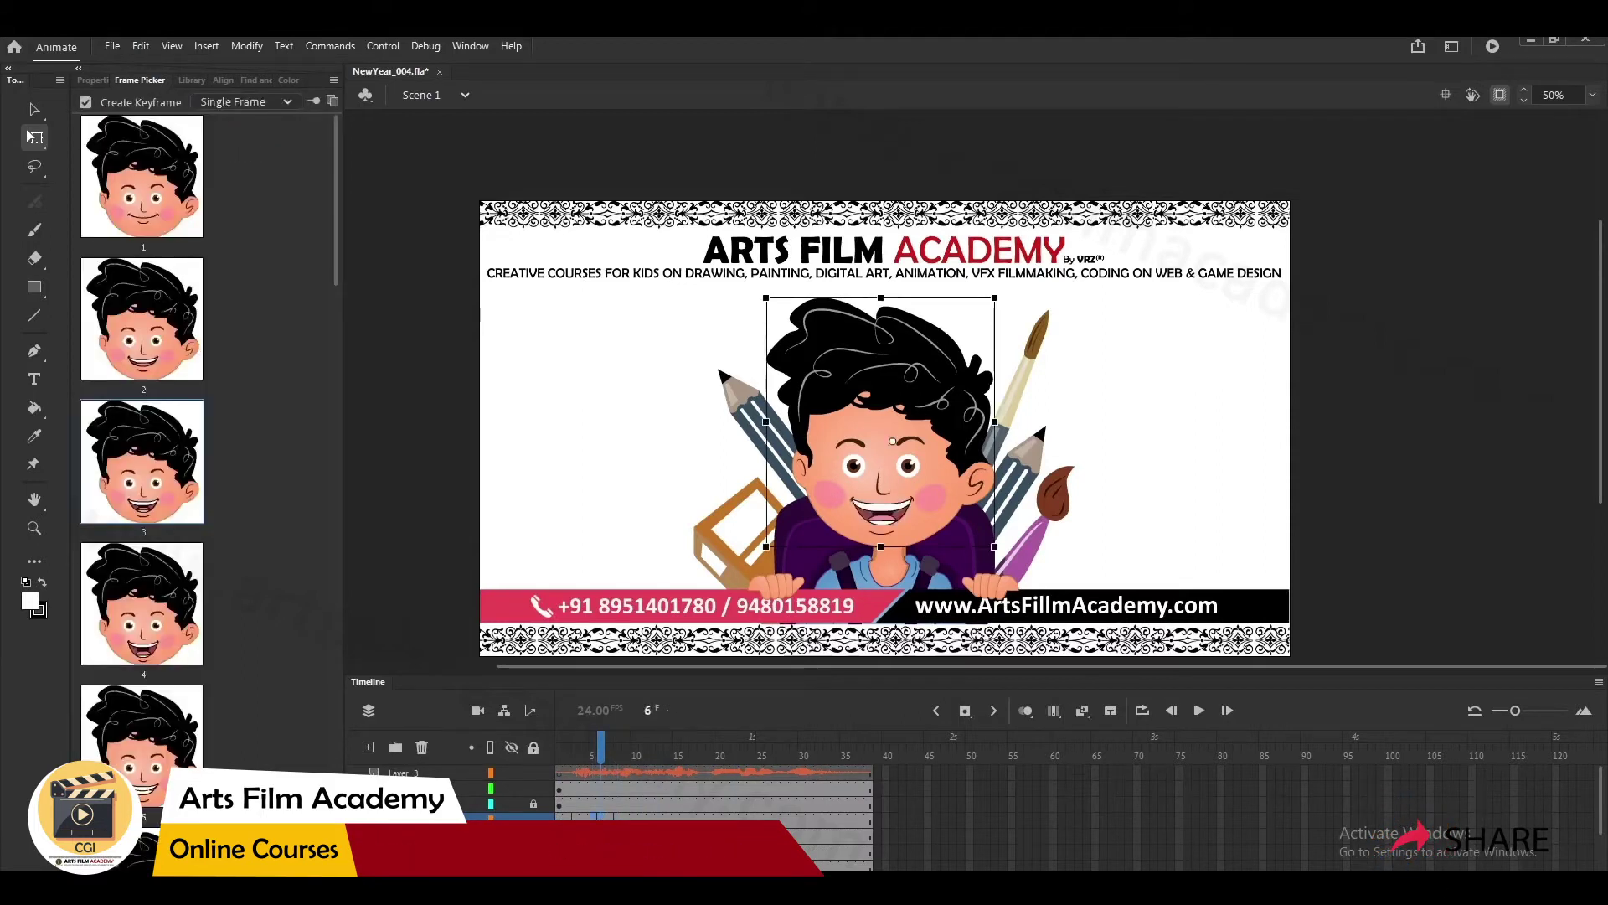
{"action": "key", "text": "Return"}
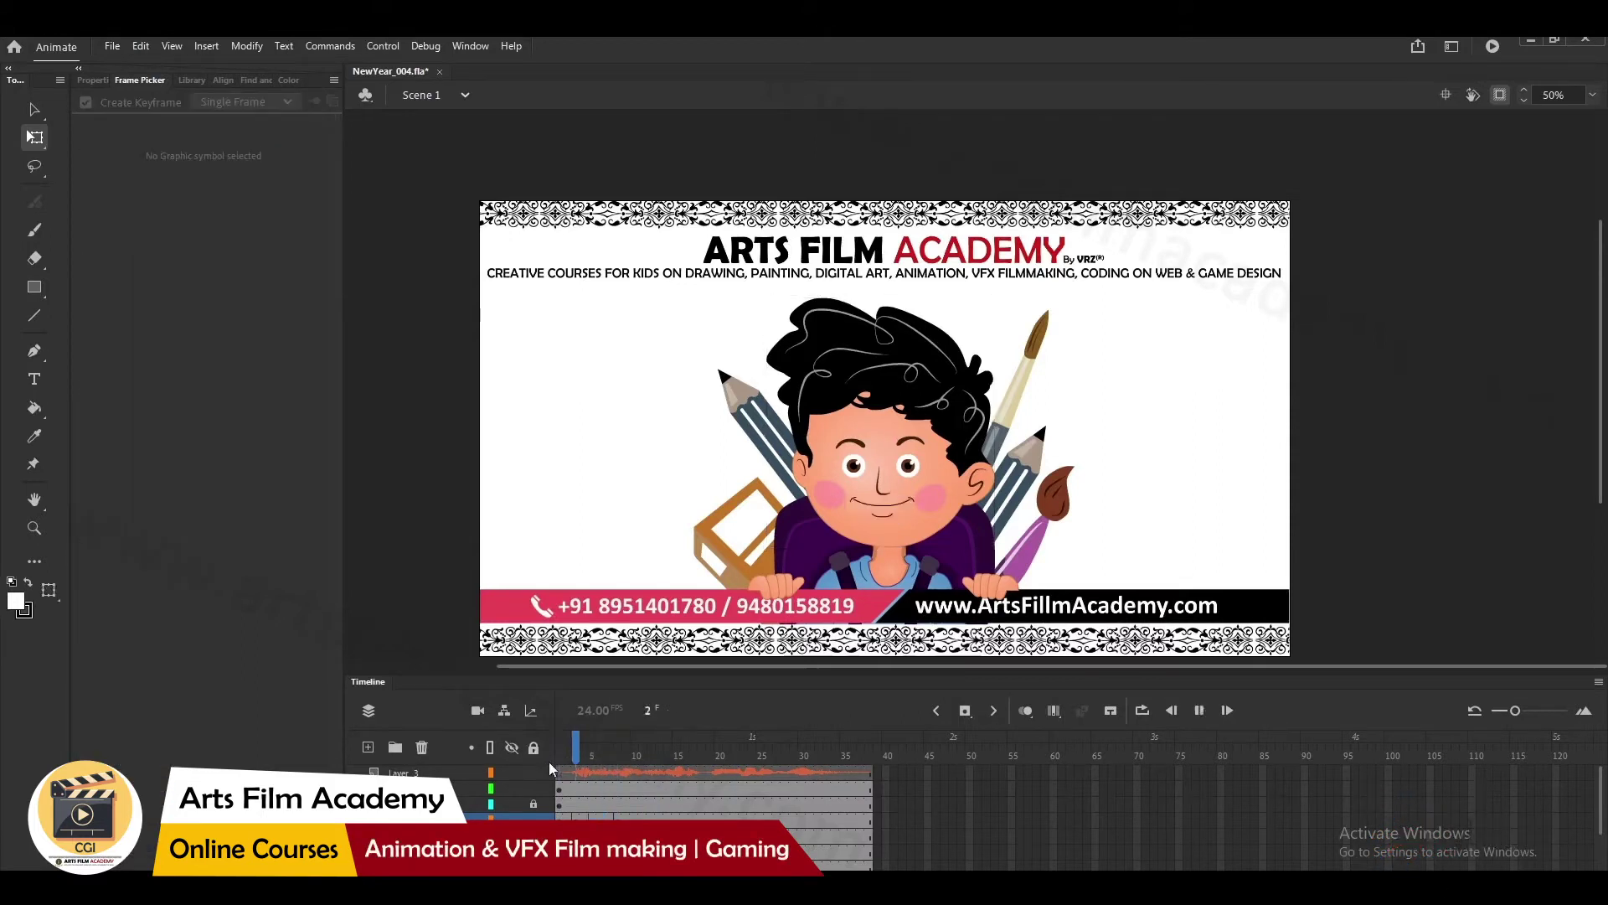
{"action": "left_click", "coordinate": [616, 748]}
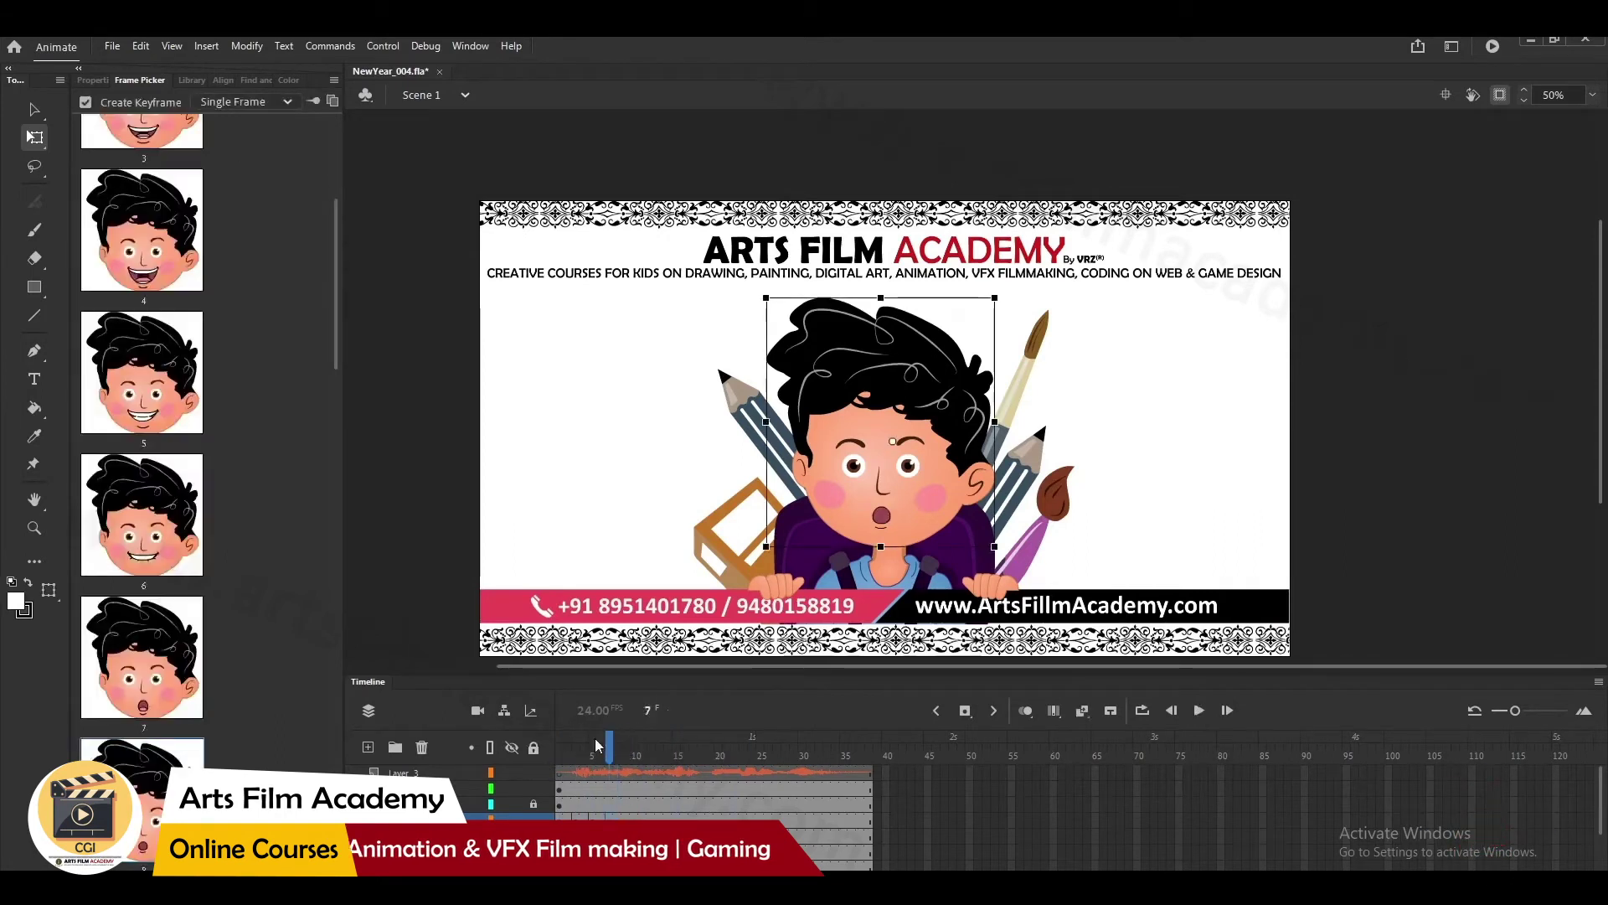
{"action": "key", "text": "Return"}
- Assign pose 1 to the Head graphic at frame 9 and replay the timeline
{"action": "left_click", "coordinate": [630, 769]}
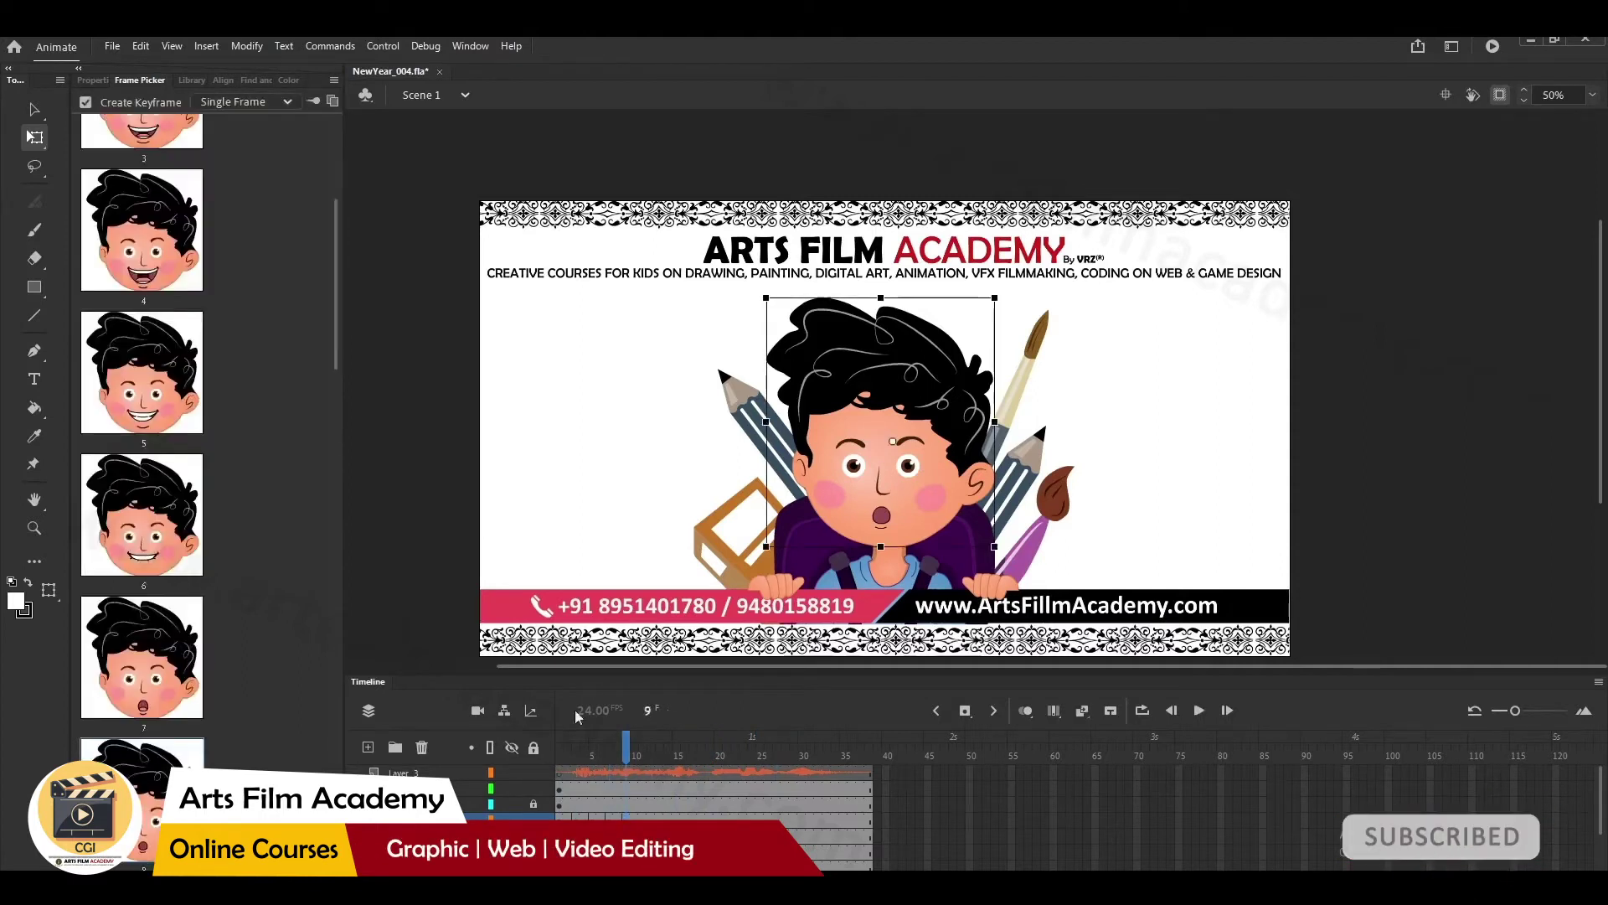
{"action": "scroll", "coordinate": [140, 244], "scroll_direction": "up", "scroll_amount": 3}
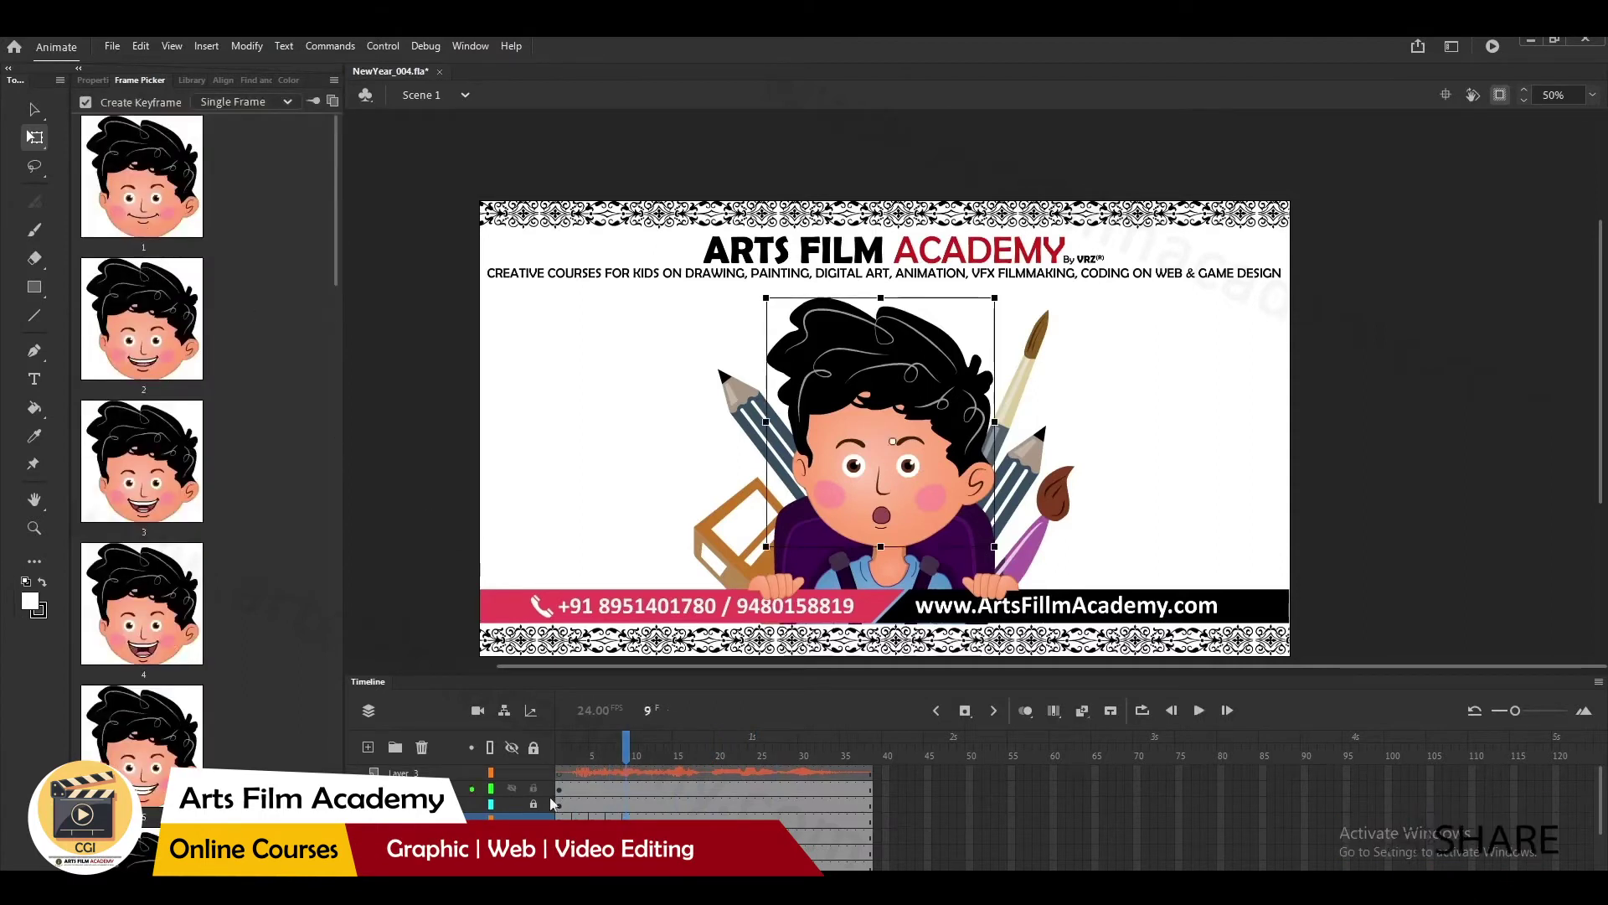
{"action": "left_click", "coordinate": [155, 207]}
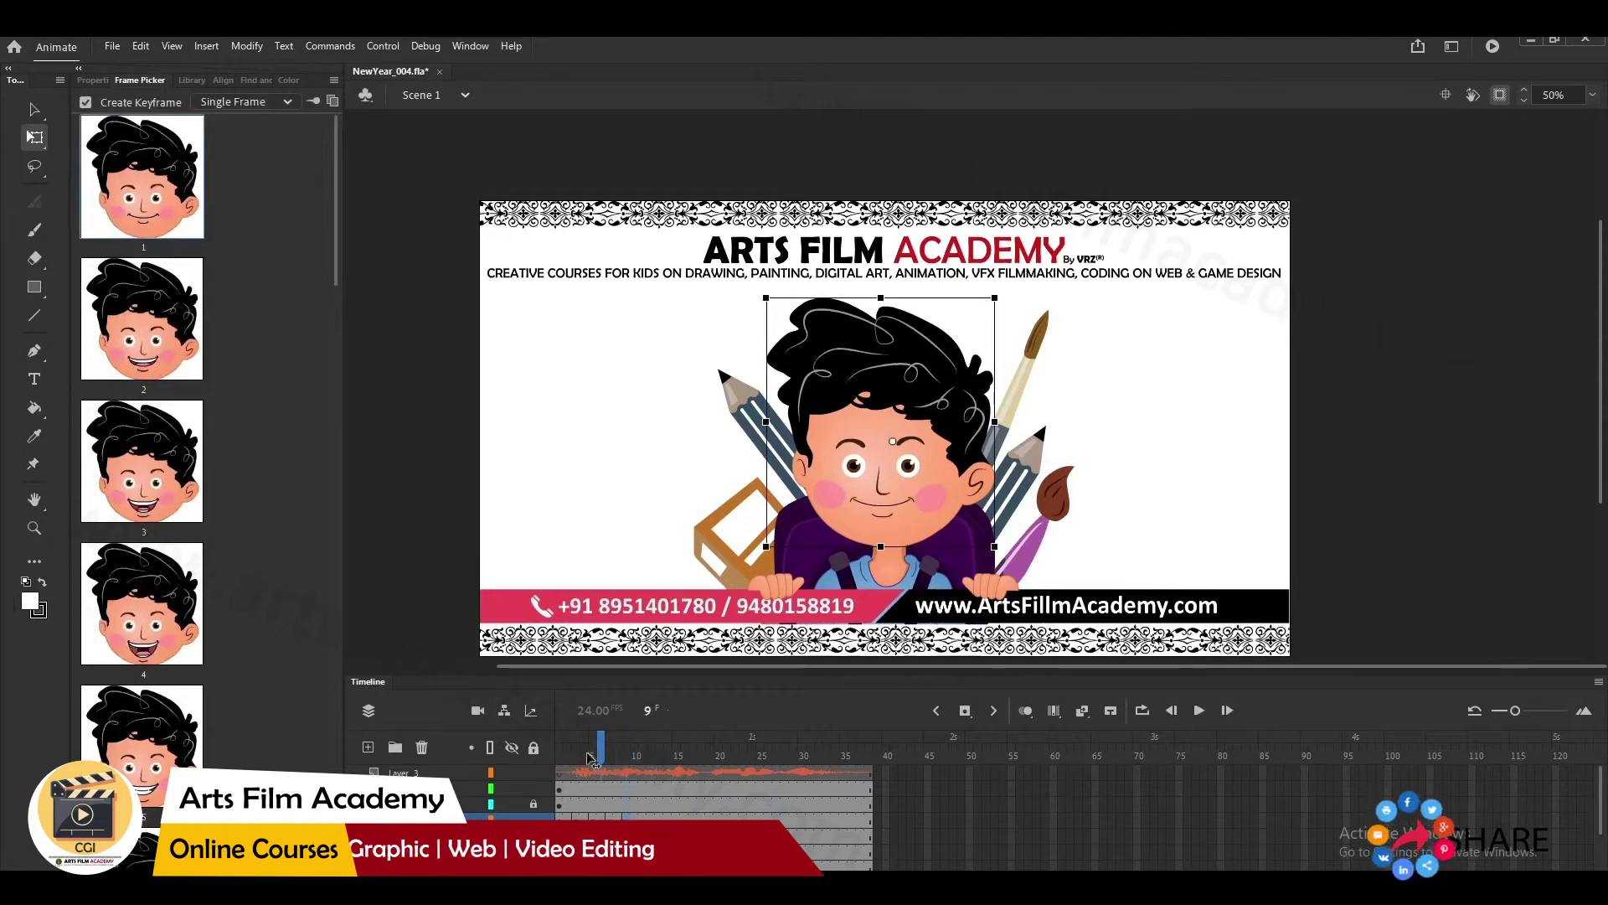
{"action": "key", "text": "Return"}
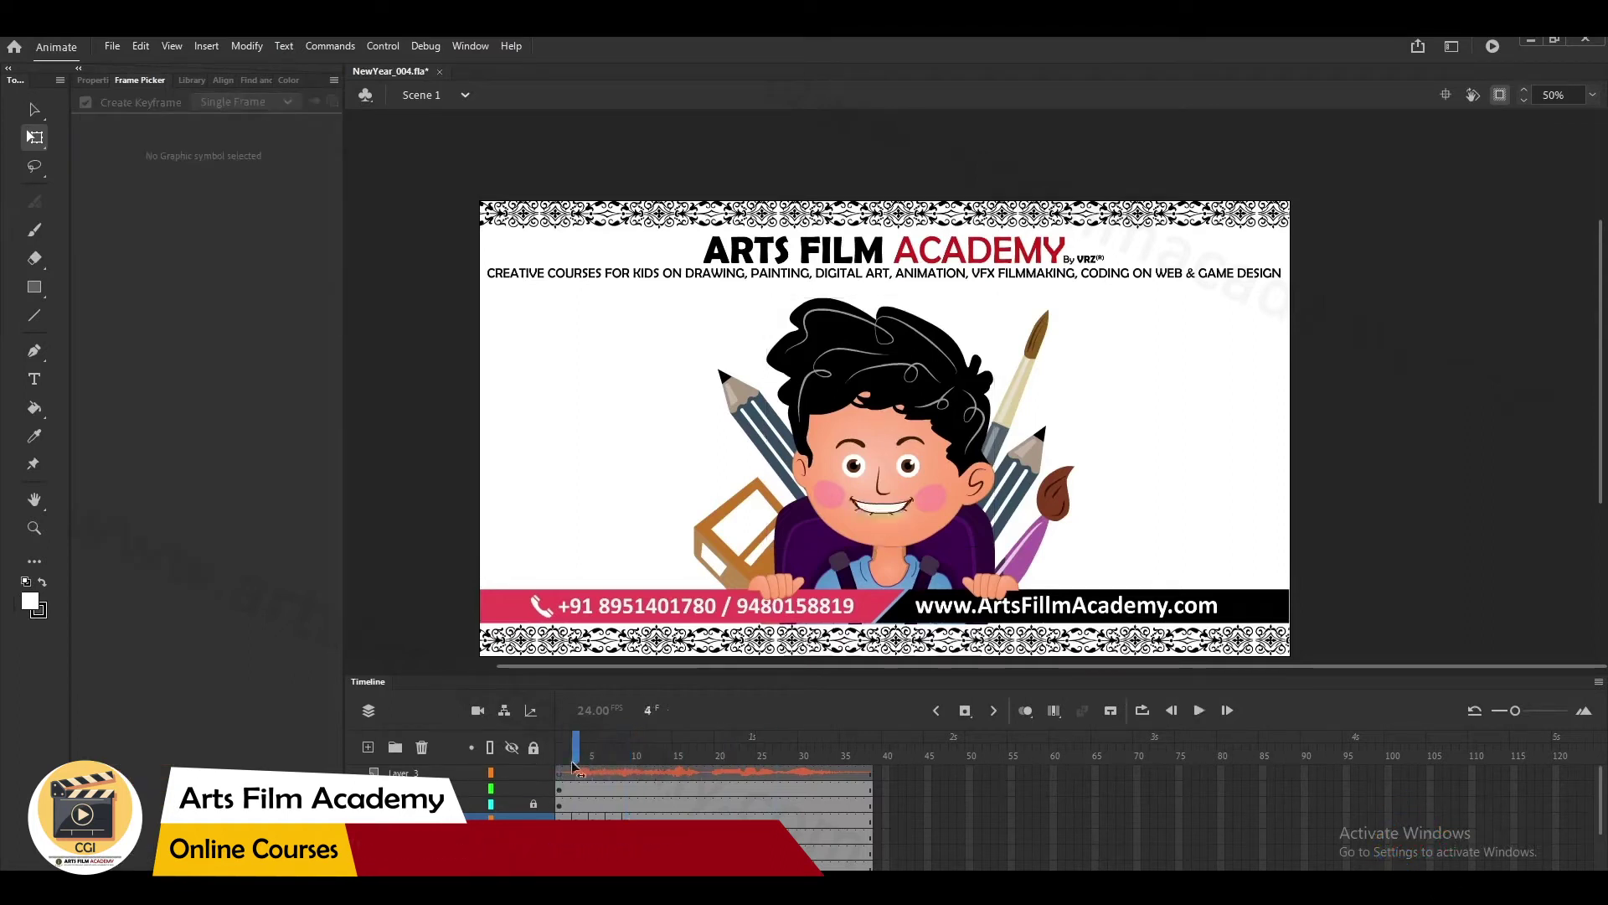
- Assign pose 4 to the Head graphic at frame 11 and replay the timeline from the start
{"action": "left_click_drag", "start_coordinate": [641, 764], "coordinate": [651, 764]}
{"action": "key", "text": "comma"}
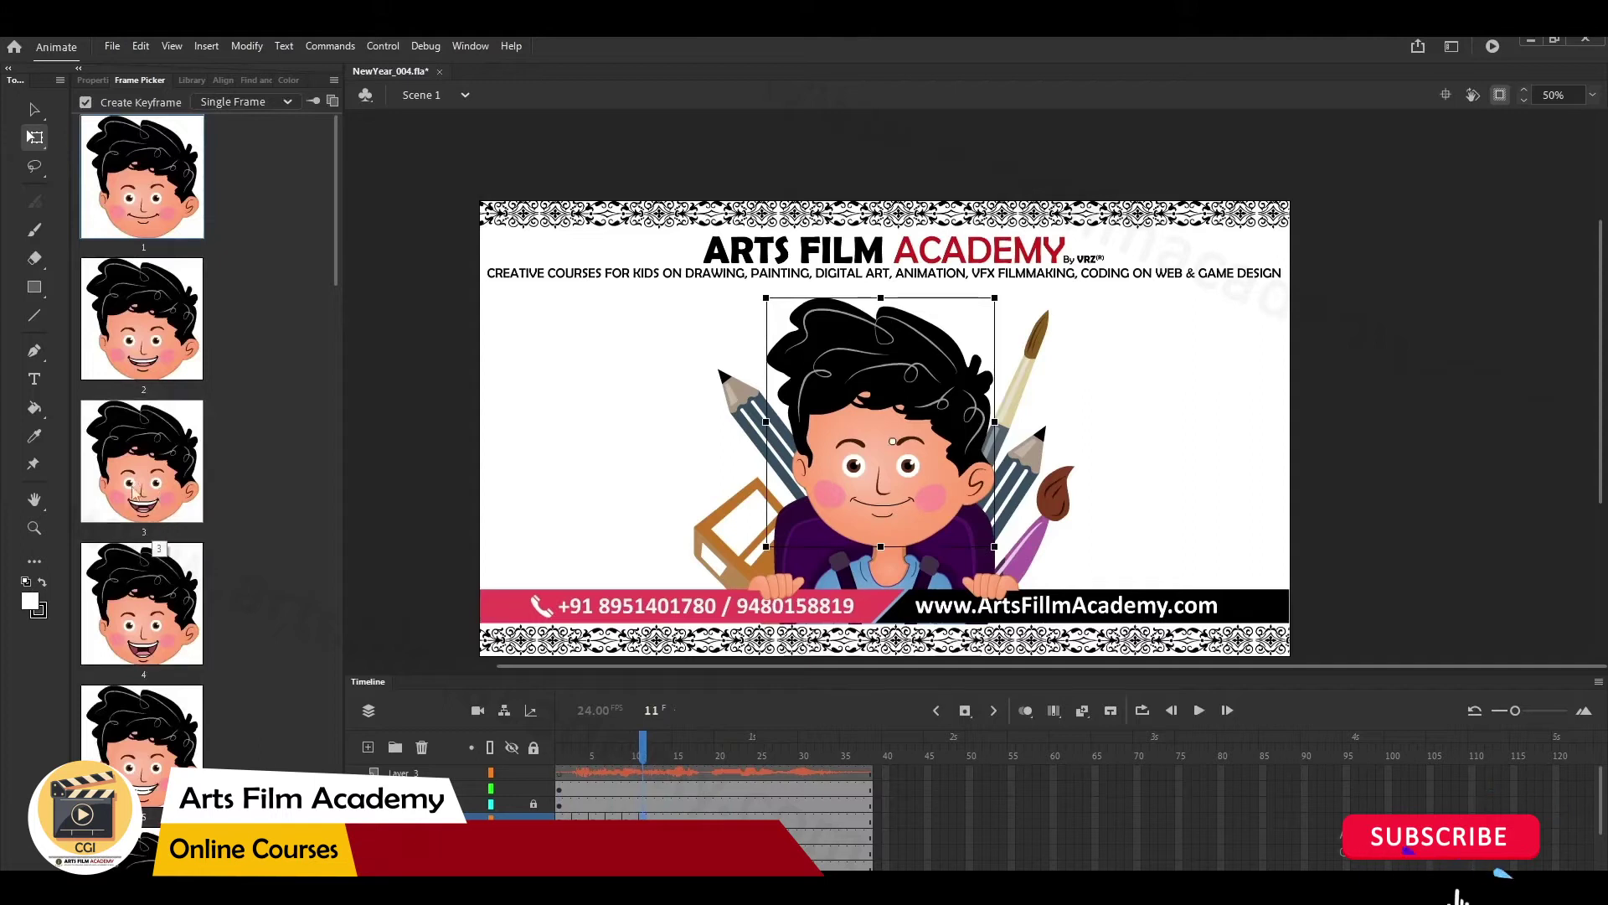
{"action": "left_click", "coordinate": [144, 599]}
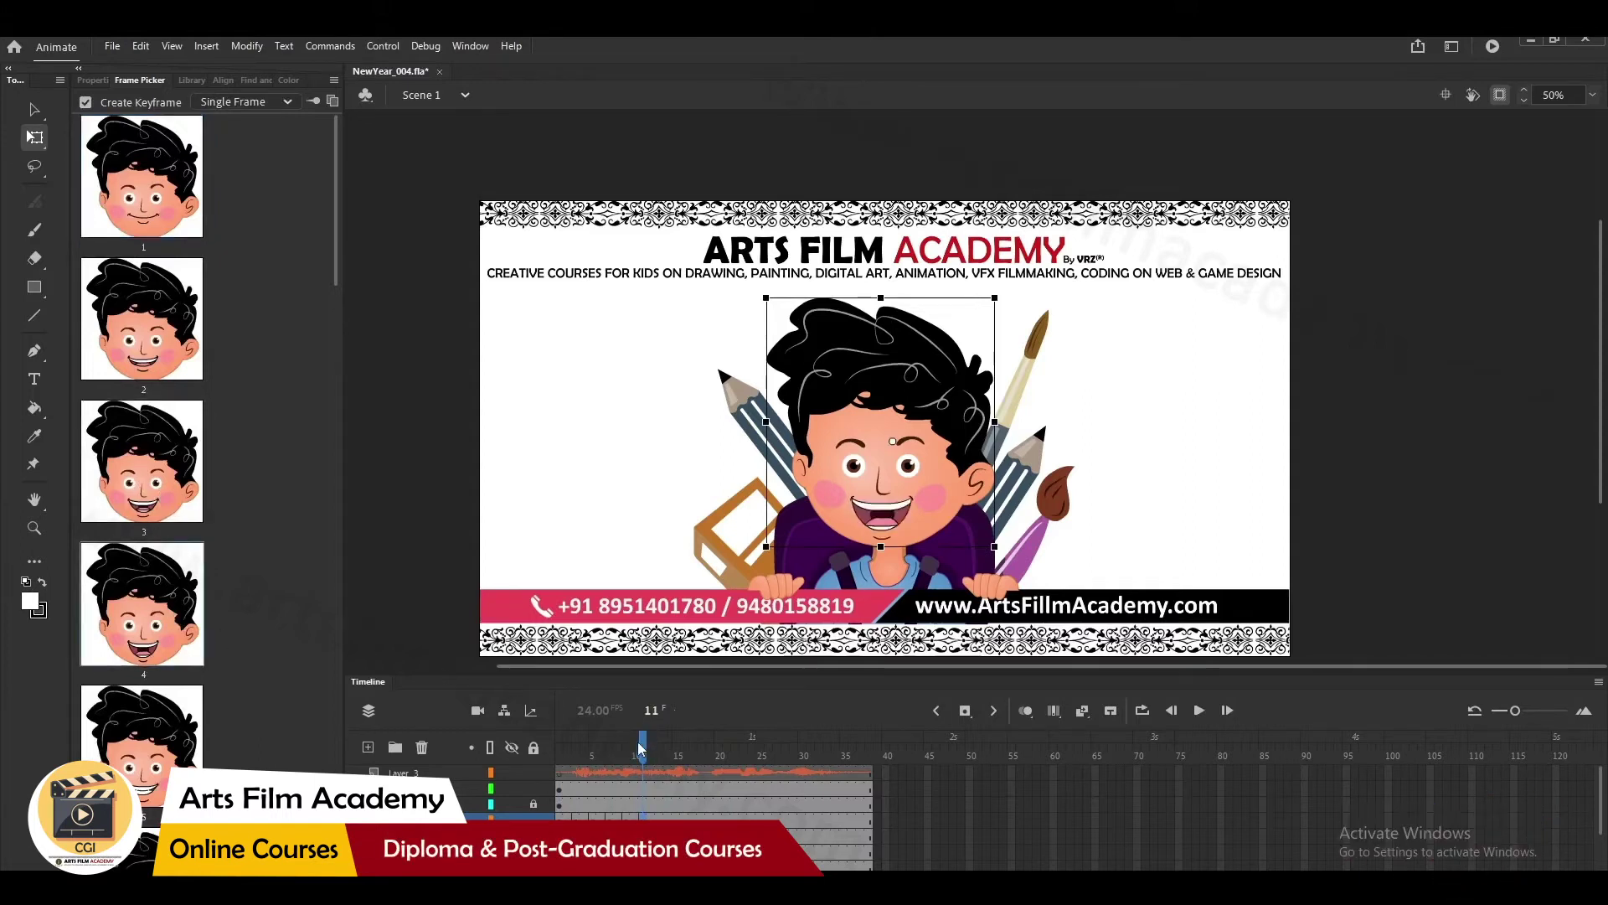
{"action": "left_click_drag", "start_coordinate": [644, 741], "coordinate": [484, 773]}
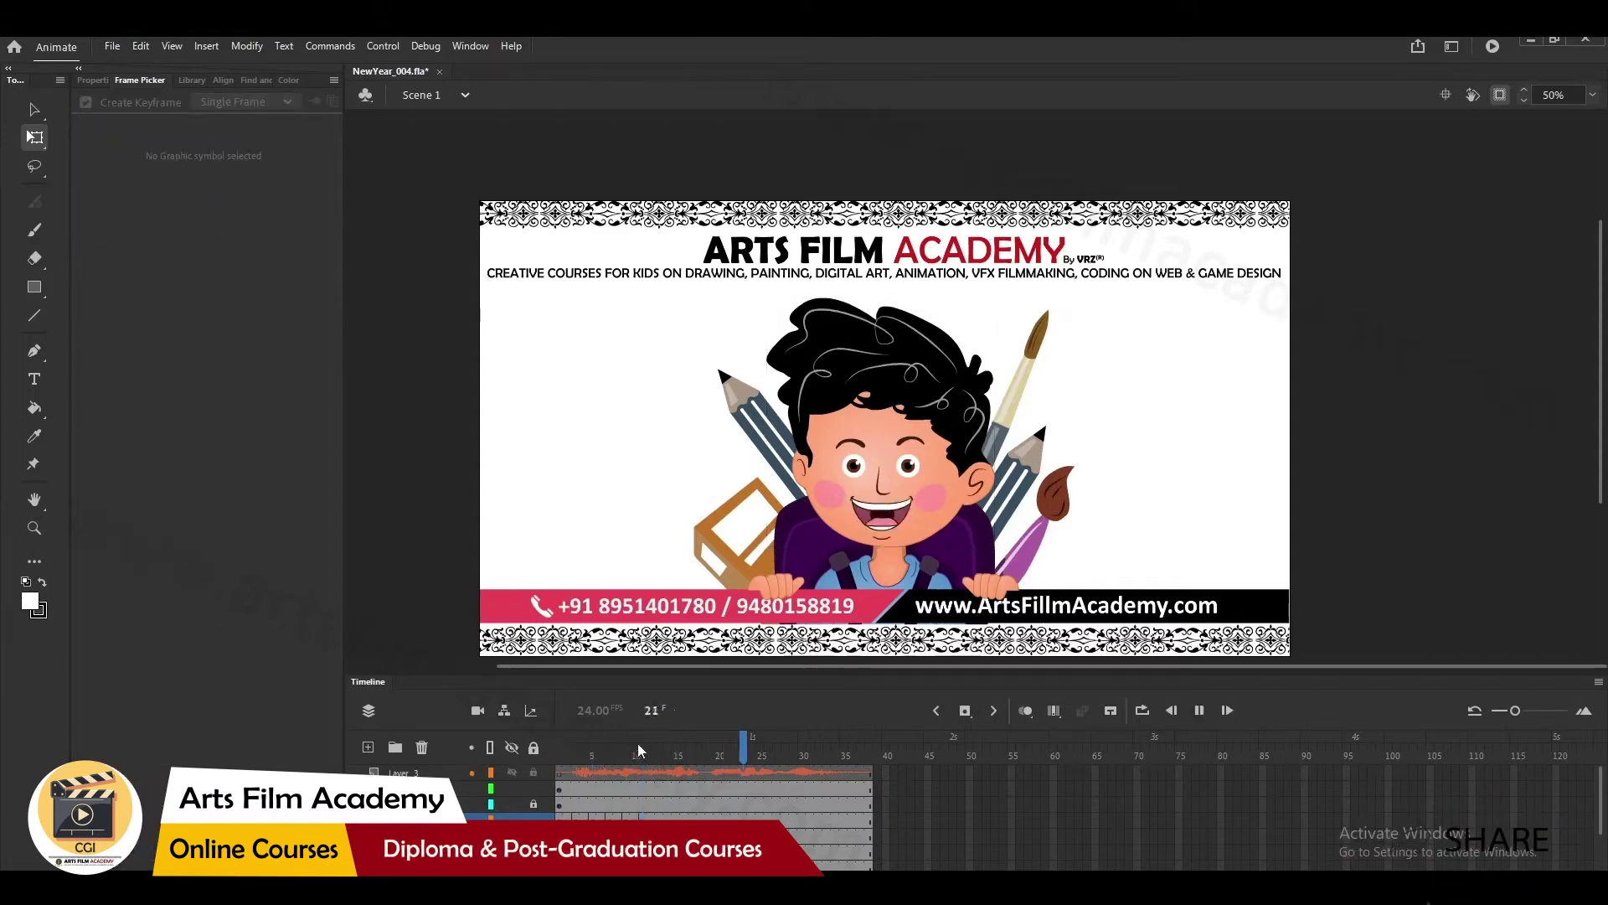
- At frame 13, try pose 5 for the Head graphic, and settle on pose 6
{"action": "left_click_drag", "start_coordinate": [641, 749], "coordinate": [667, 750]}
{"action": "key", "text": "comma"}
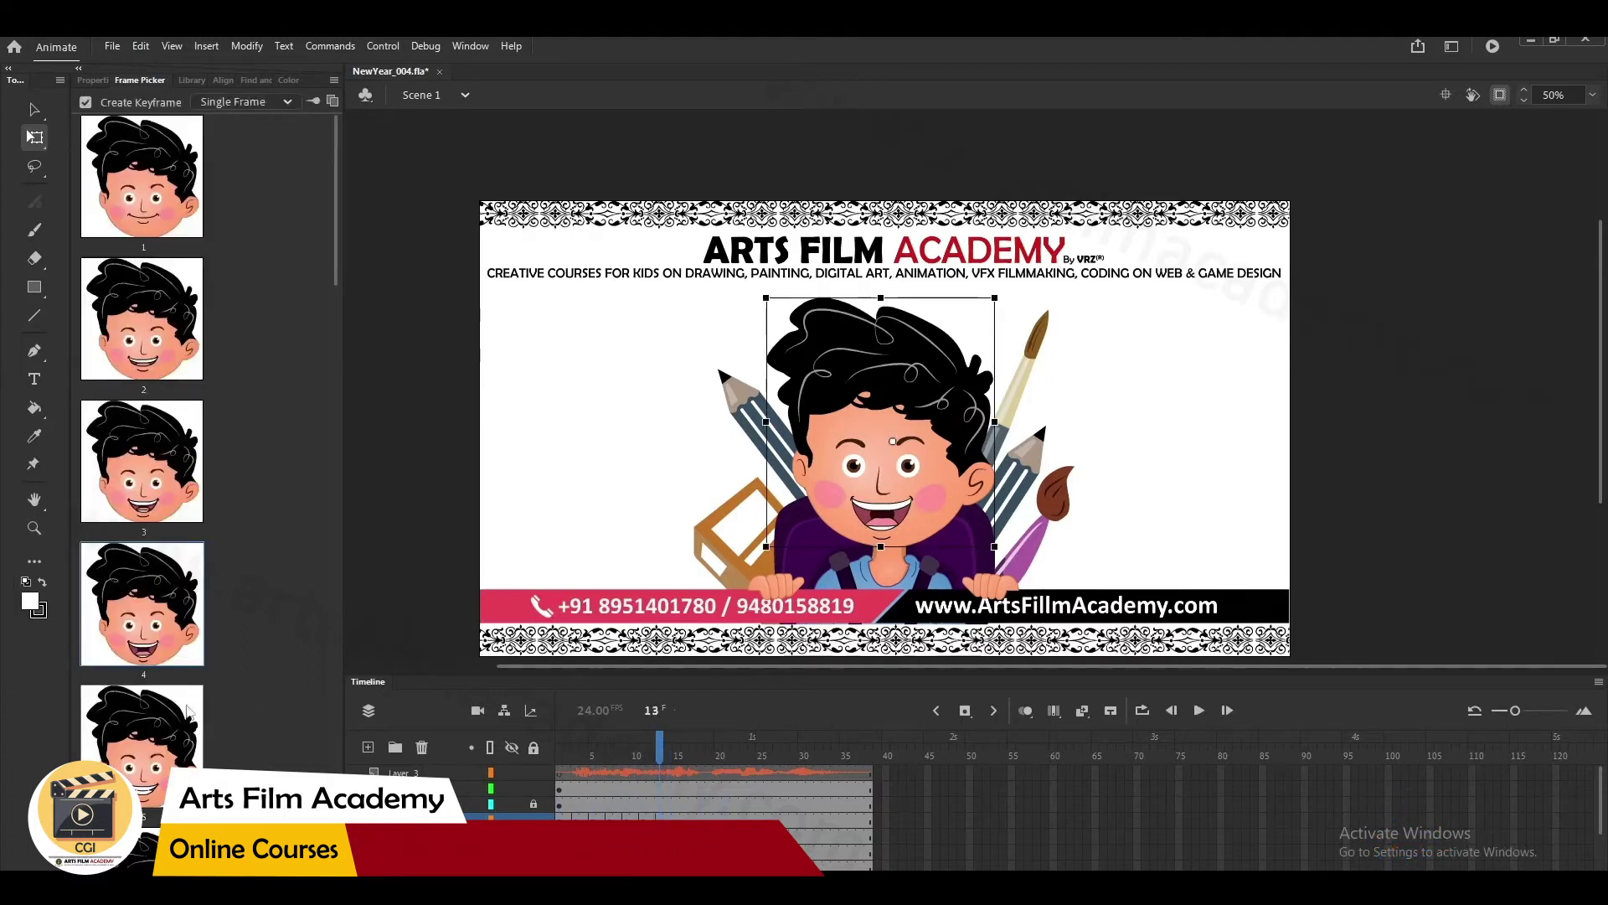
{"action": "left_click", "coordinate": [153, 746]}
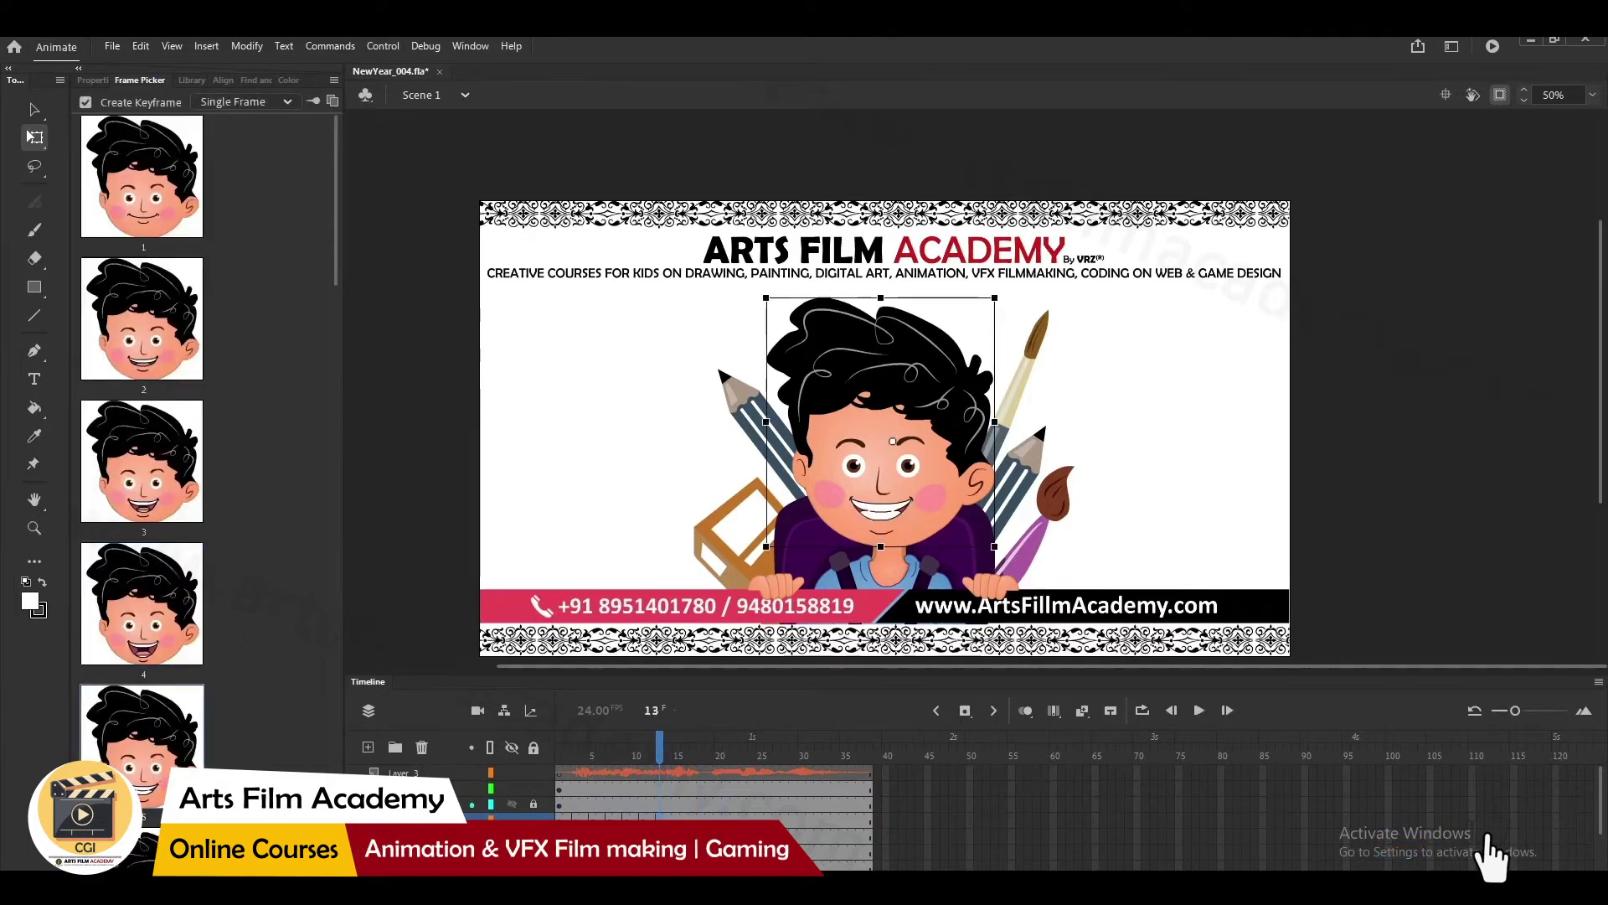
{"action": "scroll", "coordinate": [162, 696], "scroll_direction": "down", "scroll_amount": 3}
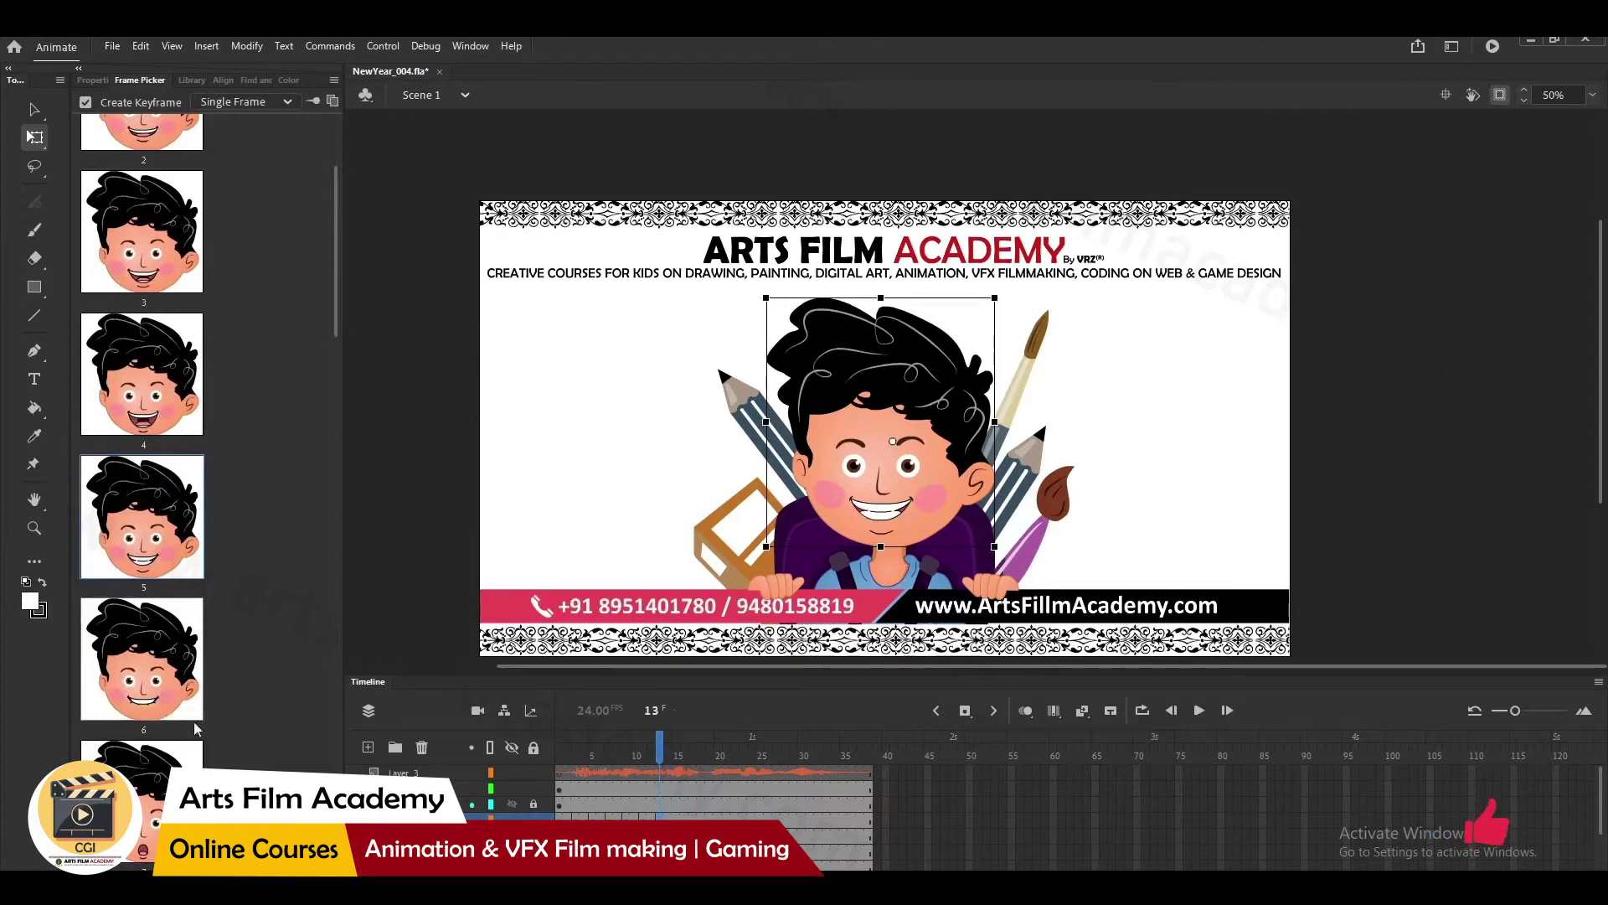
{"action": "left_click", "coordinate": [153, 680]}
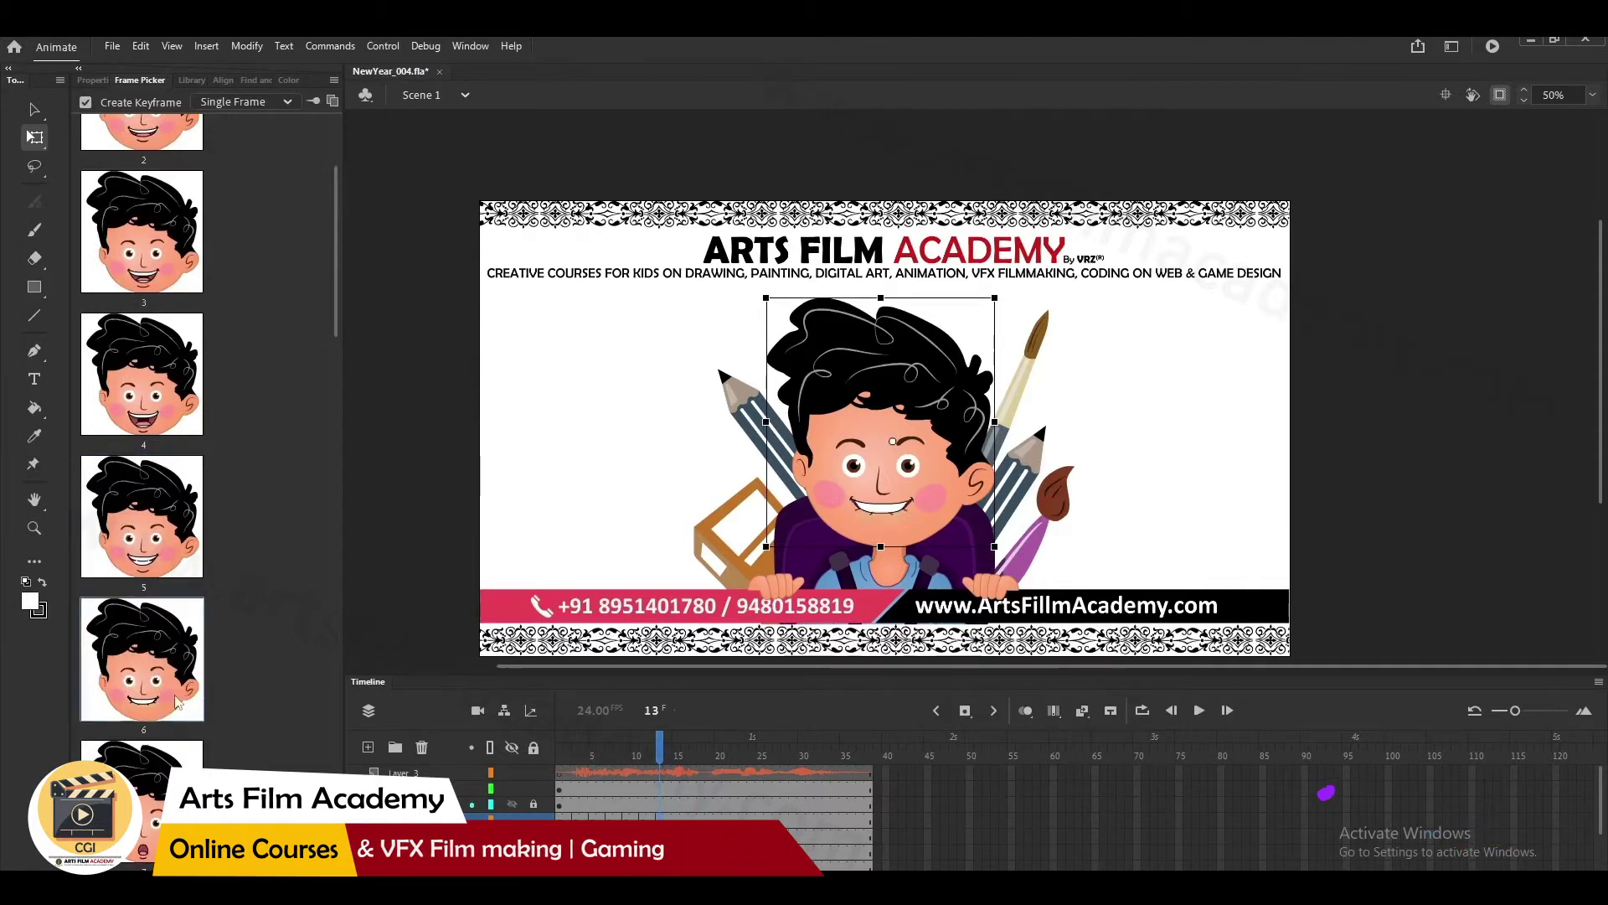
- Assign pose 5 to the Head graphic at frame 15 and replay the timeline
{"action": "left_click", "coordinate": [679, 818]}
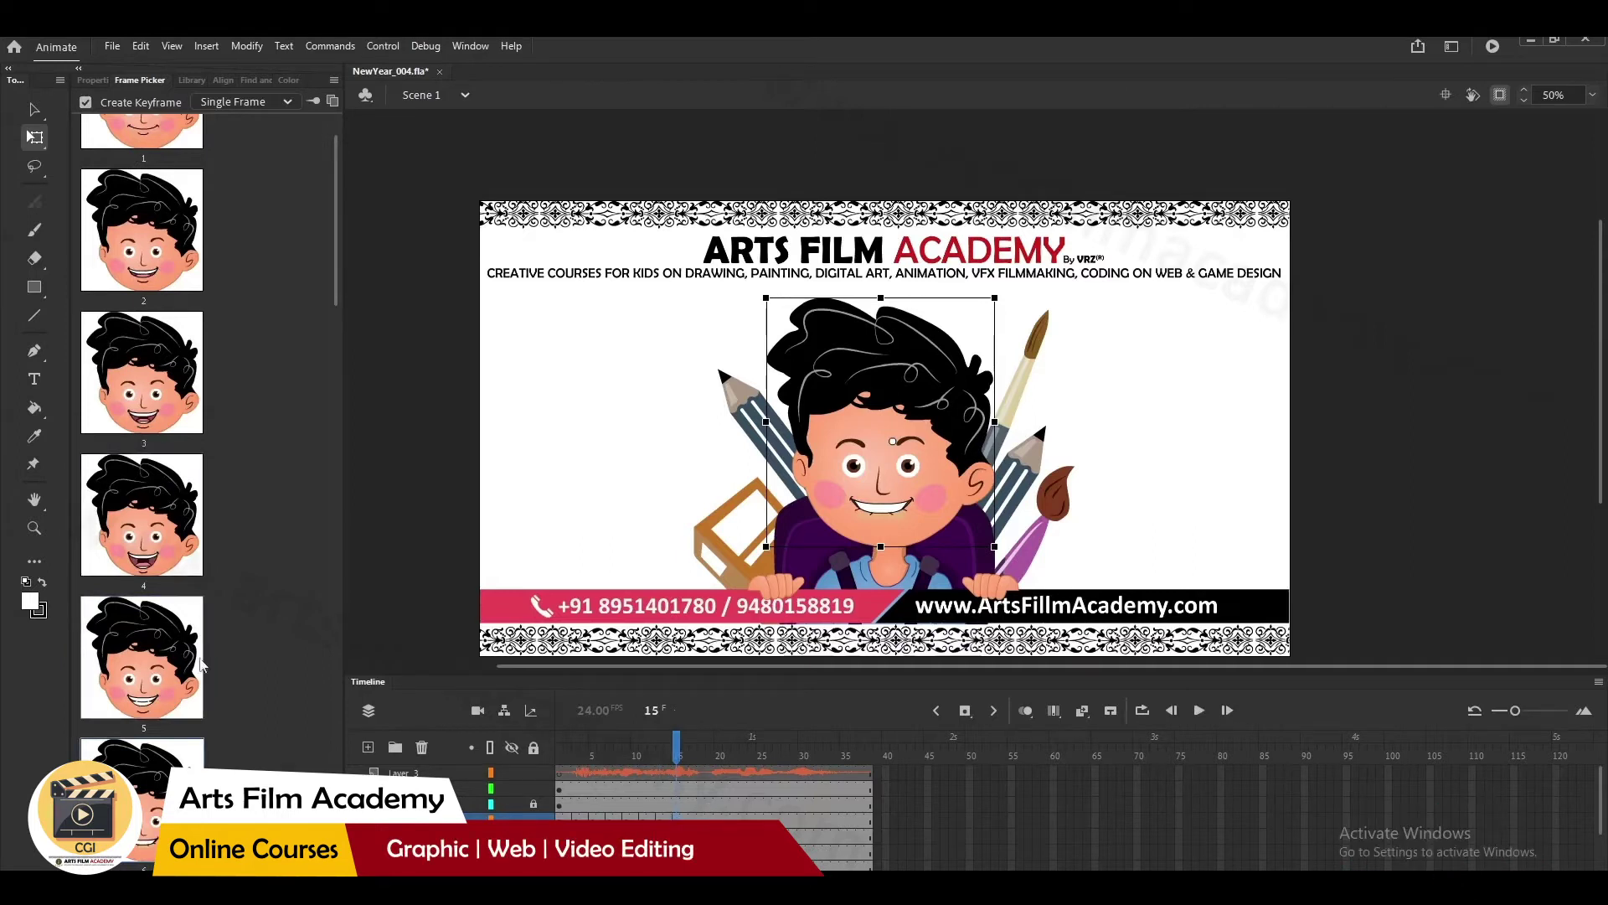
{"action": "left_click", "coordinate": [201, 664]}
{"action": "key", "text": "Return"}
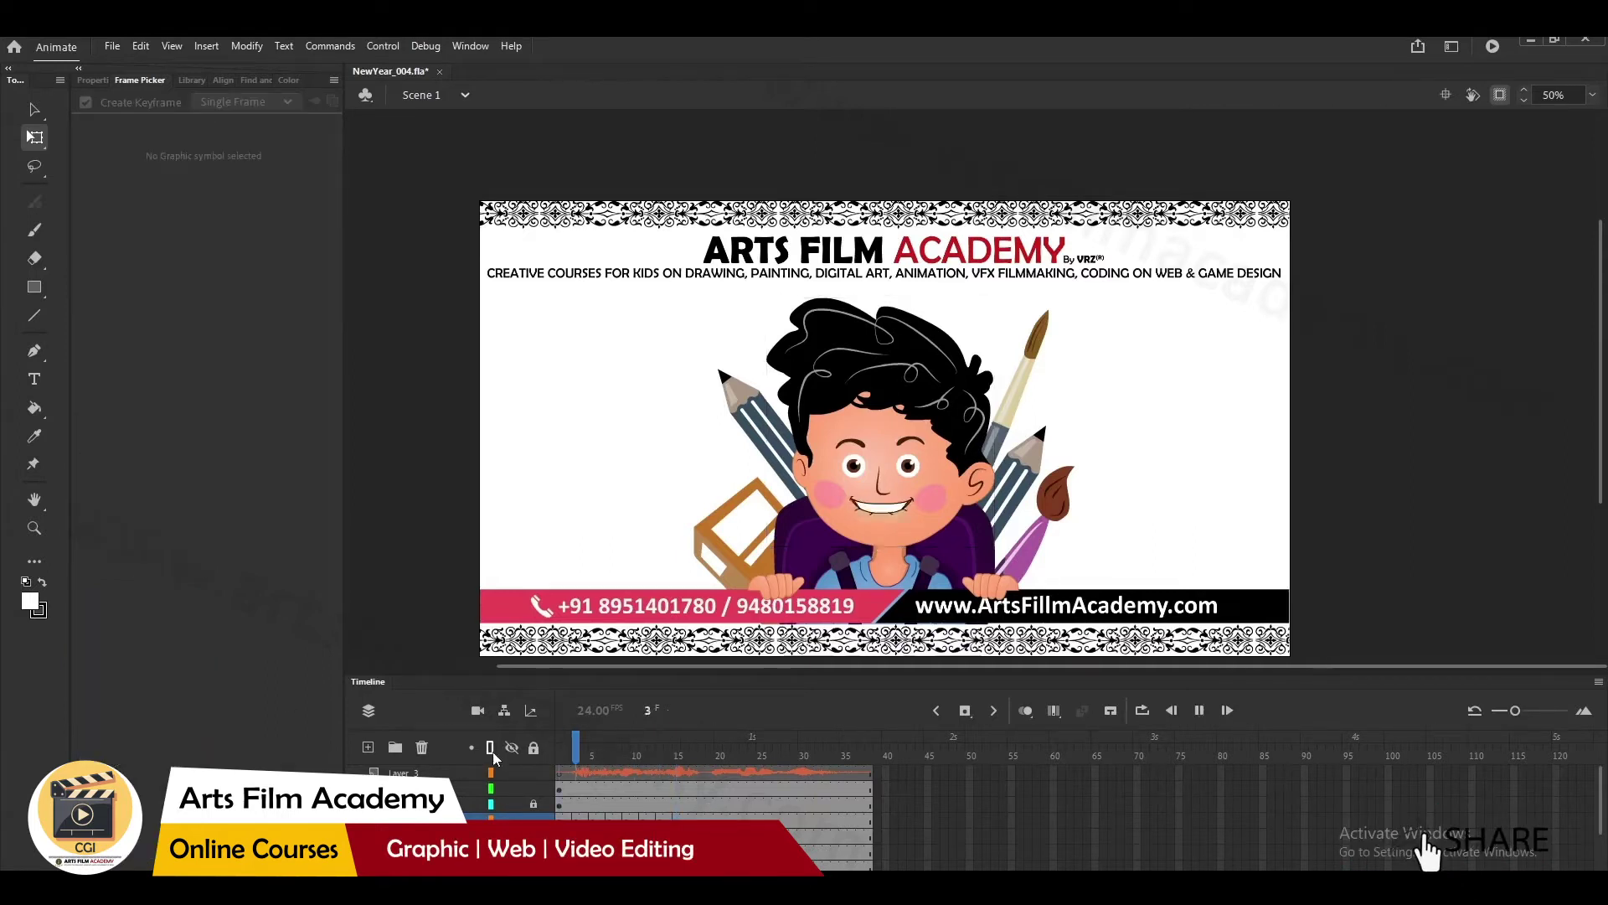
- Assign pose 1 to the Head graphic at frame 17 and replay the timeline from the start
{"action": "left_click", "coordinate": [694, 786]}
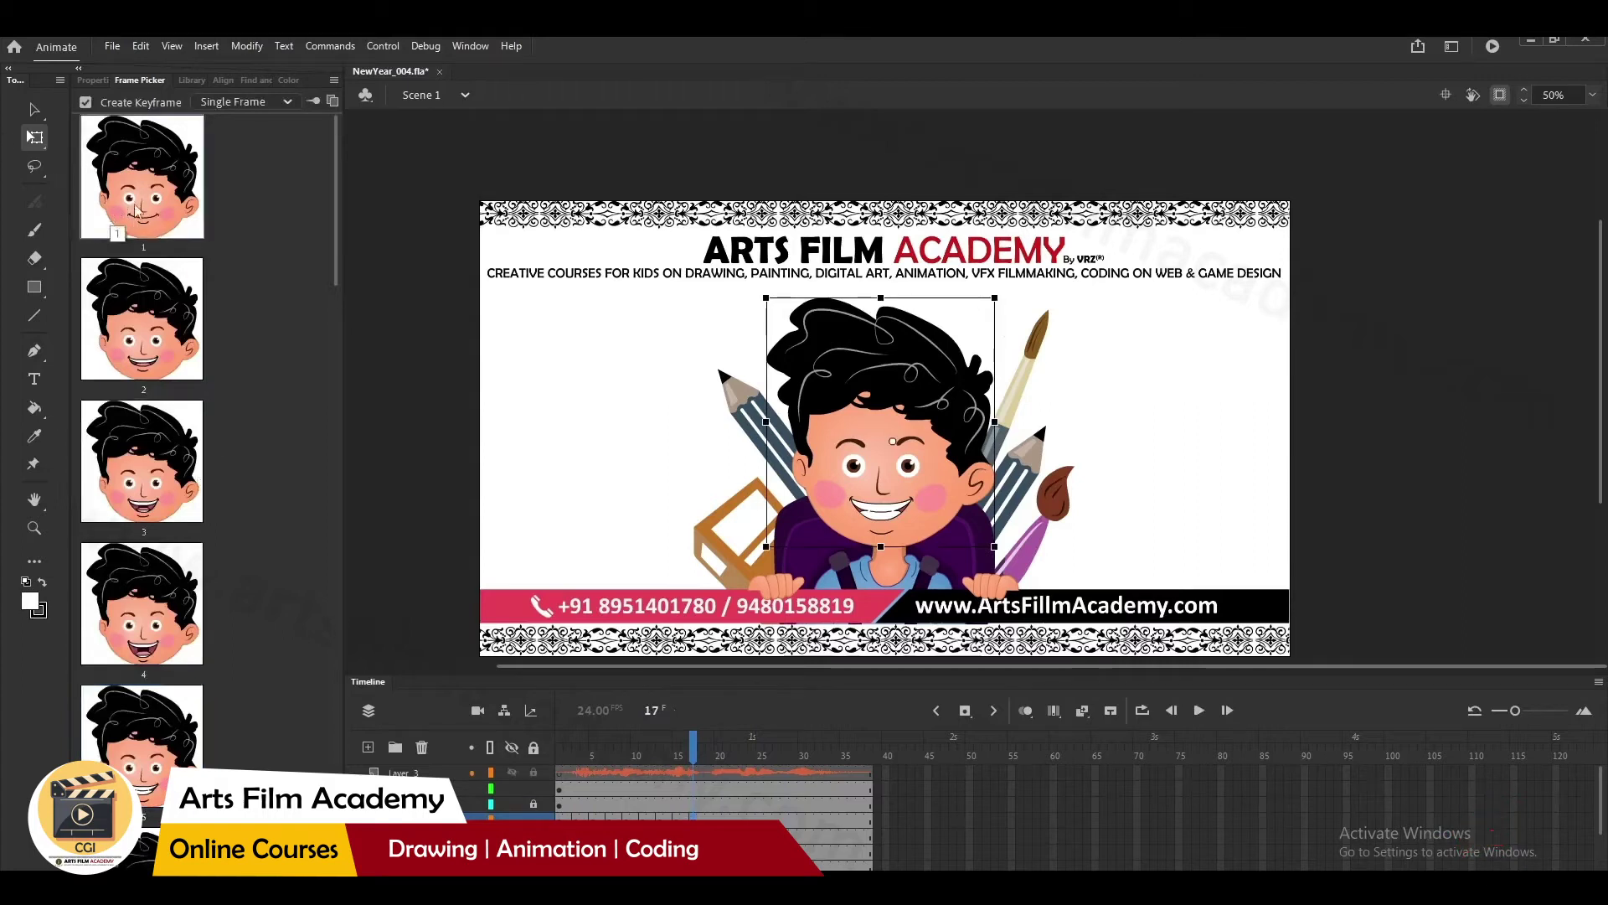
{"action": "left_click_drag", "start_coordinate": [693, 740], "coordinate": [517, 754]}
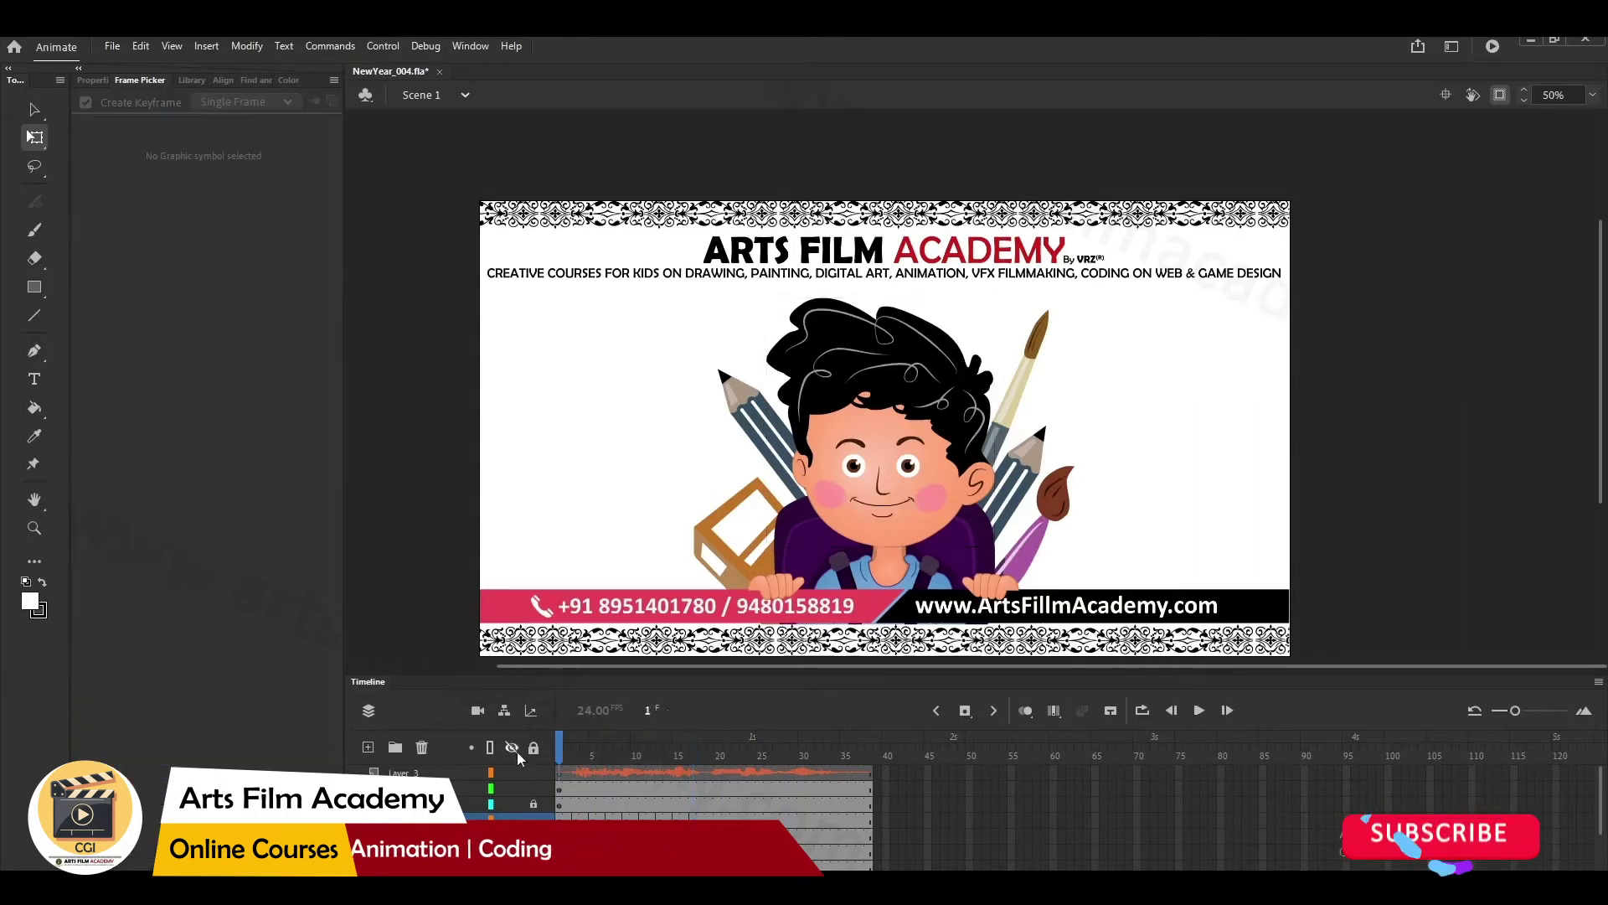
{"action": "key", "text": "Return"}
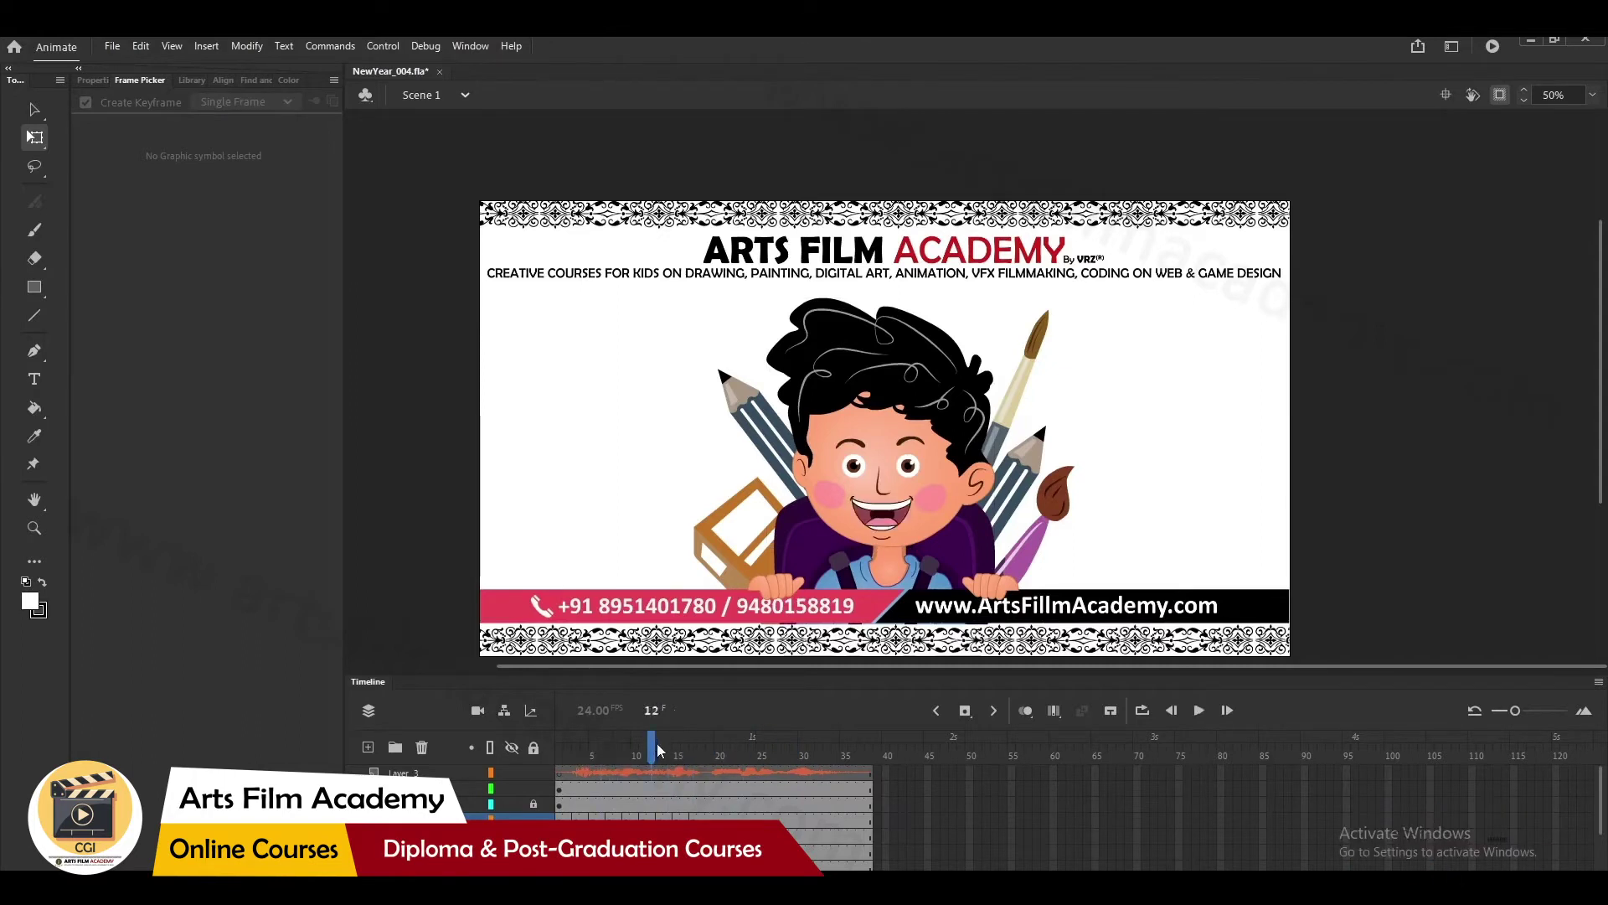
- Check the Head graphic's mouth pose at frame 19 and return the playhead to the start
{"action": "left_click", "coordinate": [695, 757]}
{"action": "left_click", "coordinate": [710, 754]}
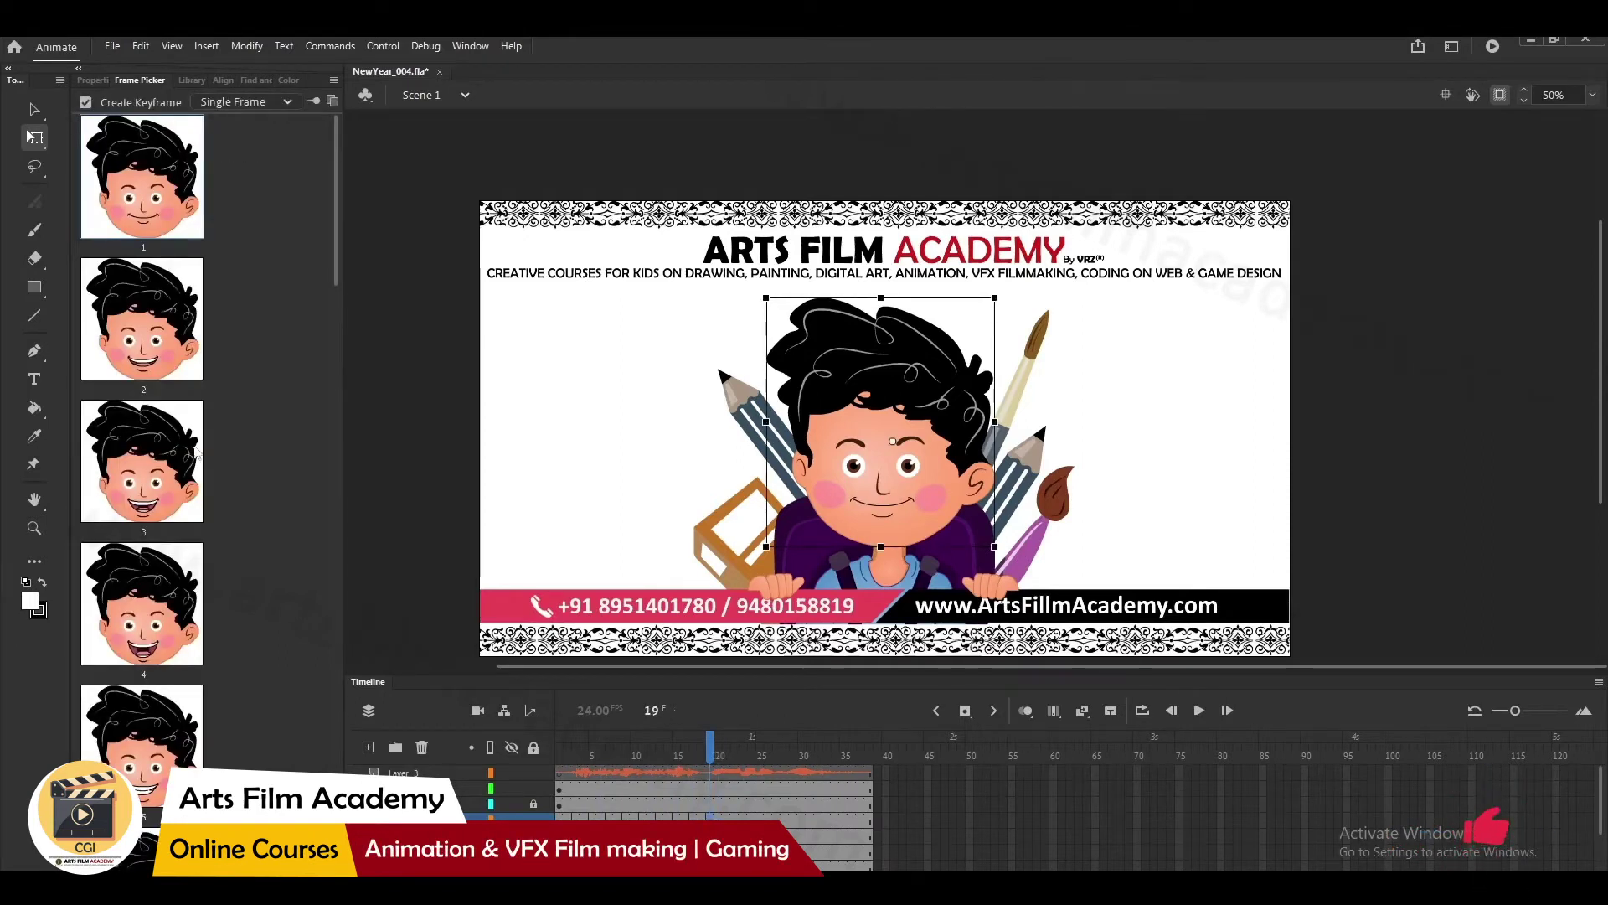
{"action": "left_click_drag", "start_coordinate": [711, 758], "coordinate": [476, 803]}
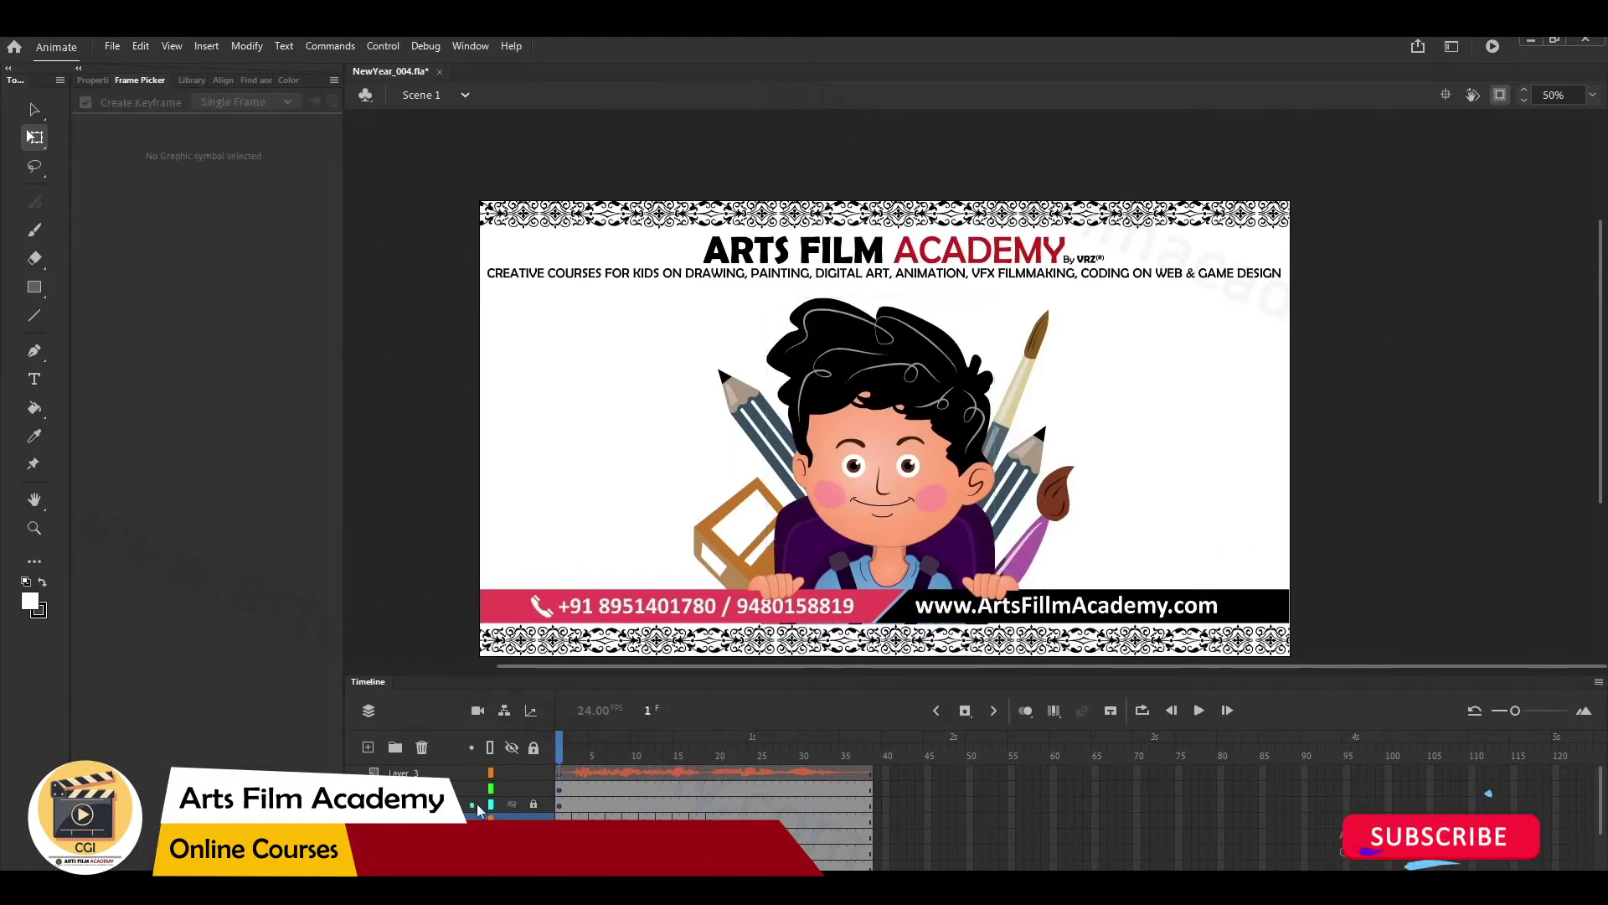
- Look through the available mouth poses and assign pose 5 to the Head graphic at frame 21
{"action": "left_click", "coordinate": [714, 755]}
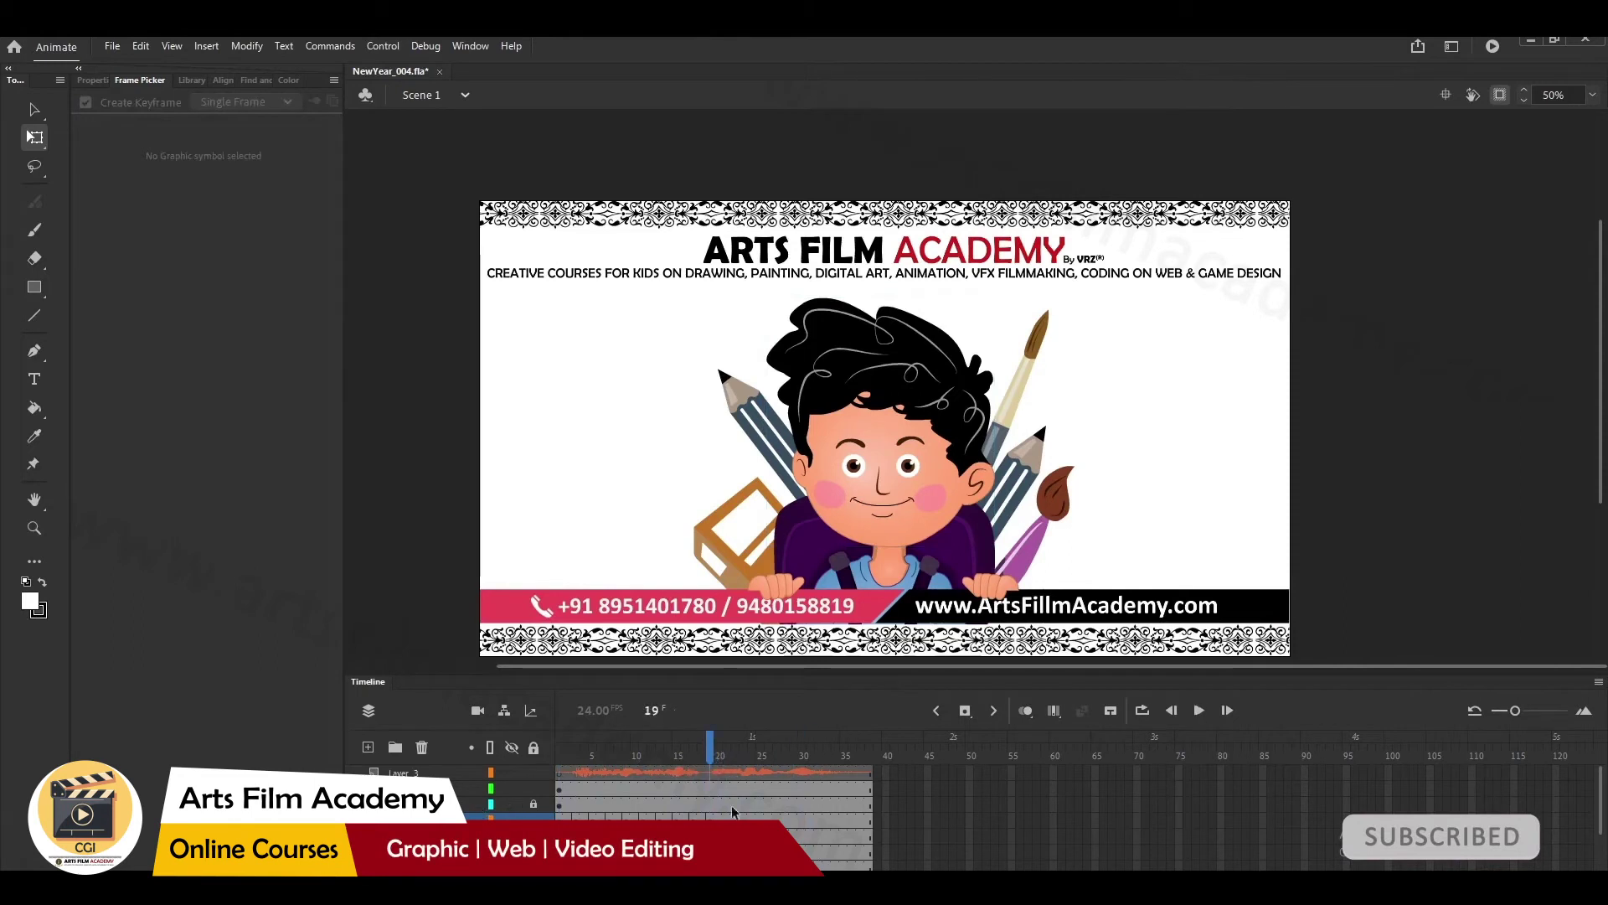
{"action": "left_click", "coordinate": [729, 817]}
{"action": "left_click", "coordinate": [726, 817]}
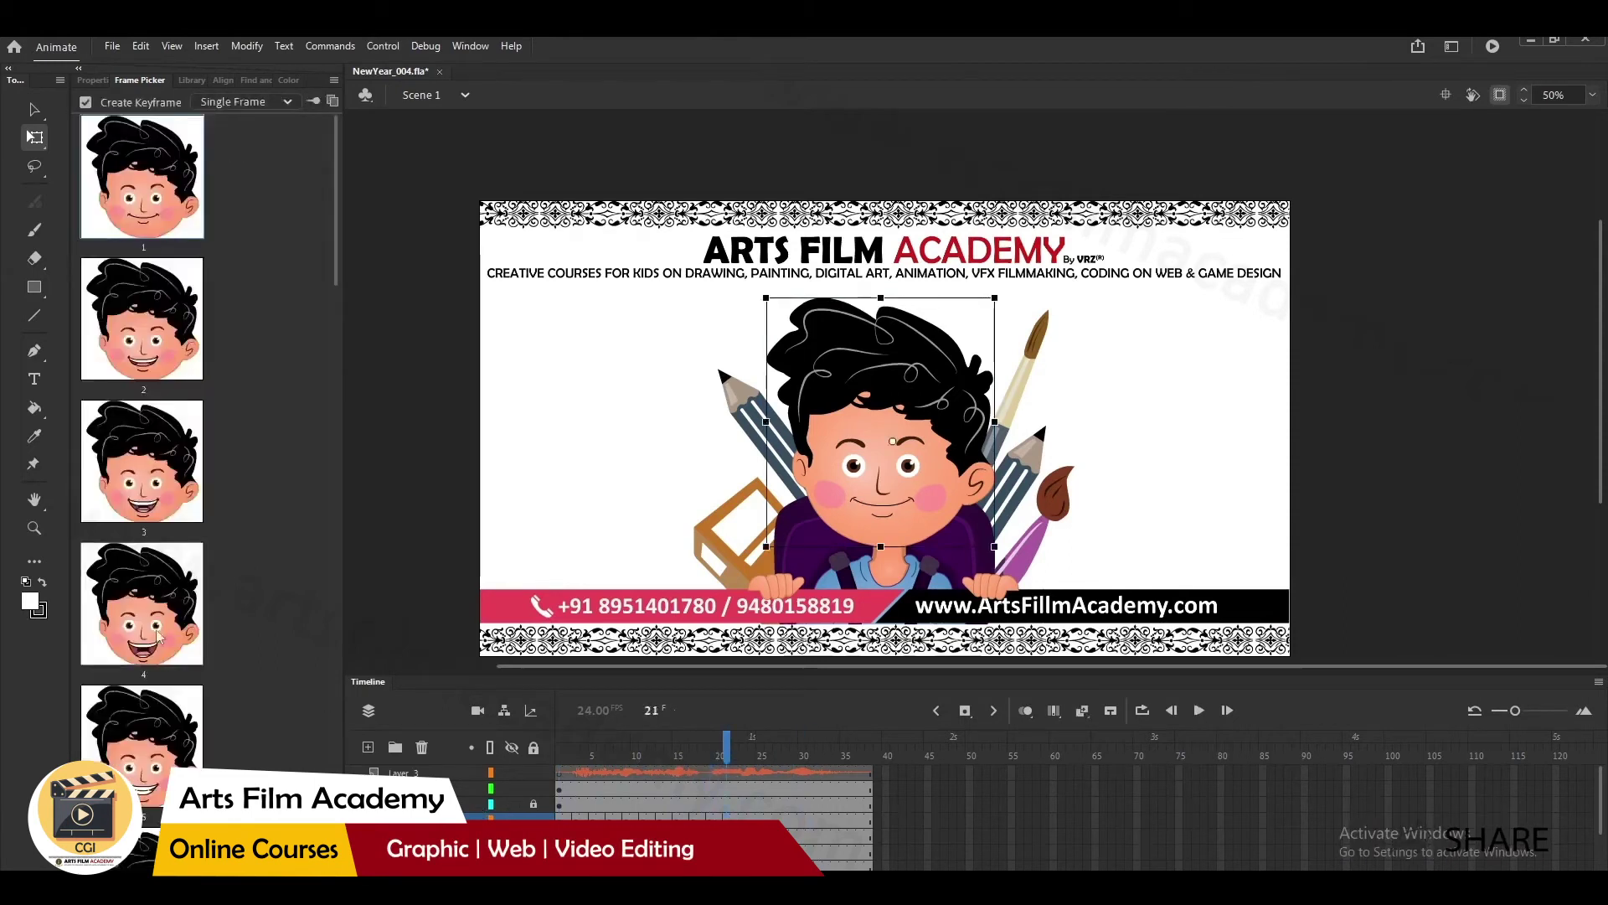
{"action": "scroll", "coordinate": [184, 730], "scroll_direction": "down", "scroll_amount": 10}
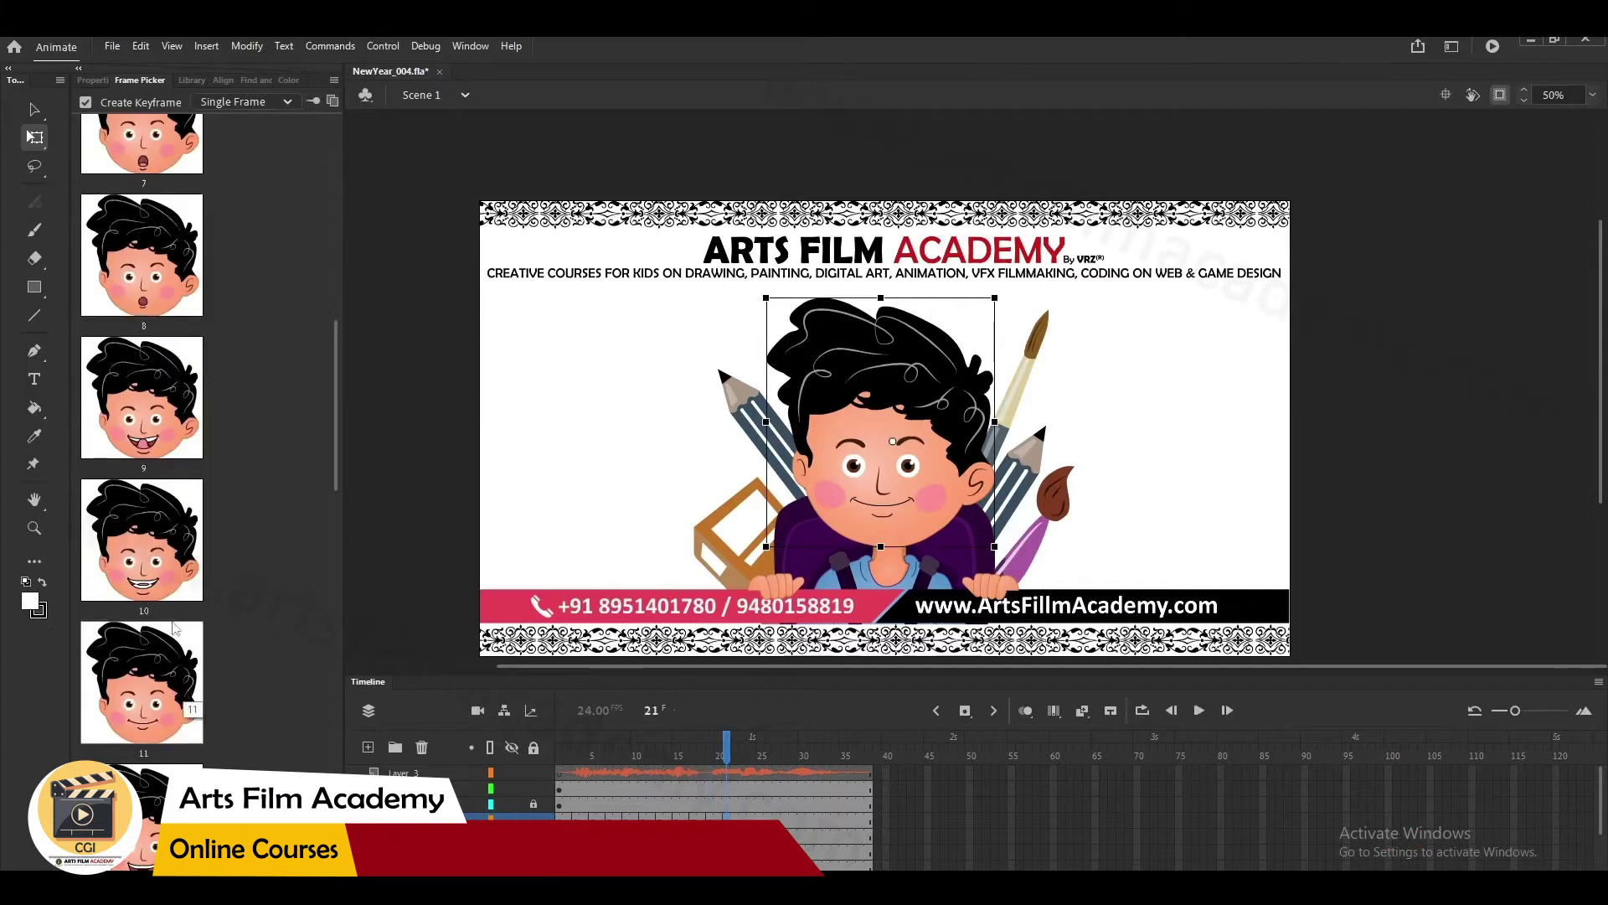
{"action": "scroll", "coordinate": [170, 575], "scroll_direction": "up", "scroll_amount": 5}
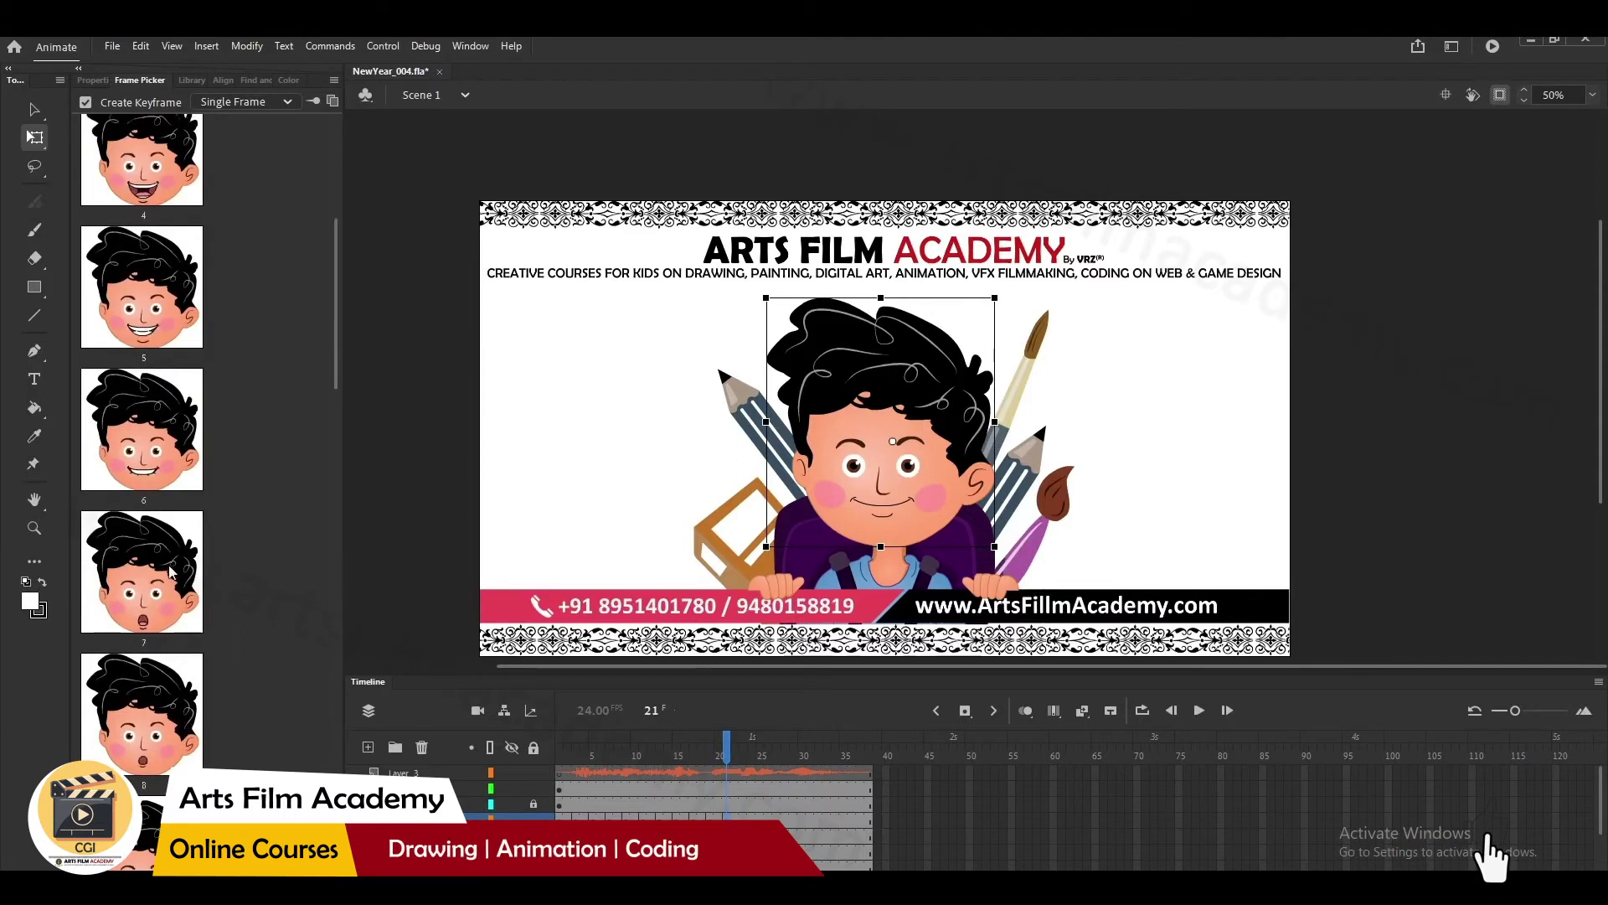
{"action": "scroll", "coordinate": [176, 520], "scroll_direction": "up", "scroll_amount": 3}
{"action": "scroll", "coordinate": [177, 637], "scroll_direction": "up", "scroll_amount": 2}
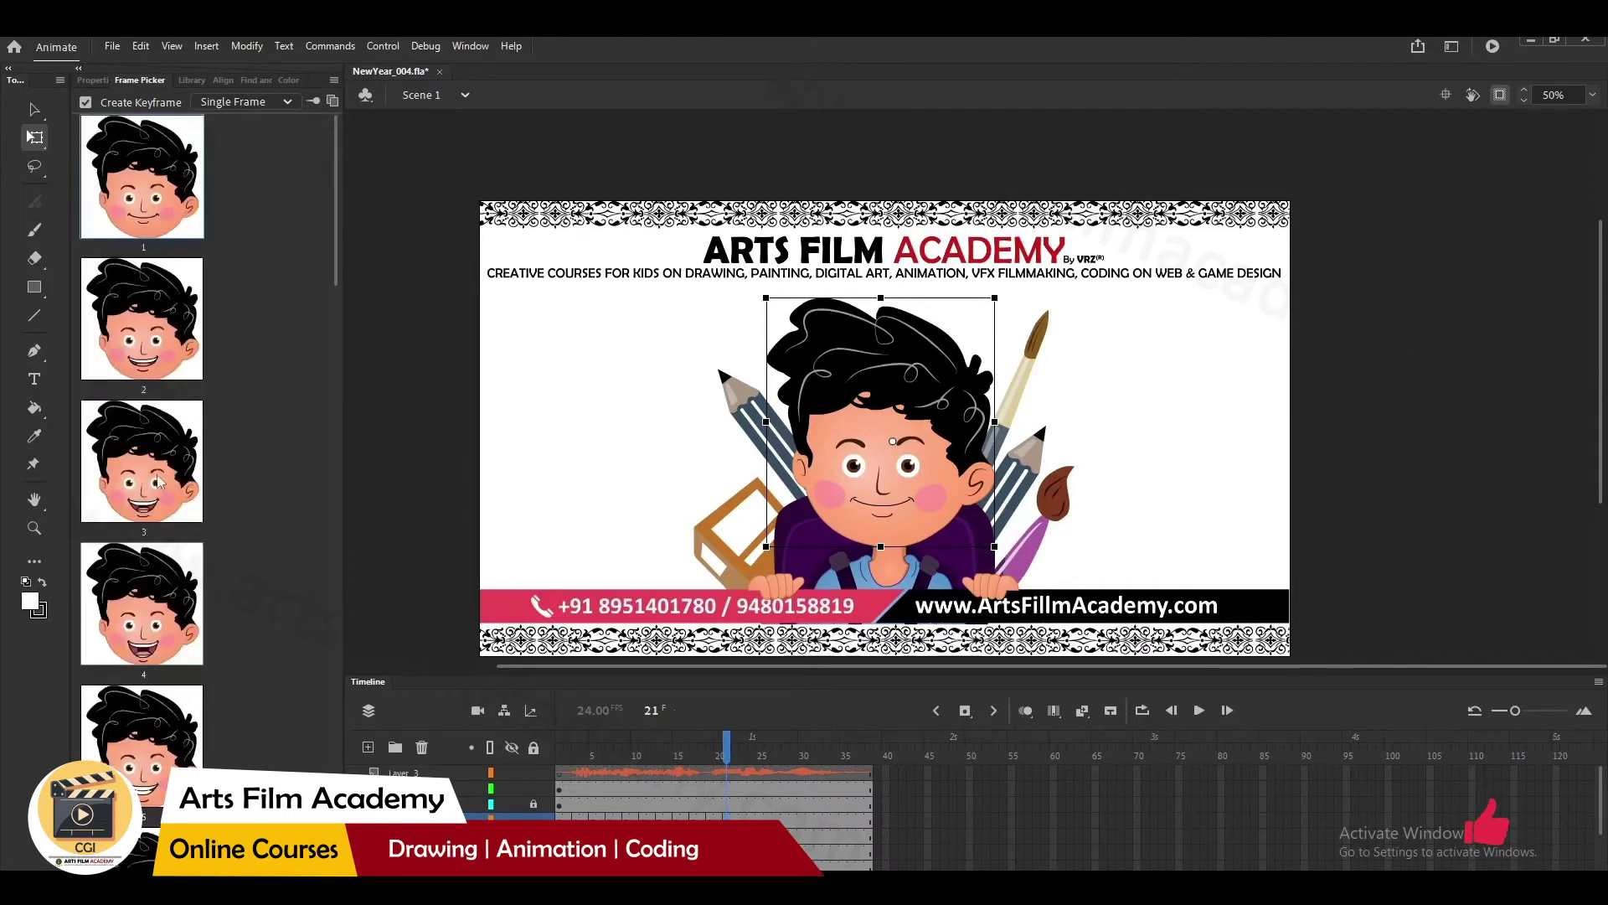
{"action": "left_click", "coordinate": [164, 741]}
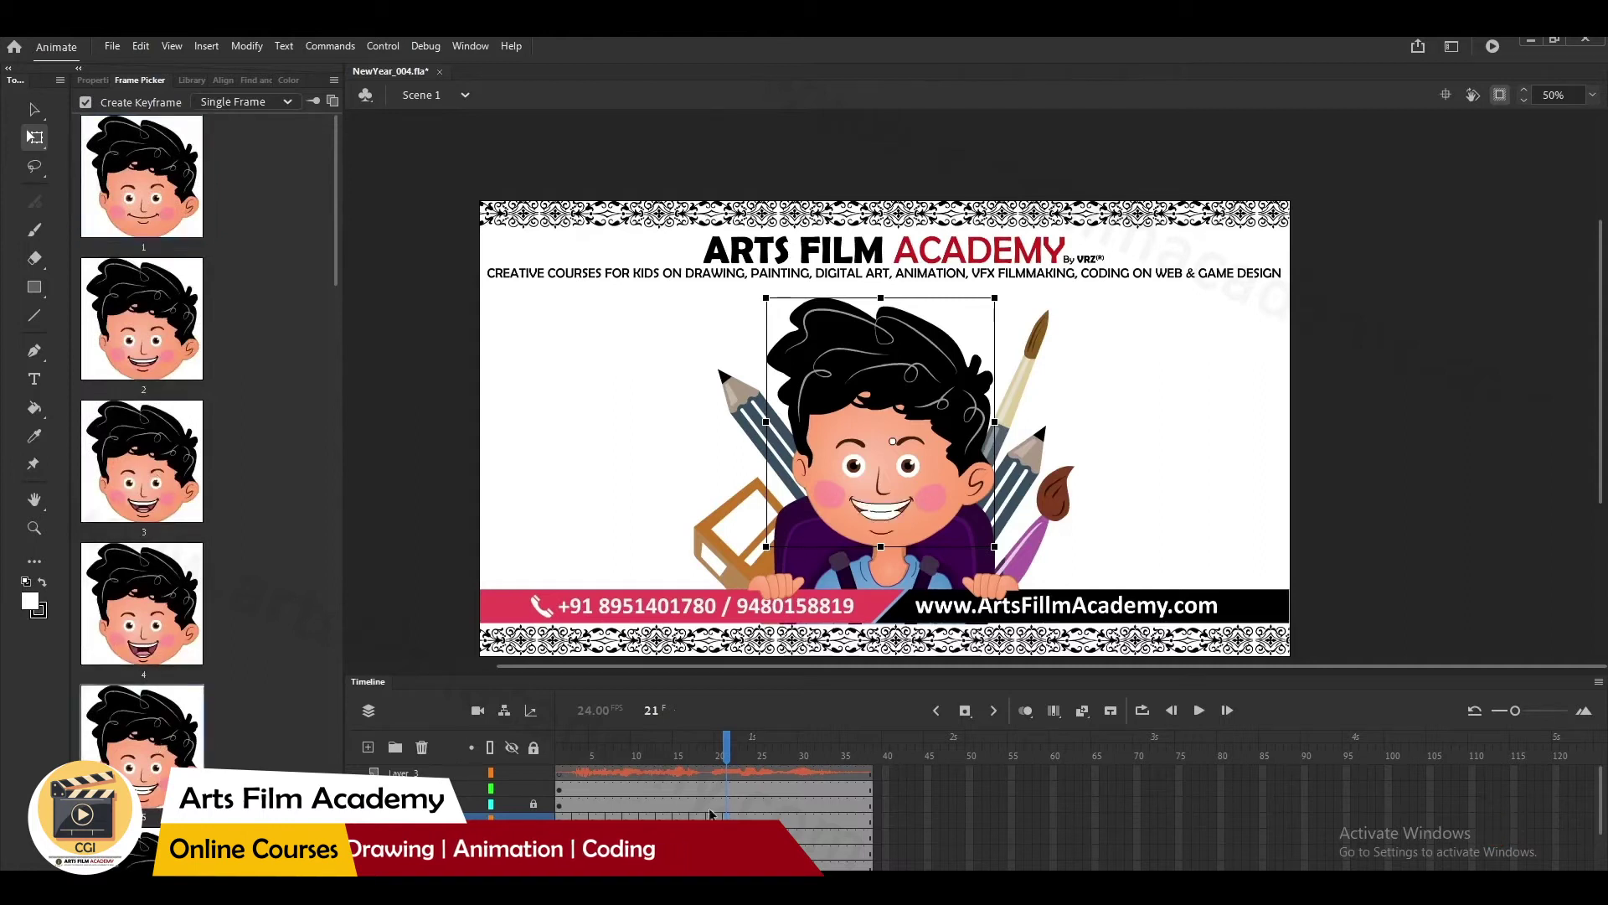
- Assign pose 8 to the Head graphic at frame 23 and replay the timeline from the start
{"action": "key", "text": "period"}
{"action": "key", "text": "period"}
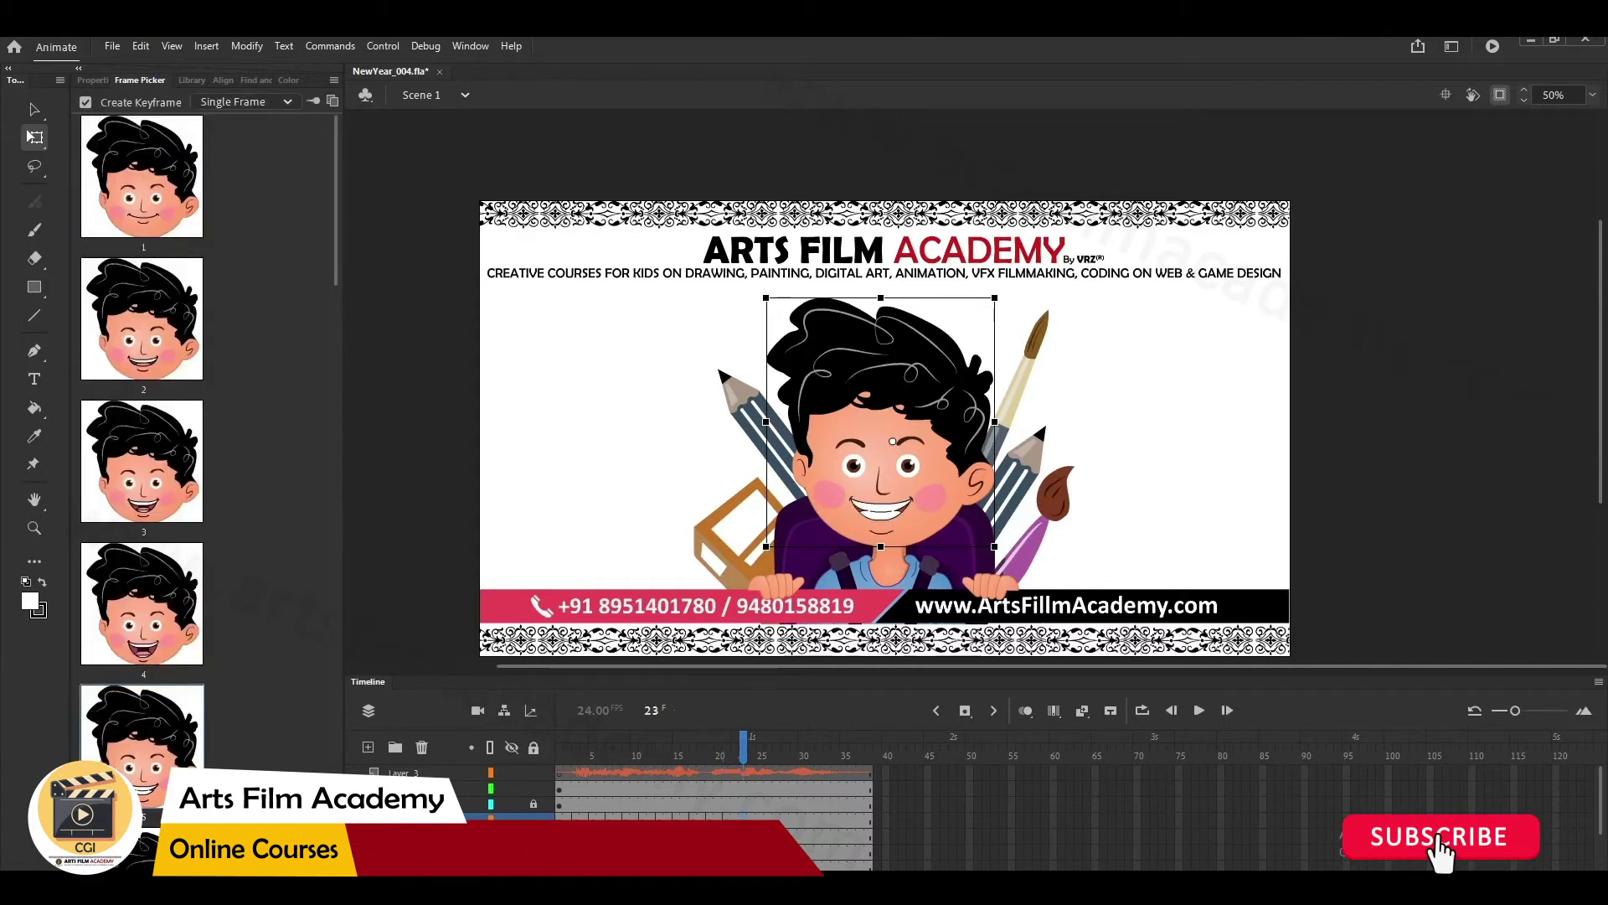
{"action": "scroll", "coordinate": [226, 748], "scroll_direction": "down", "scroll_amount": 3}
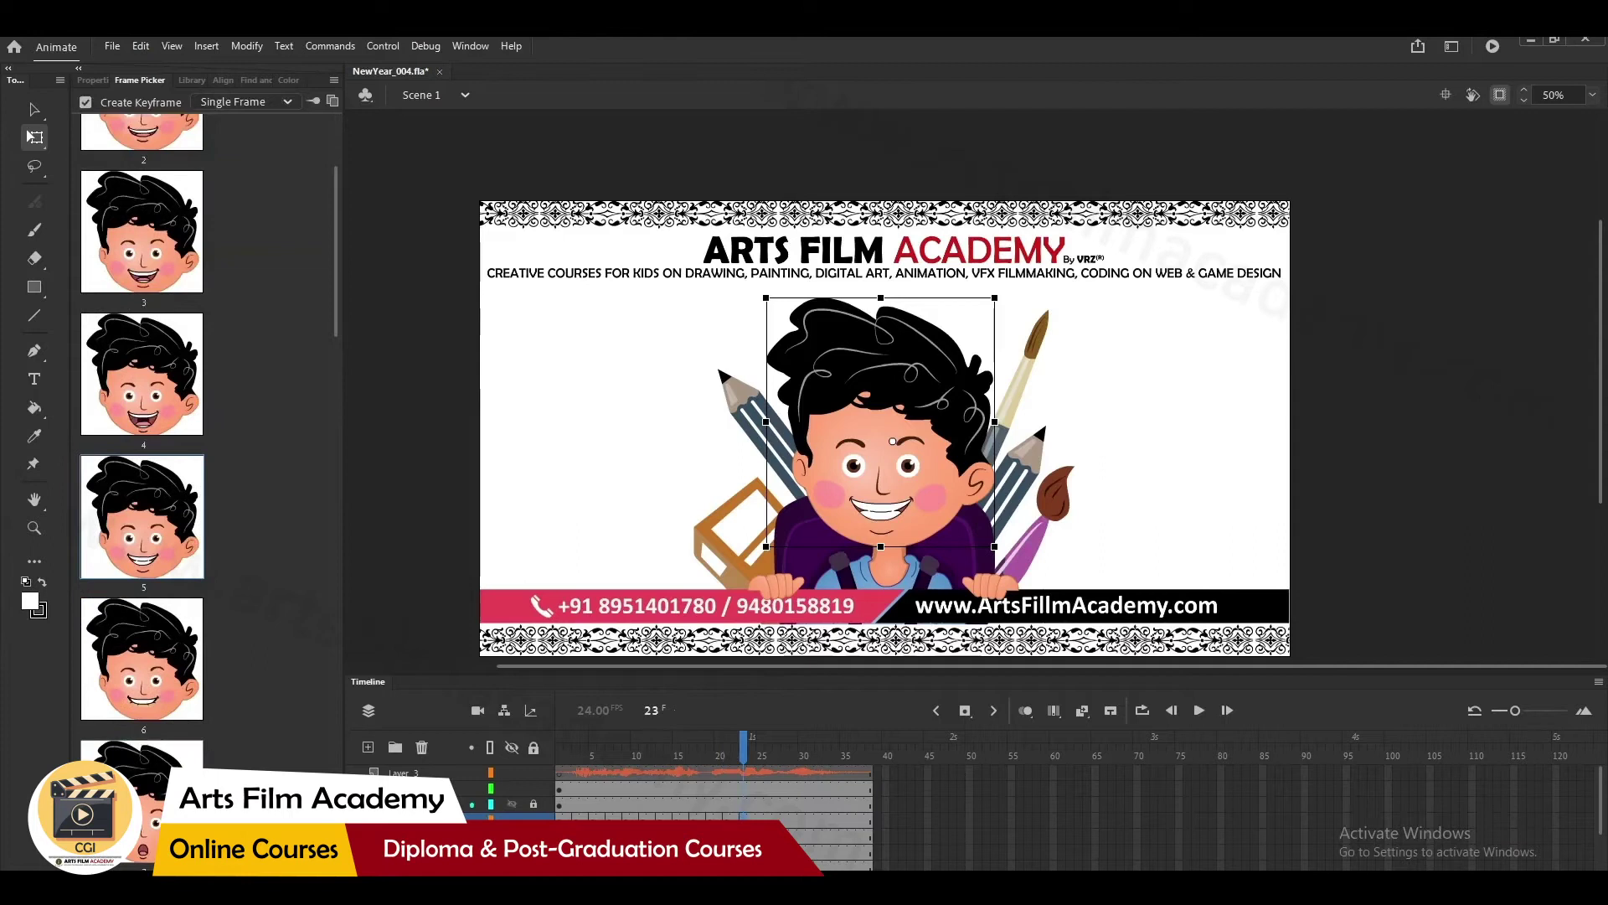
{"action": "scroll", "coordinate": [142, 493], "scroll_direction": "down", "scroll_amount": 5}
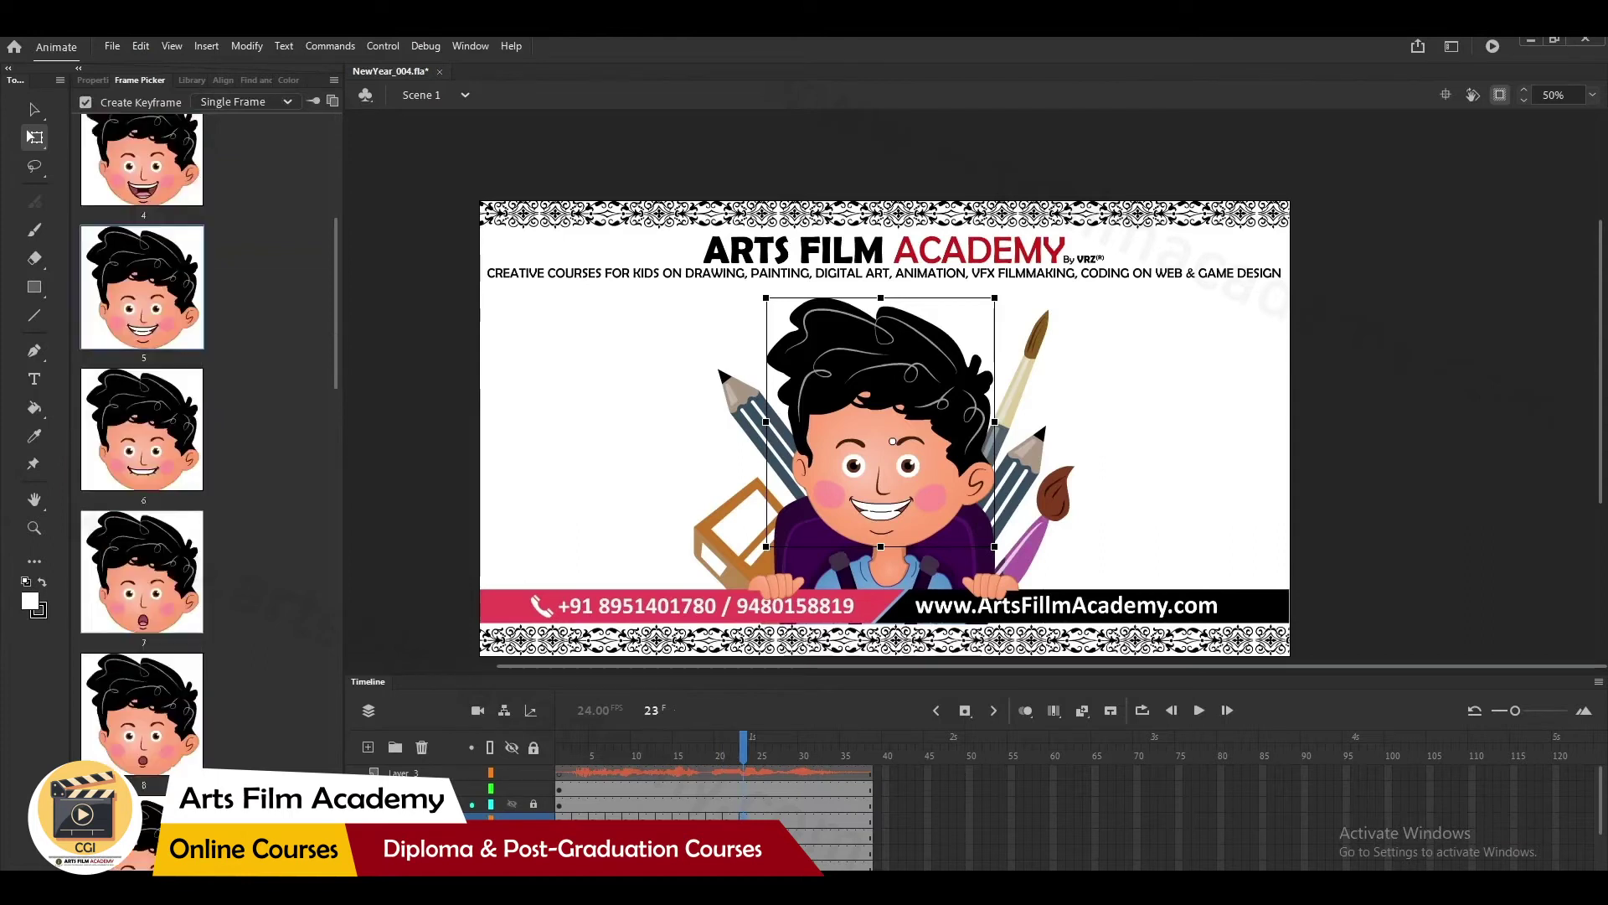
{"action": "left_click", "coordinate": [179, 725]}
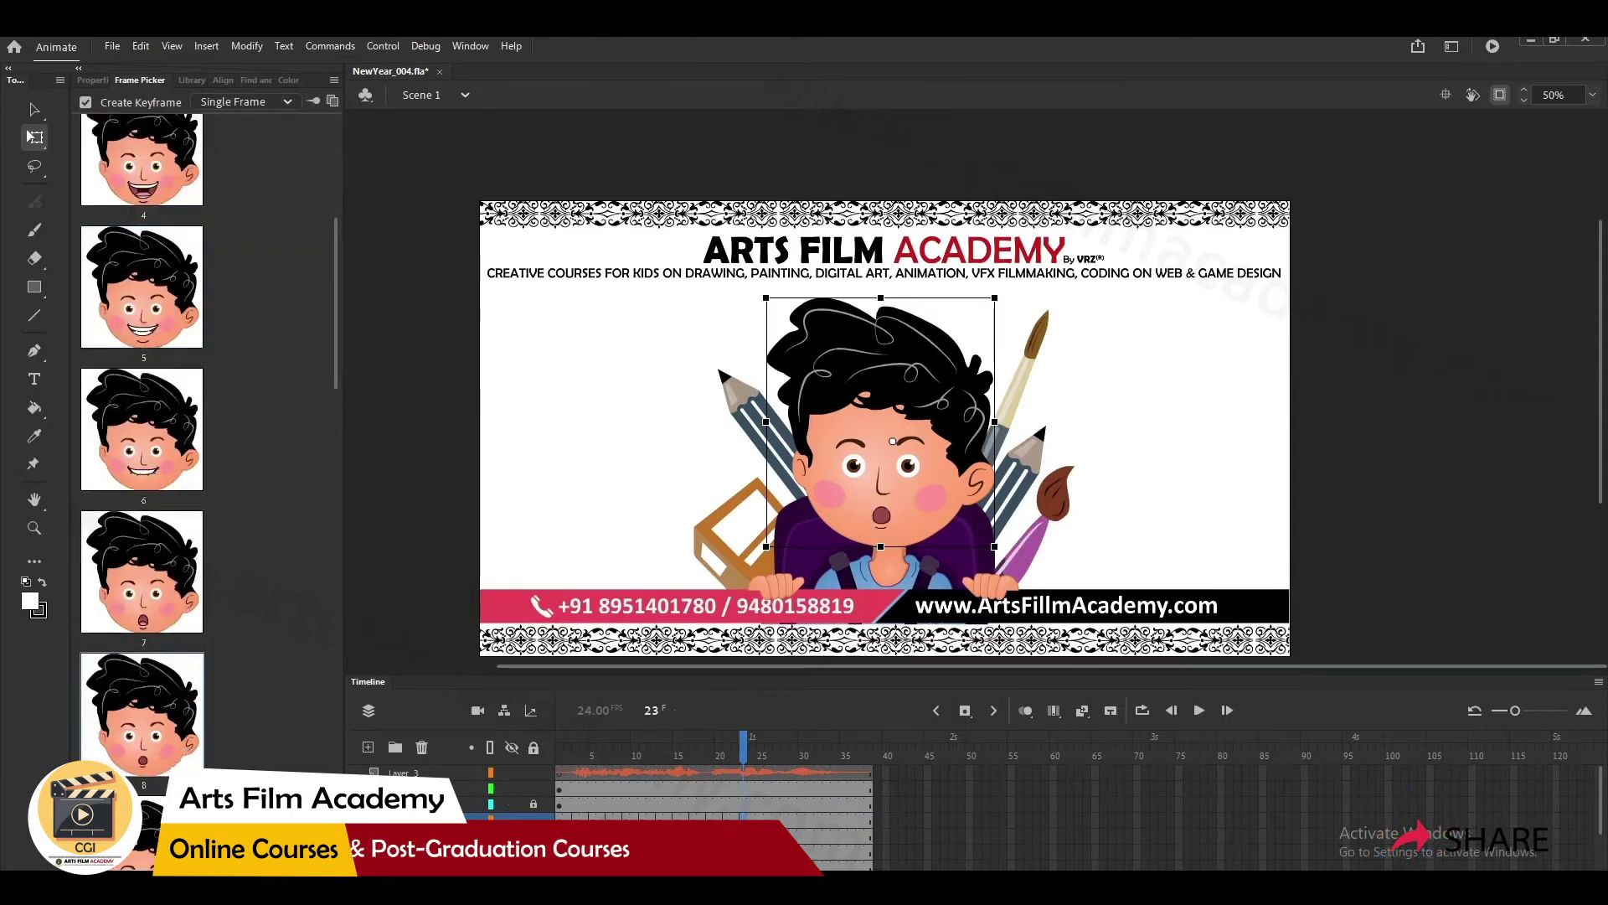
{"action": "left_click_drag", "start_coordinate": [720, 745], "coordinate": [417, 745]}
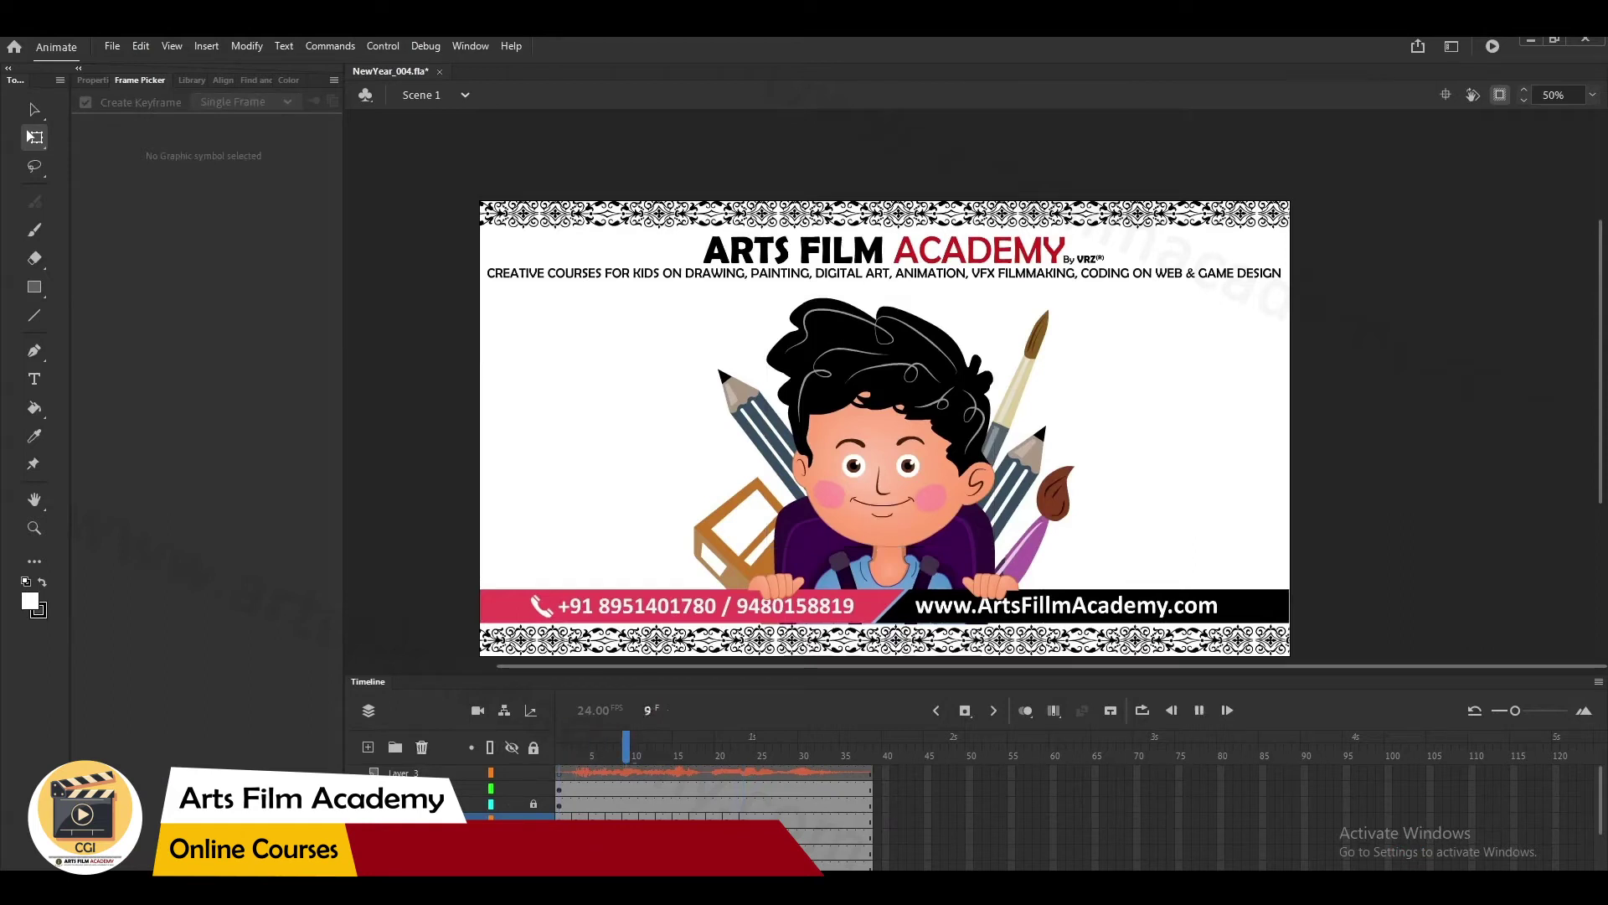
- Assign pose 4 to the Head graphic at frame 25 and pose 5 at frame 27
{"action": "left_click_drag", "start_coordinate": [735, 753], "coordinate": [760, 788]}
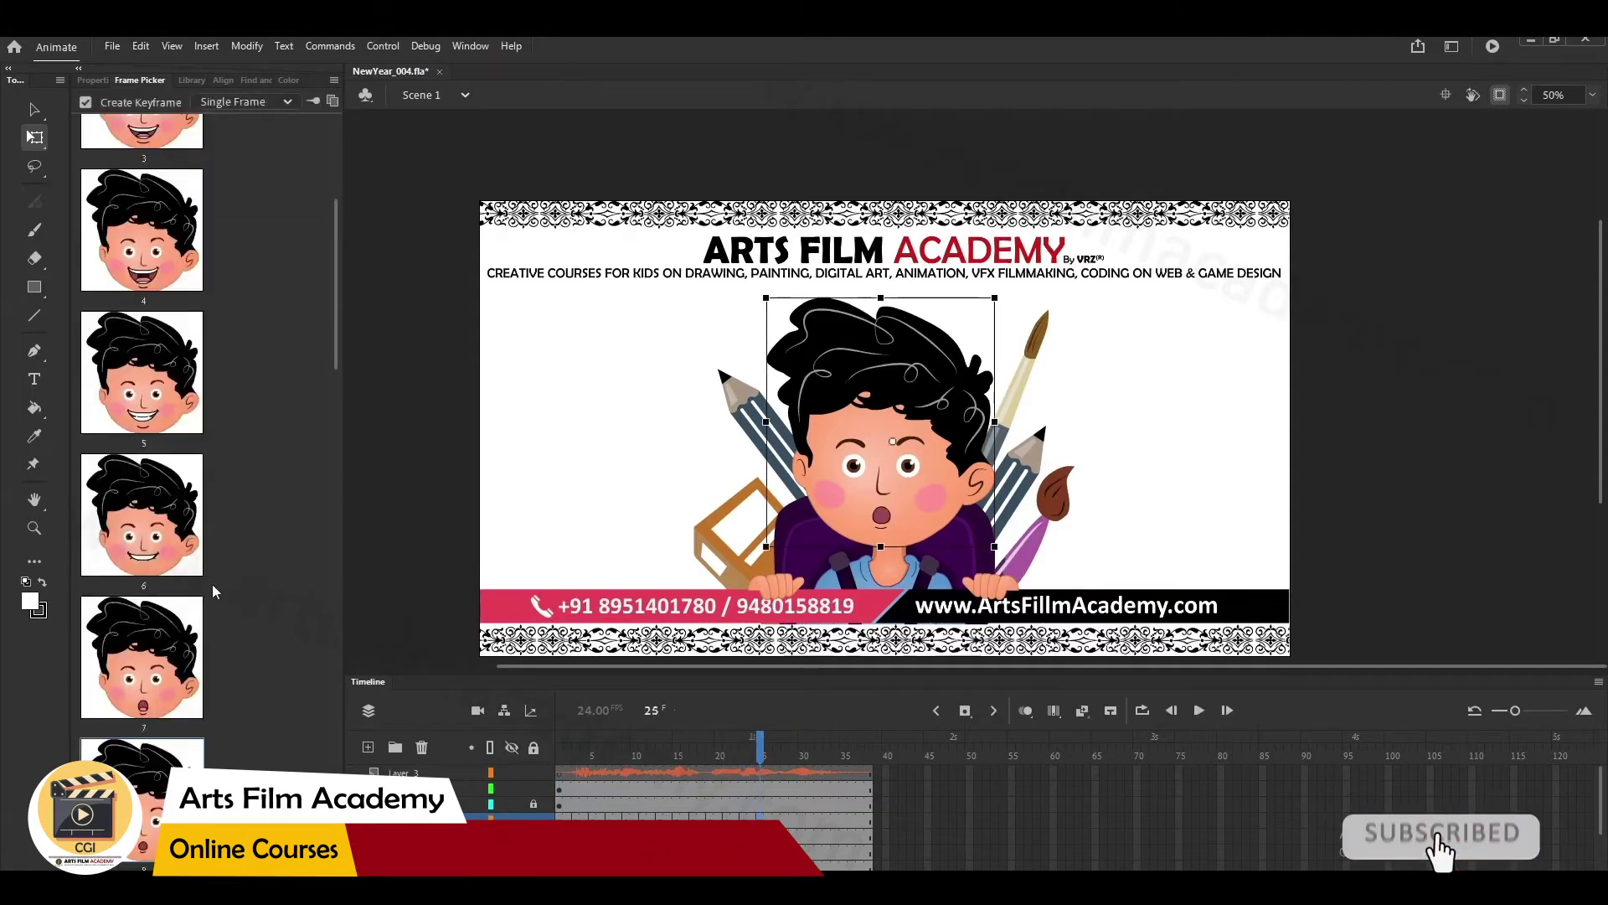
{"action": "scroll", "coordinate": [201, 587], "scroll_direction": "up", "scroll_amount": 4}
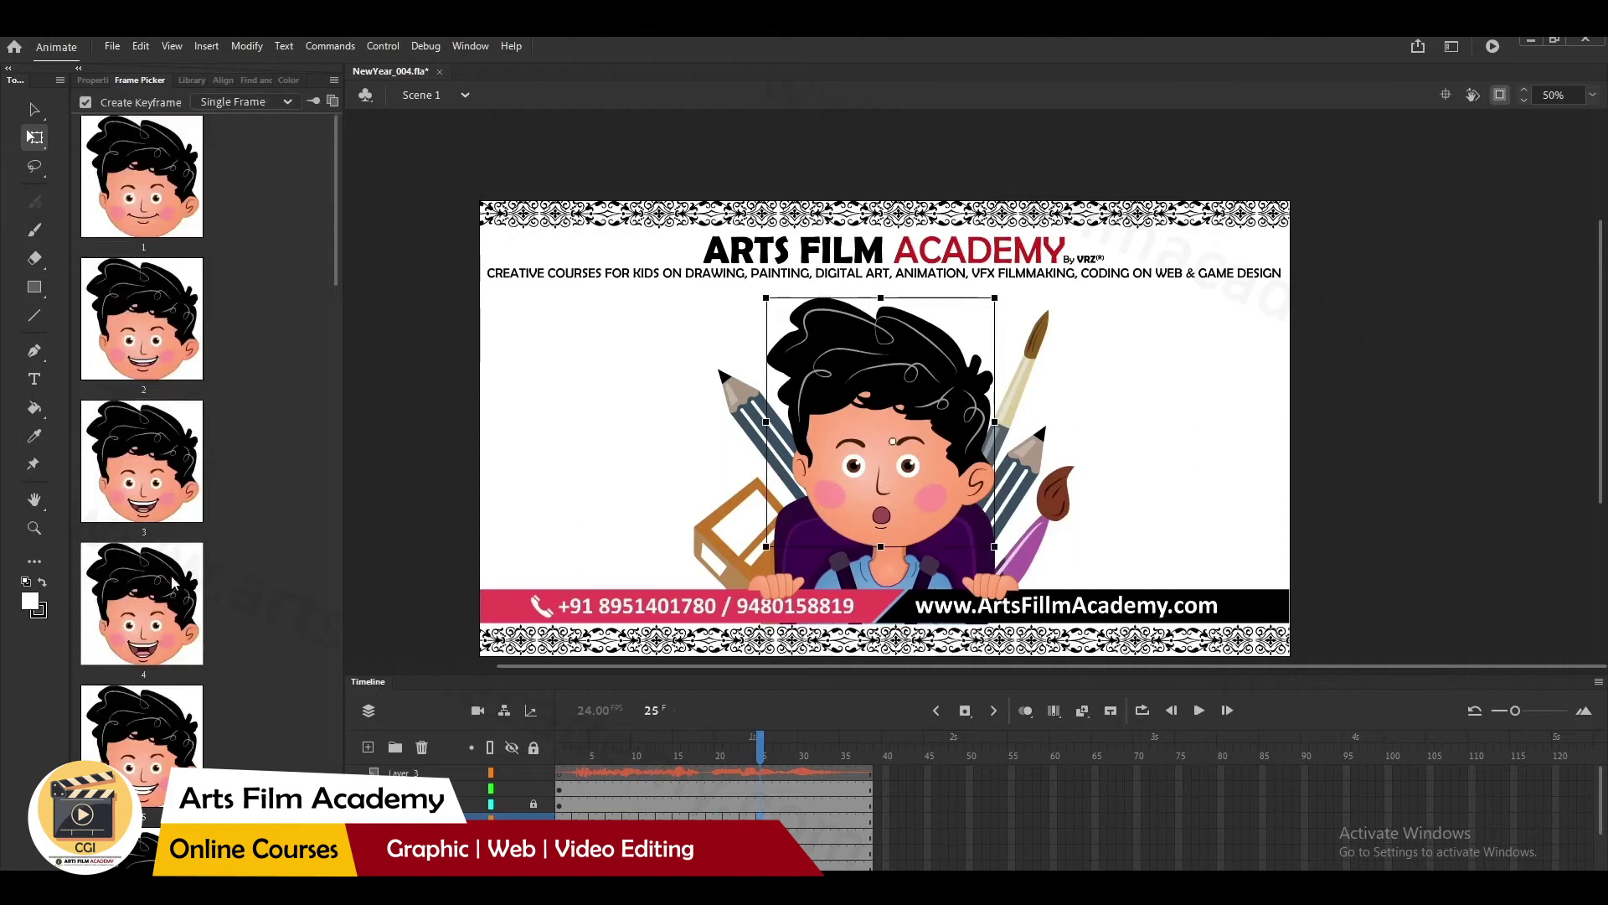
{"action": "left_click", "coordinate": [148, 626]}
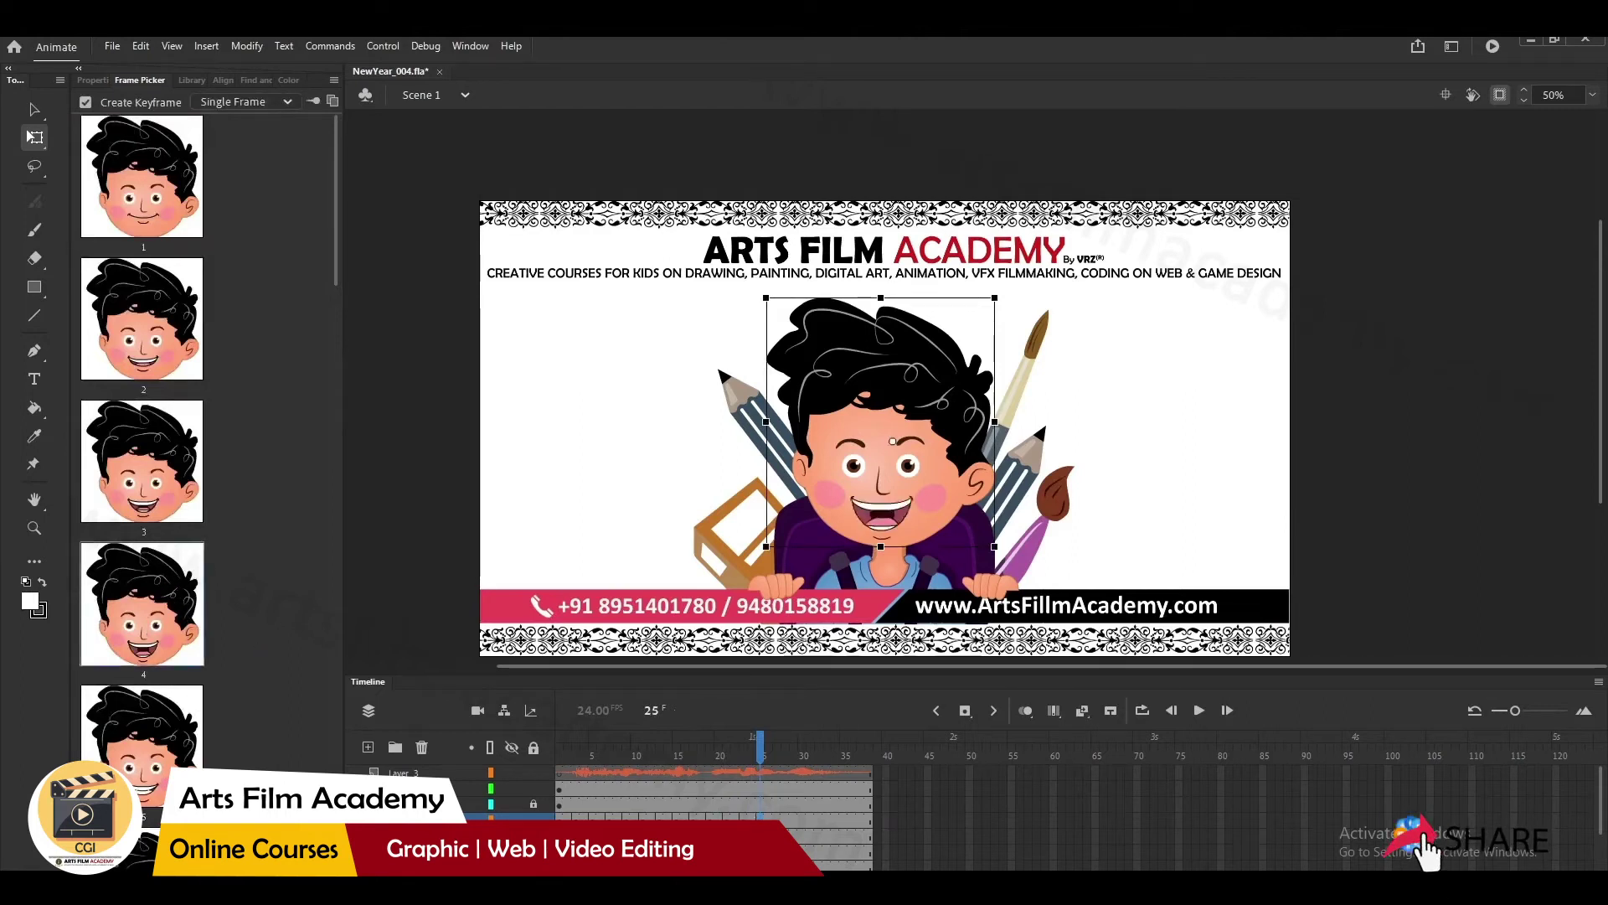
{"action": "left_click", "coordinate": [777, 823]}
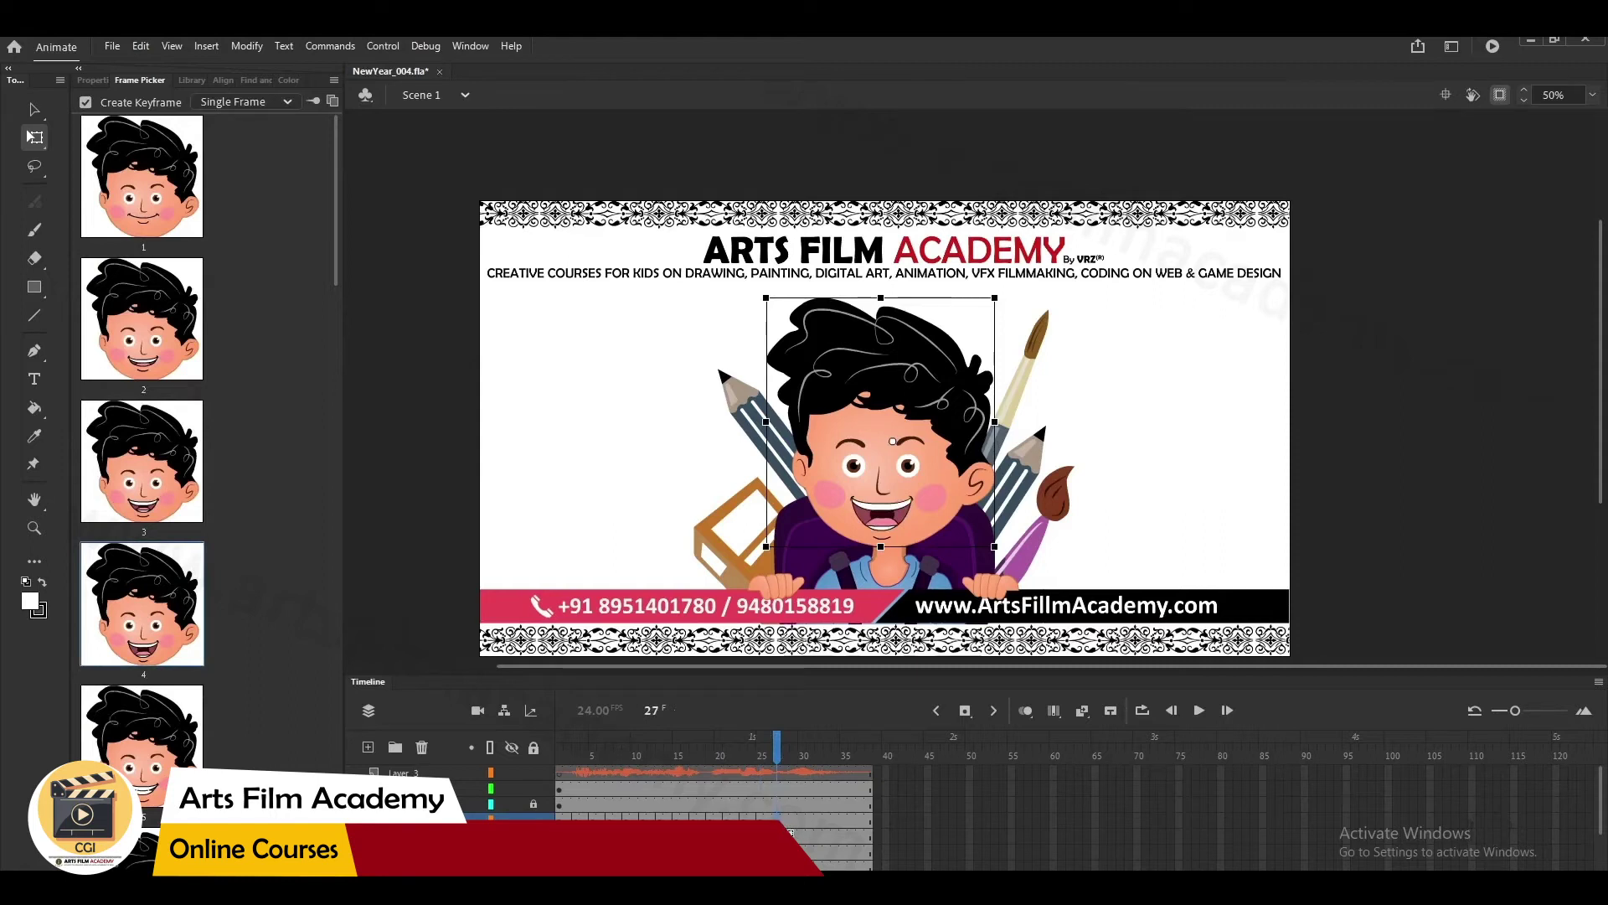
{"action": "left_click", "coordinate": [199, 714]}
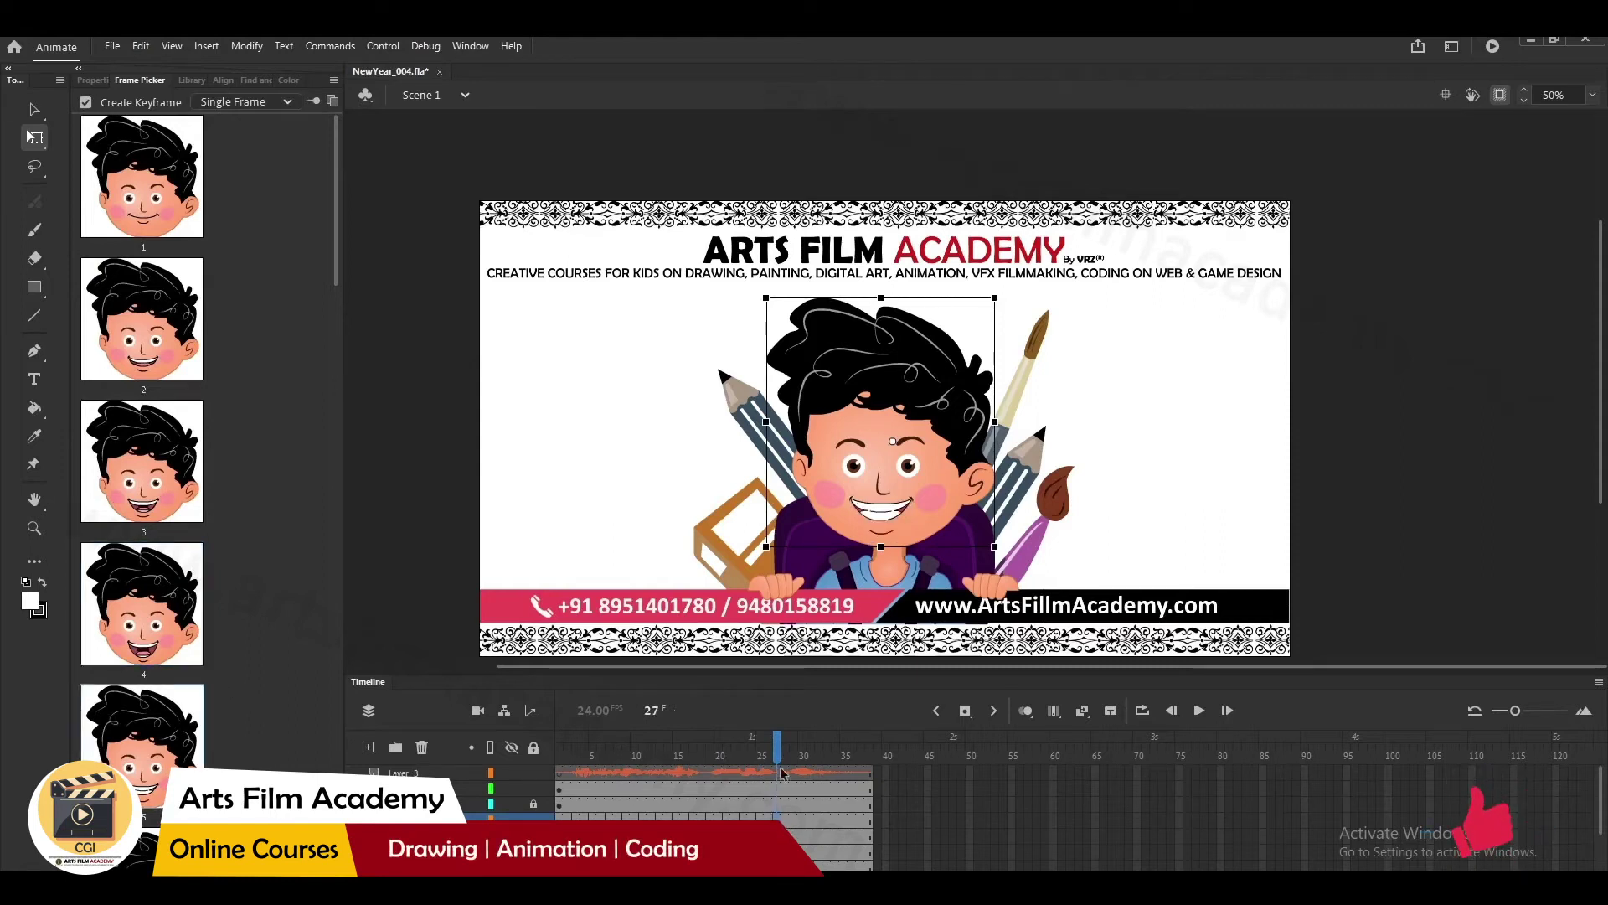
- Assign pose 4 to the Head graphic at frame 29 and pose 2 at frame 31
{"action": "left_click", "coordinate": [796, 824]}
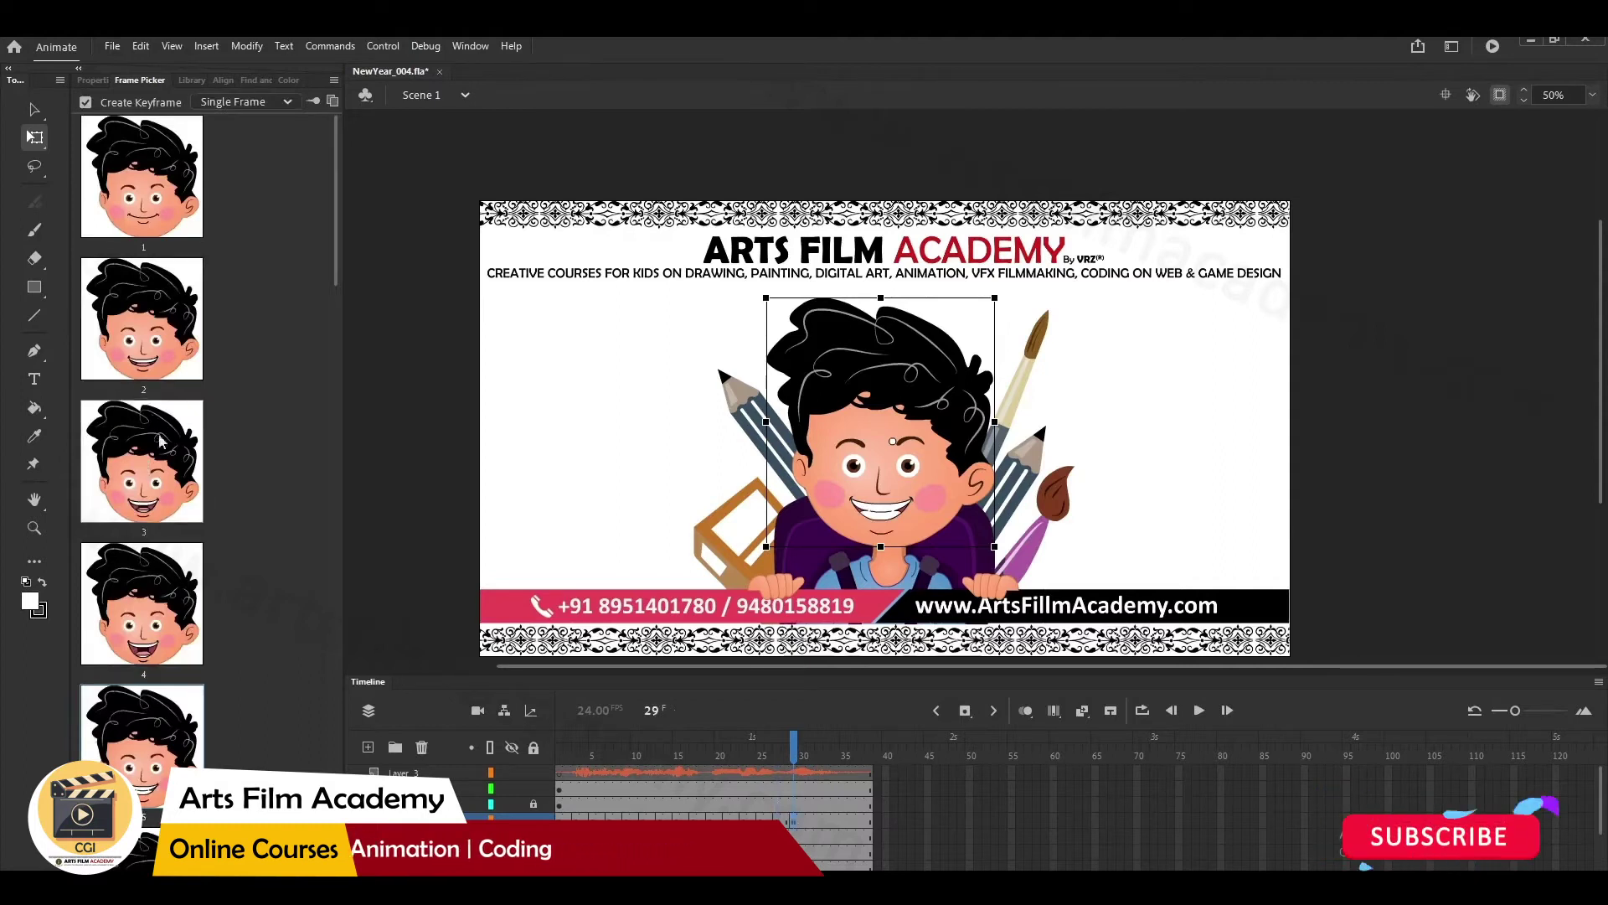
{"action": "left_click", "coordinate": [188, 620]}
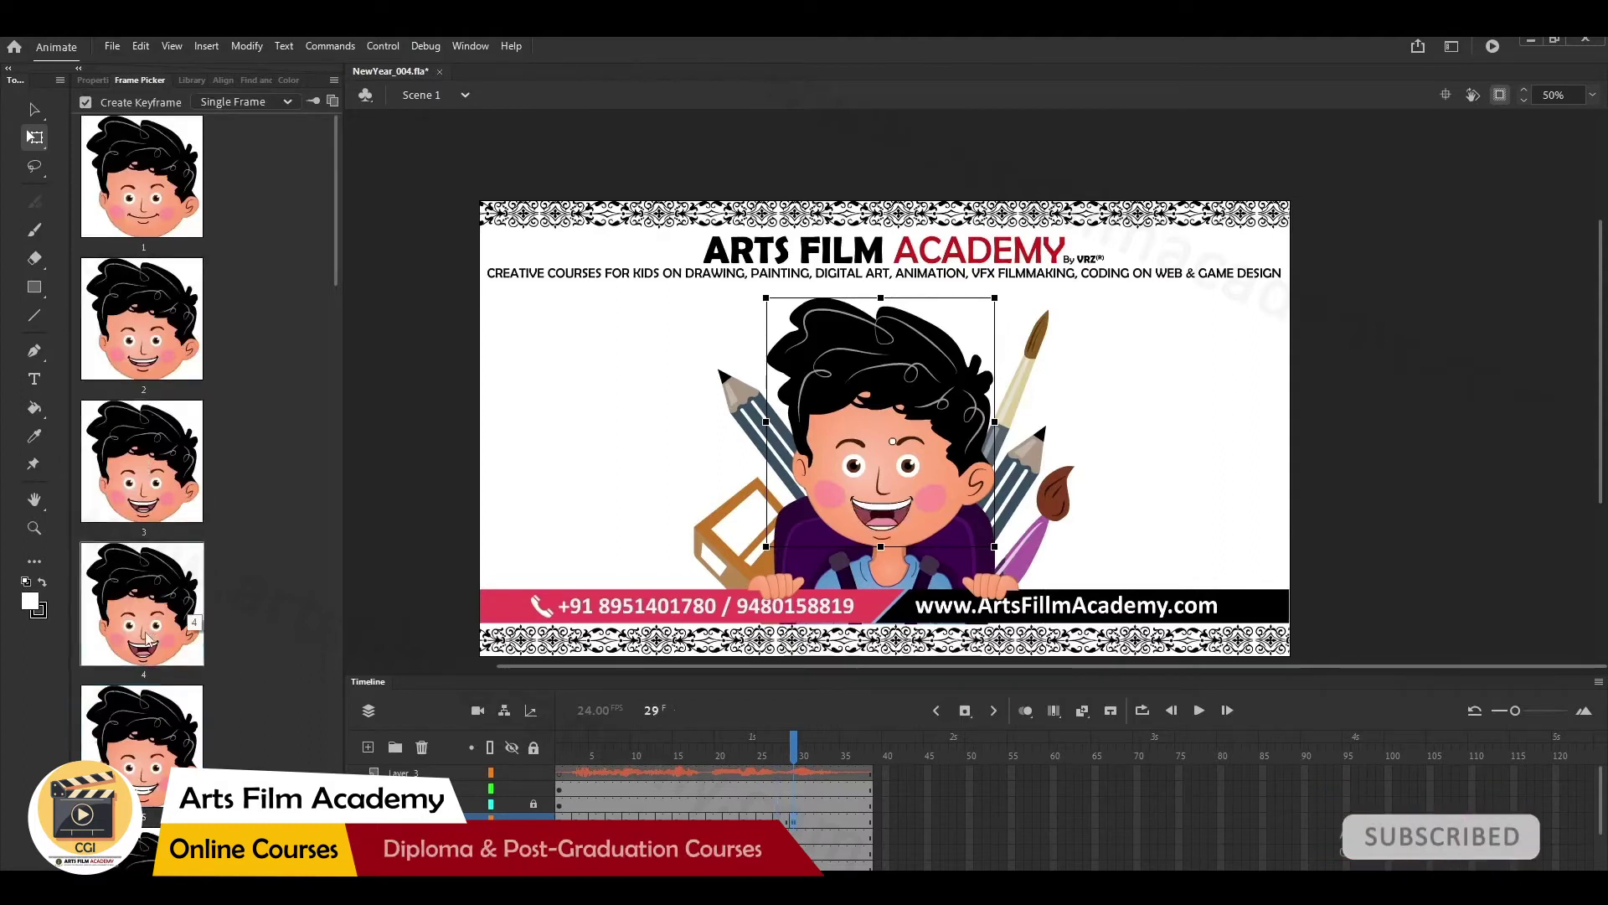
{"action": "left_click", "coordinate": [811, 827]}
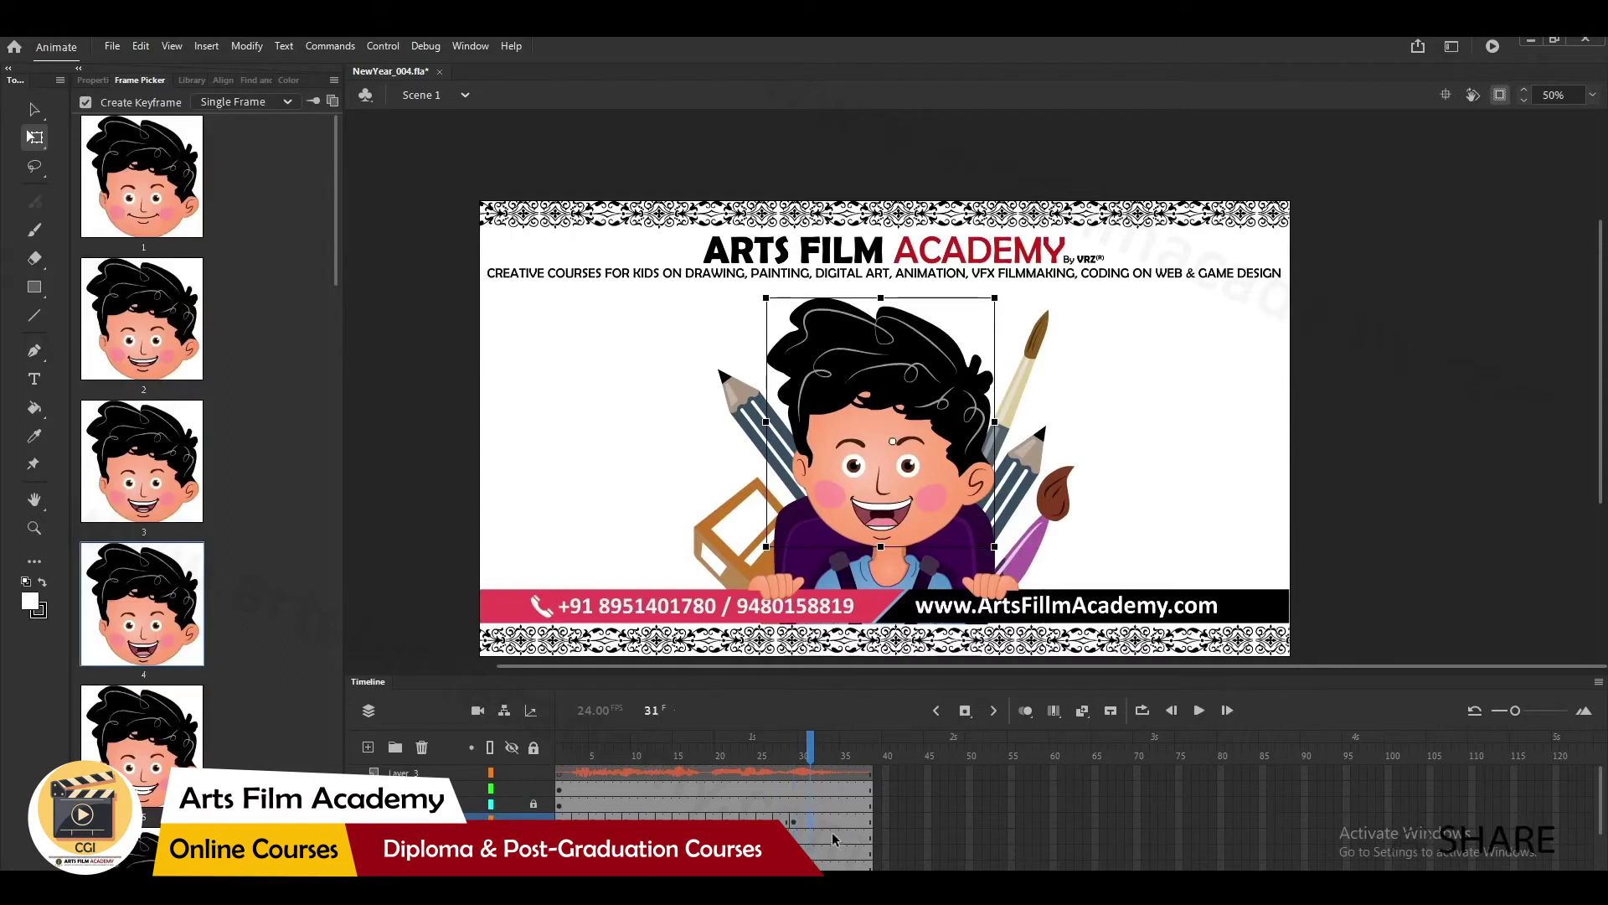
{"action": "left_click", "coordinate": [147, 368]}
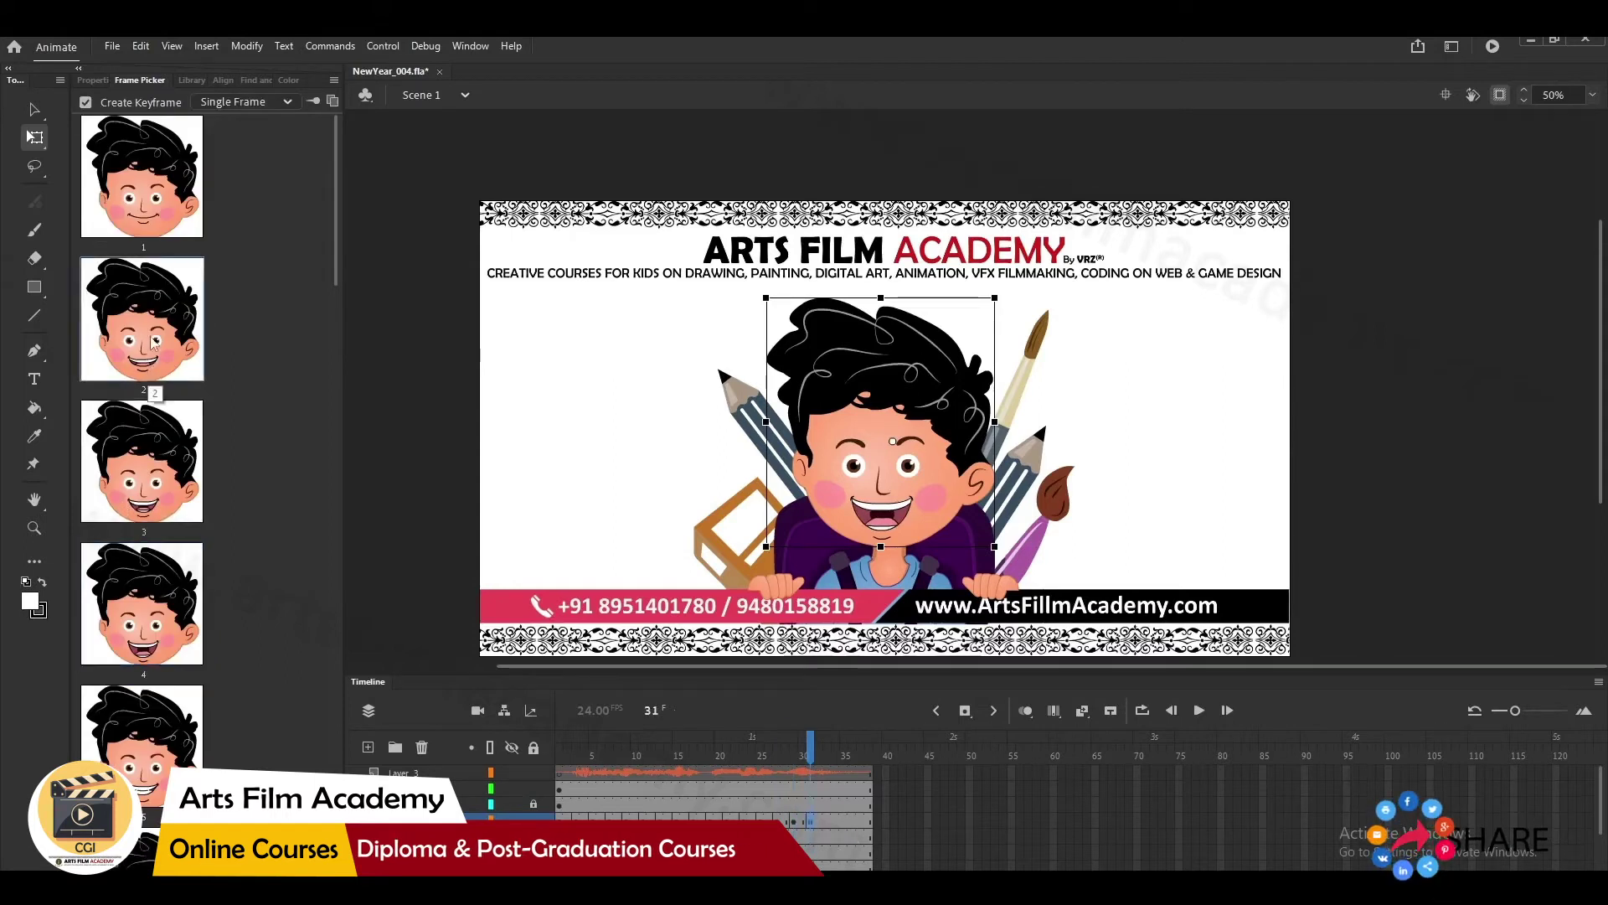
- Assign pose 1 to the Head graphic at frame 33 and replay the whole timeline from the start
{"action": "left_click", "coordinate": [830, 824]}
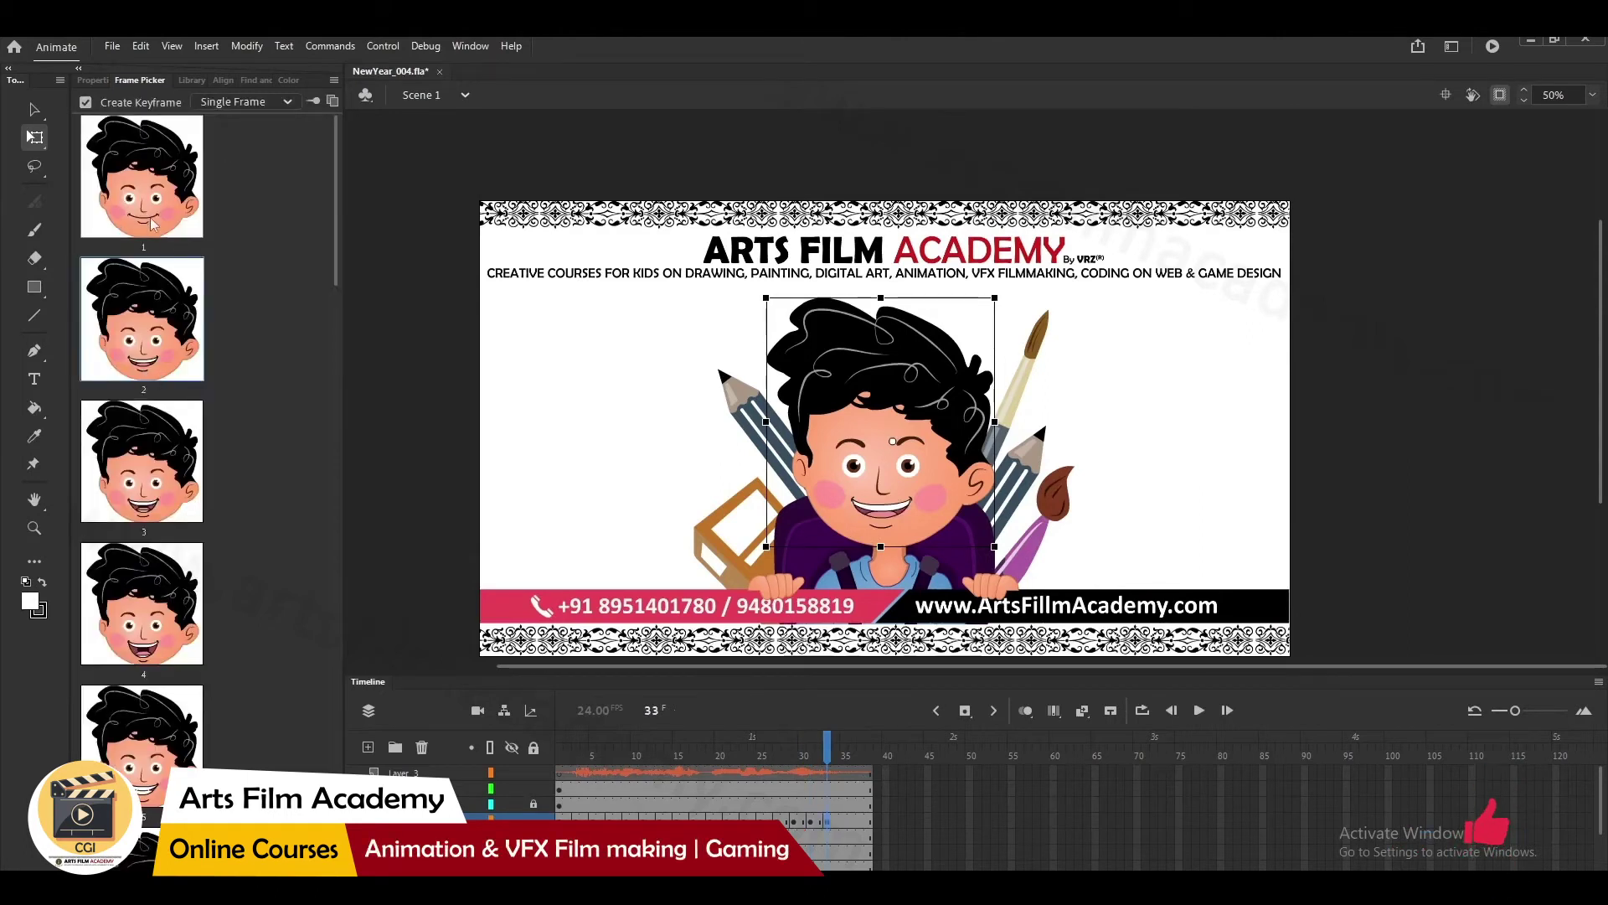
{"action": "left_click", "coordinate": [152, 222]}
{"action": "left_click_drag", "start_coordinate": [817, 746], "coordinate": [449, 737]}
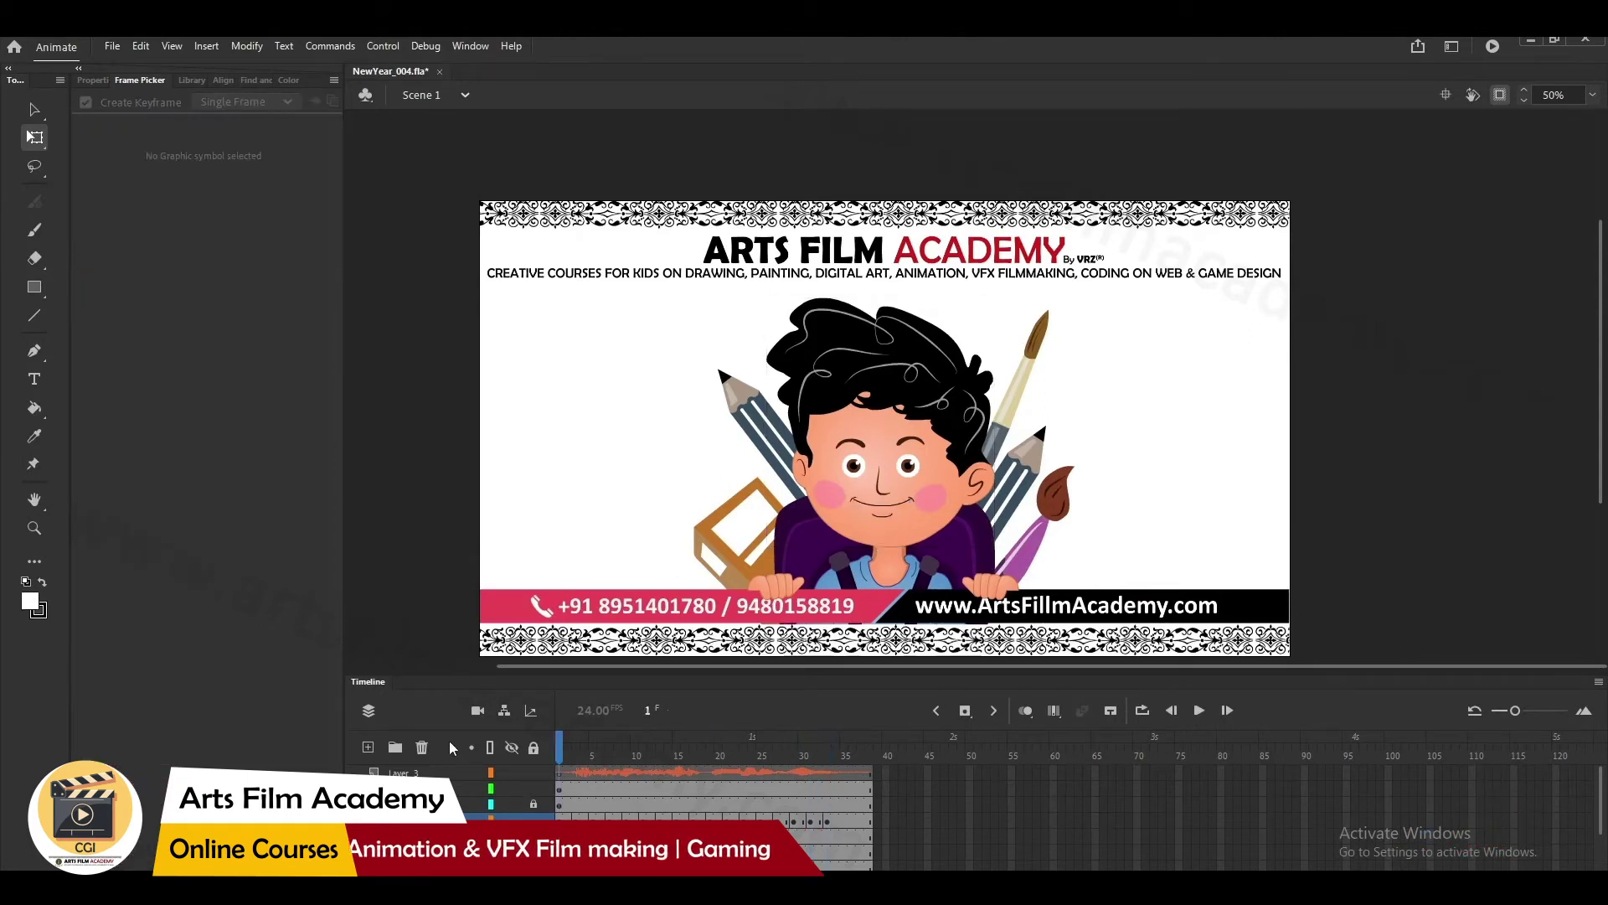
{"action": "key", "text": "Return"}
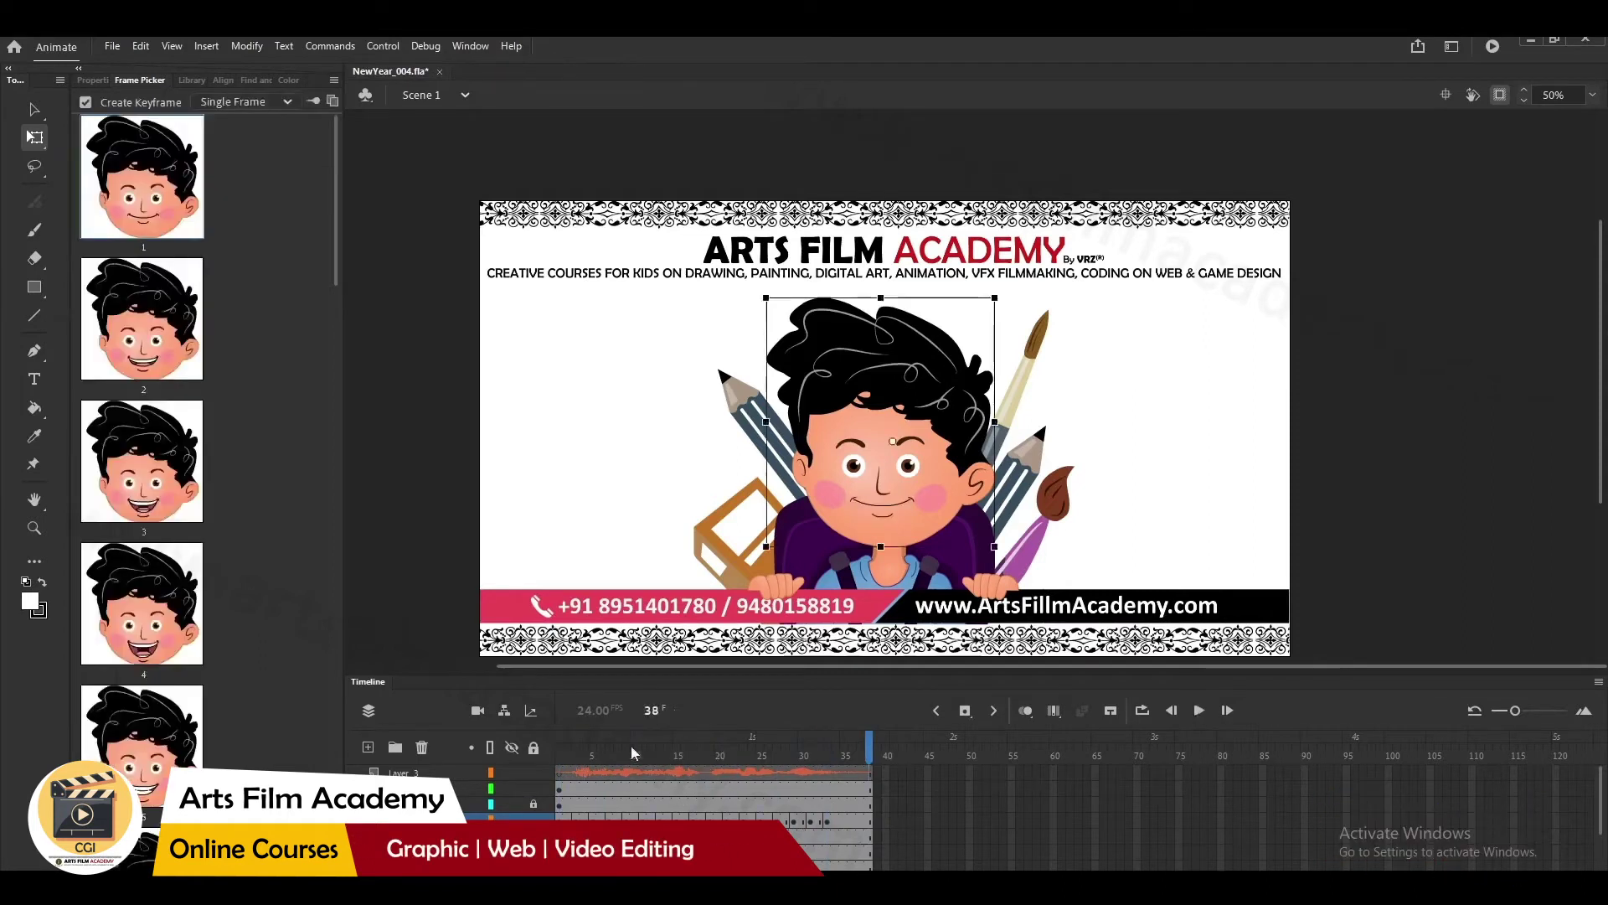
{"action": "left_click_drag", "start_coordinate": [624, 746], "coordinate": [535, 754]}
{"action": "key", "text": "Return"}
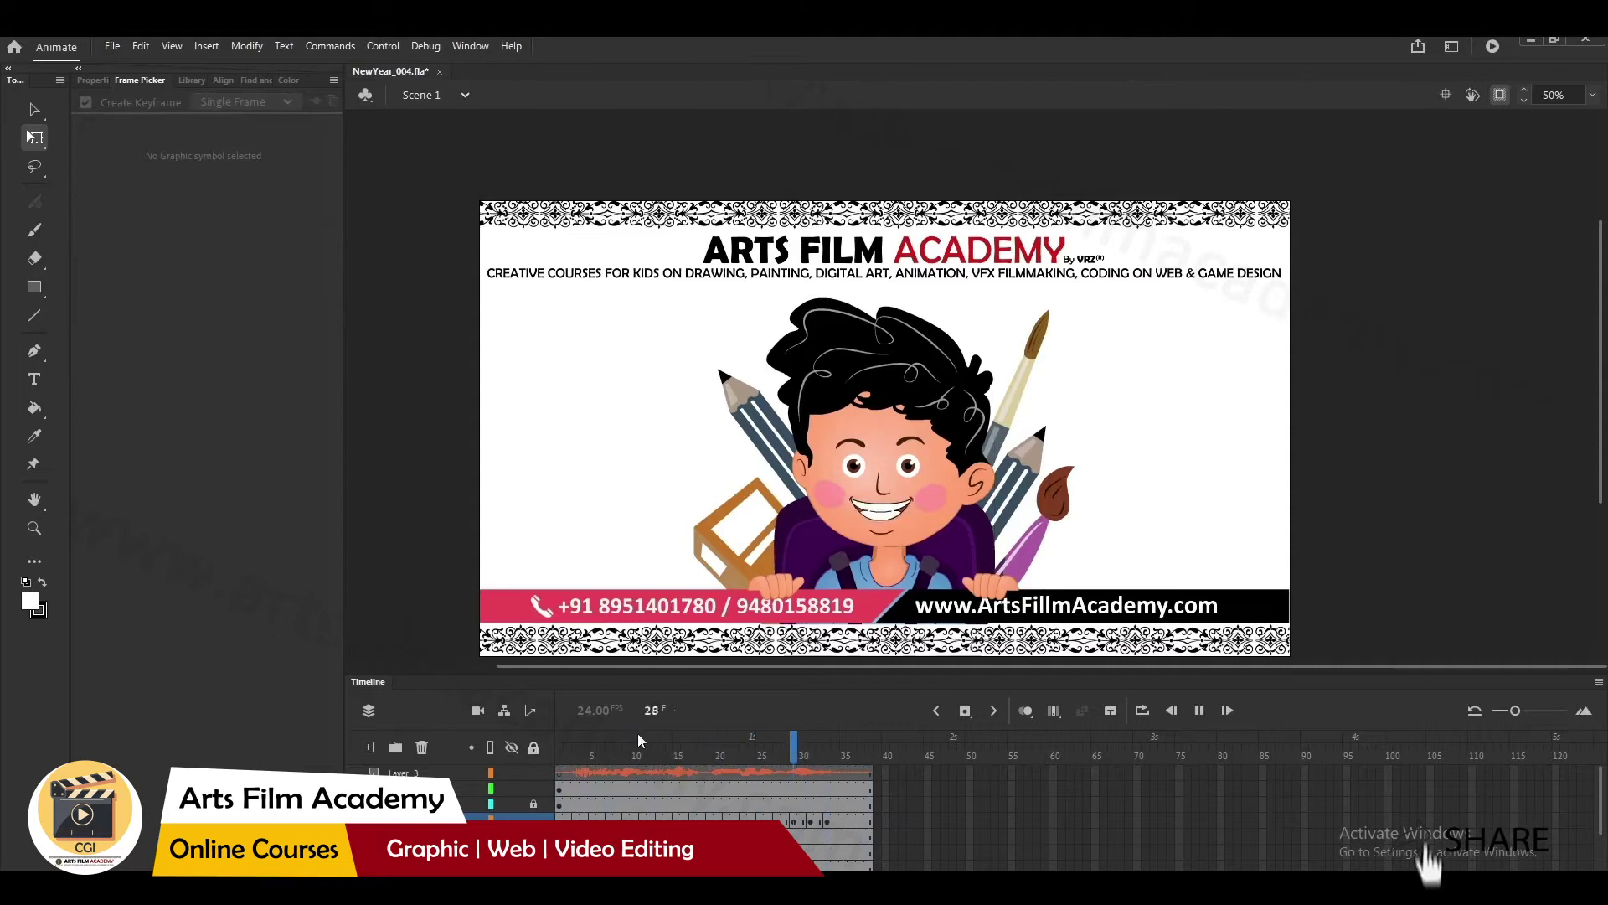
{"action": "left_click_drag", "start_coordinate": [866, 751], "coordinate": [523, 764]}
- Save NewYear_004.fla and return the playhead to the start of the timeline
{"action": "scroll", "coordinate": [1100, 467], "scroll_direction": "down", "scroll_amount": 1}
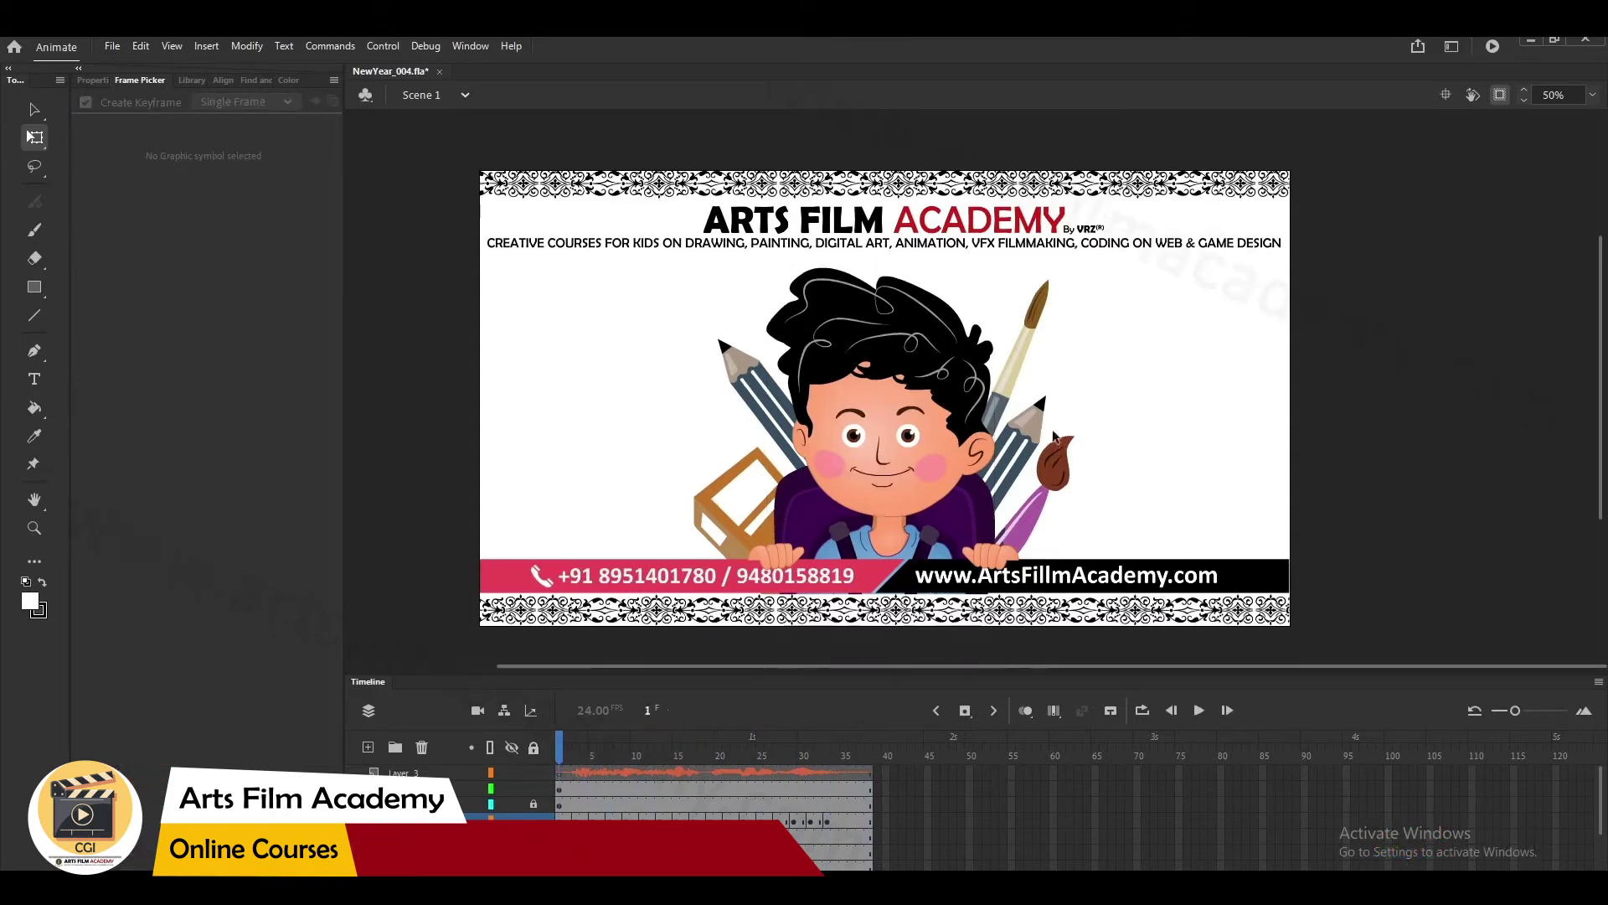
{"action": "key", "text": "ctrl+s"}
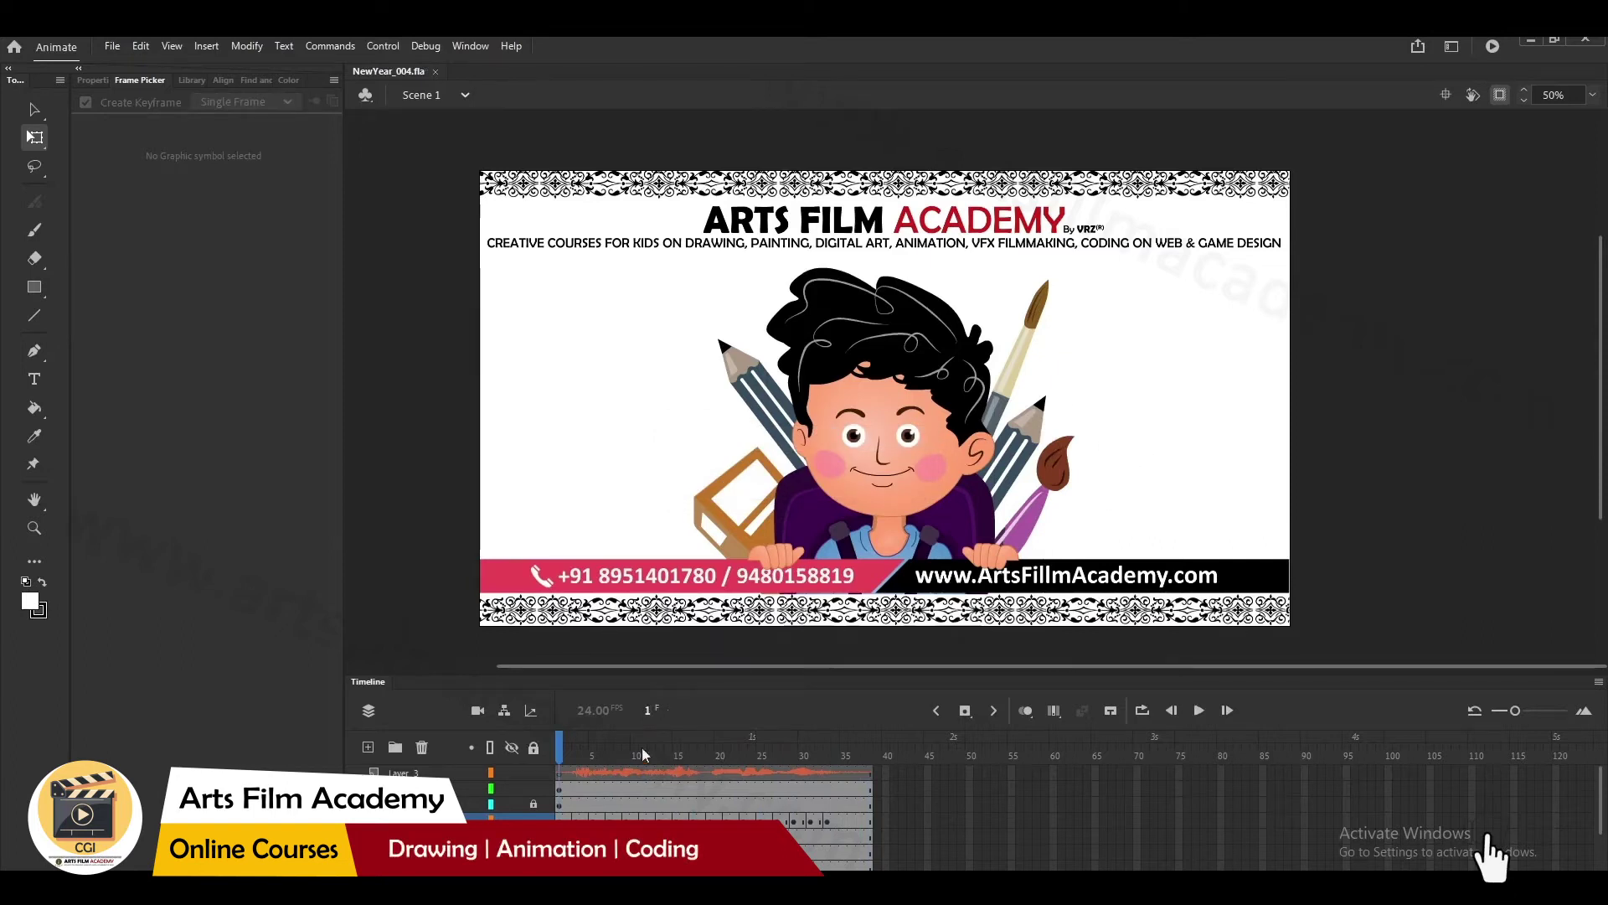
{"action": "left_click", "coordinate": [666, 762]}
{"action": "left_click_drag", "start_coordinate": [666, 762], "coordinate": [542, 692]}
{"action": "left_click_drag", "start_coordinate": [1144, 379], "coordinate": [1145, 402]}
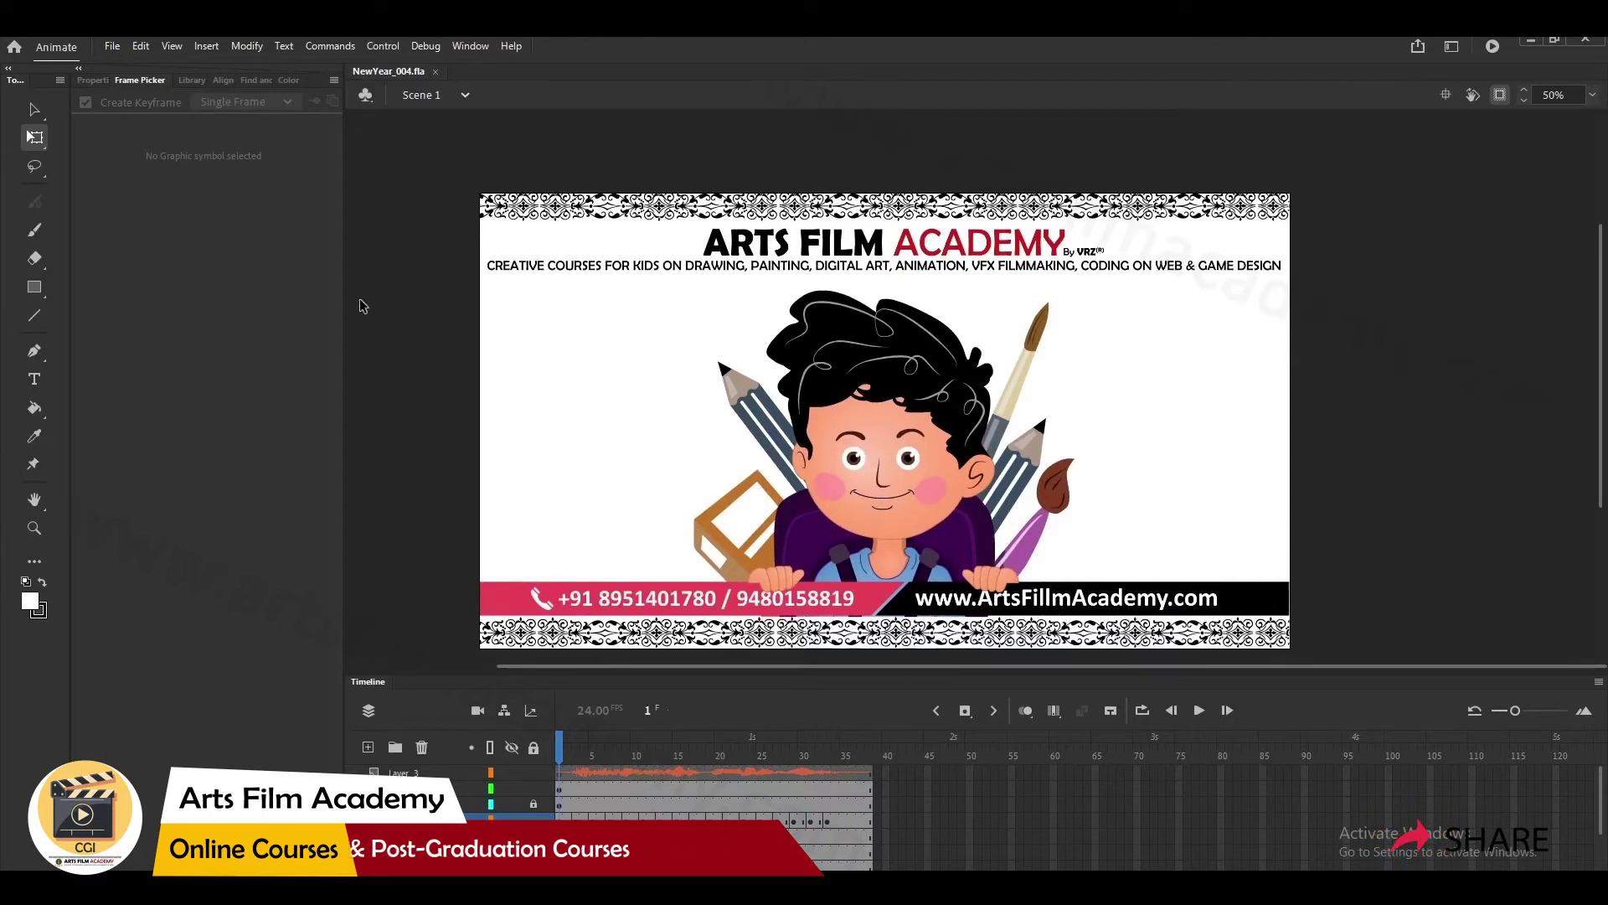
- Save the document as a new version named NewYear_005
{"action": "key", "text": "ctrl+shift+s"}
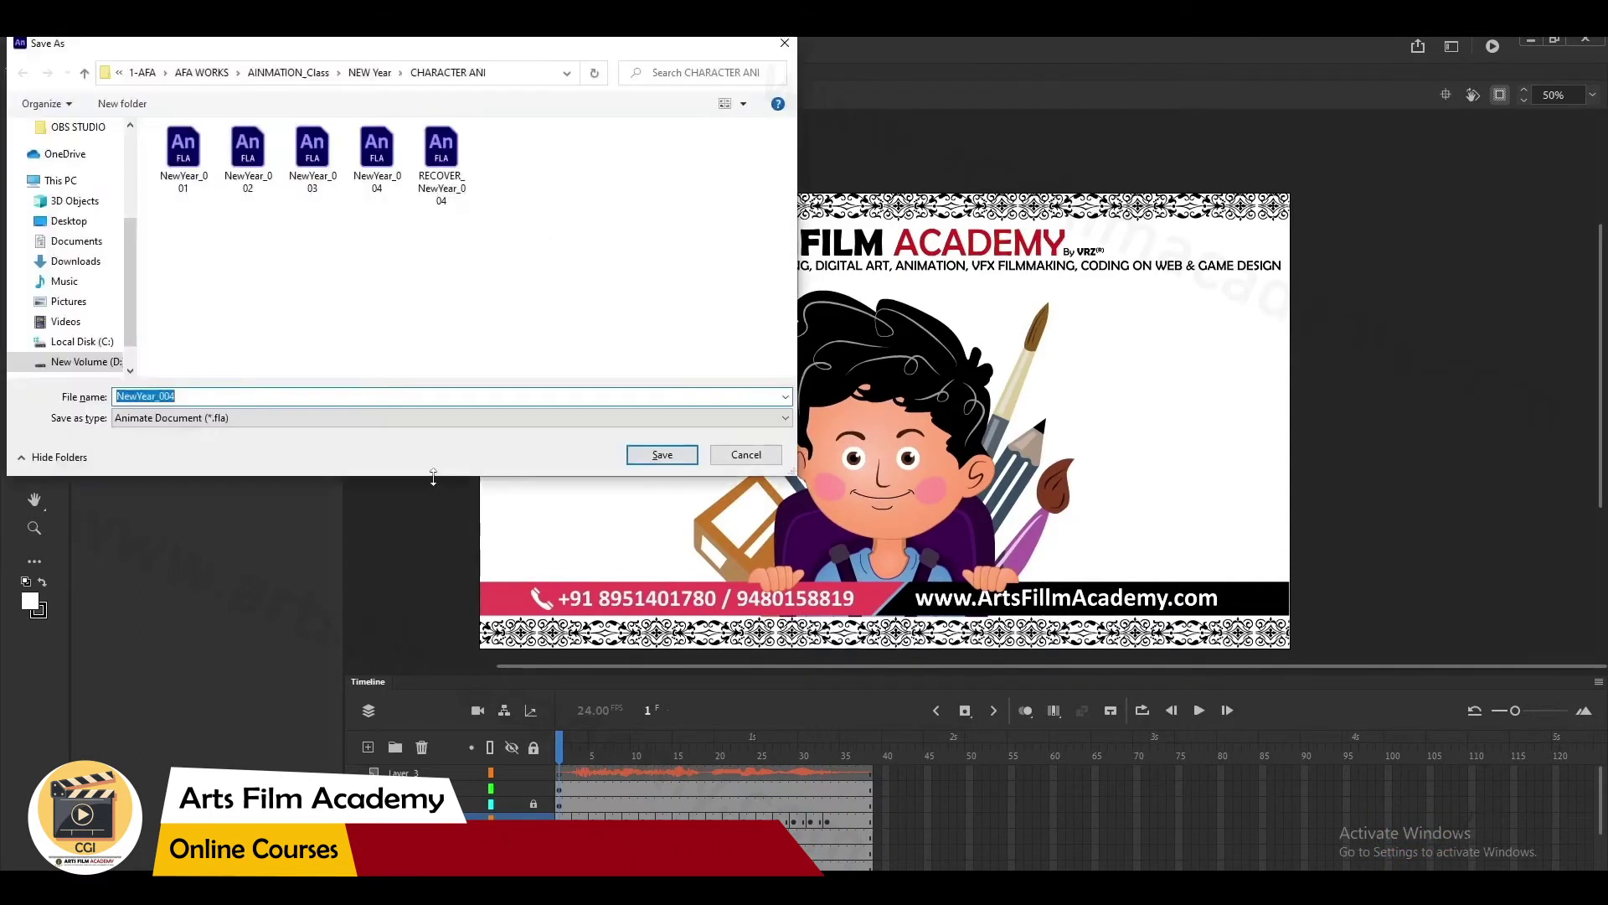
{"action": "type", "text": "5"}
{"action": "key", "text": "Return"}
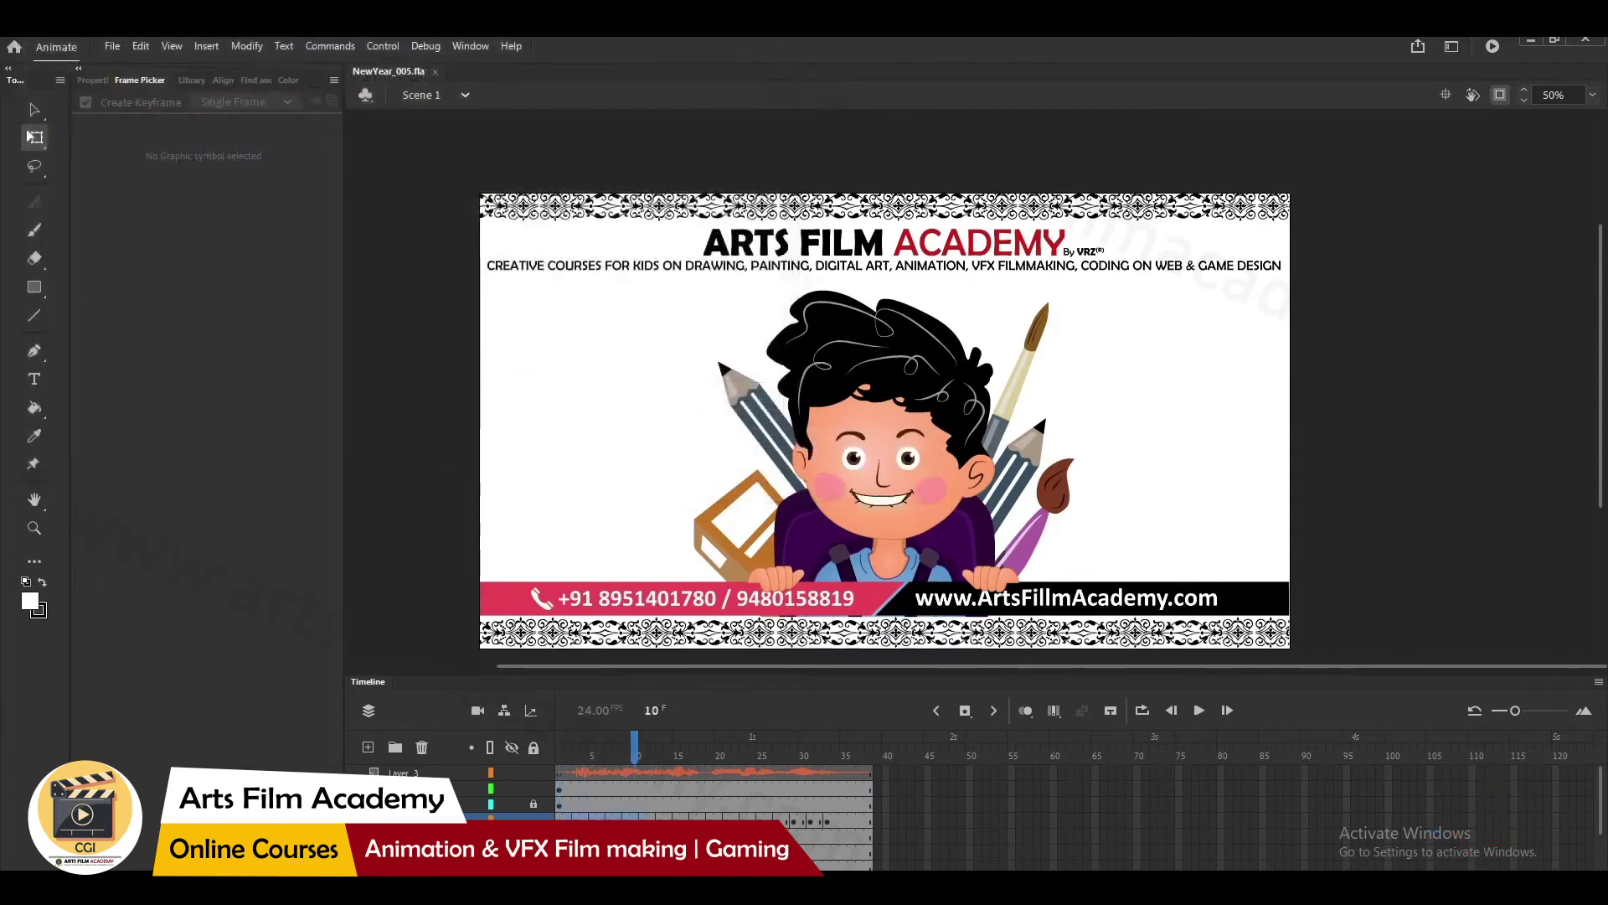
- Clear the manual lip-sync keyframes after frame 1 on the Head layer and return the playhead to frame 1
{"action": "left_click", "coordinate": [844, 833]}
{"action": "right_click", "coordinate": [831, 825]}
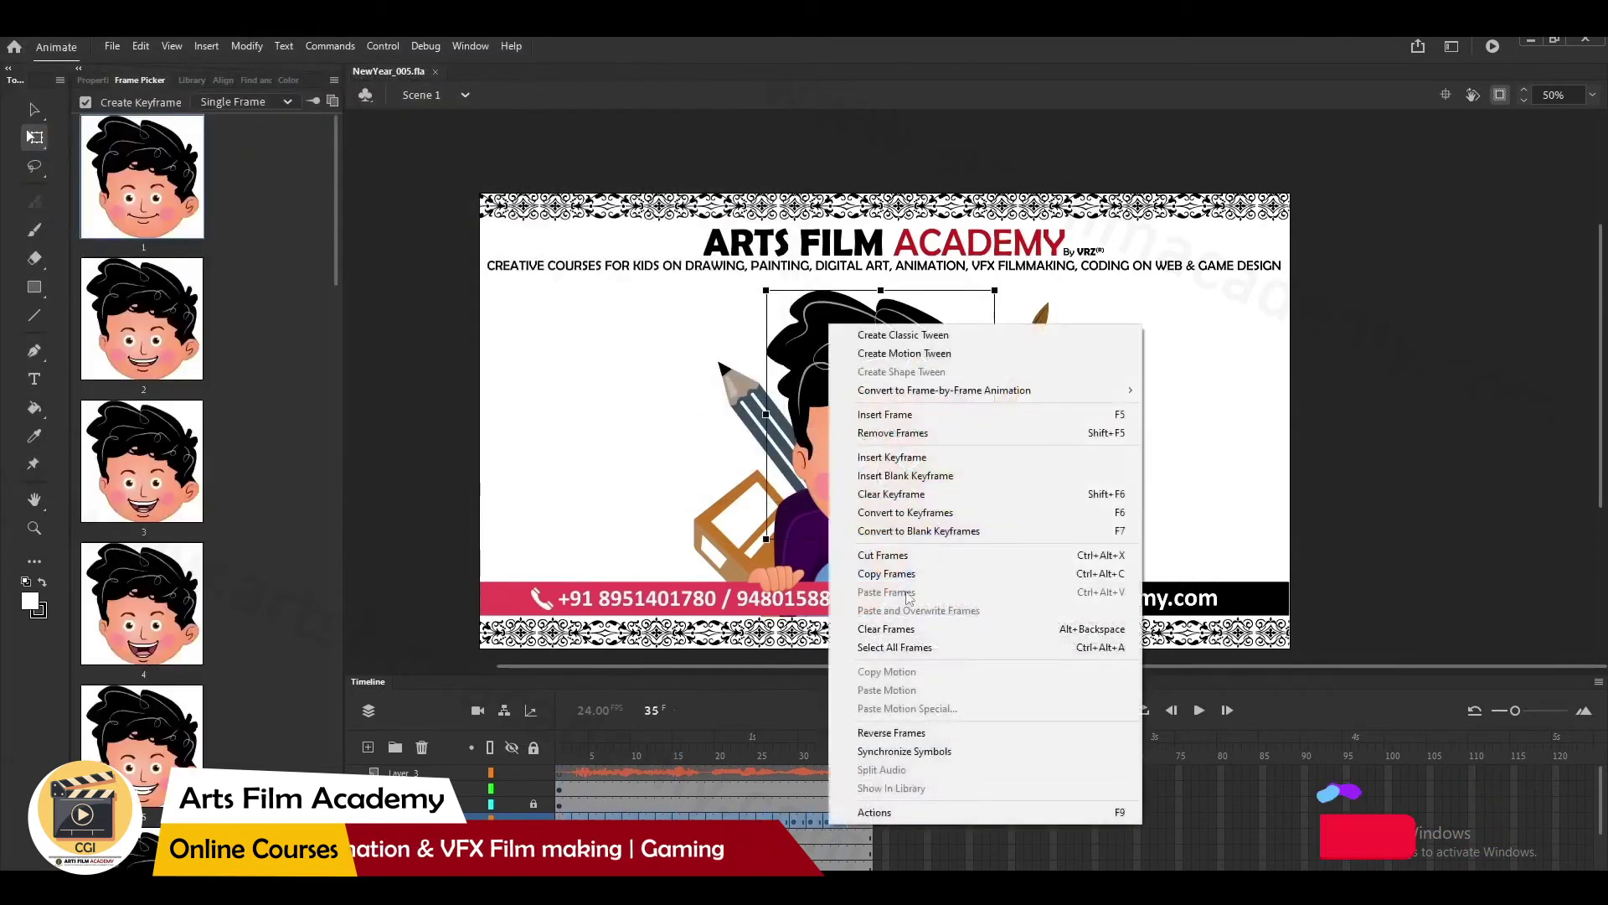
{"action": "left_click", "coordinate": [898, 494]}
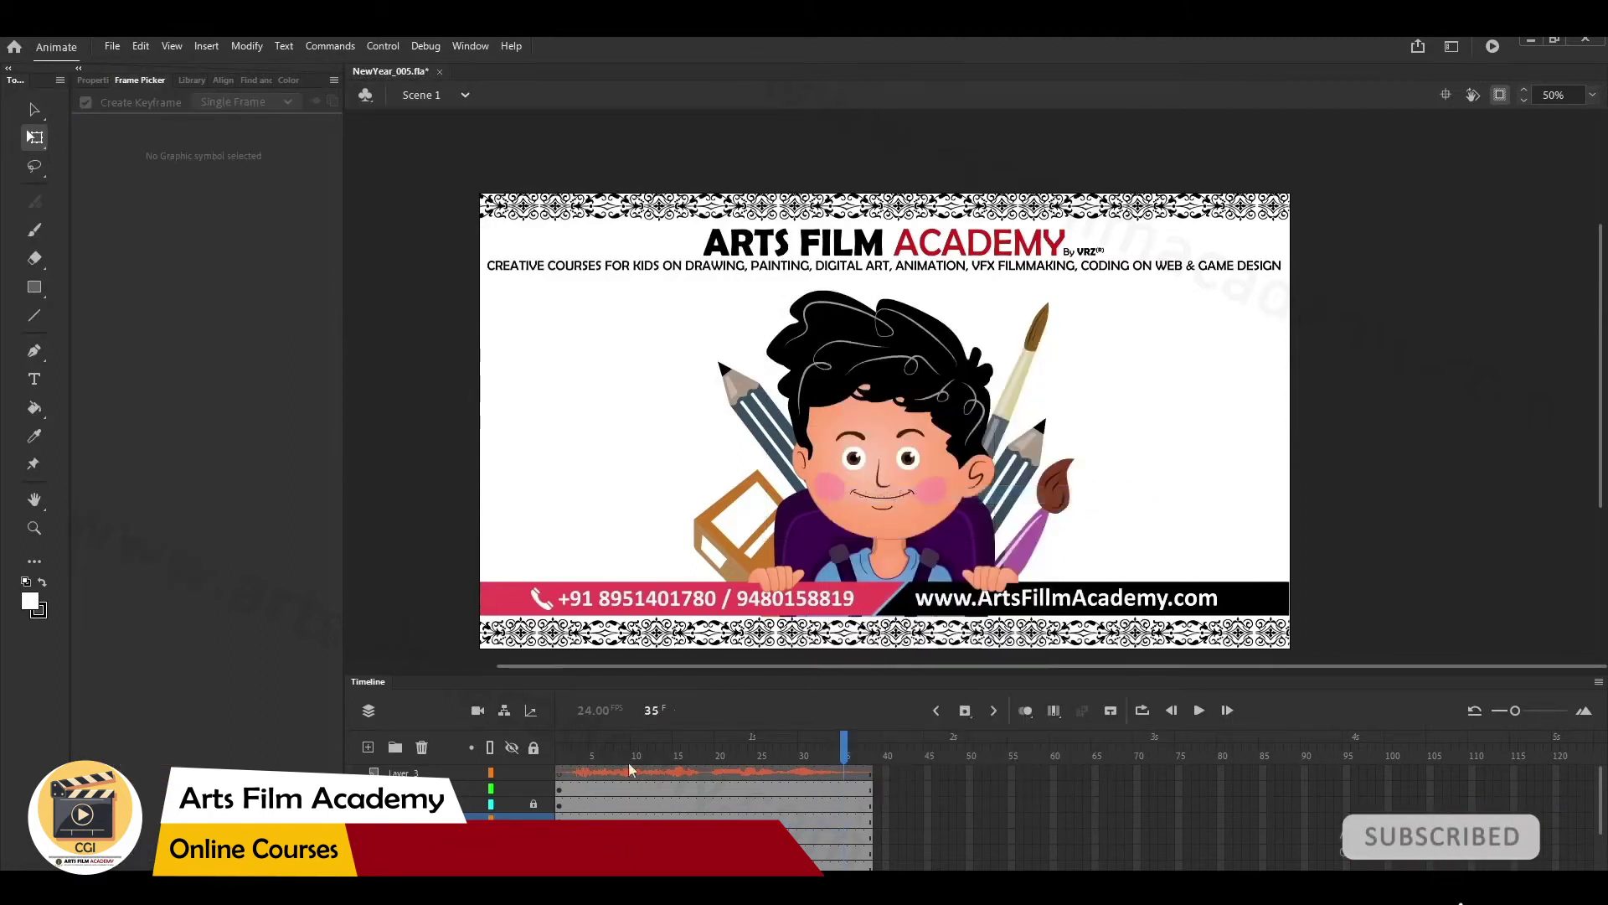
{"action": "left_click", "coordinate": [575, 751]}
{"action": "left_click_drag", "start_coordinate": [574, 751], "coordinate": [514, 759]}
- Open the Lip Syncing setup for the Head graphic at frame 1 and move the dialog clear of the character
{"action": "left_click", "coordinate": [875, 442]}
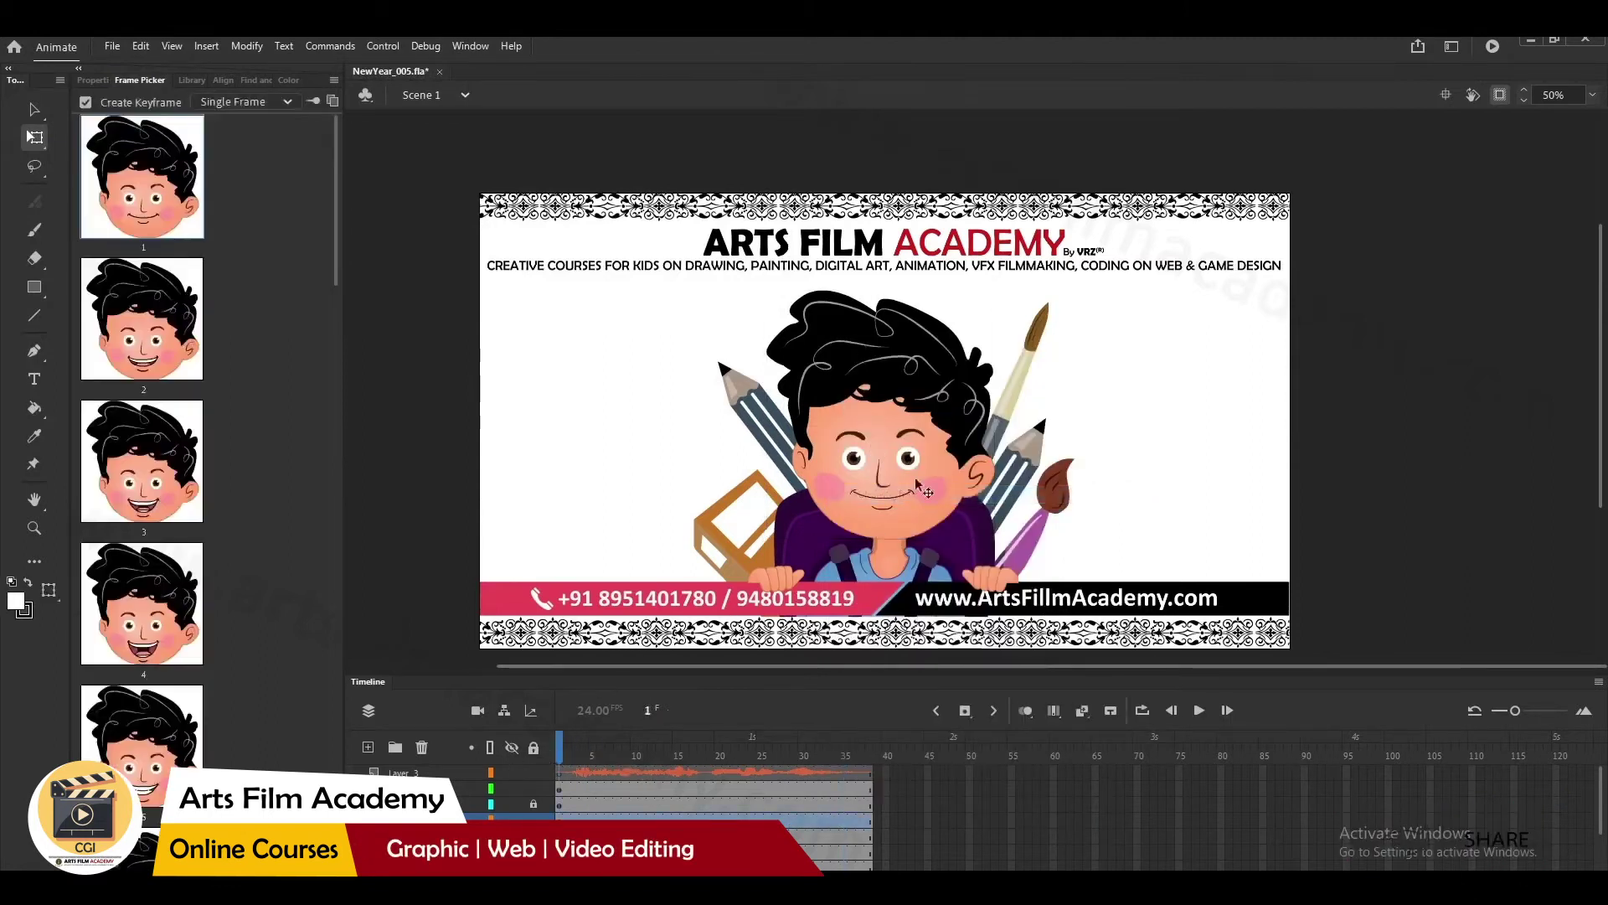
{"action": "left_click", "coordinate": [87, 80]}
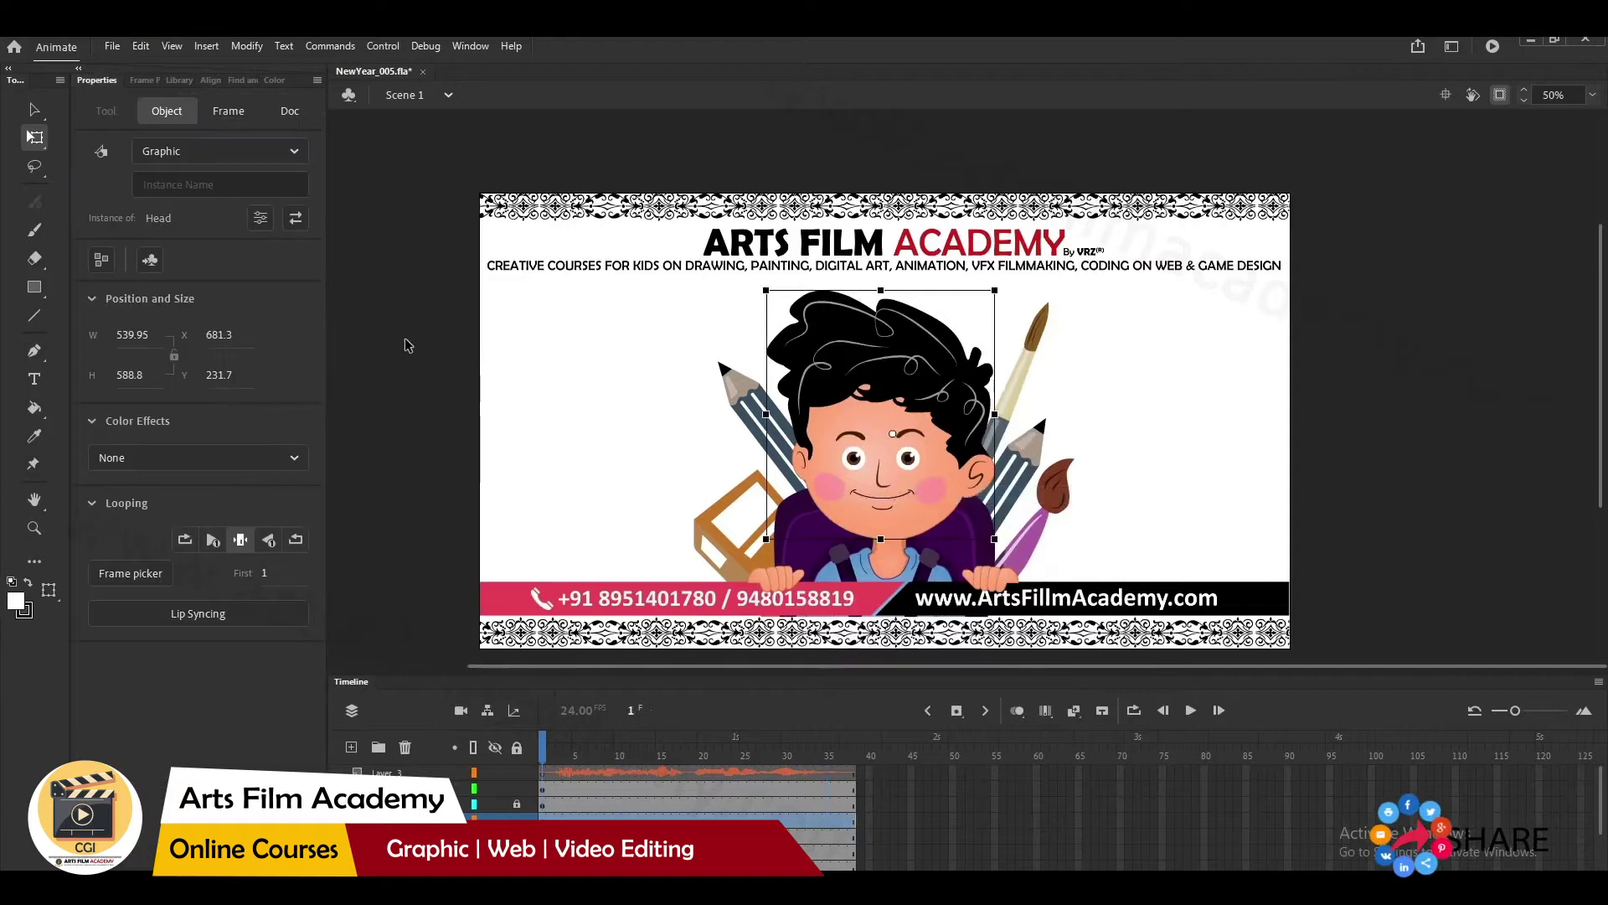
{"action": "left_click", "coordinate": [406, 344]}
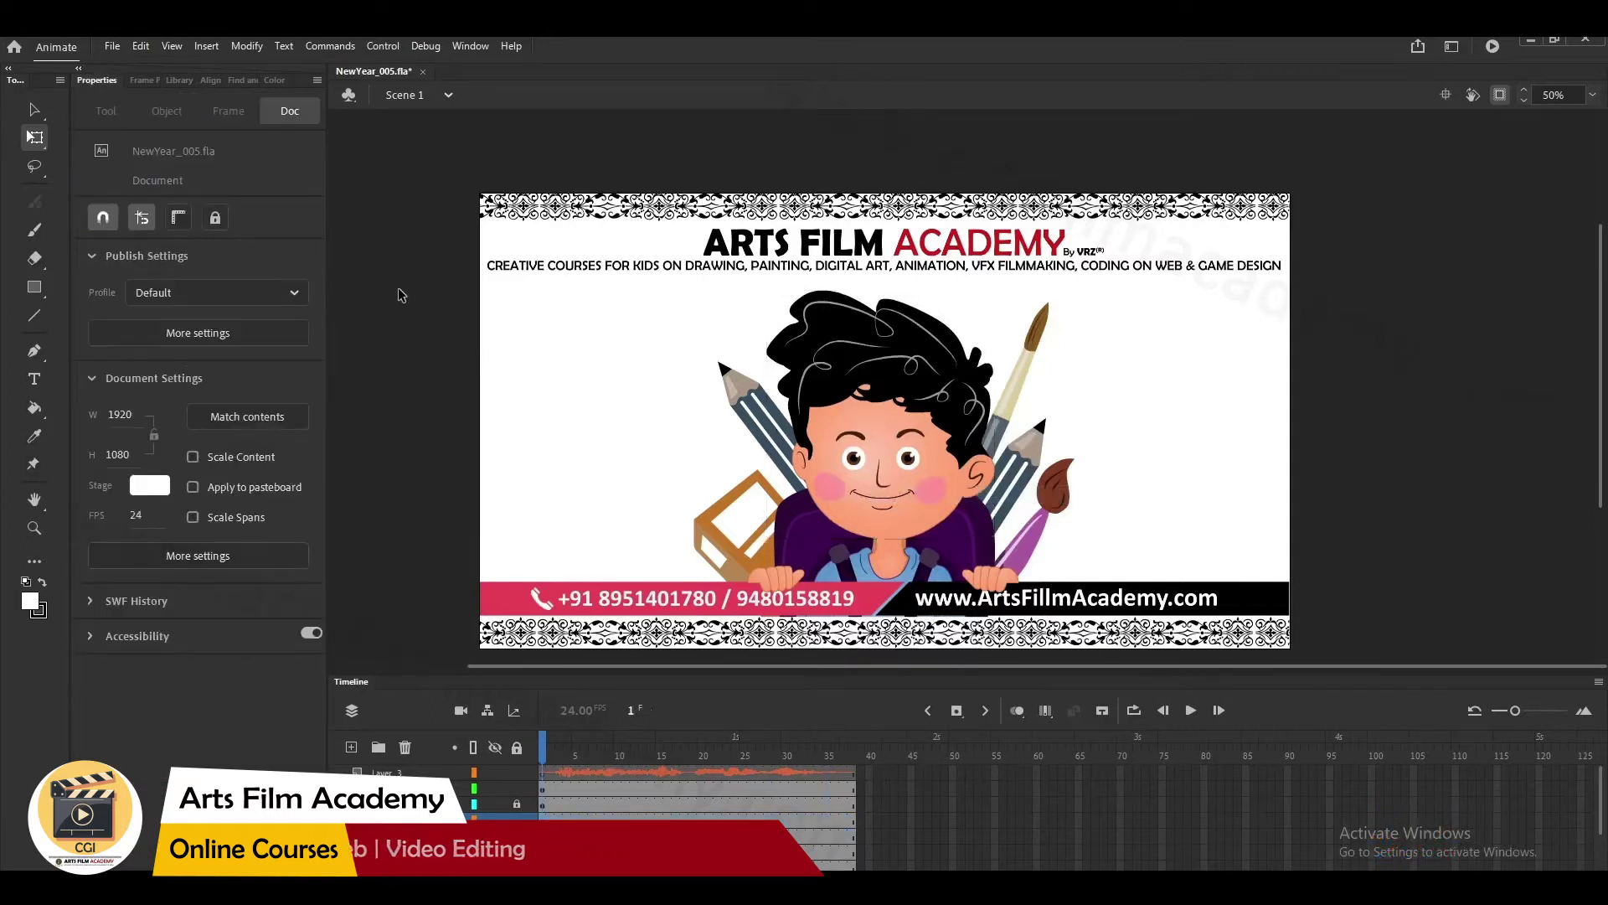
{"action": "left_click", "coordinate": [829, 466]}
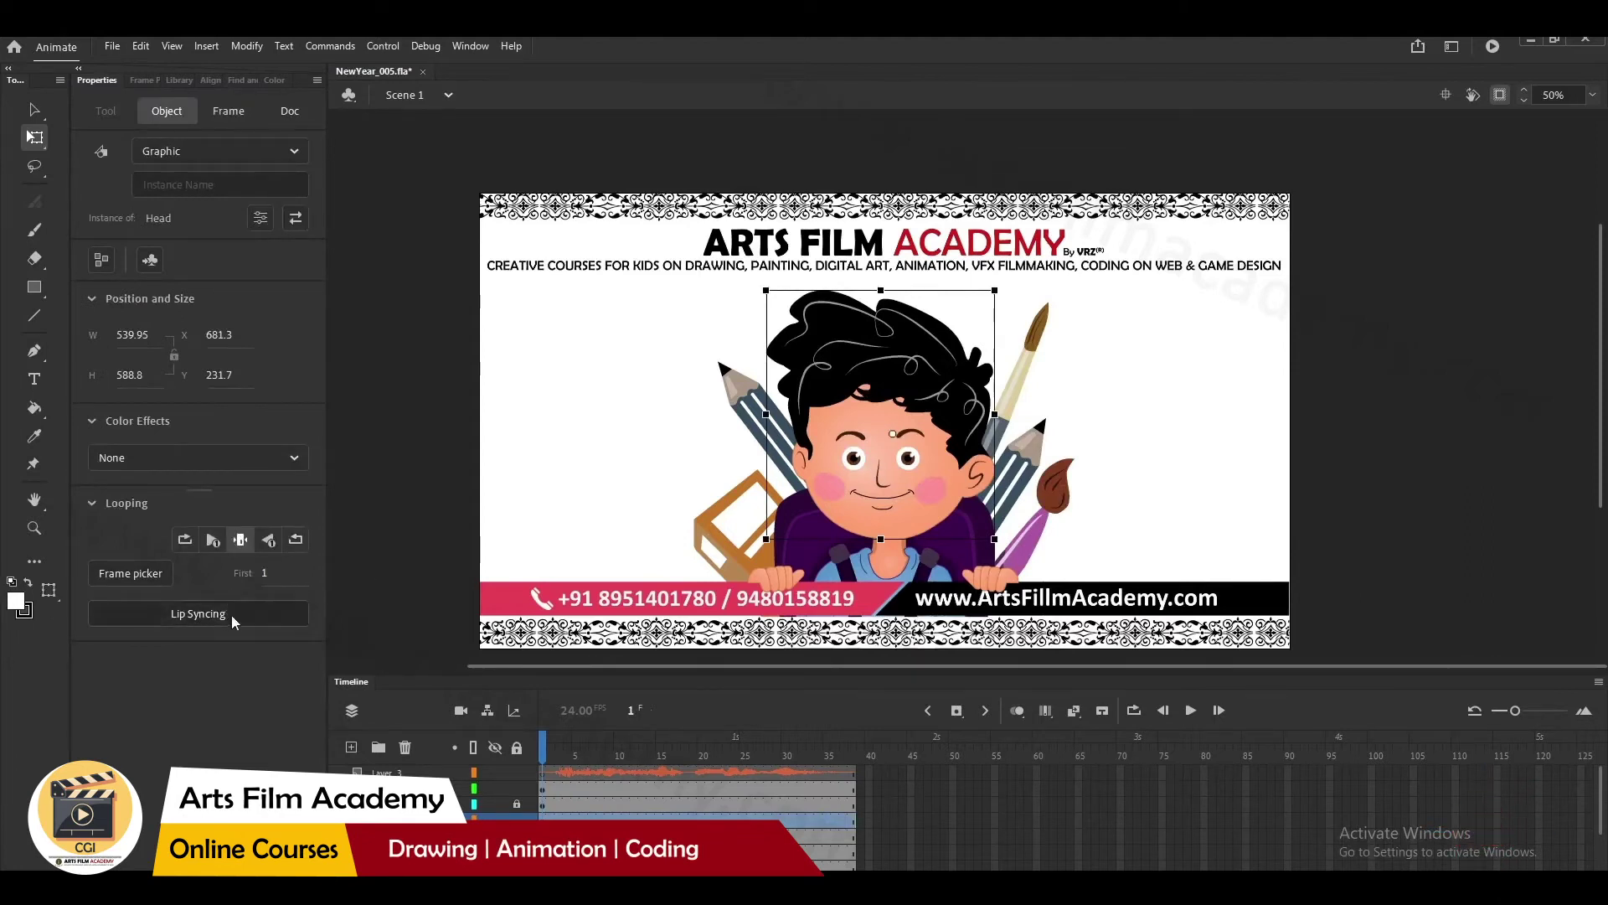
{"action": "left_click", "coordinate": [176, 618]}
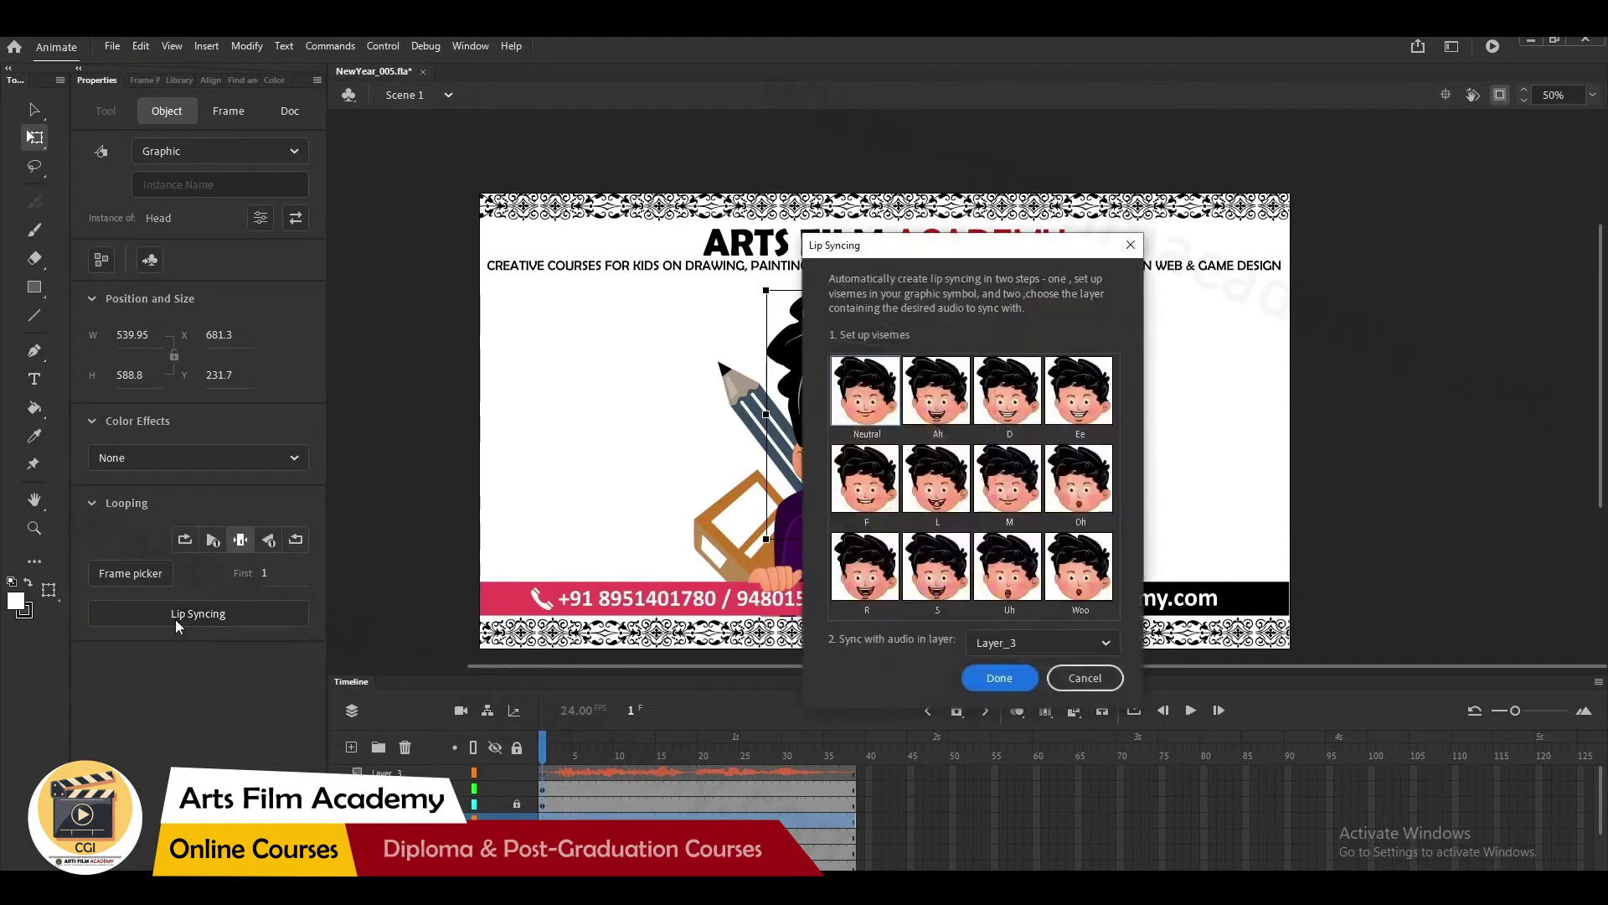
{"action": "left_click_drag", "start_coordinate": [863, 247], "coordinate": [1202, 137]}
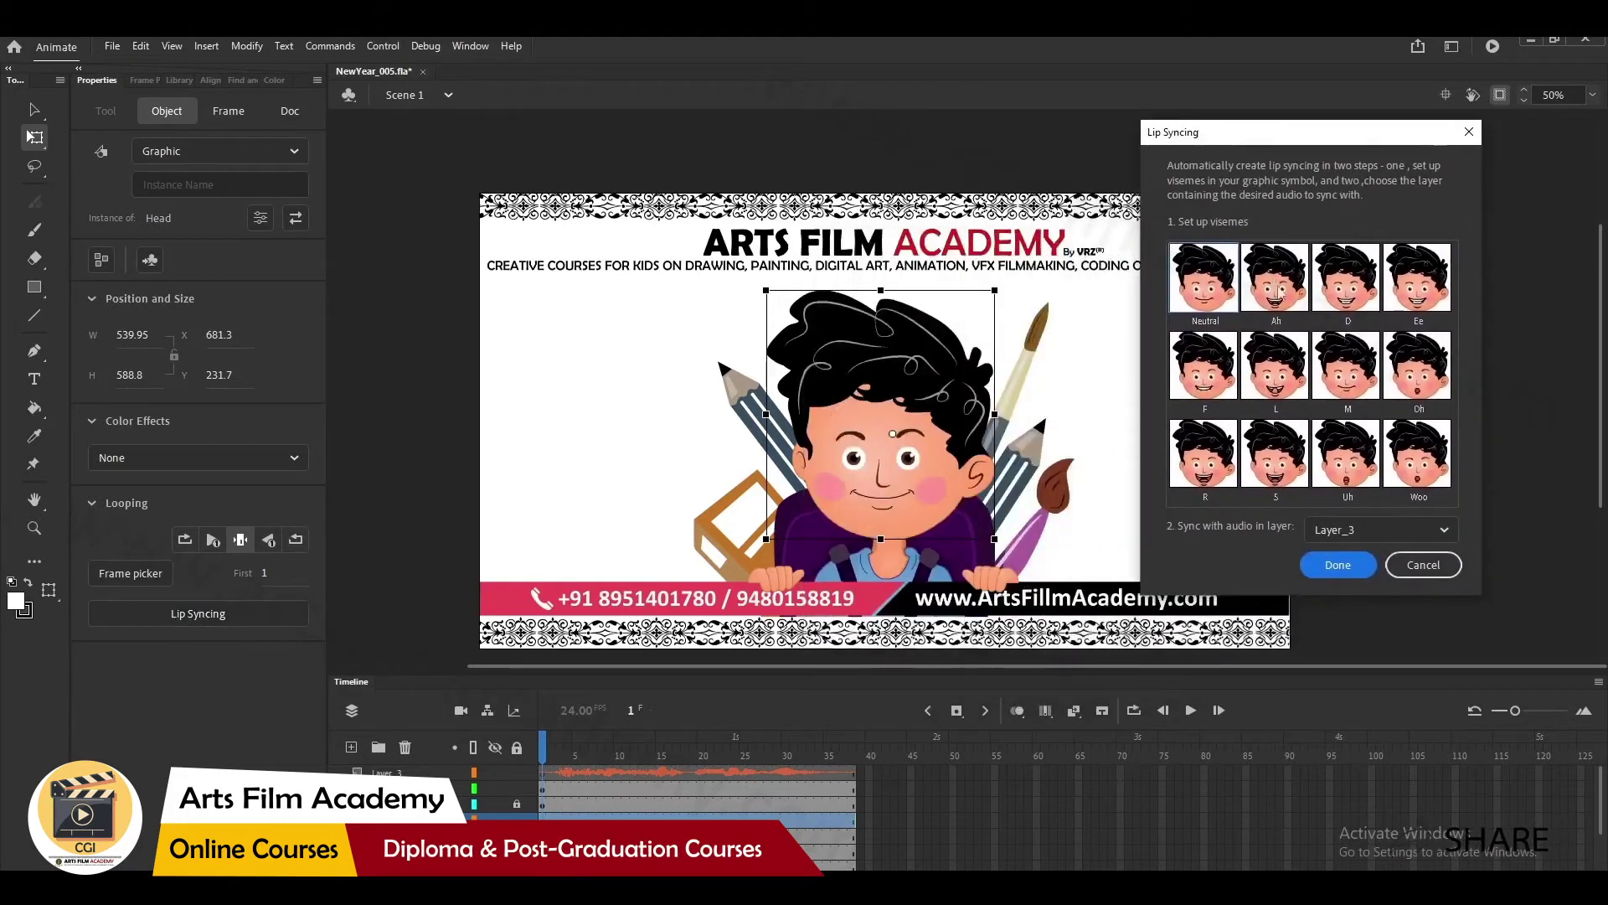
- Review the mouth poses for the Ah viseme and assign pose 3 to it
{"action": "left_click", "coordinate": [1284, 279]}
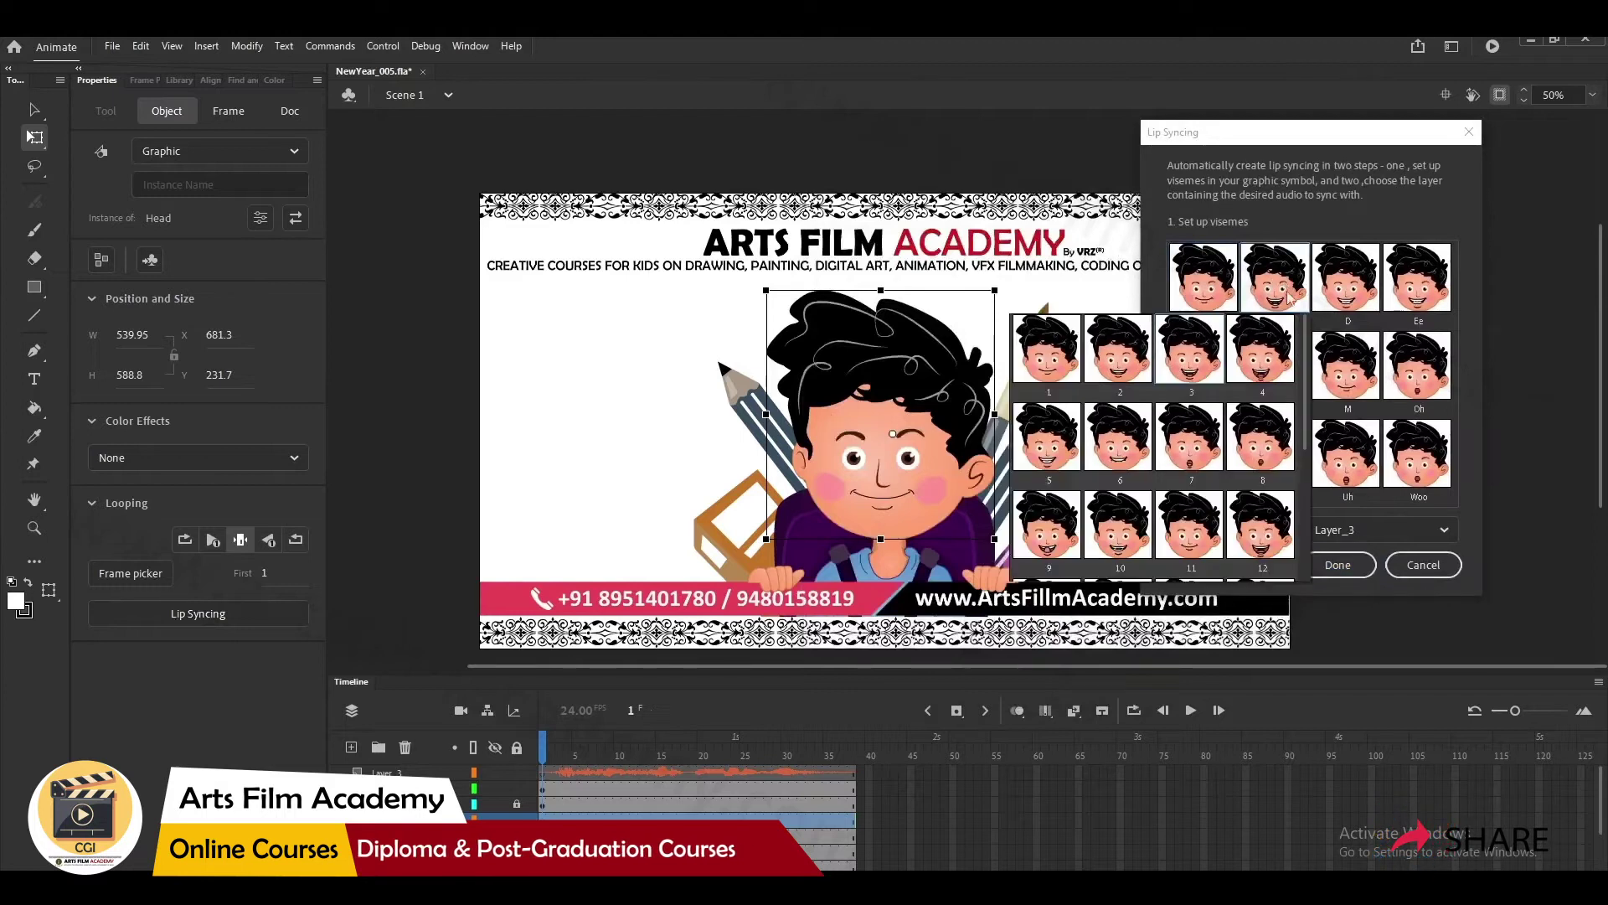
{"action": "left_click", "coordinate": [1266, 303]}
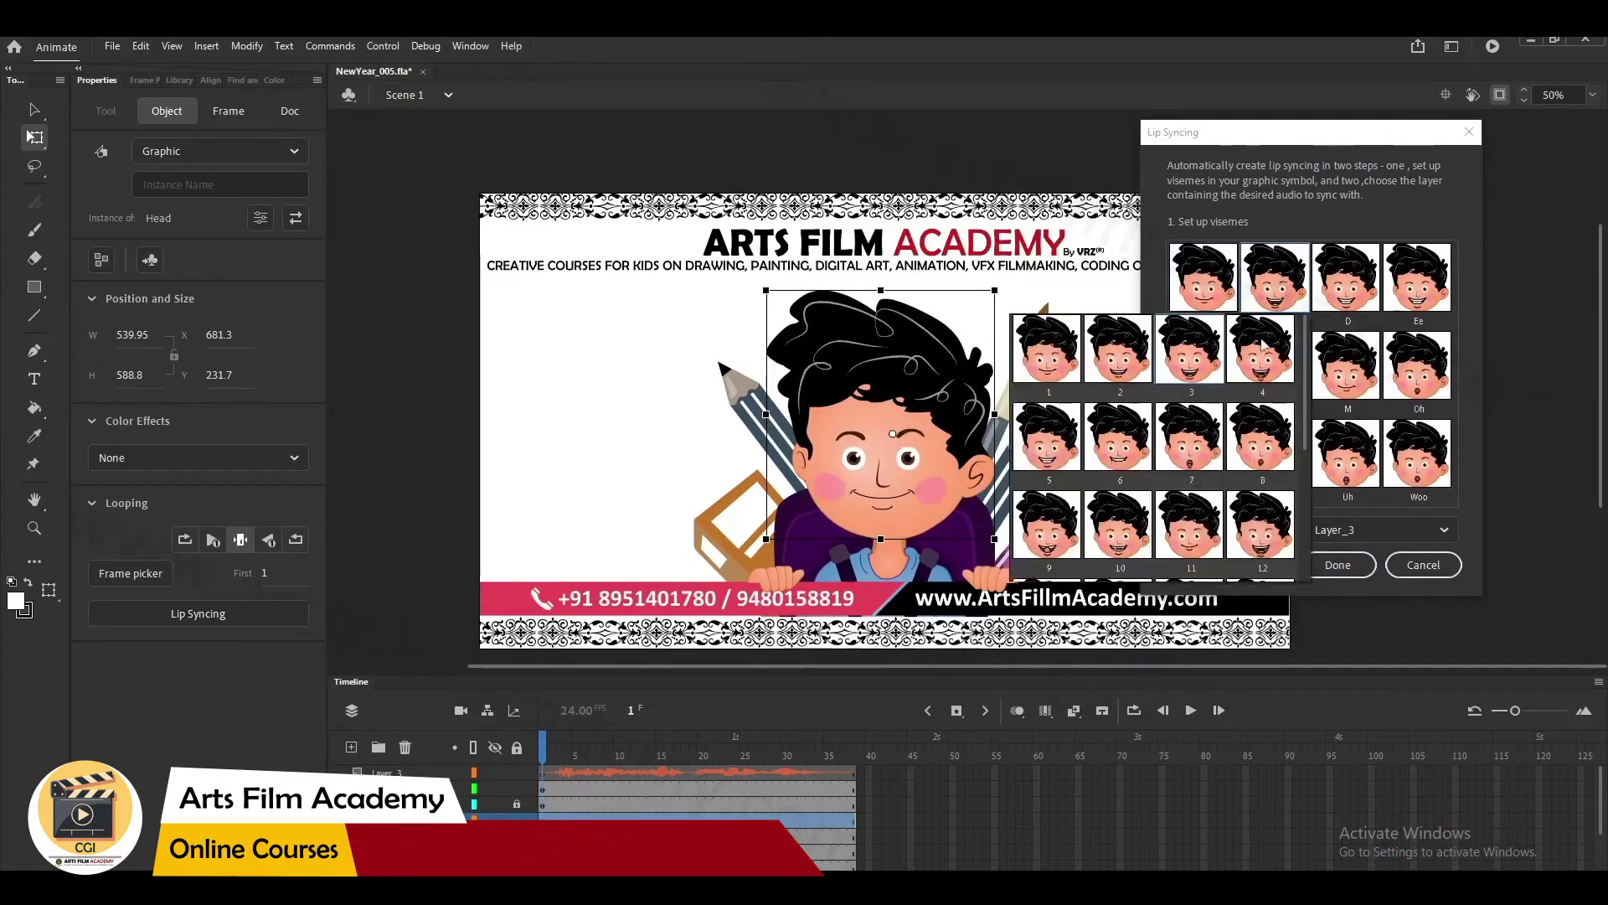
{"action": "left_click", "coordinate": [1266, 300]}
{"action": "left_click", "coordinate": [1313, 207]}
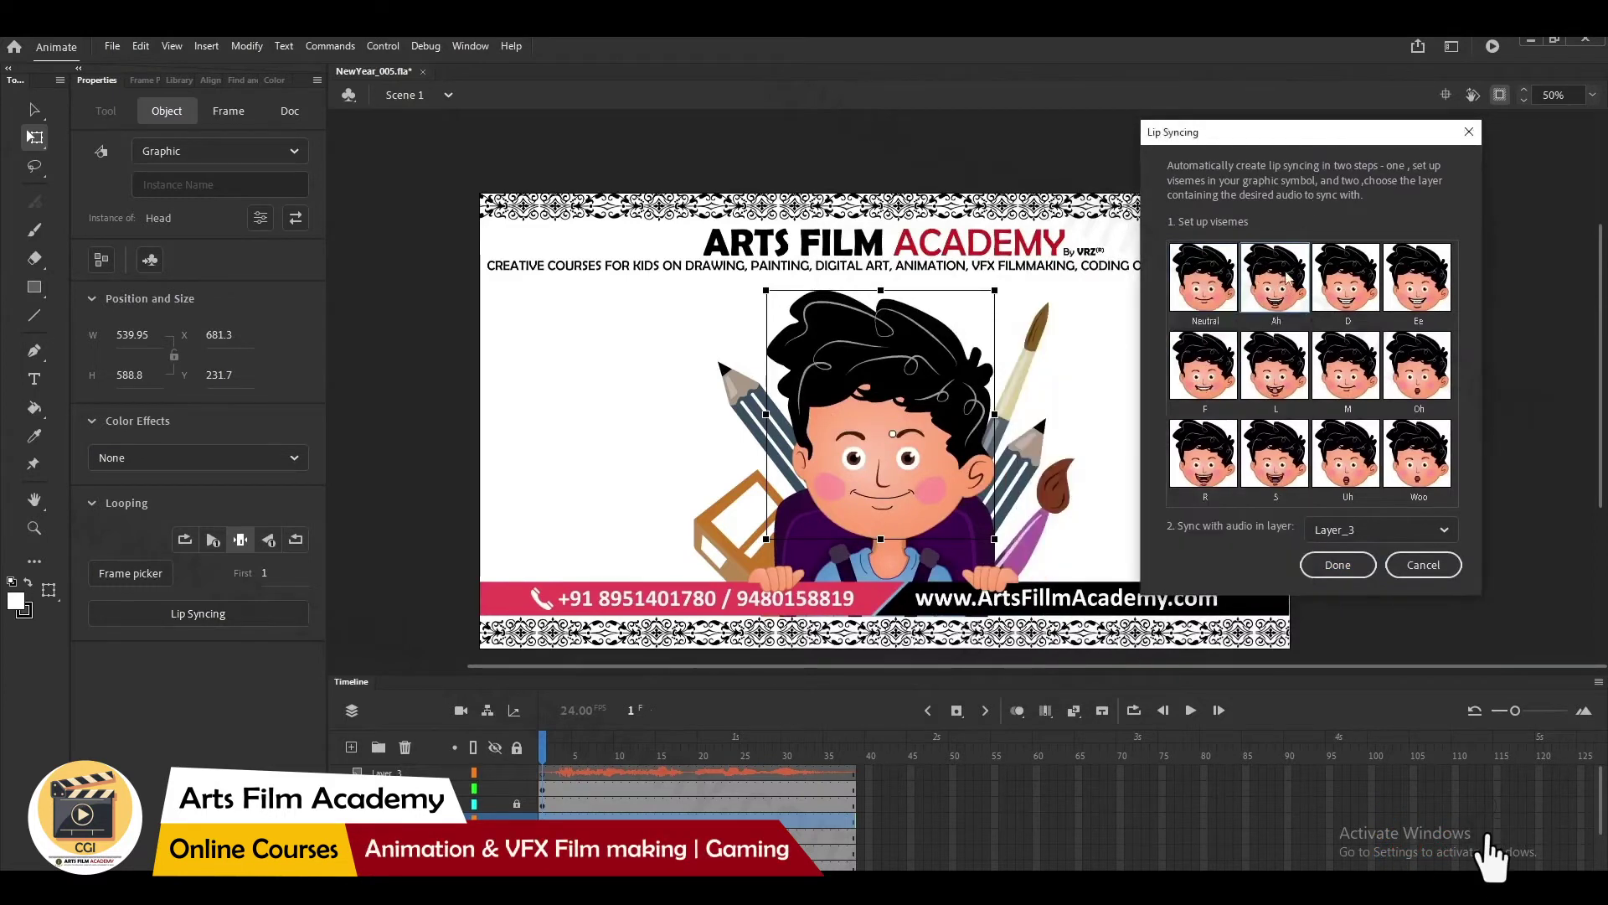
{"action": "left_click", "coordinate": [1275, 296]}
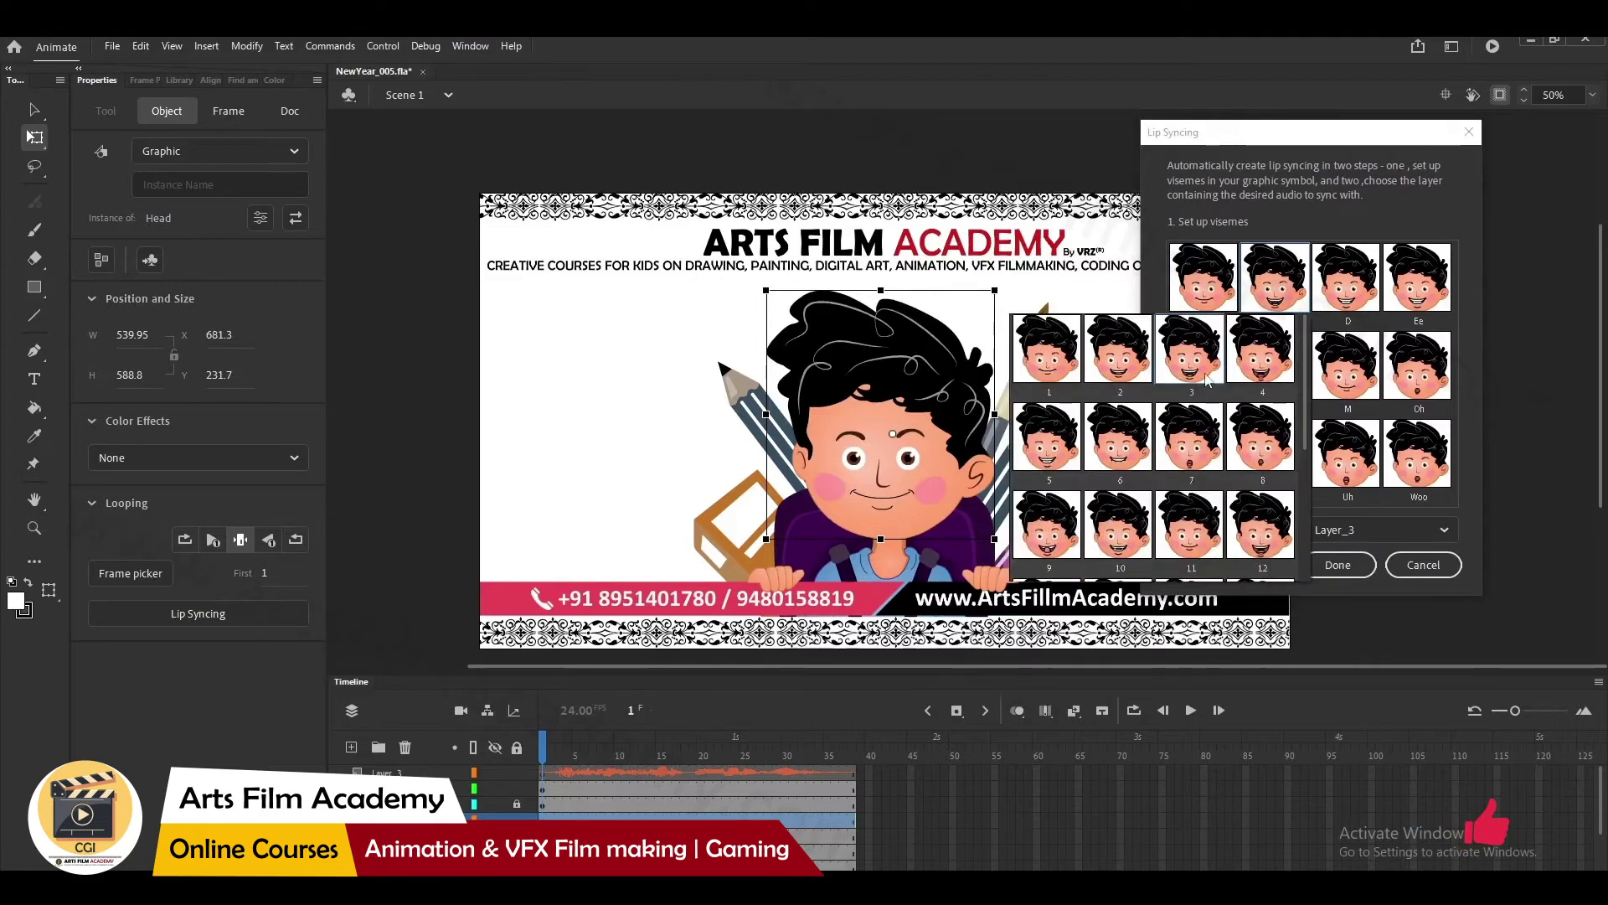
{"action": "left_click", "coordinate": [1162, 361]}
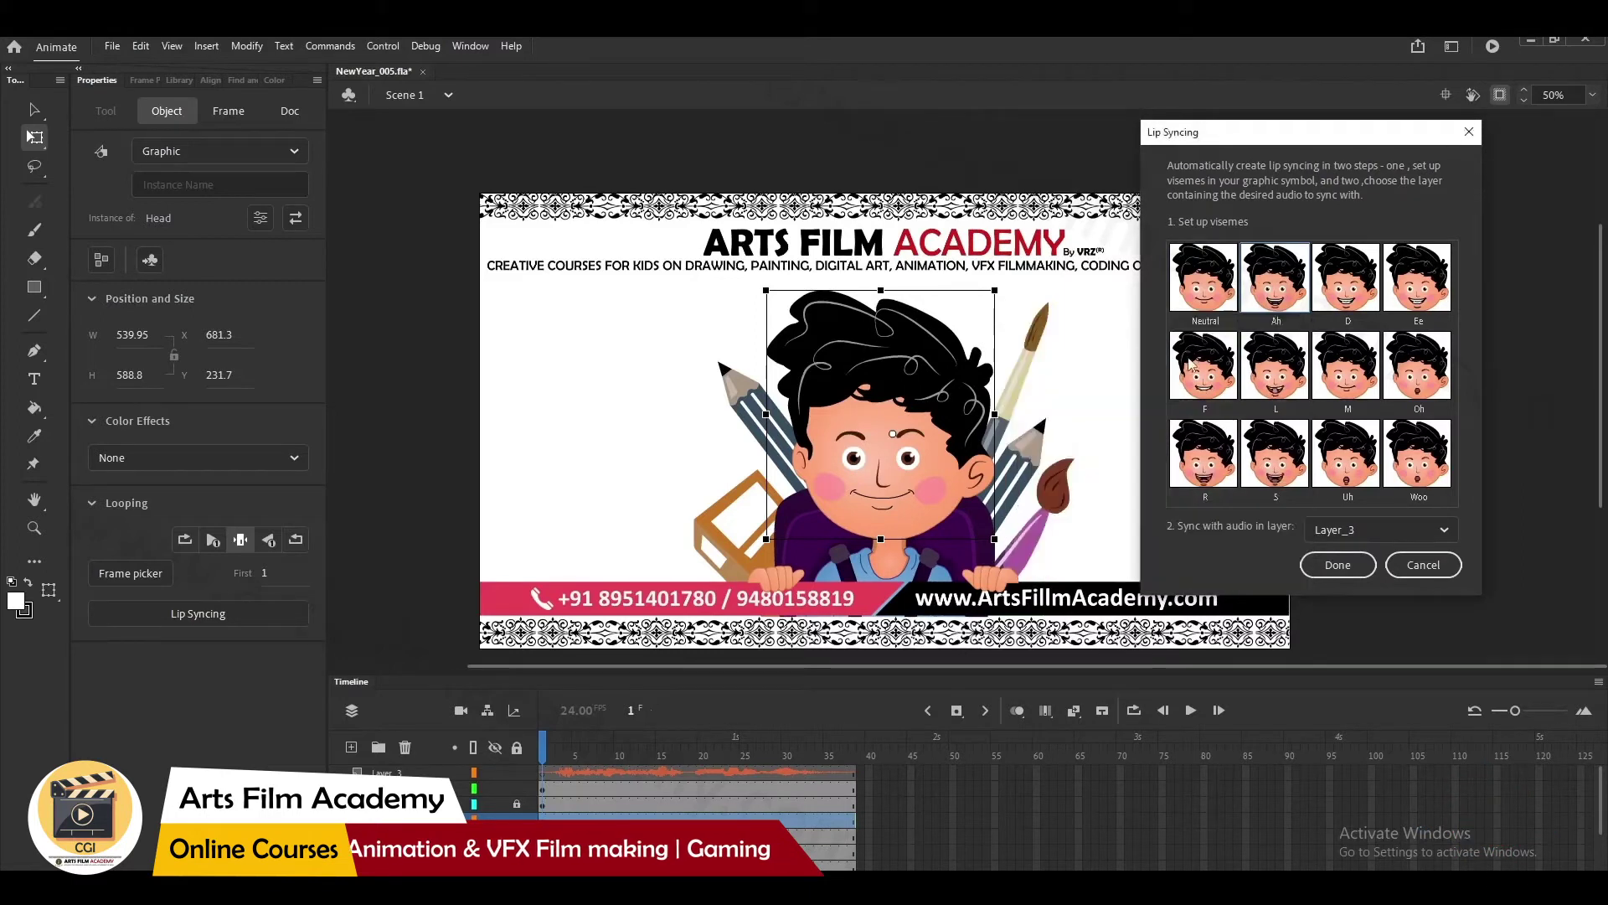
- Go through the D, Ee and F visemes, assigning pose 5 to Ee and pose 6 to F
{"action": "left_click", "coordinate": [1346, 276]}
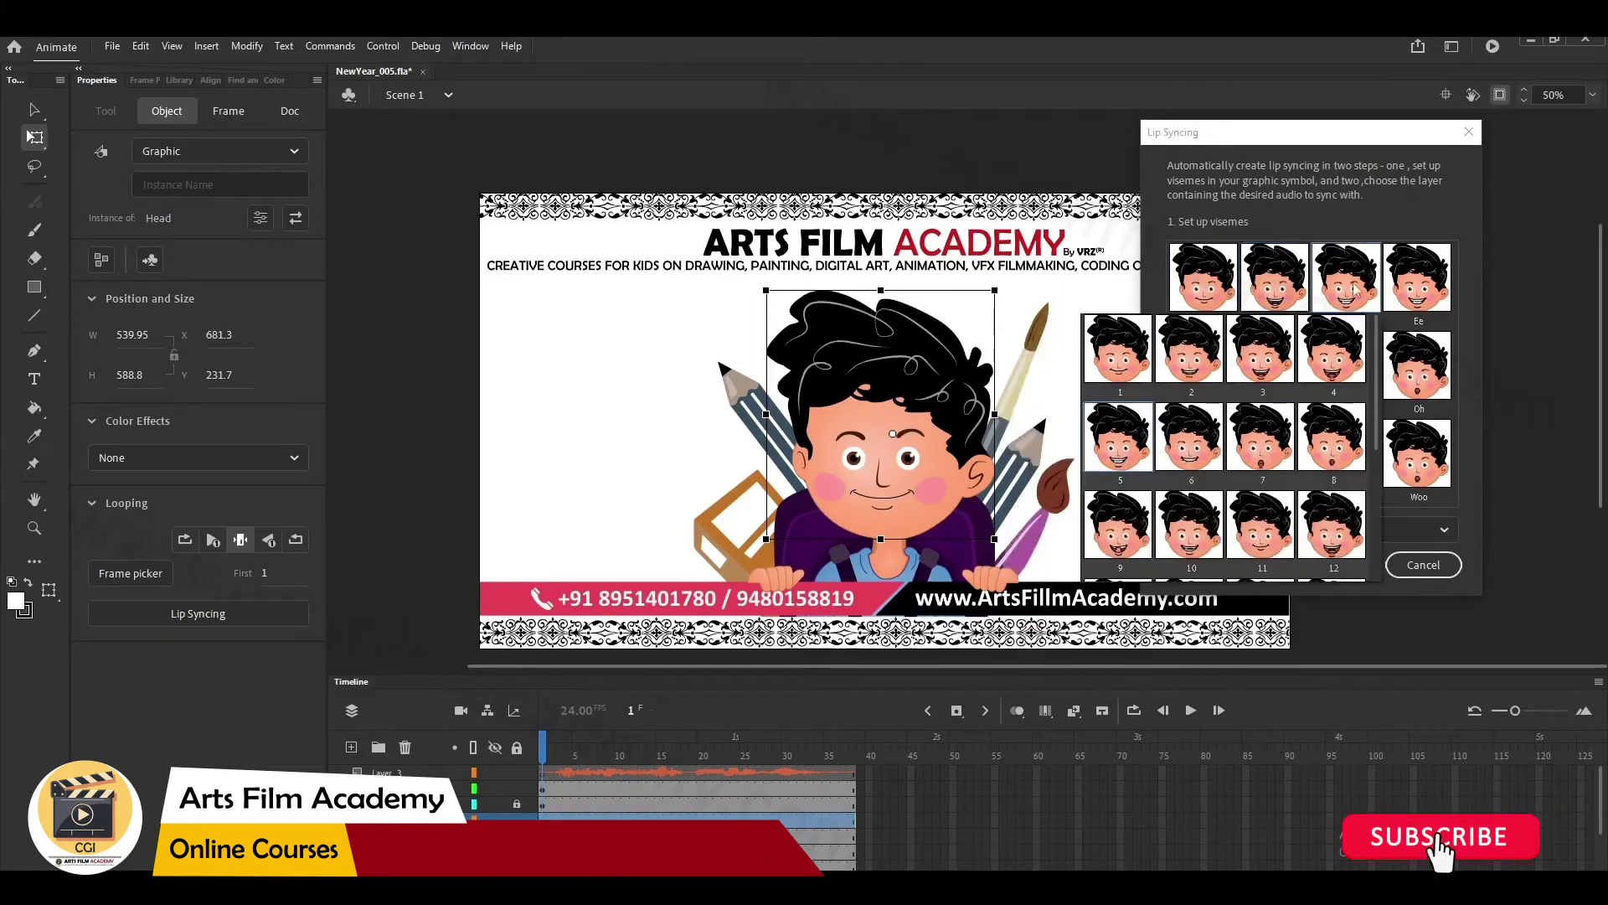
{"action": "left_click", "coordinate": [1248, 382]}
{"action": "left_click", "coordinate": [1424, 285]}
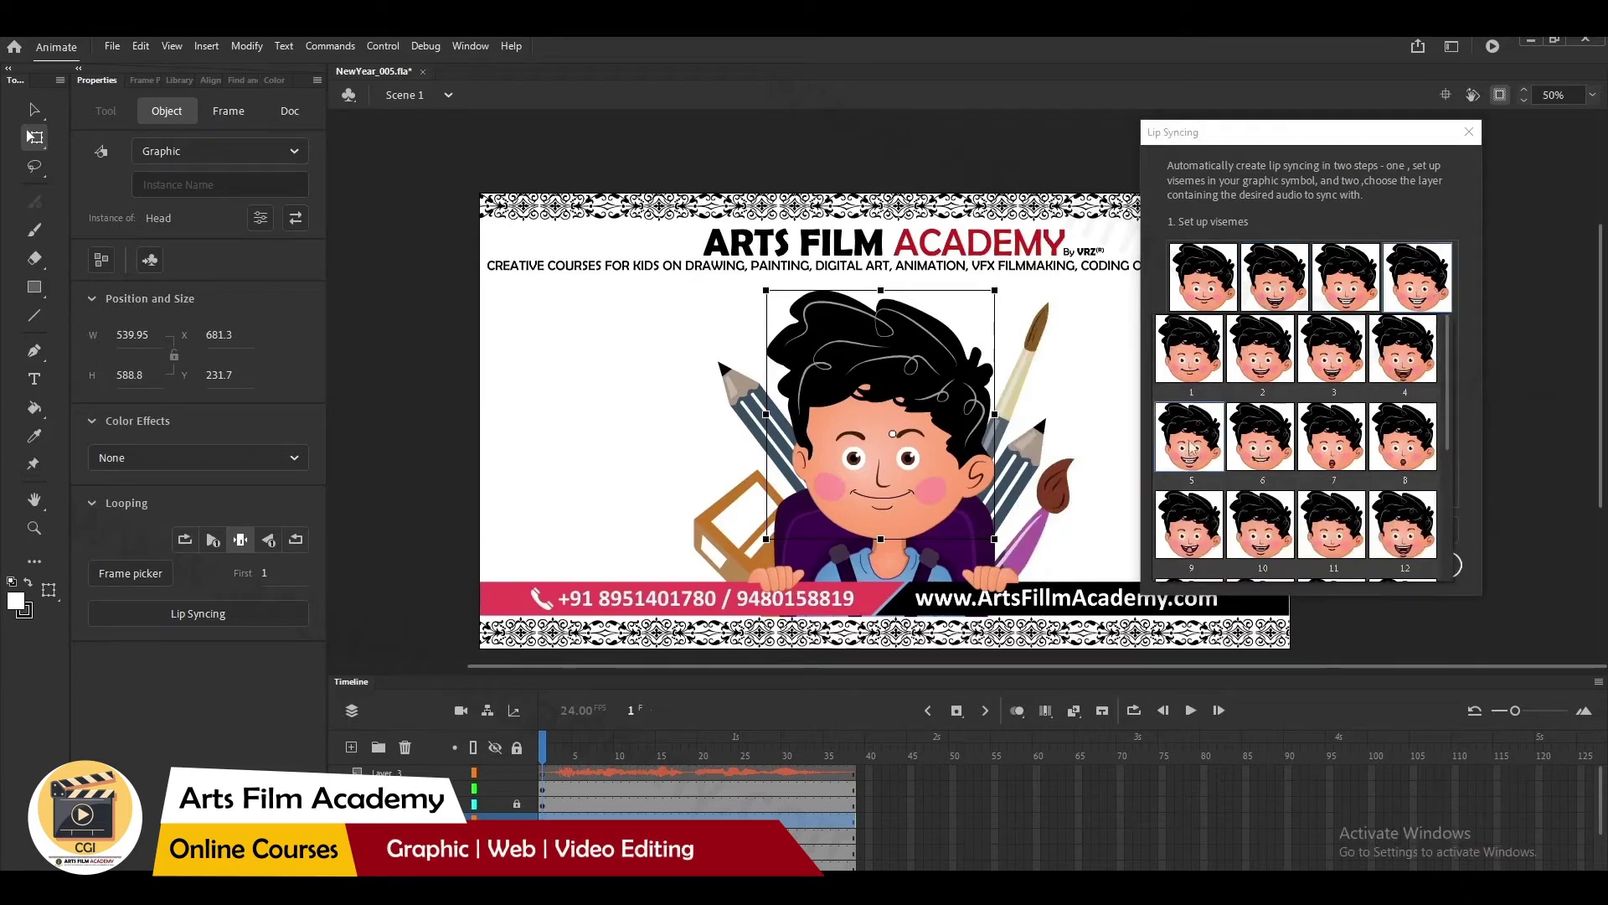
{"action": "left_click", "coordinate": [1192, 450]}
{"action": "left_click", "coordinate": [1196, 386]}
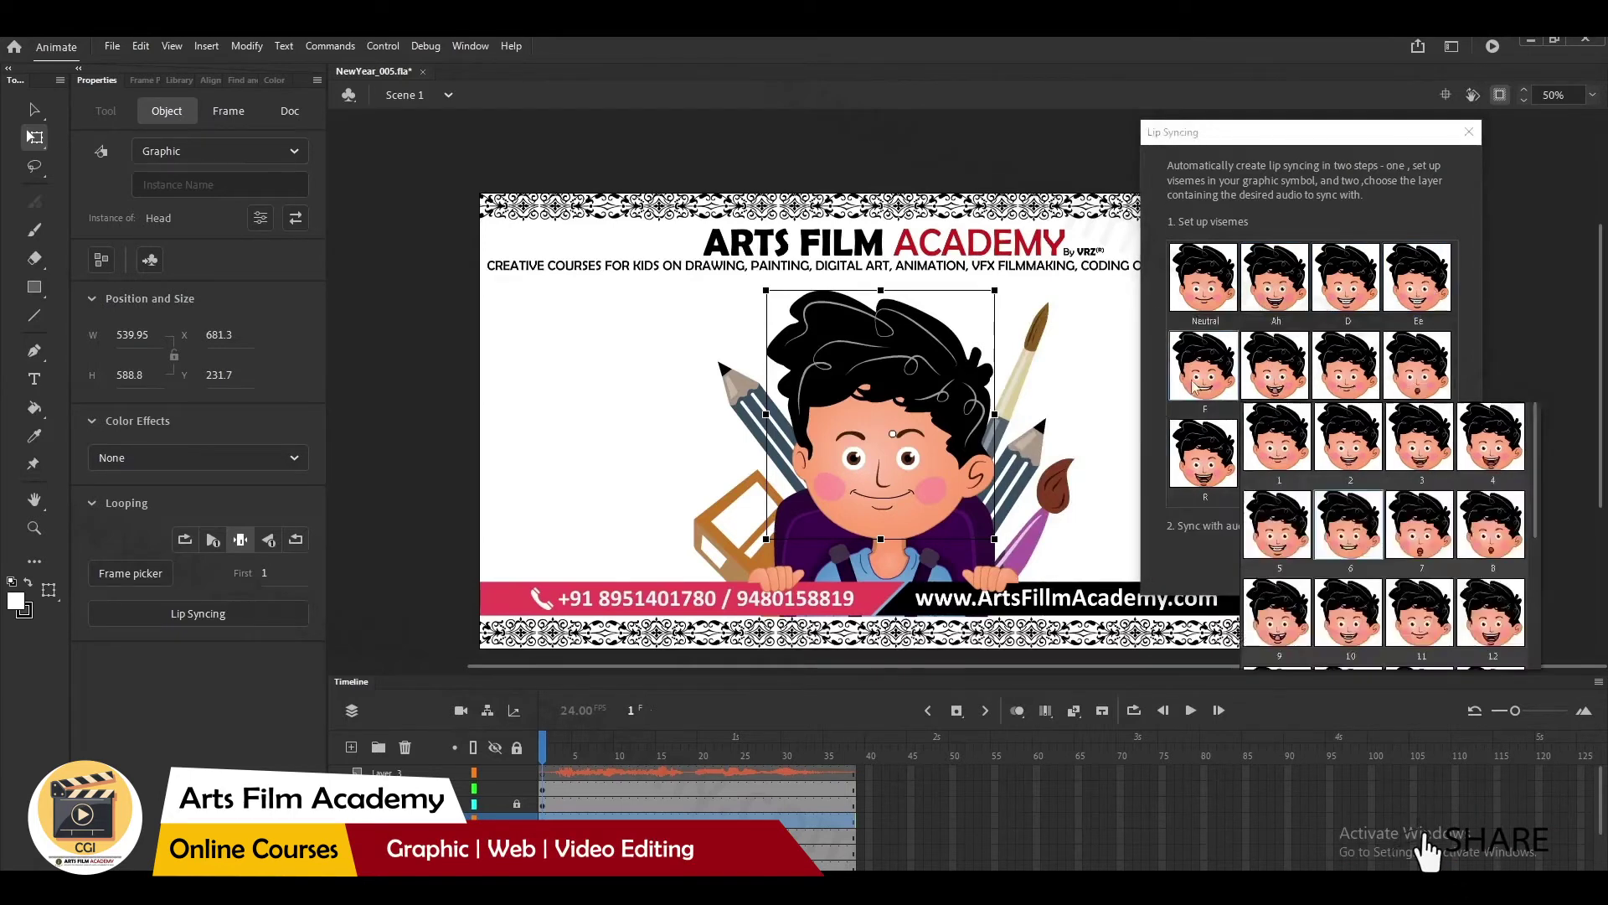
{"action": "left_click", "coordinate": [1335, 533]}
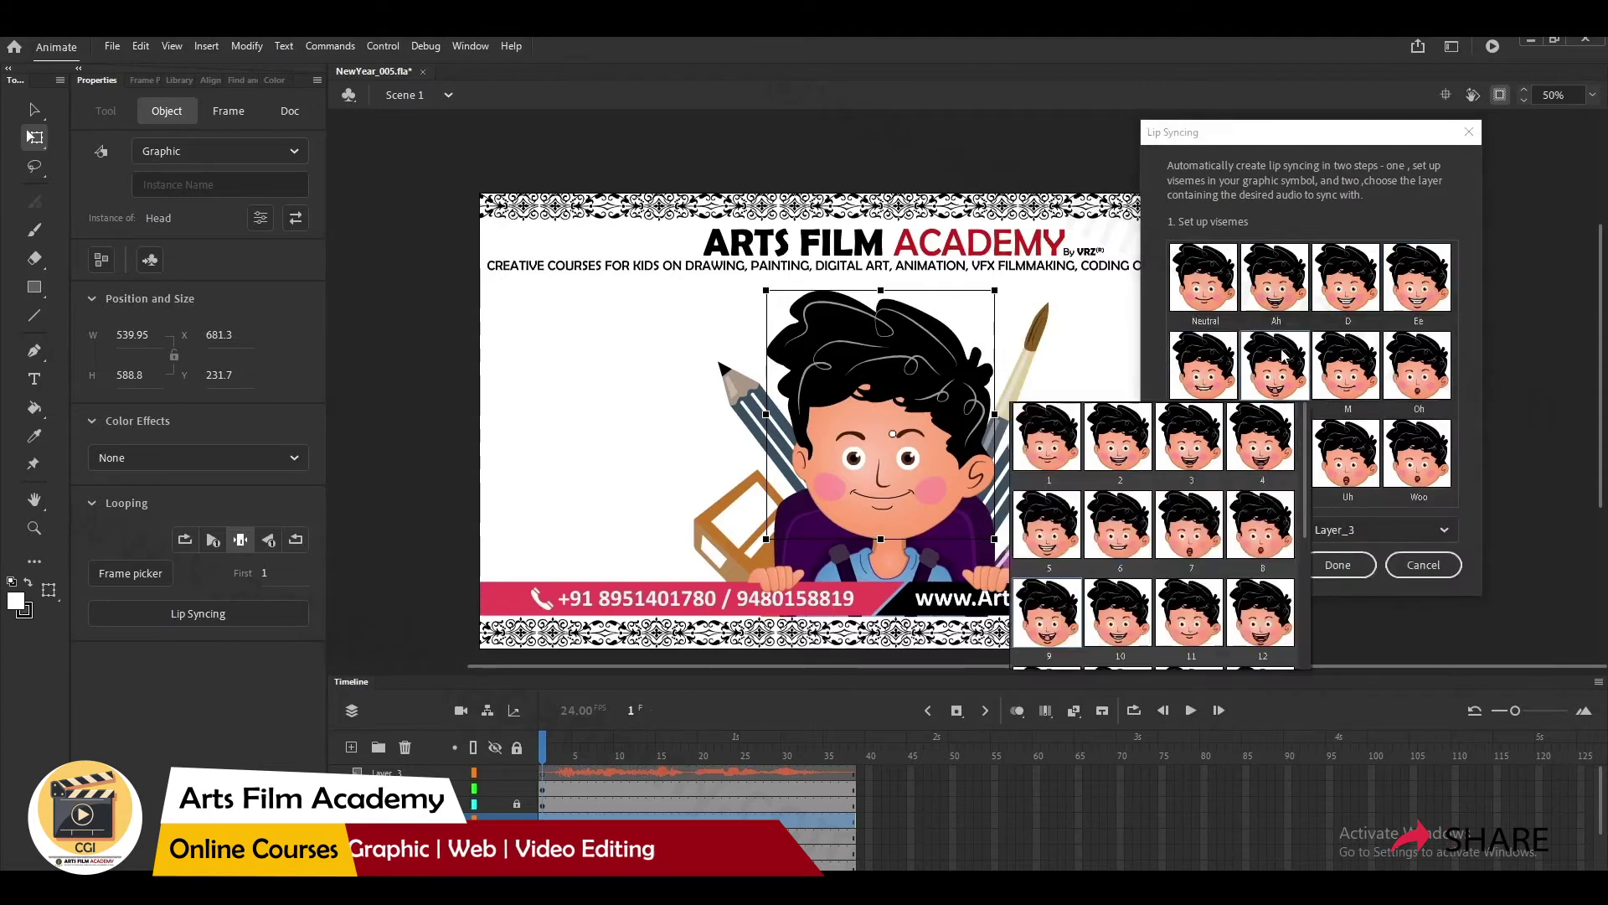
- Check the pose for the L viseme, then compare poses 7 and 8 for Oh and assign pose 8
{"action": "left_click", "coordinate": [1275, 364]}
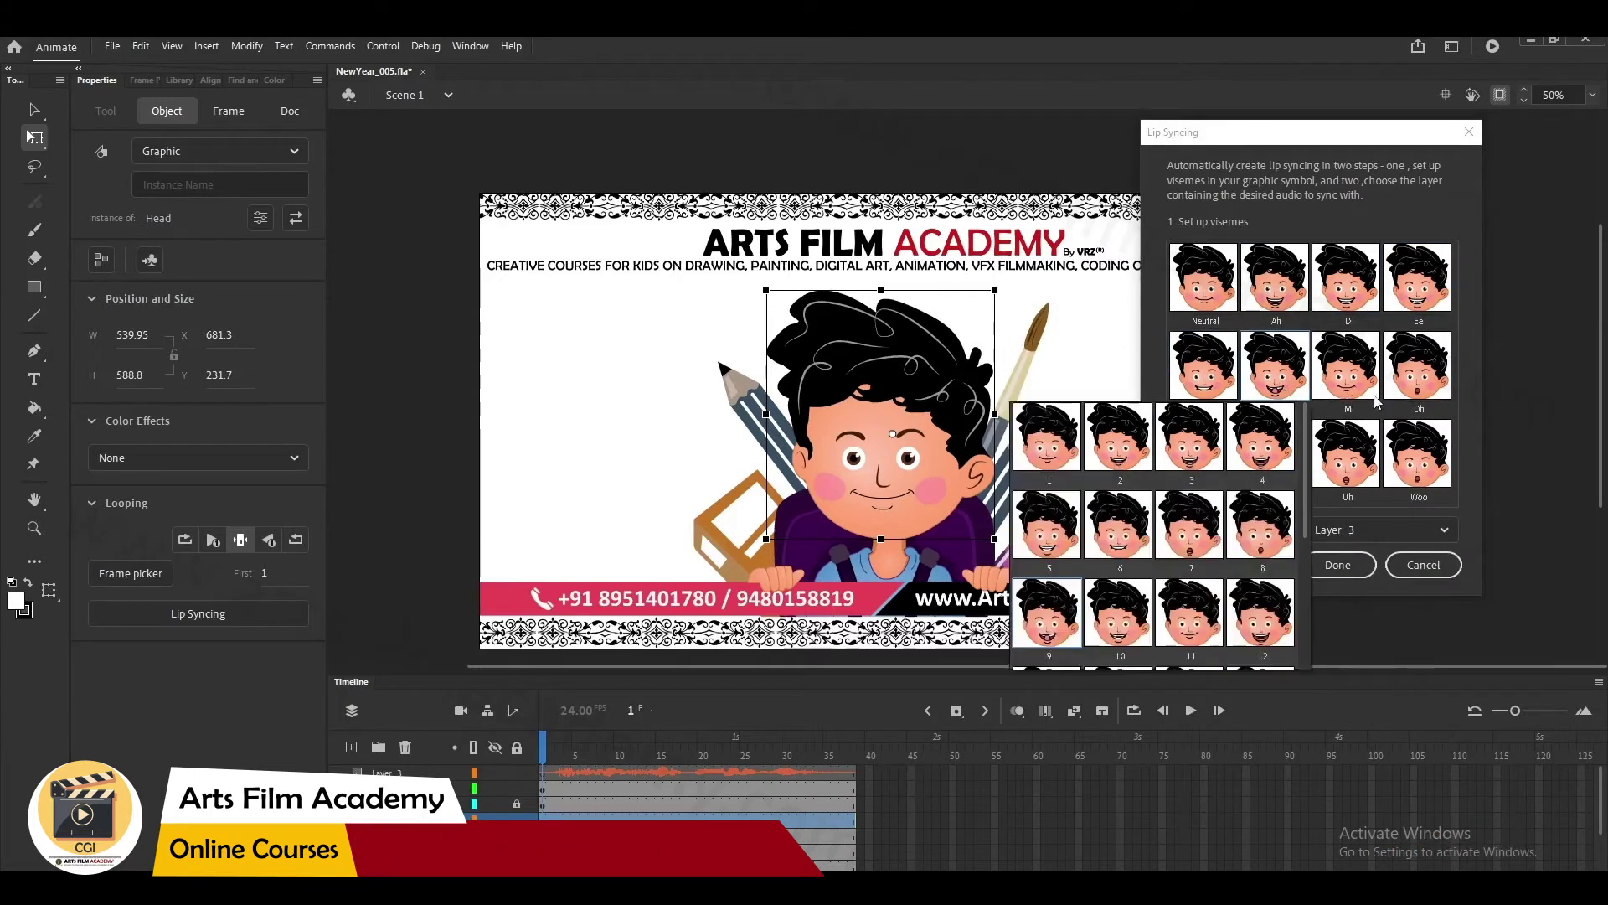
{"action": "left_click", "coordinate": [1448, 366]}
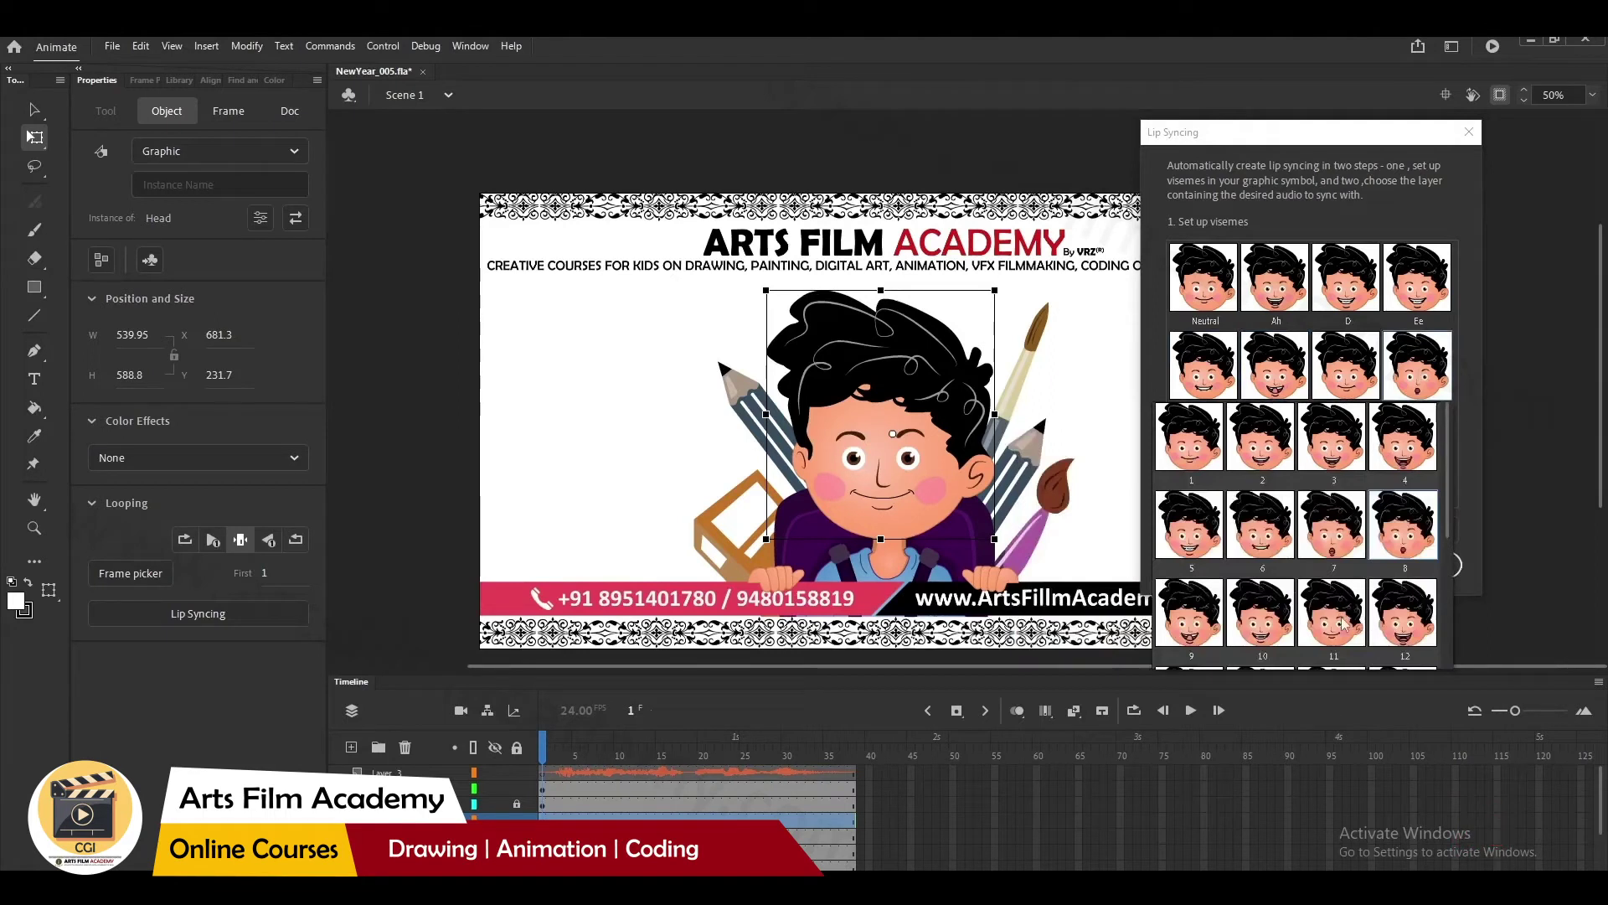
{"action": "left_click", "coordinate": [1418, 383]}
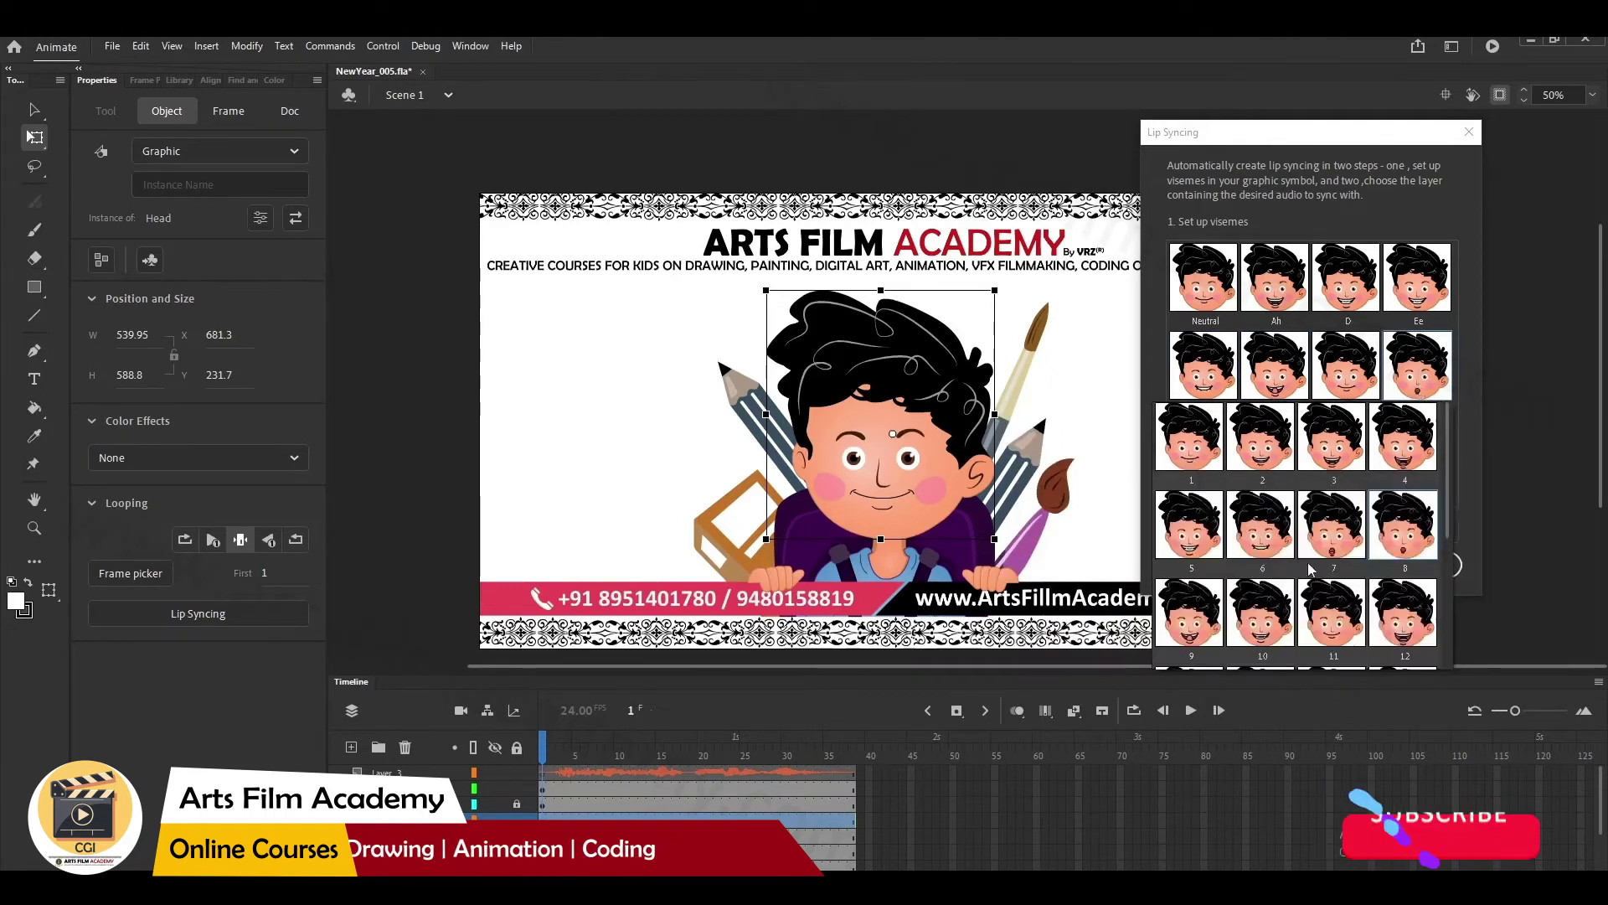
{"action": "left_click", "coordinate": [1353, 542]}
{"action": "left_click", "coordinate": [1417, 376]}
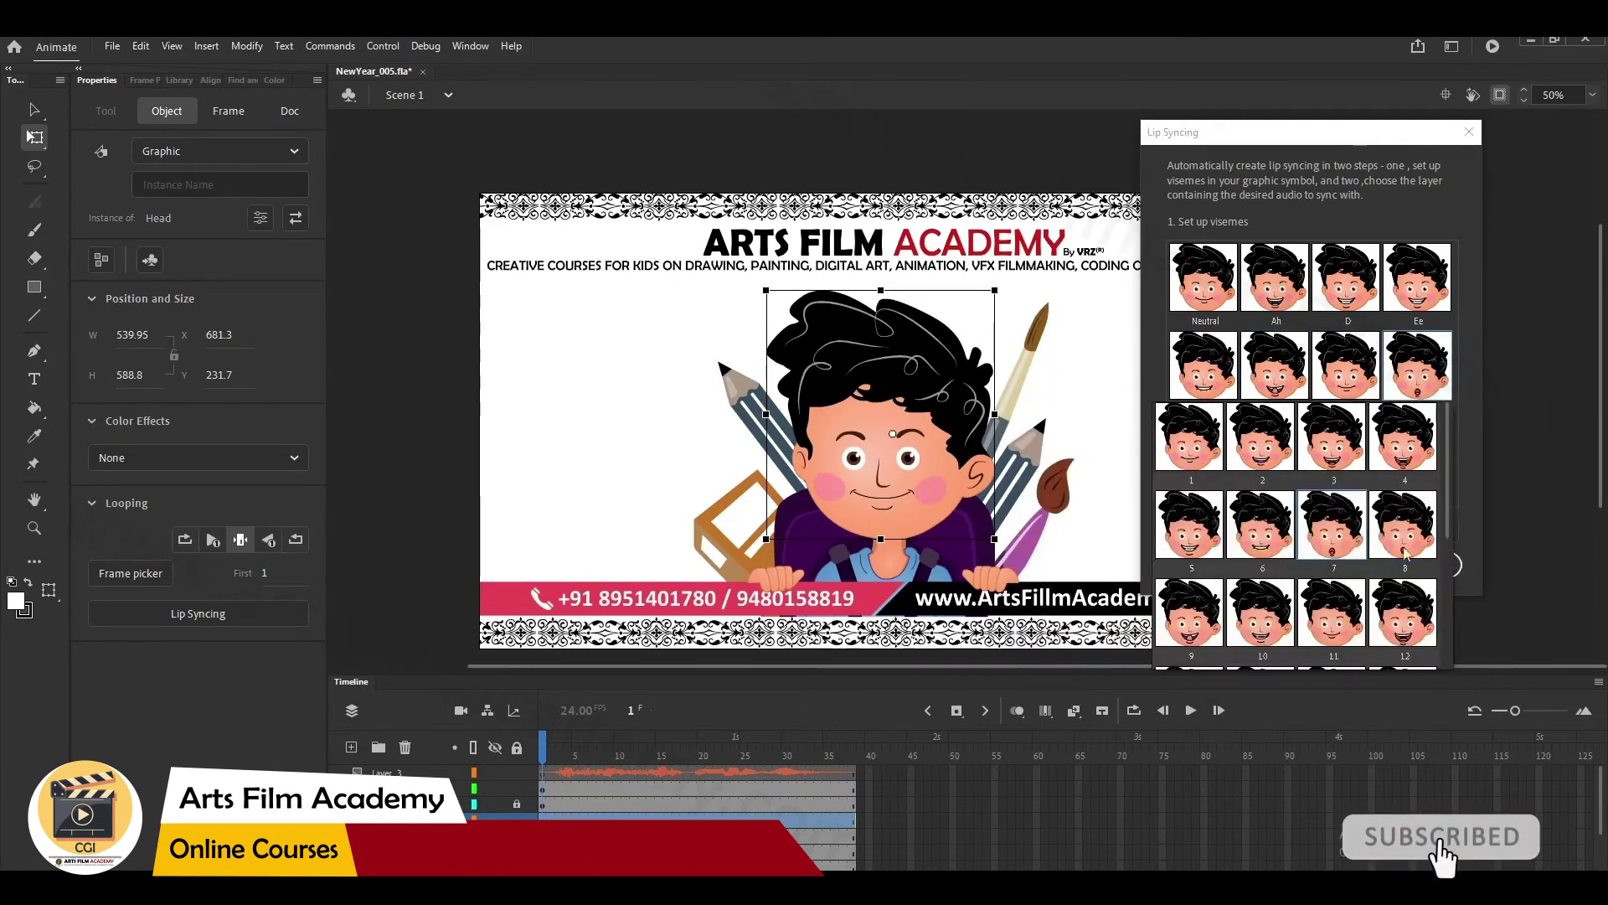
{"action": "left_click", "coordinate": [1407, 548]}
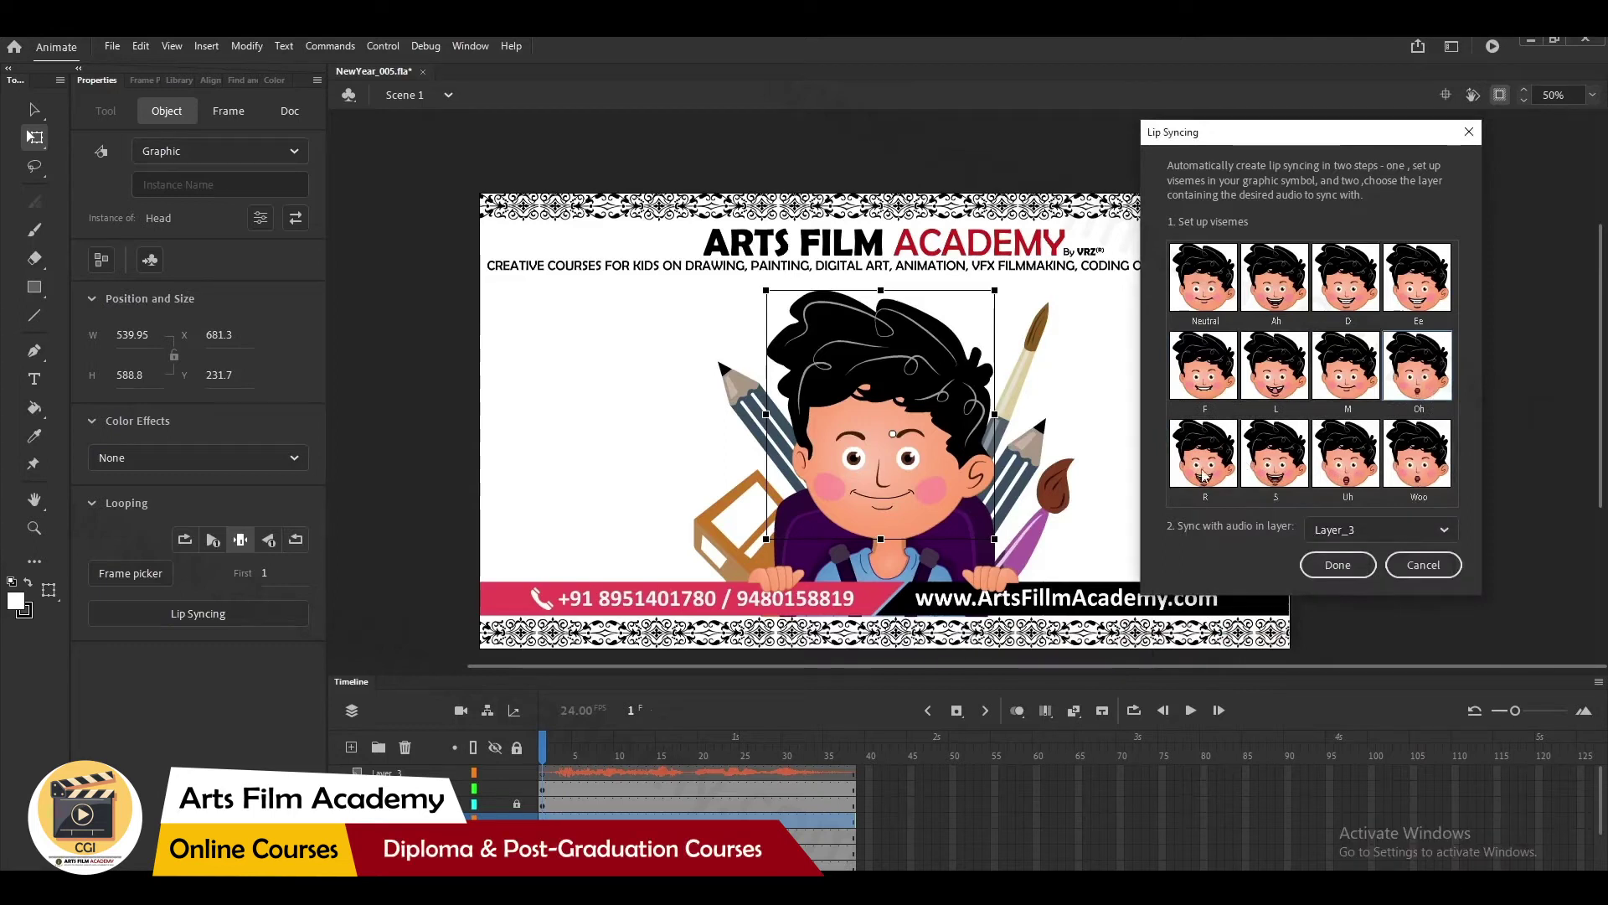
- Generate the automatic lip sync from the audio in Layer_3 and play the timeline to preview it
{"action": "left_click", "coordinate": [1229, 480]}
{"action": "left_click", "coordinate": [1466, 434]}
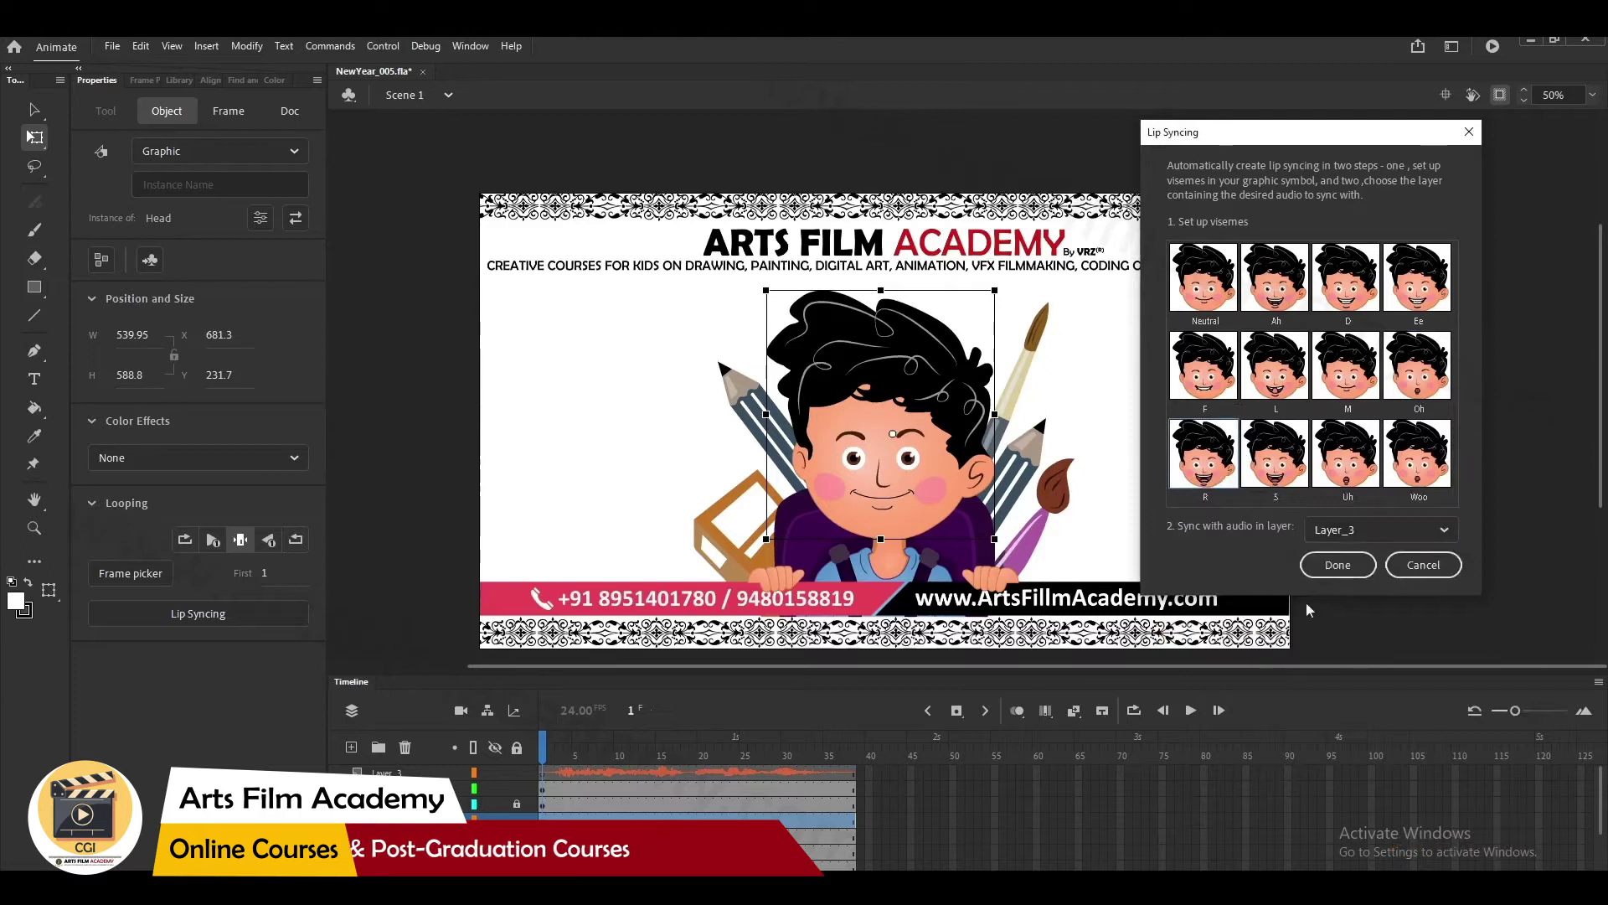
{"action": "left_click", "coordinate": [1382, 528]}
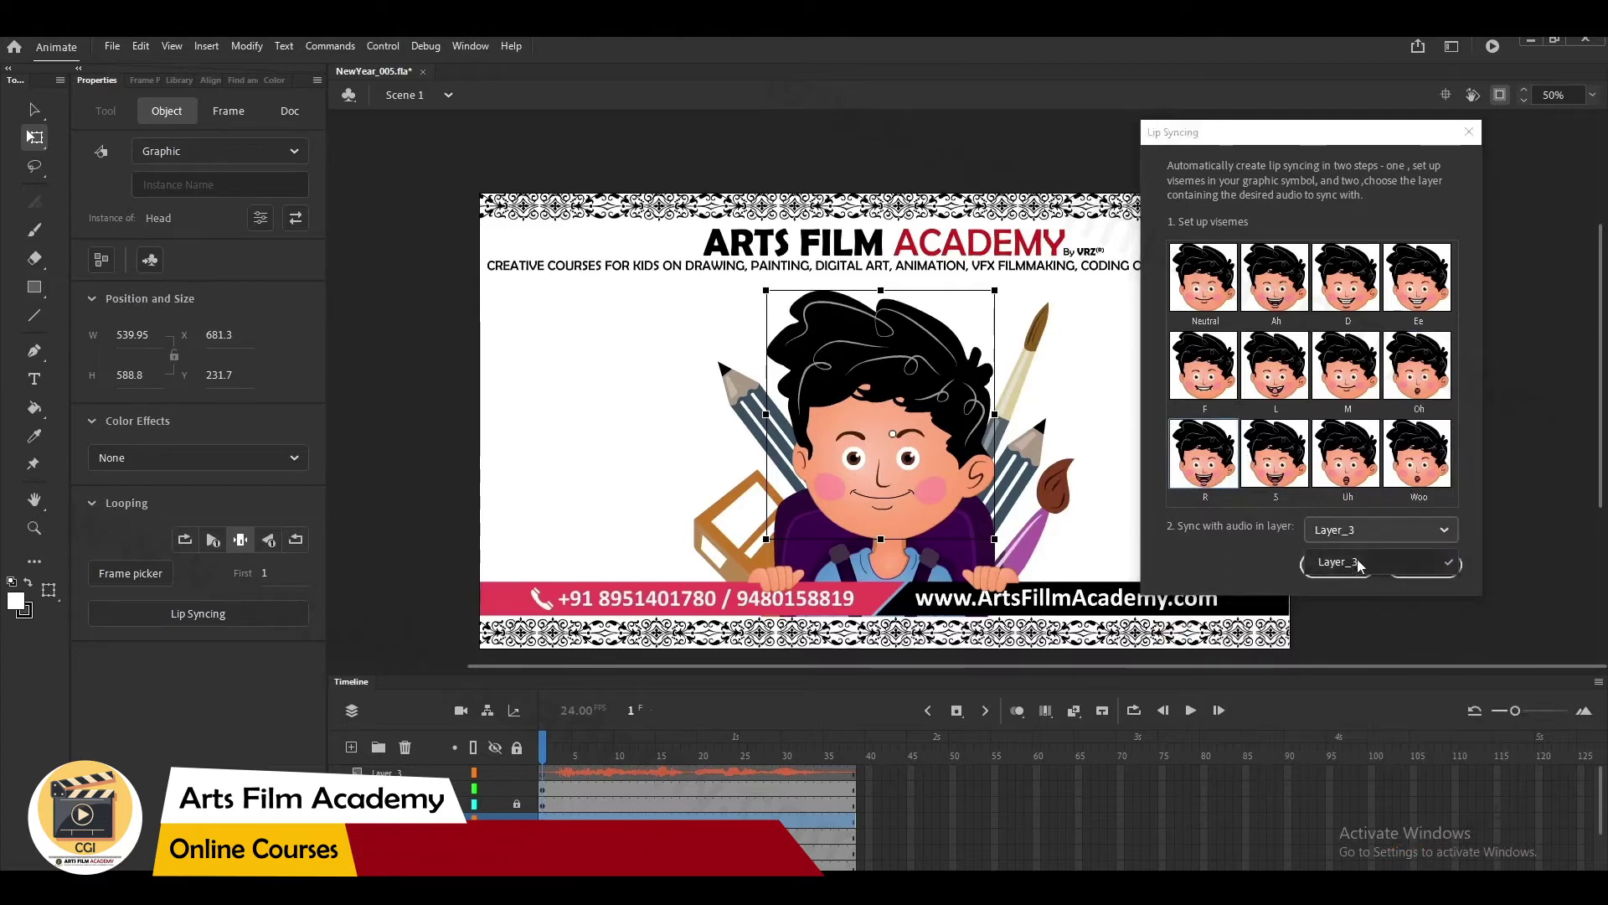
{"action": "left_click", "coordinate": [1268, 533]}
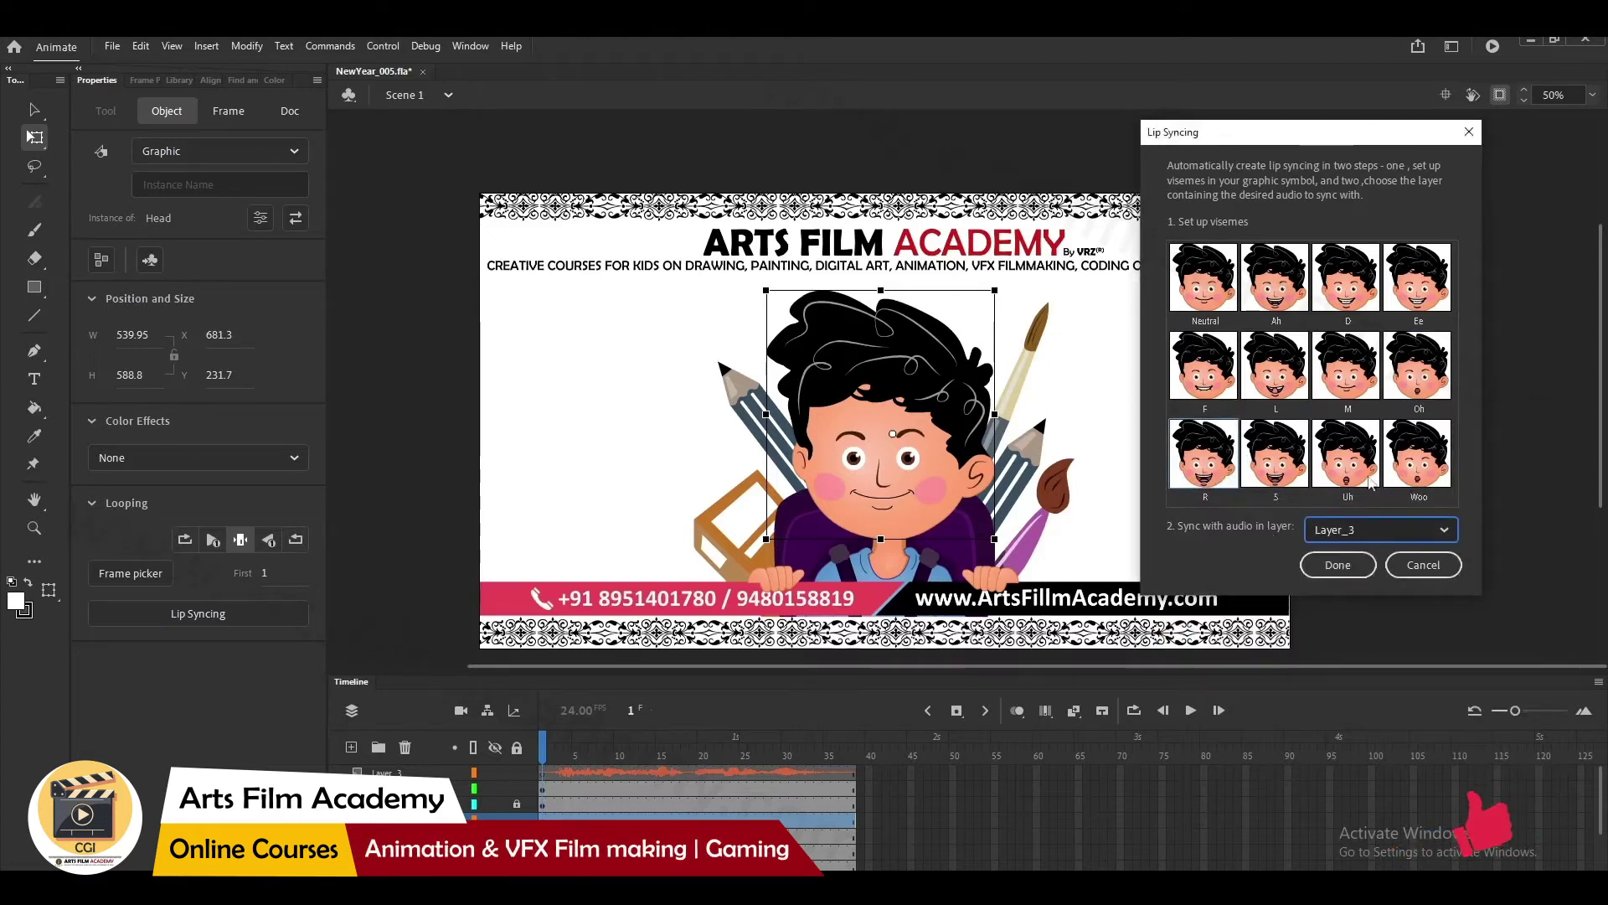
{"action": "left_click", "coordinate": [1337, 565]}
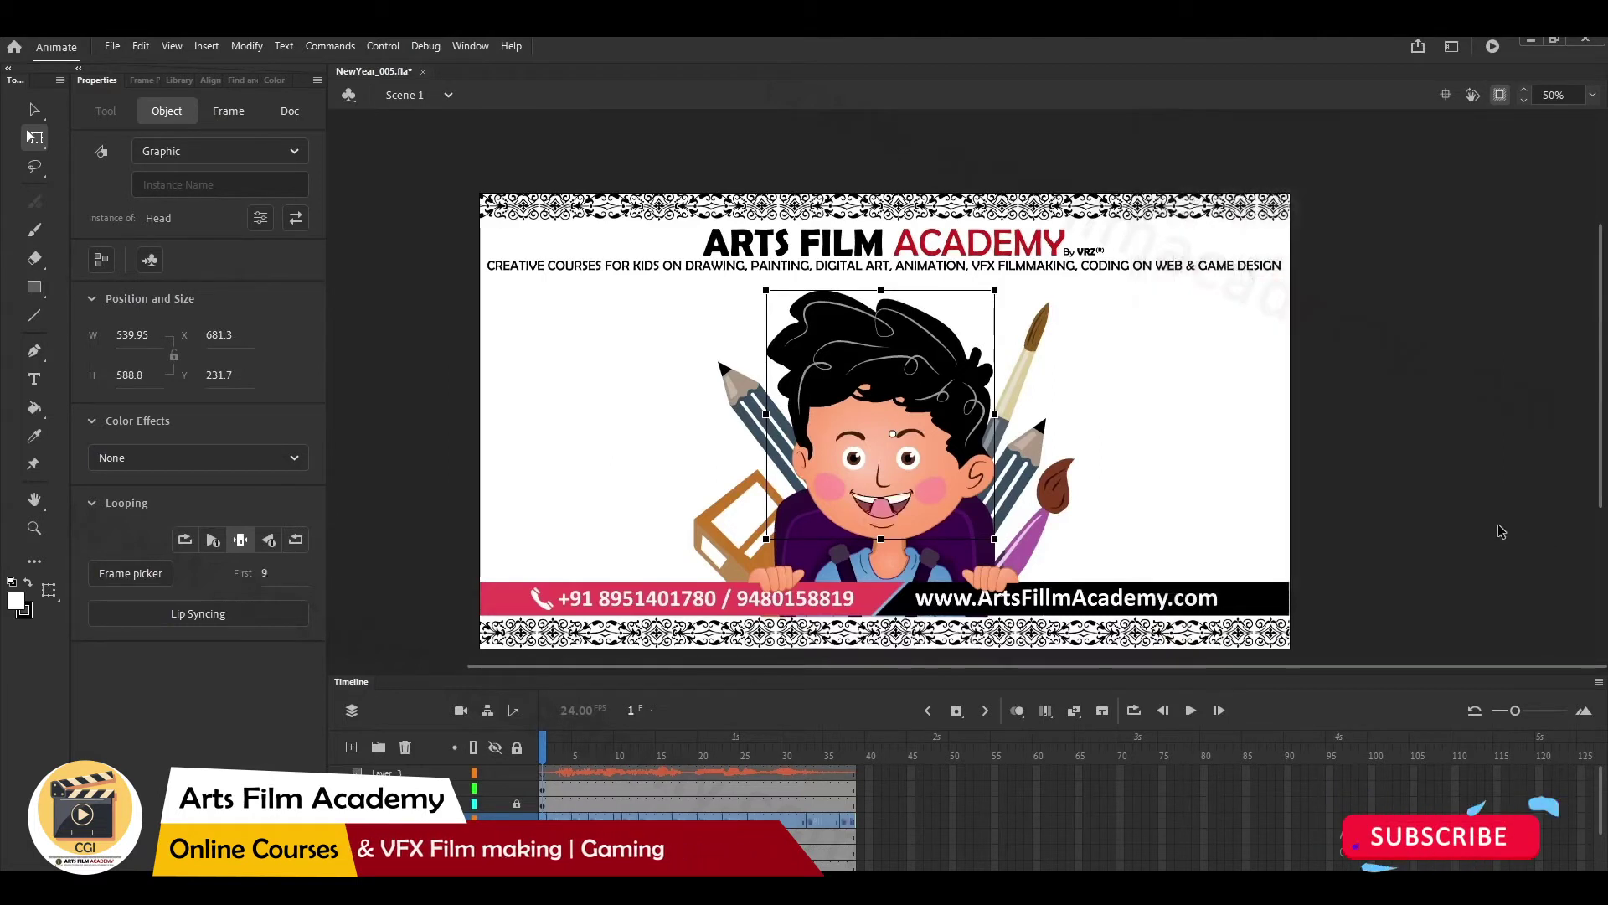
{"action": "left_click", "coordinate": [1414, 559]}
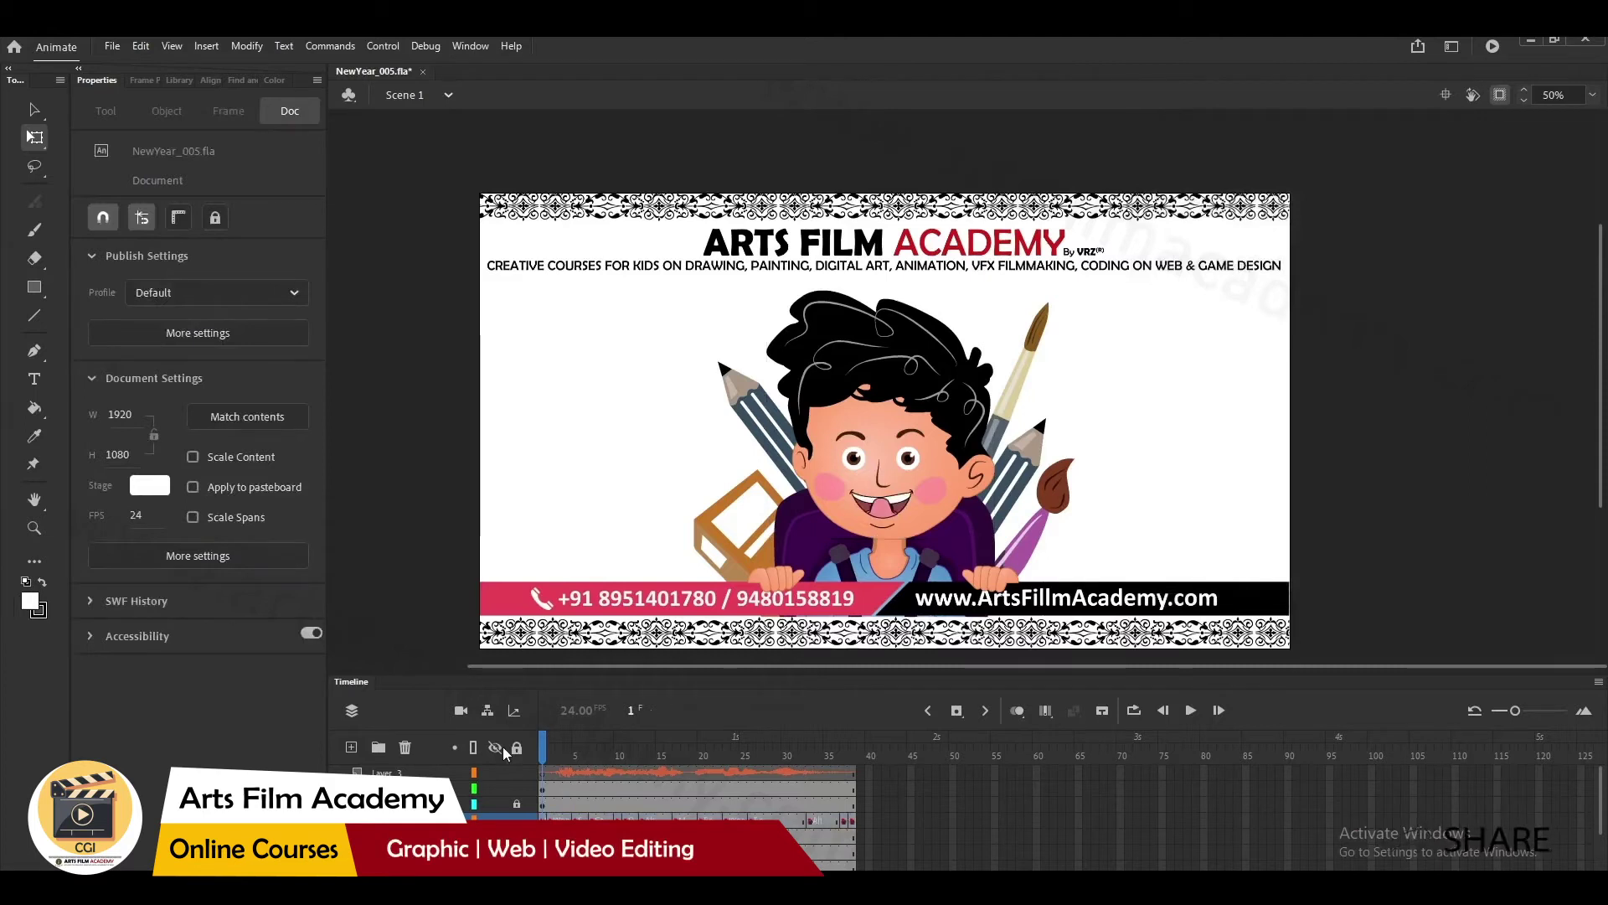
{"action": "key", "text": "Return"}
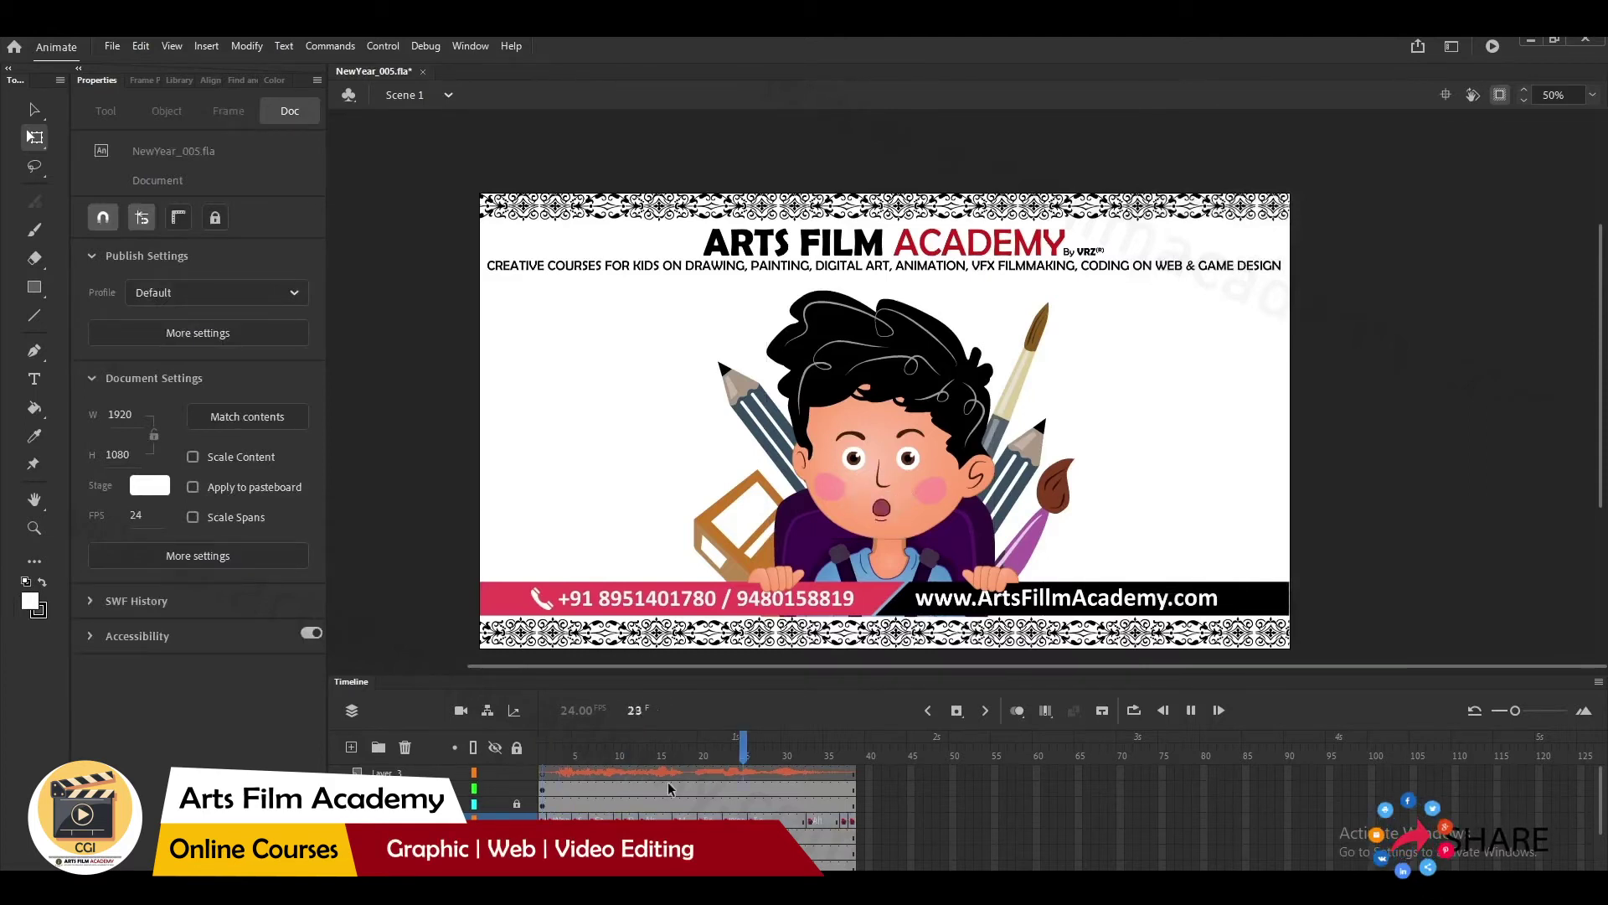
- Move the Head layer's Neutral keyframe from frame 37 back to about frame 33
{"action": "left_click", "coordinate": [820, 831]}
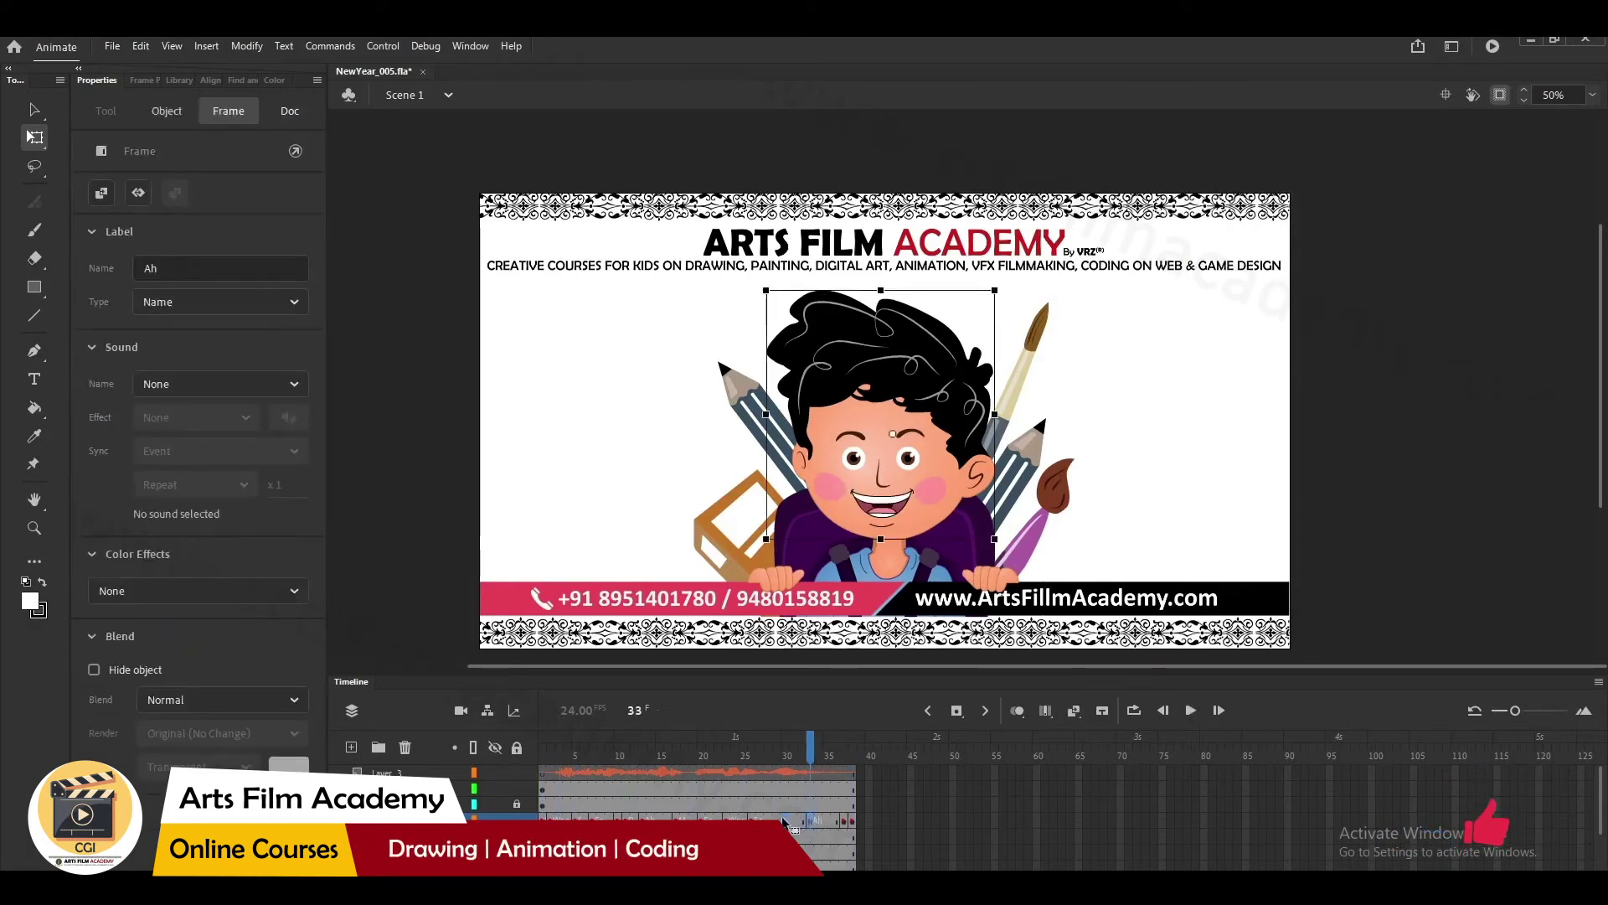
{"action": "left_click", "coordinate": [844, 833]}
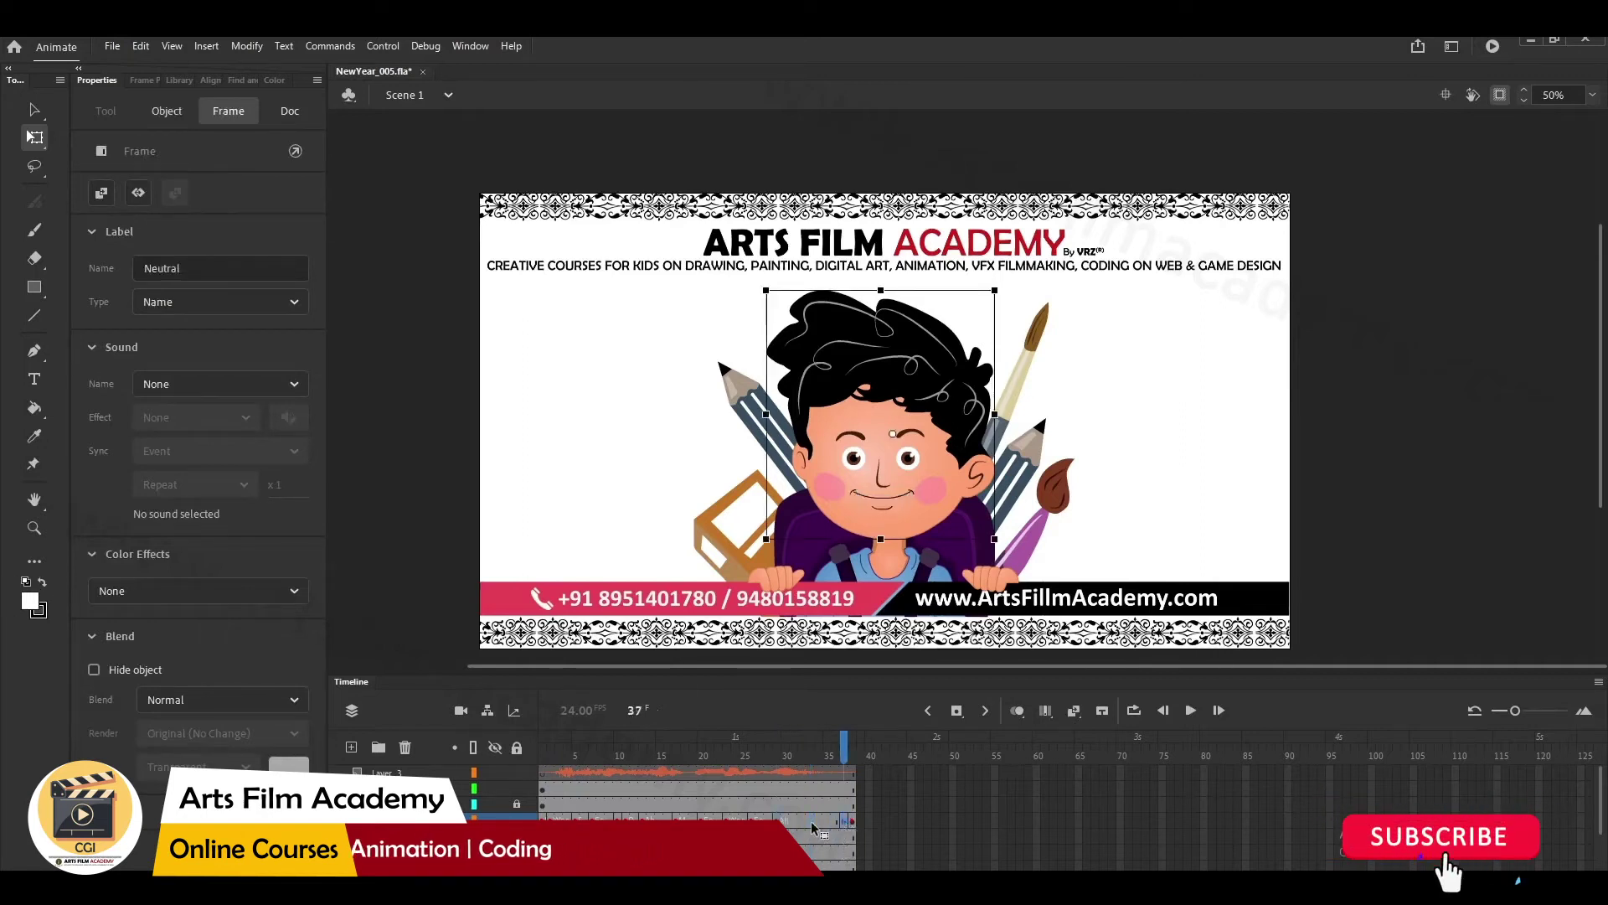
{"action": "double_click", "coordinate": [848, 821]}
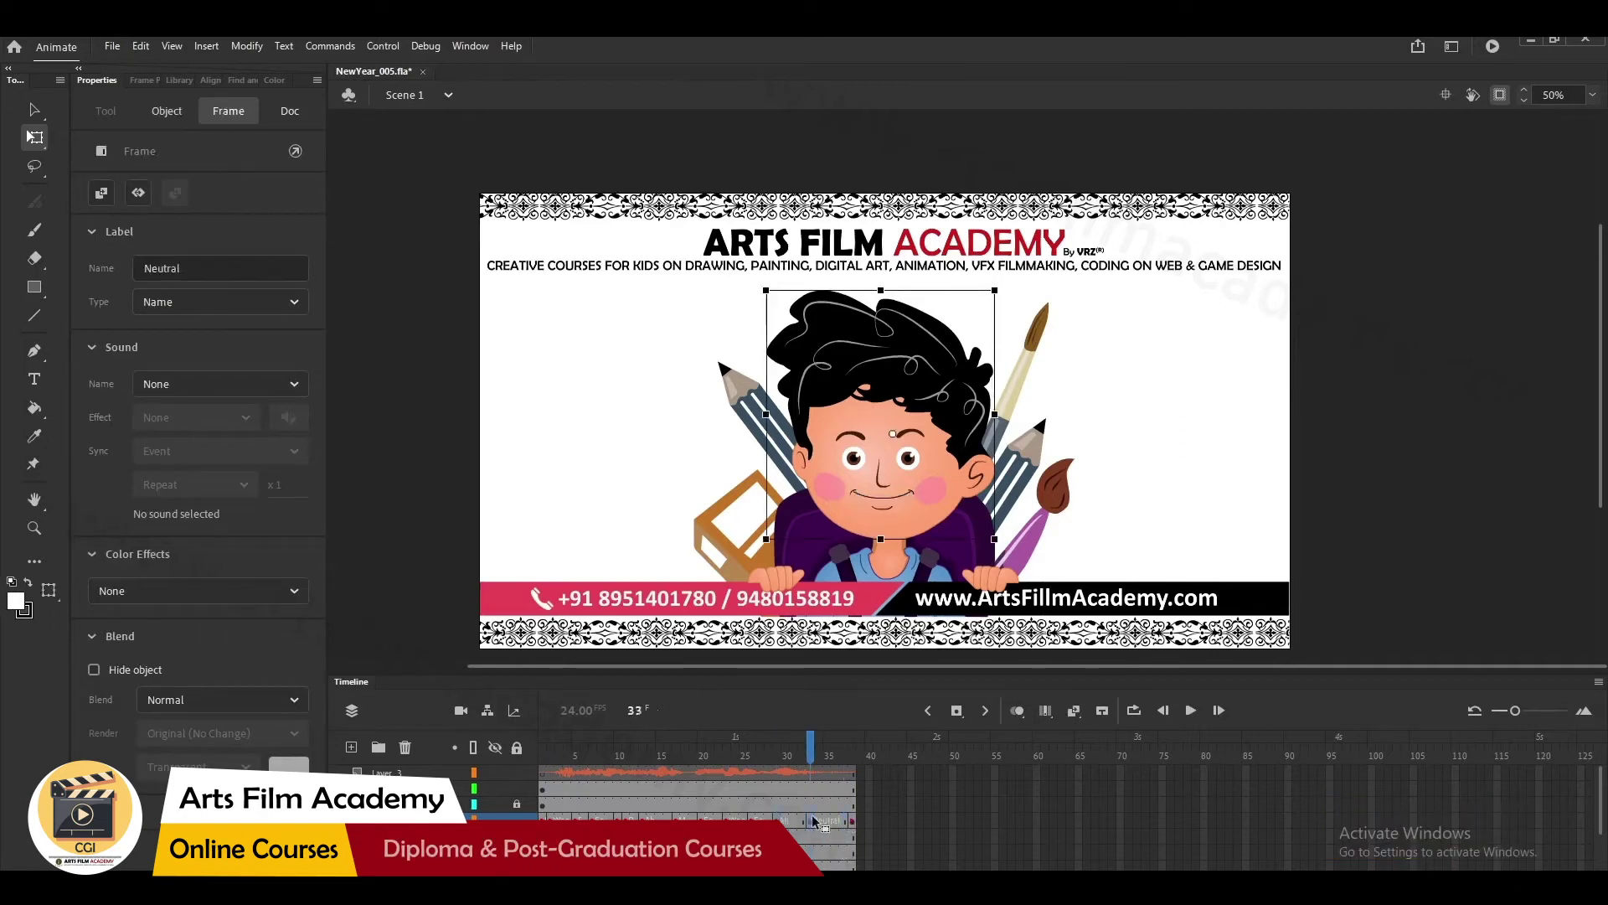
- Scrub back to the start, inspect the Head layer's viseme keyframe at frame 2, and return to frame 1
{"action": "left_click", "coordinate": [759, 754]}
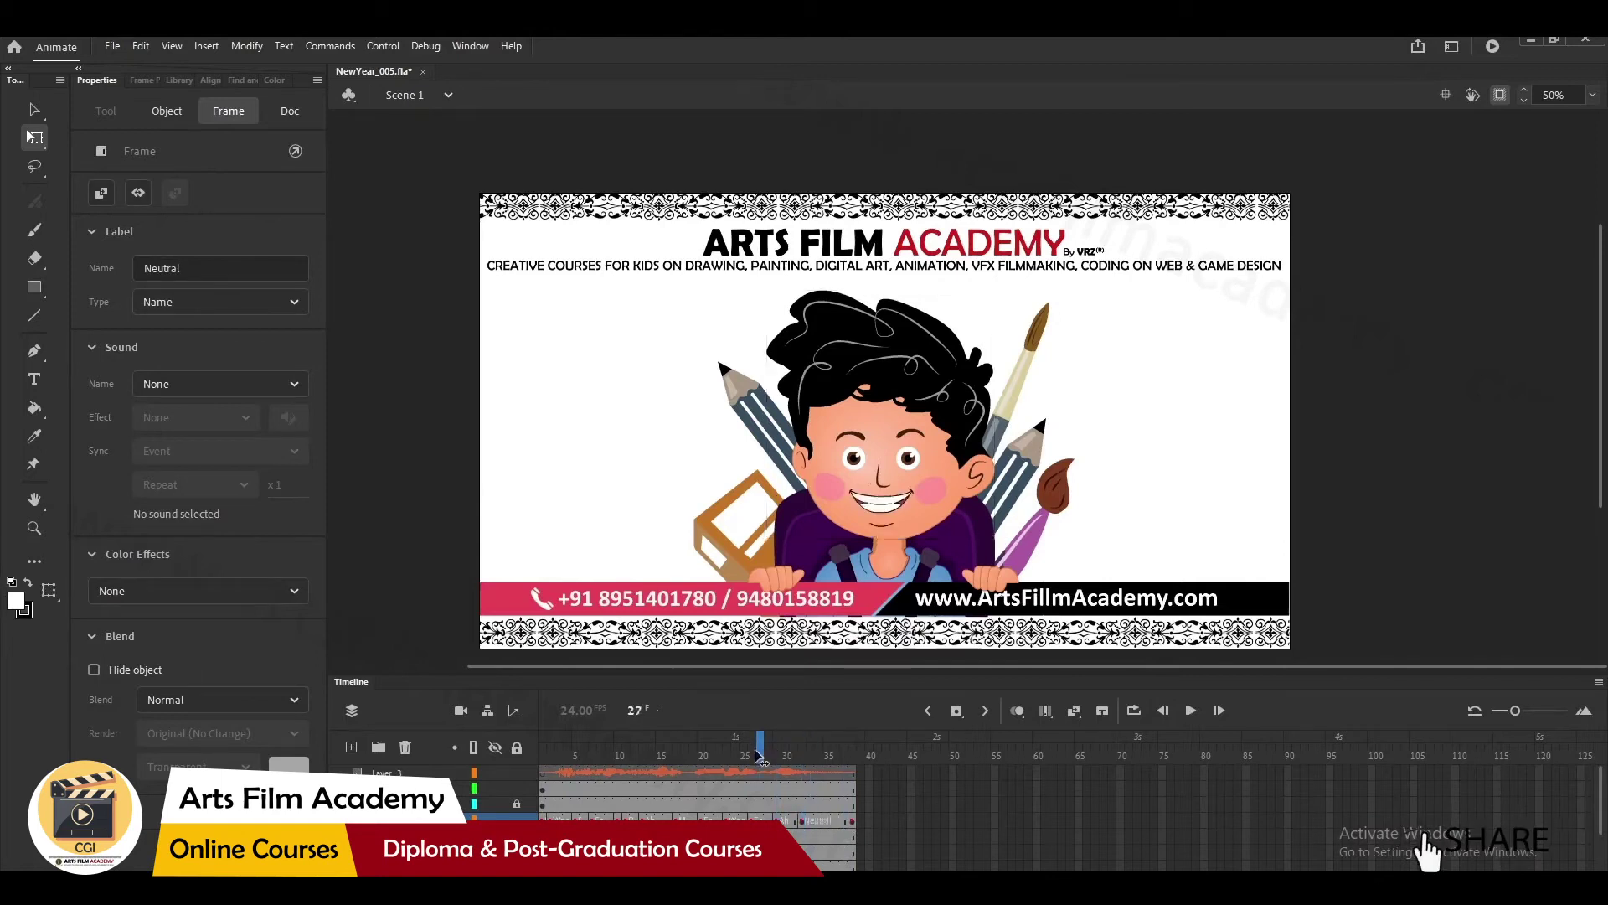
{"action": "left_click_drag", "start_coordinate": [769, 763], "coordinate": [500, 802]}
{"action": "left_click", "coordinate": [543, 816]}
{"action": "left_click", "coordinate": [552, 816]}
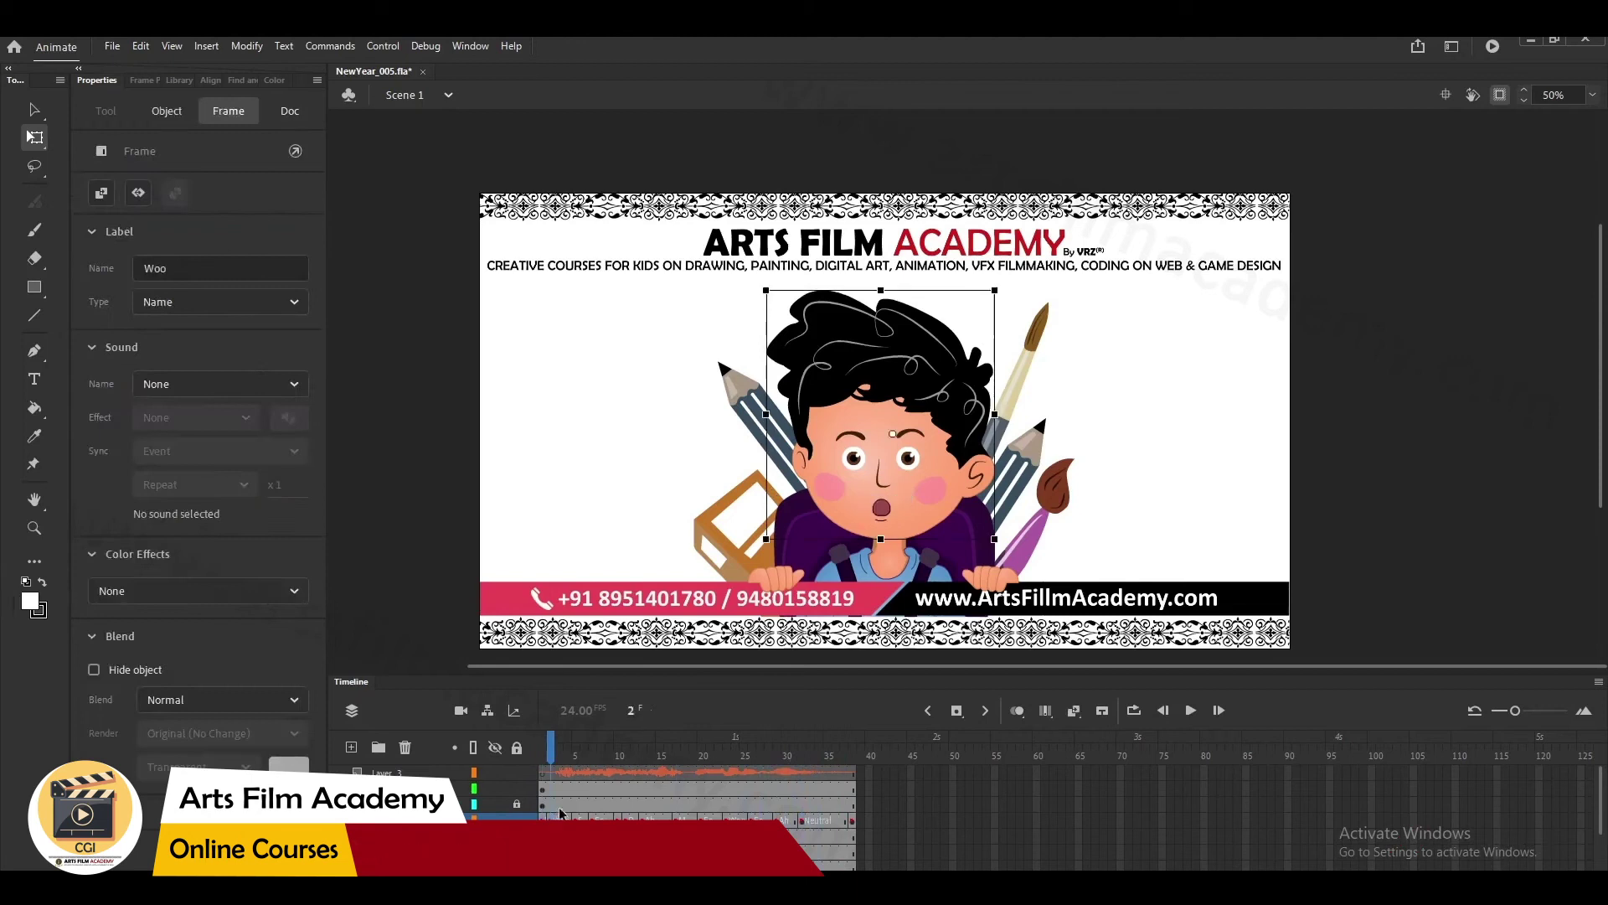
{"action": "left_click", "coordinate": [552, 820]}
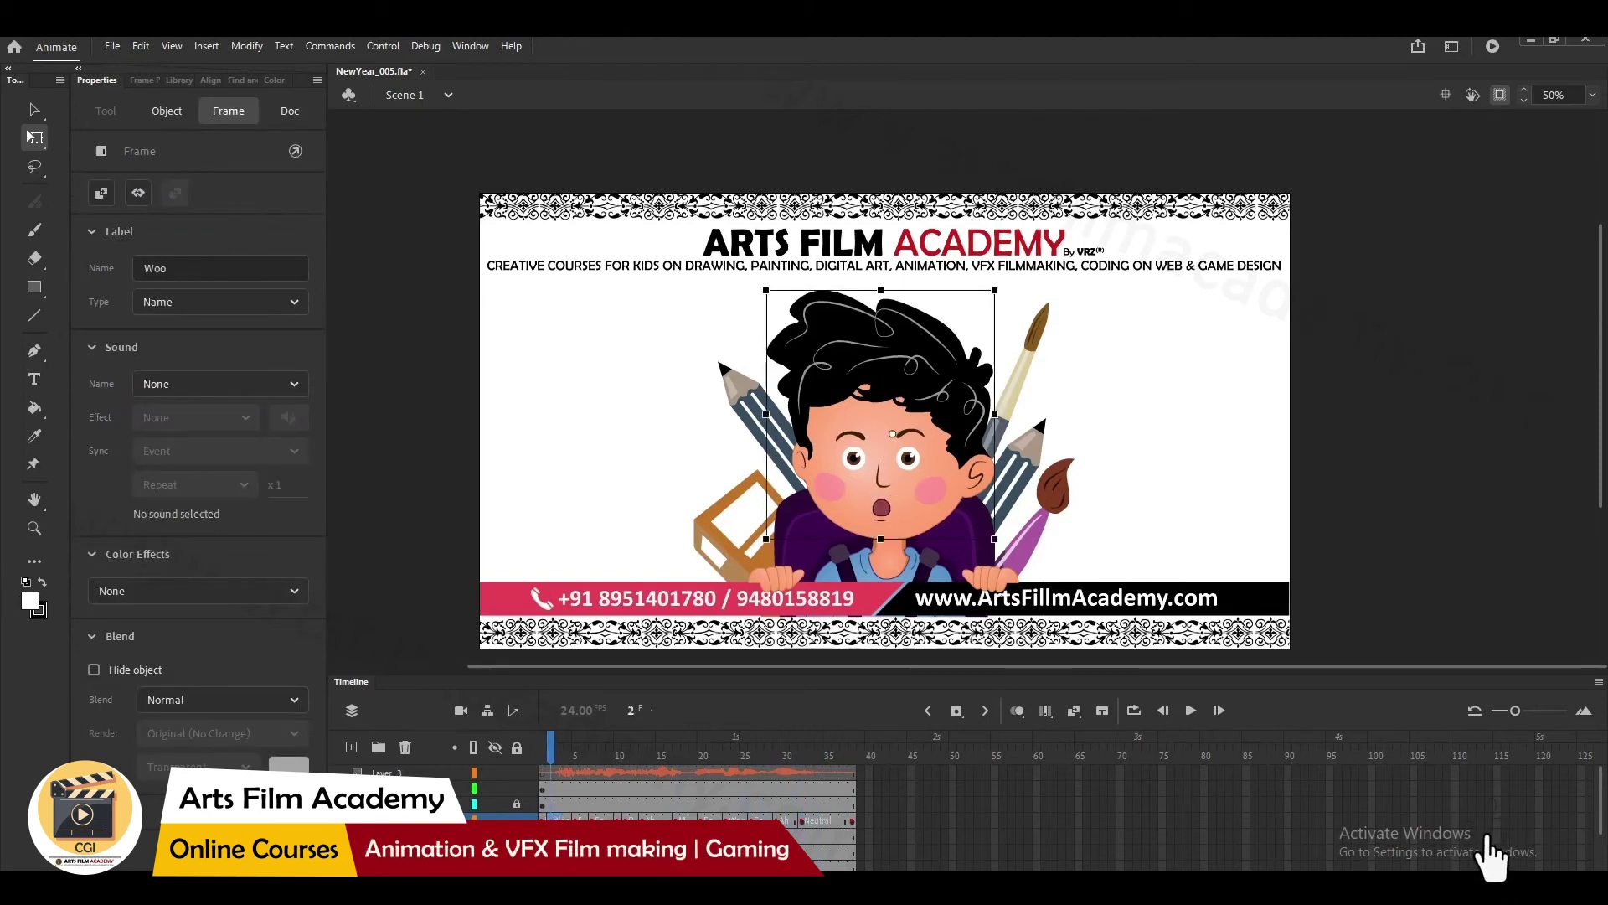
{"action": "key", "text": "comma"}
{"action": "key", "text": "comma"}
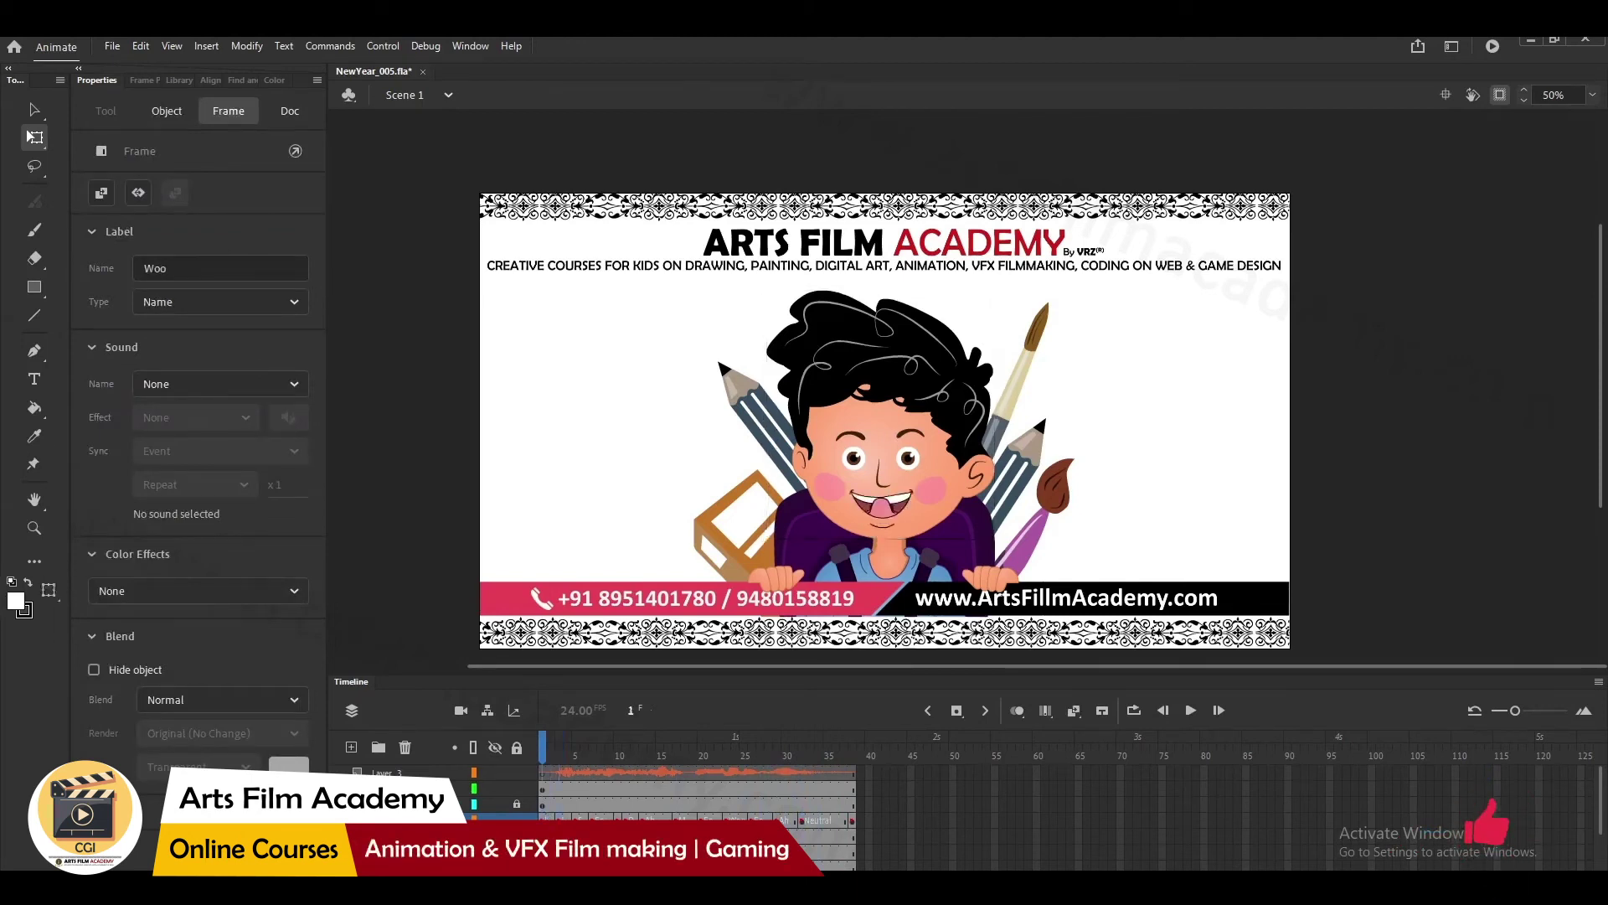
- Set the boy's Head graphic at frame 1 to pose 1, the closed-mouth smile, using the Frame Picker
{"action": "left_click", "coordinate": [887, 506]}
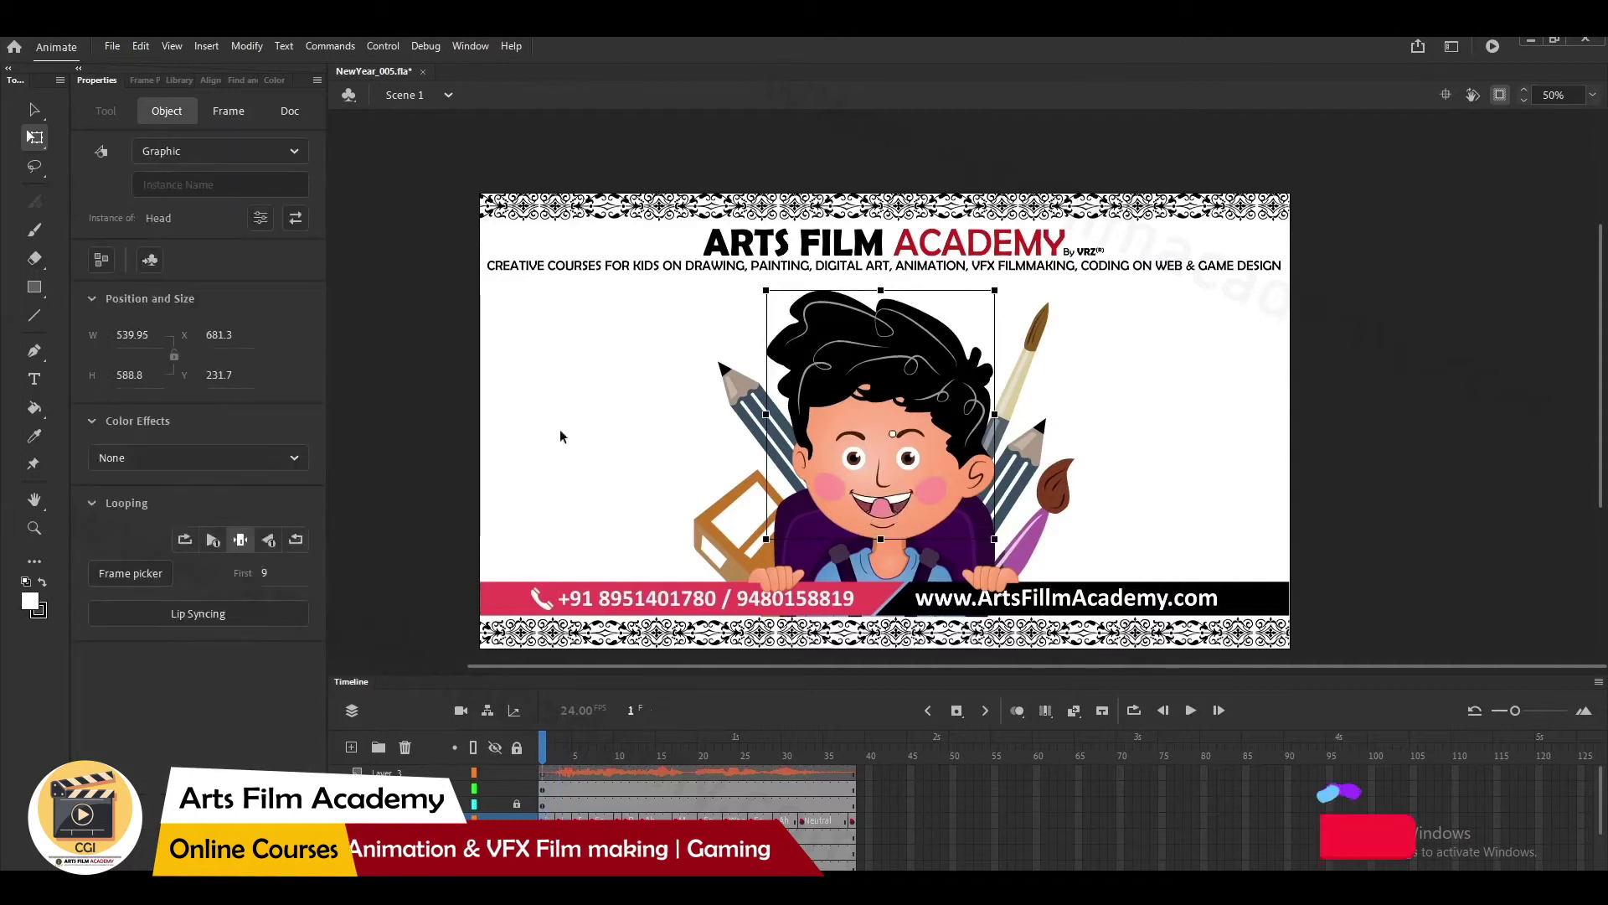
{"action": "left_click", "coordinate": [139, 80]}
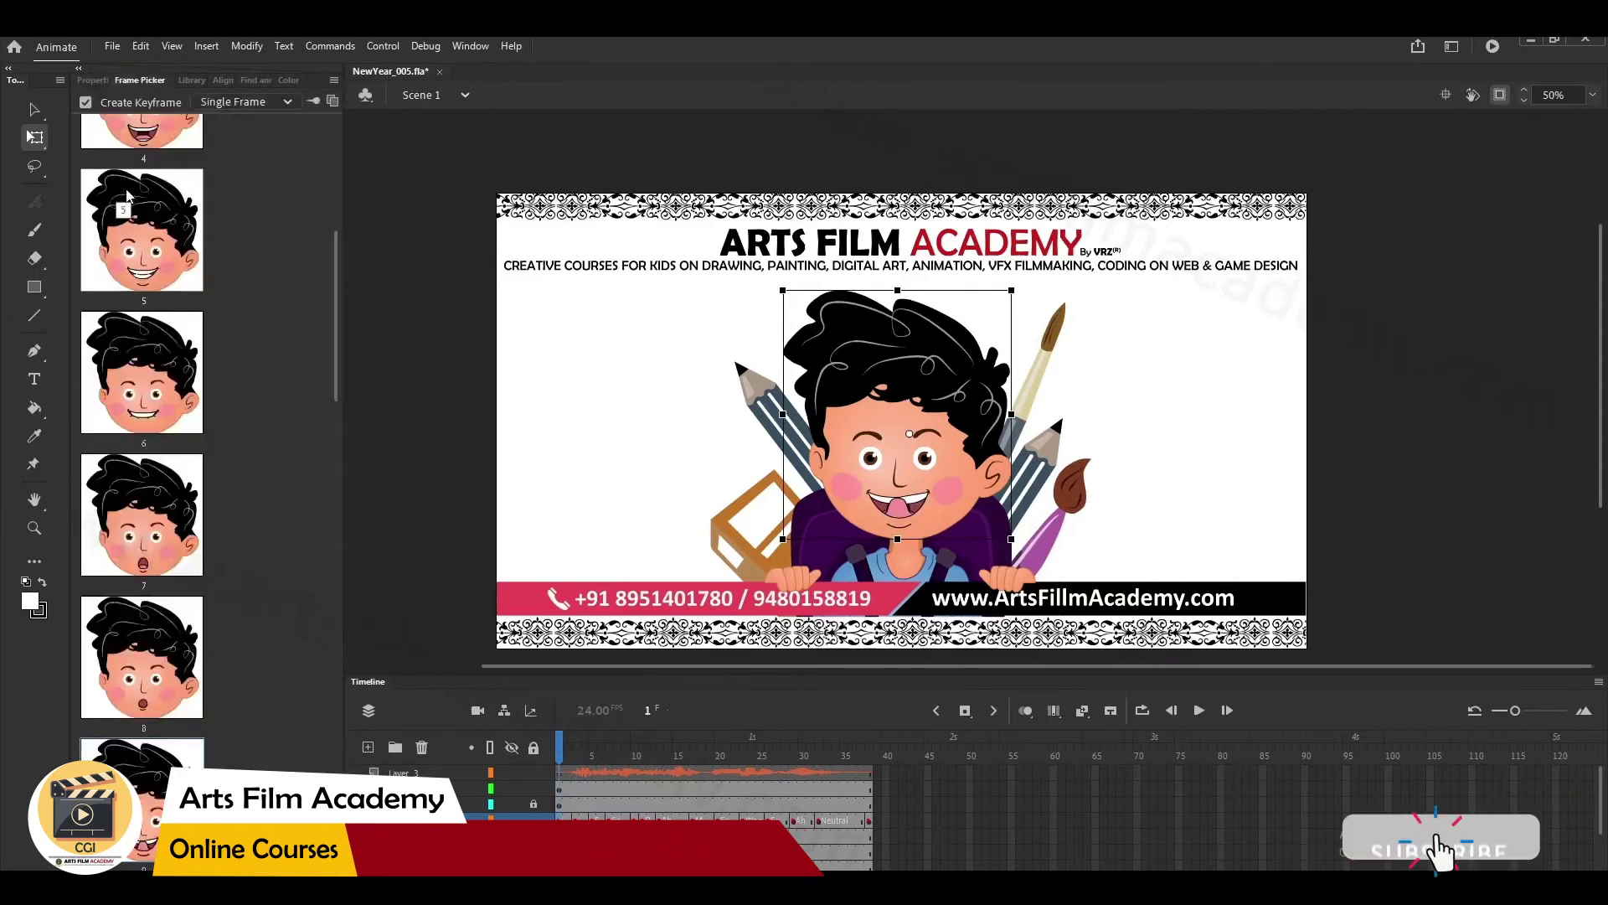
{"action": "left_click", "coordinate": [149, 209]}
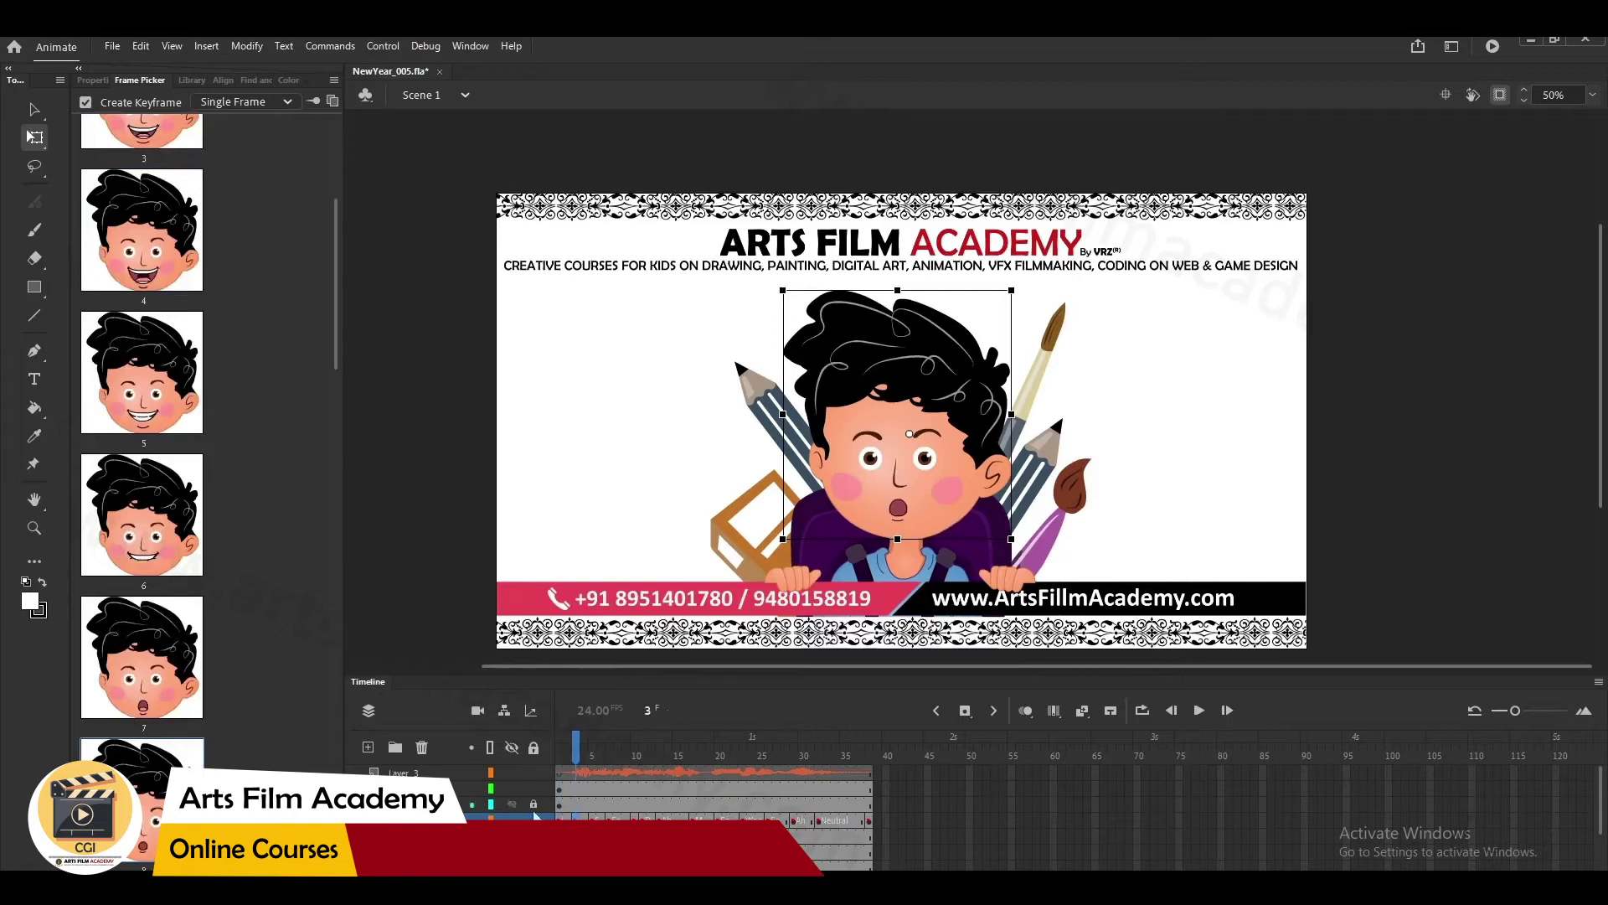
- Compare the available mouth poses for the Head graphic at frame 3 and assign pose 6
{"action": "scroll", "coordinate": [209, 368], "scroll_direction": "up", "scroll_amount": 5}
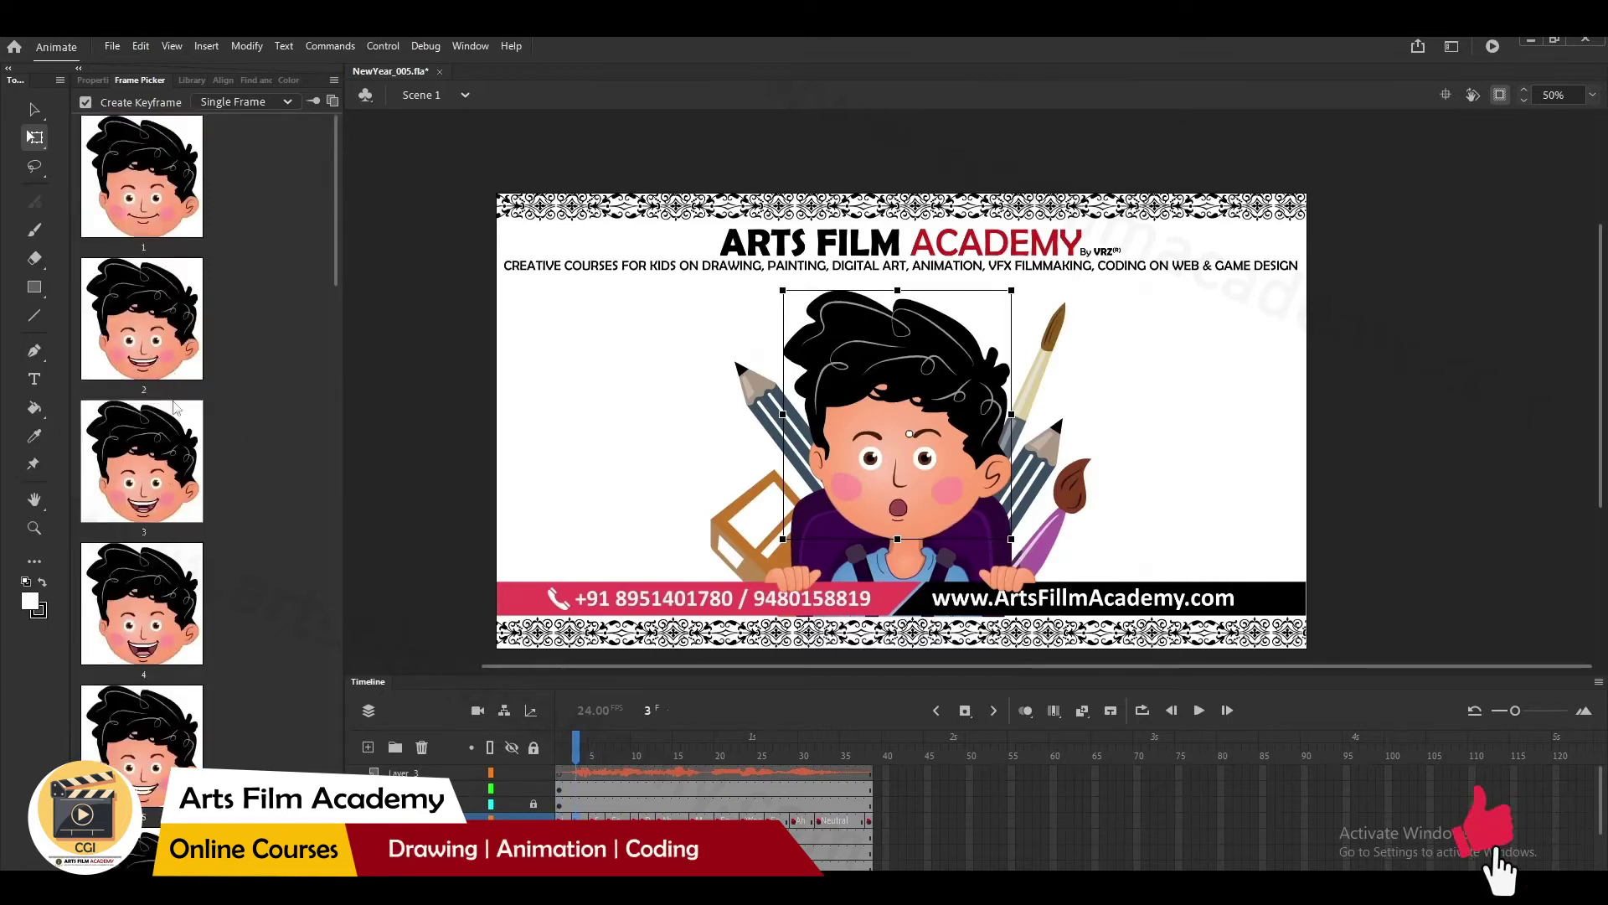
{"action": "scroll", "coordinate": [167, 771], "scroll_direction": "down", "scroll_amount": 4}
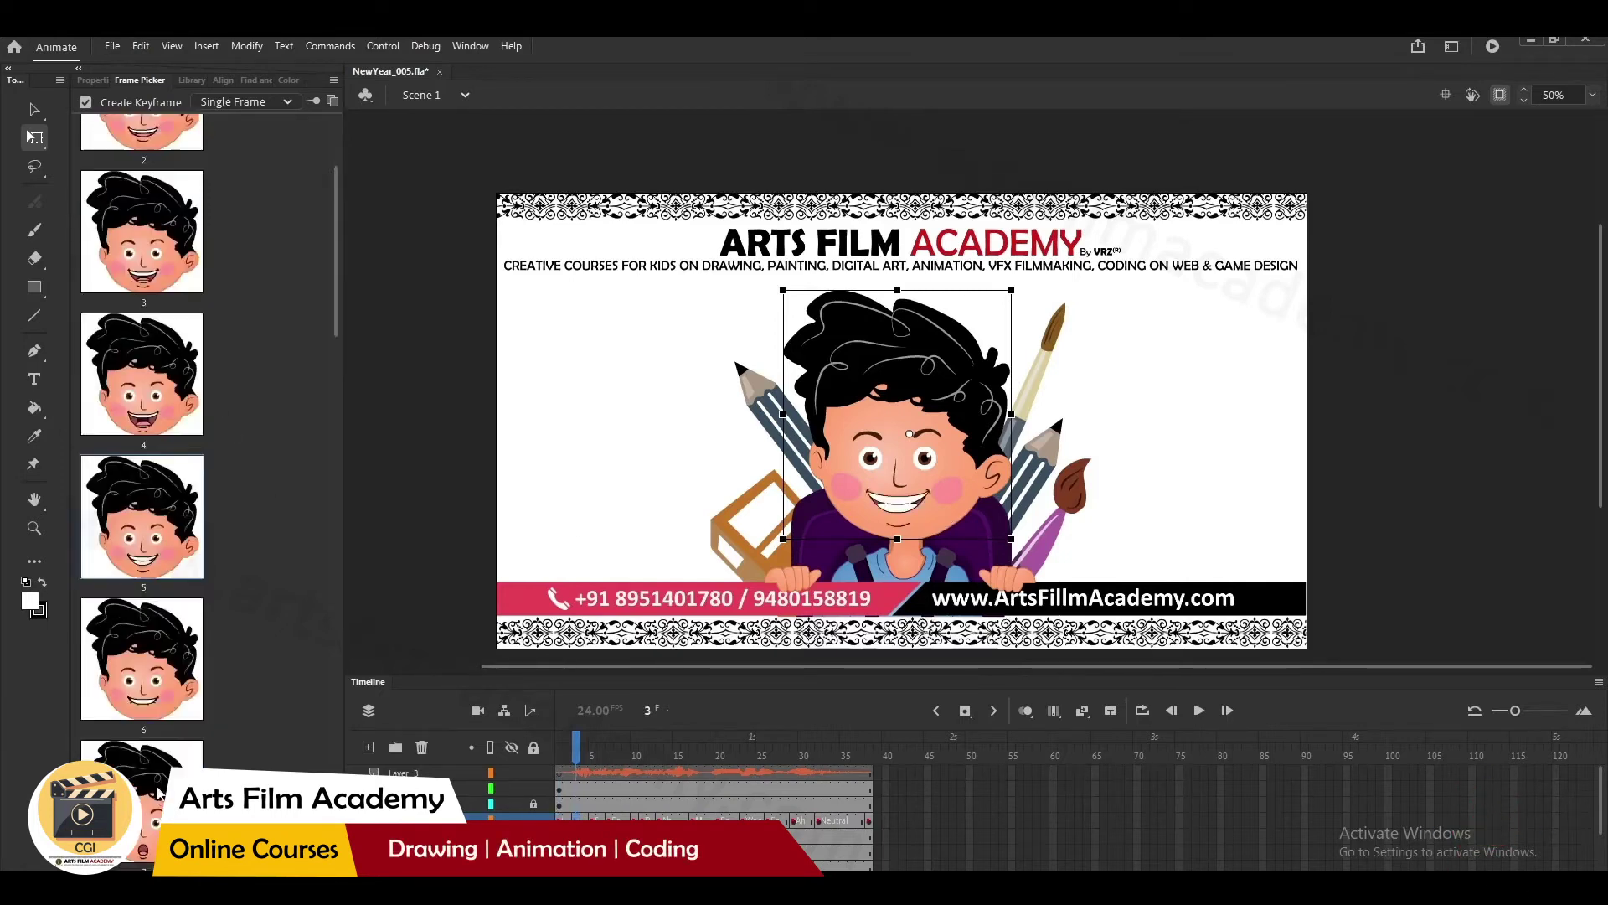
{"action": "left_click", "coordinate": [166, 707]}
- Play the timeline twice from frame 1 to check the lip sync against the audio
{"action": "left_click", "coordinate": [560, 737]}
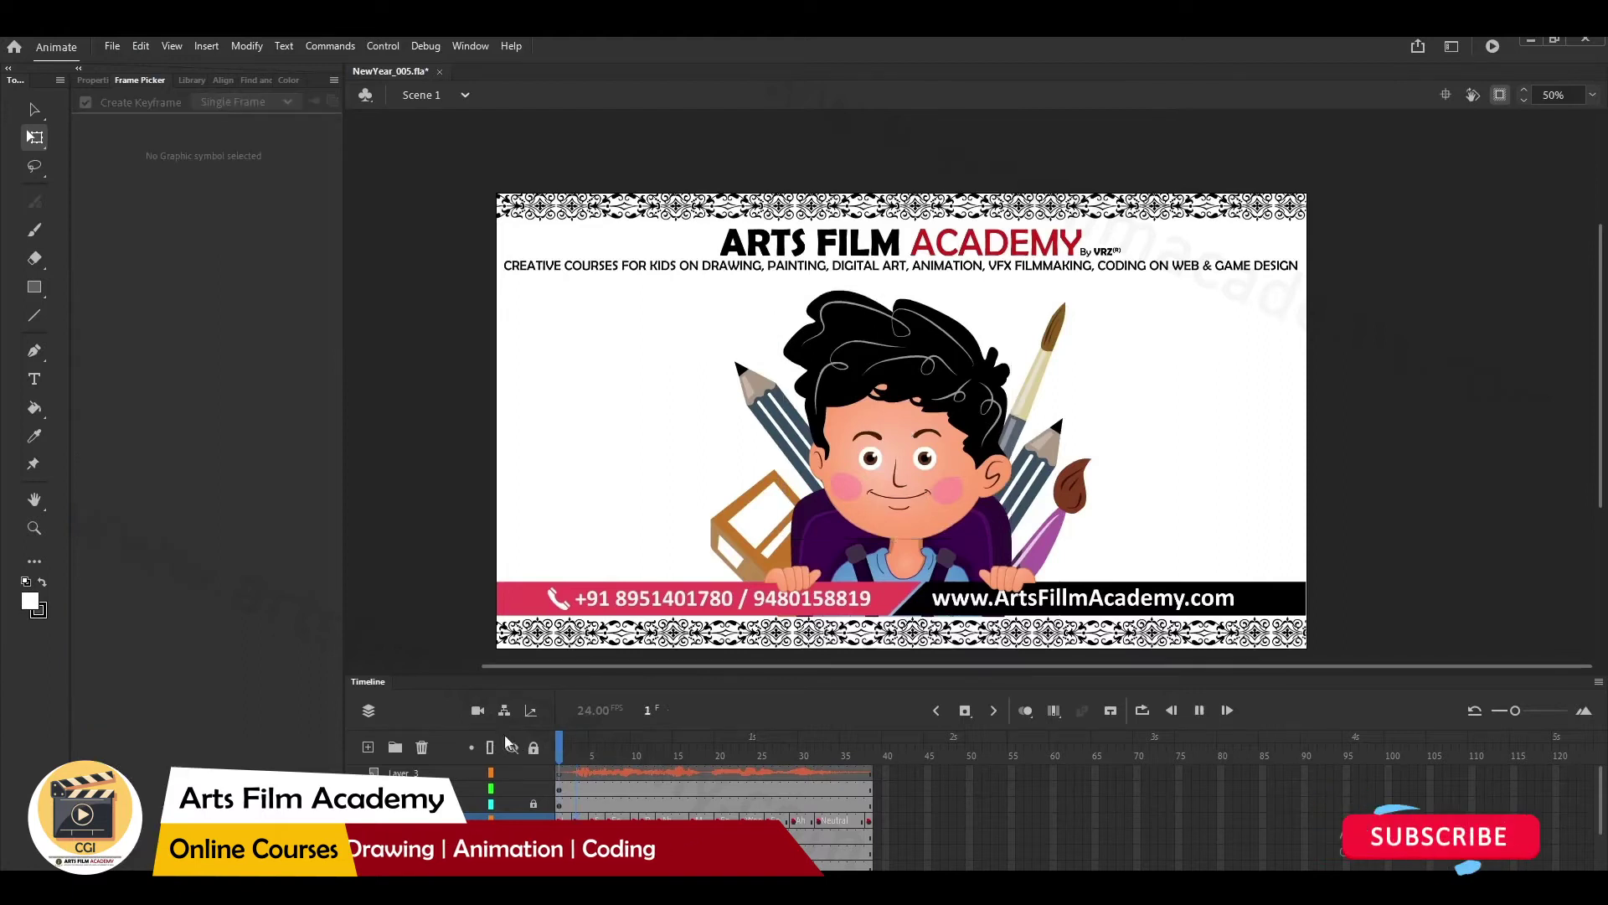
{"action": "key", "text": "Return"}
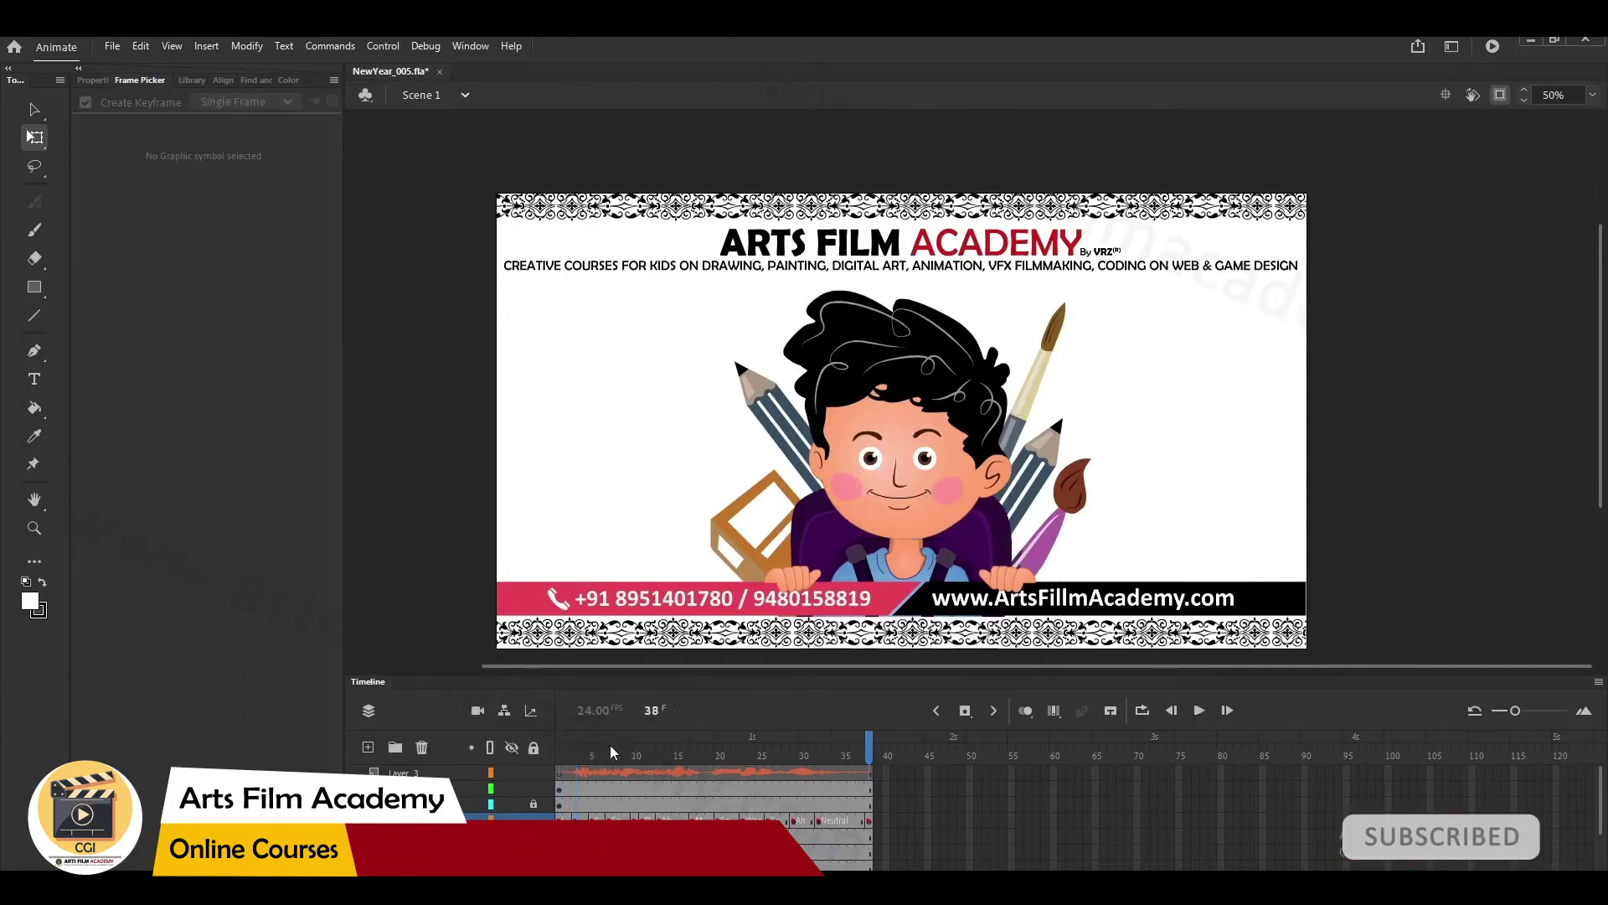
{"action": "left_click", "coordinate": [557, 754]}
{"action": "key", "text": "Return"}
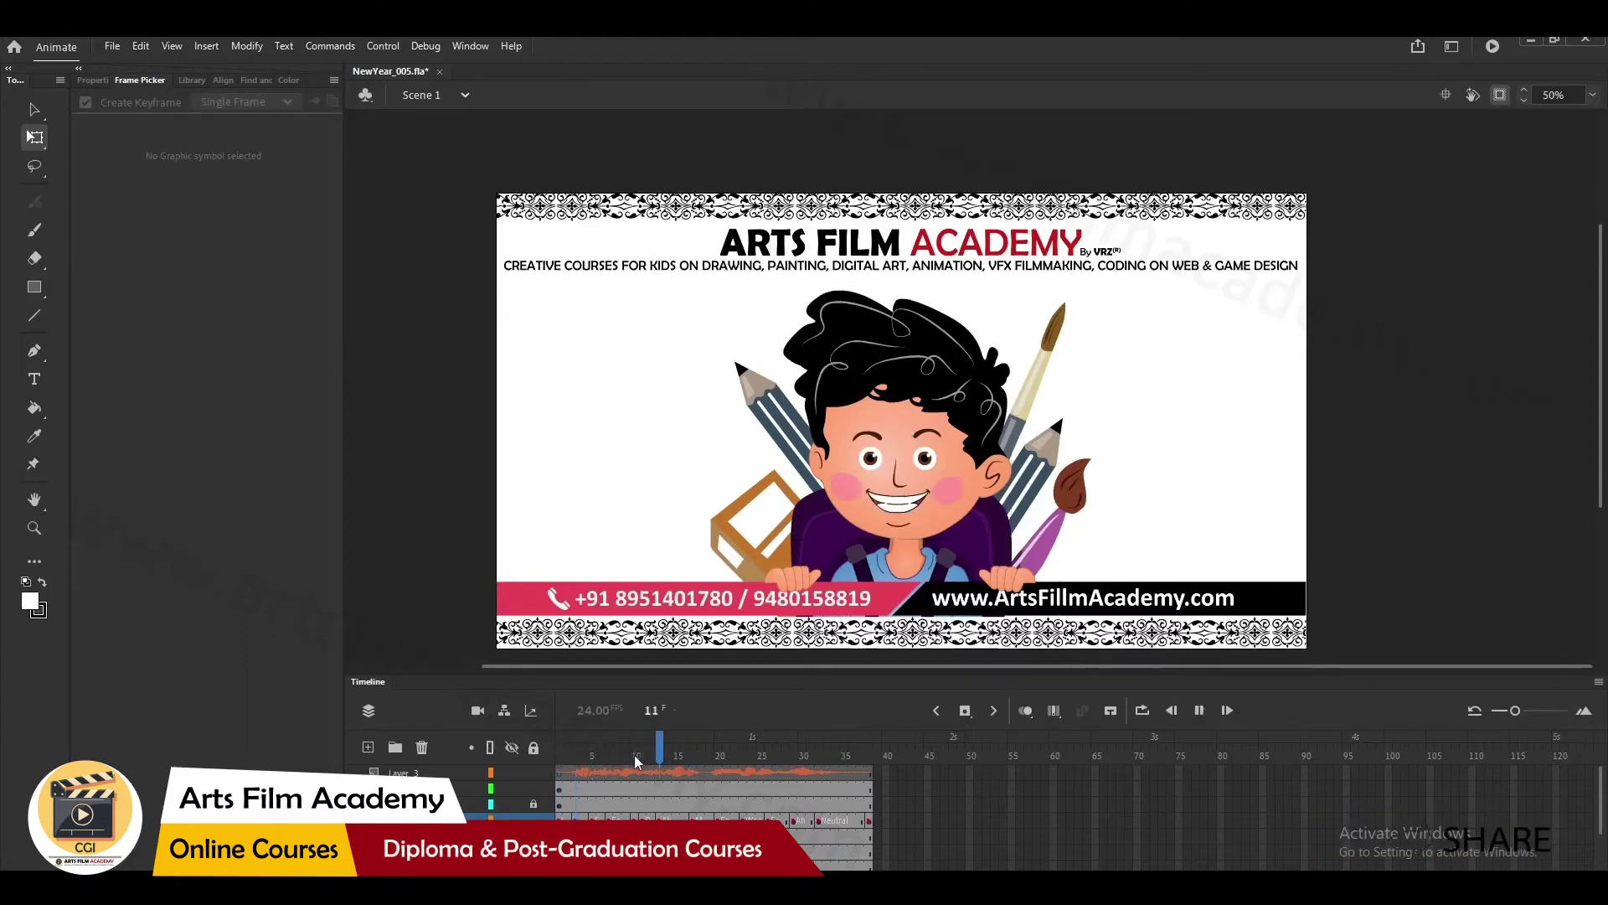
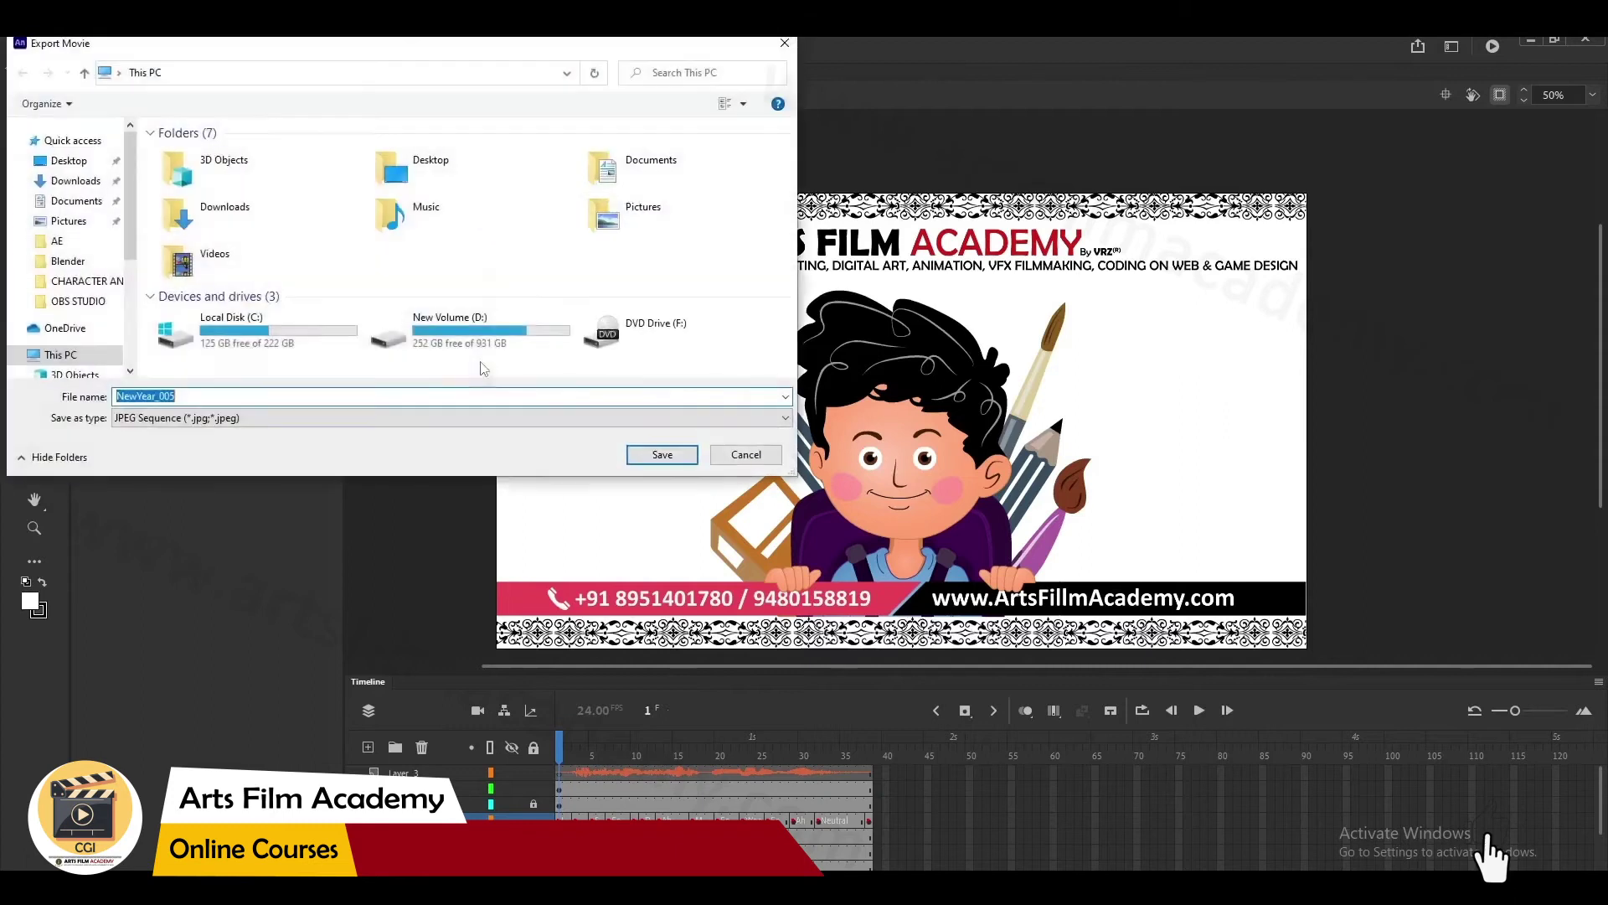
- For the movie export, switch to File Explorer, create a folder named Img_Seq inside CHARACTER ANI, and open it
{"action": "left_click", "coordinate": [500, 397]}
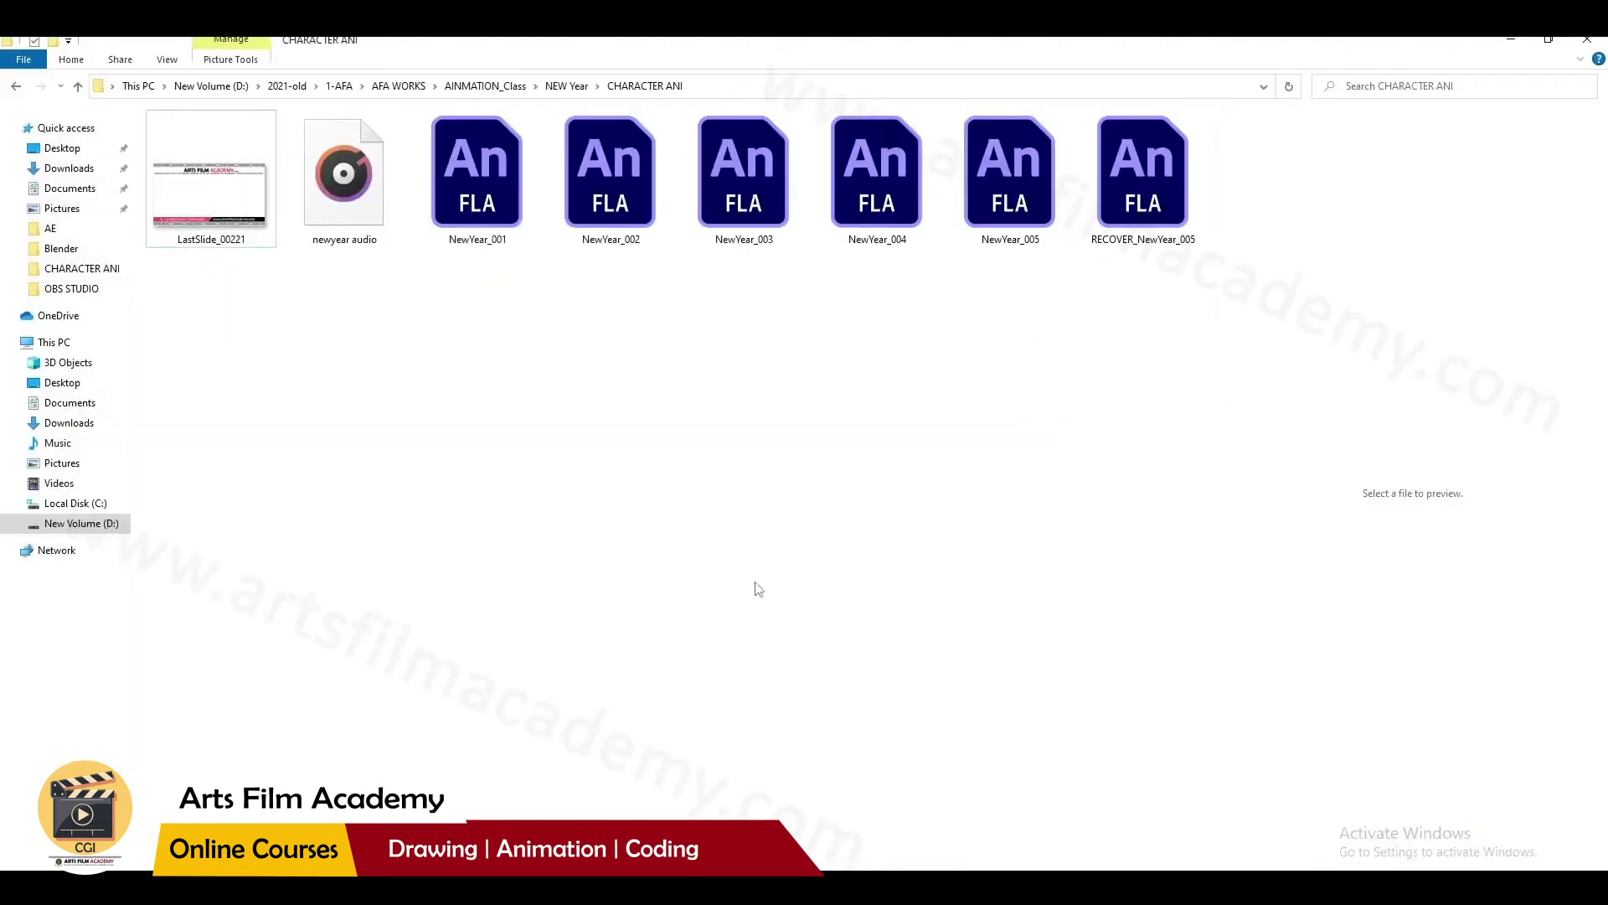
{"action": "key", "text": "ctrl+shift+n"}
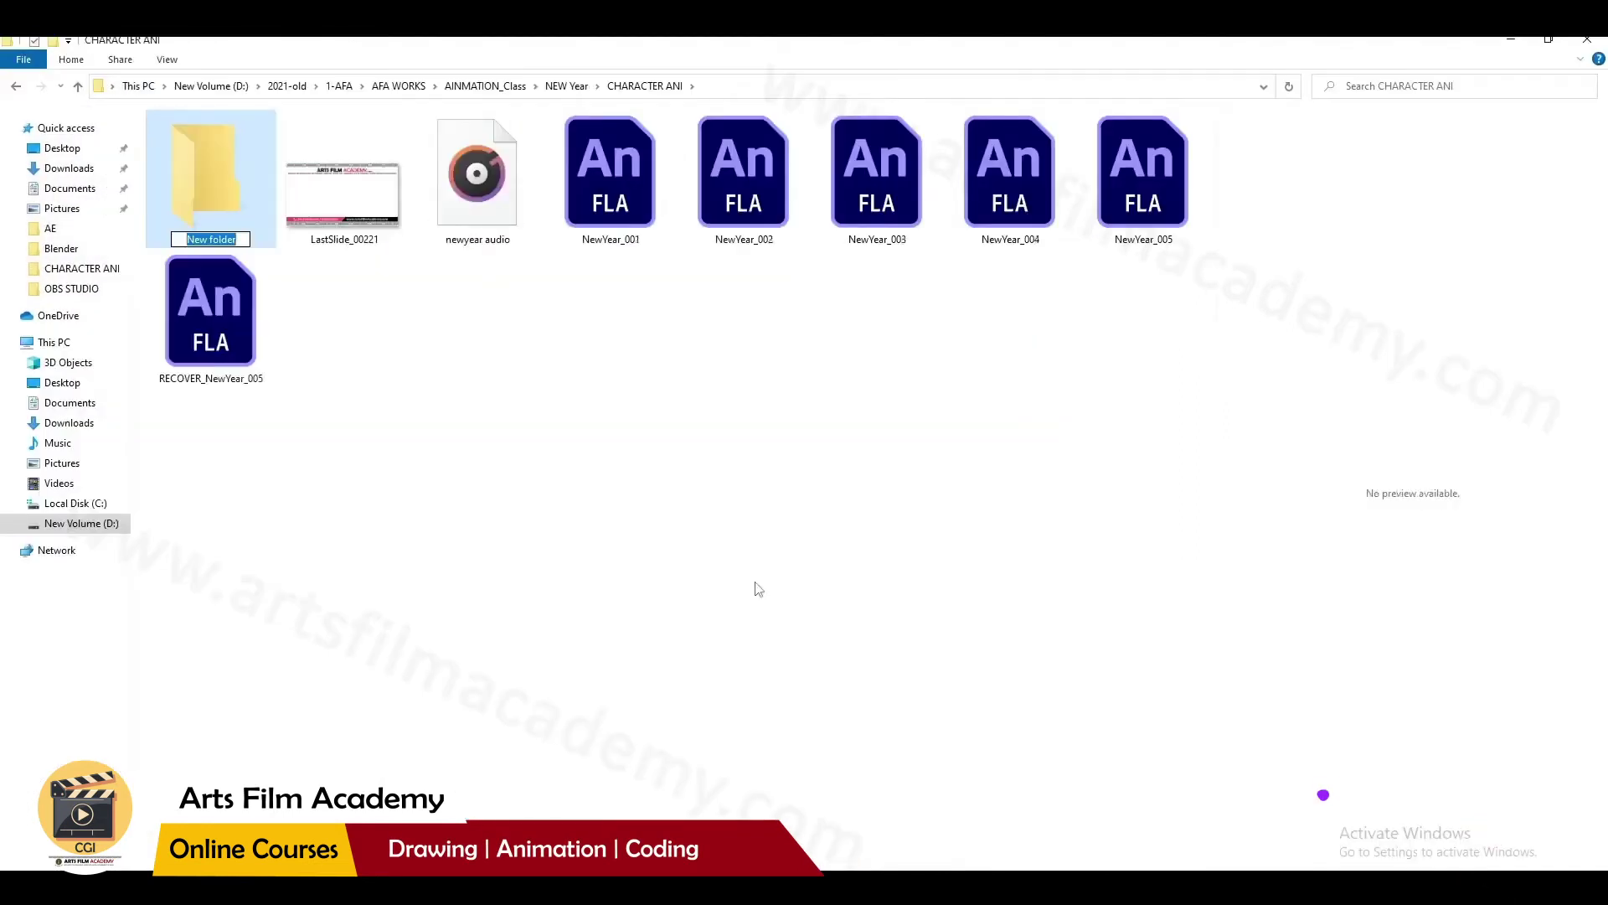
{"action": "type", "text": "Img_"}
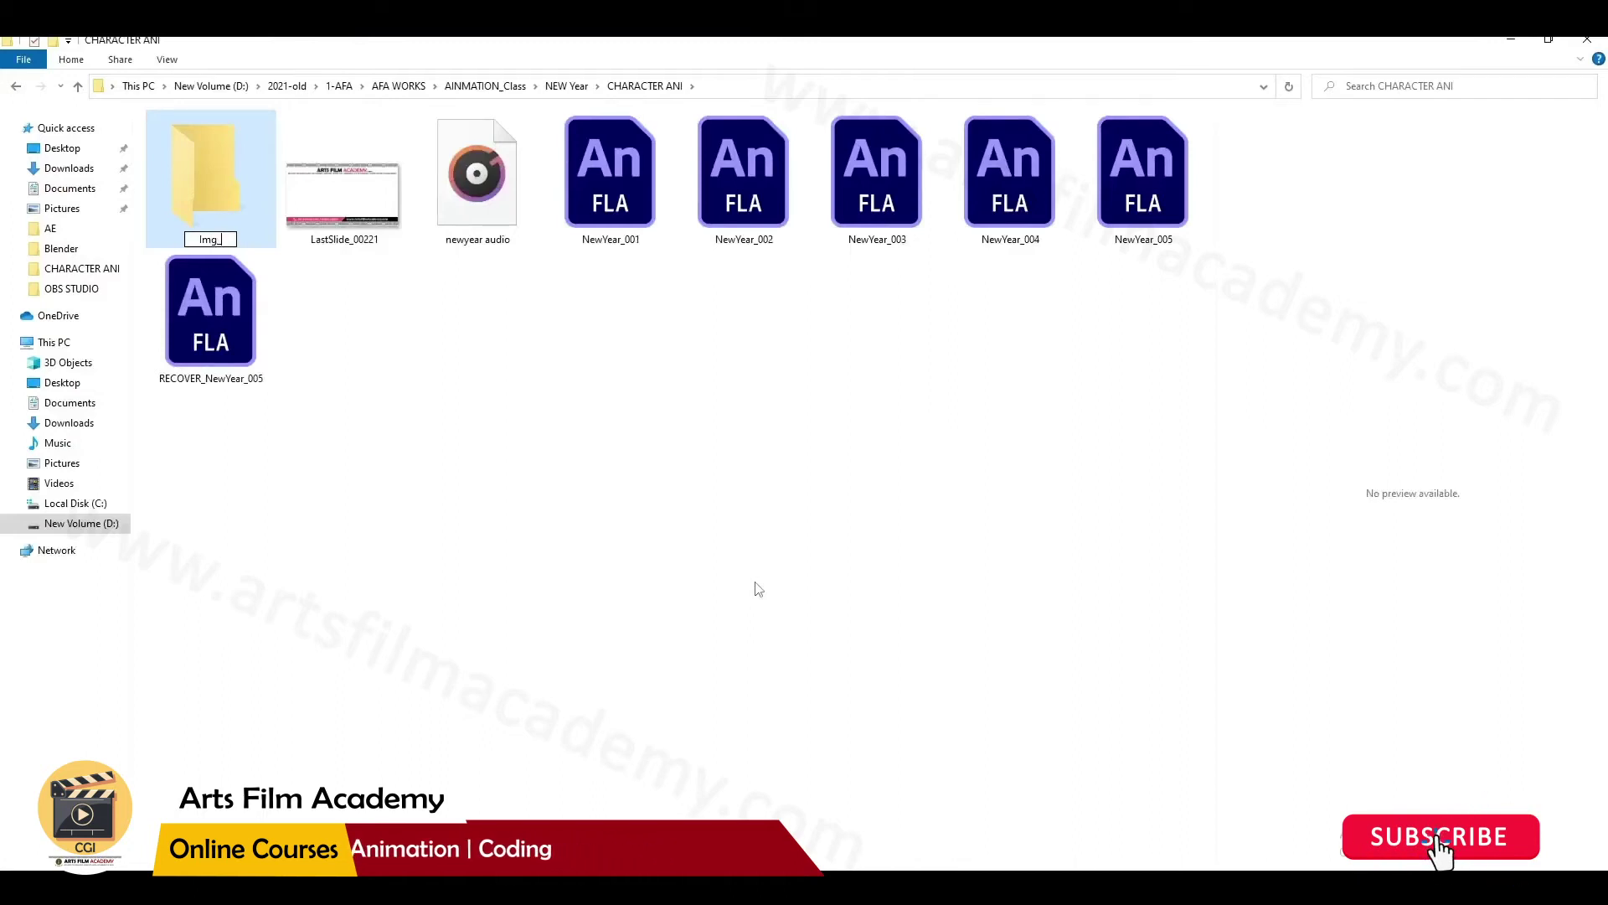
{"action": "type", "text": "Seq"}
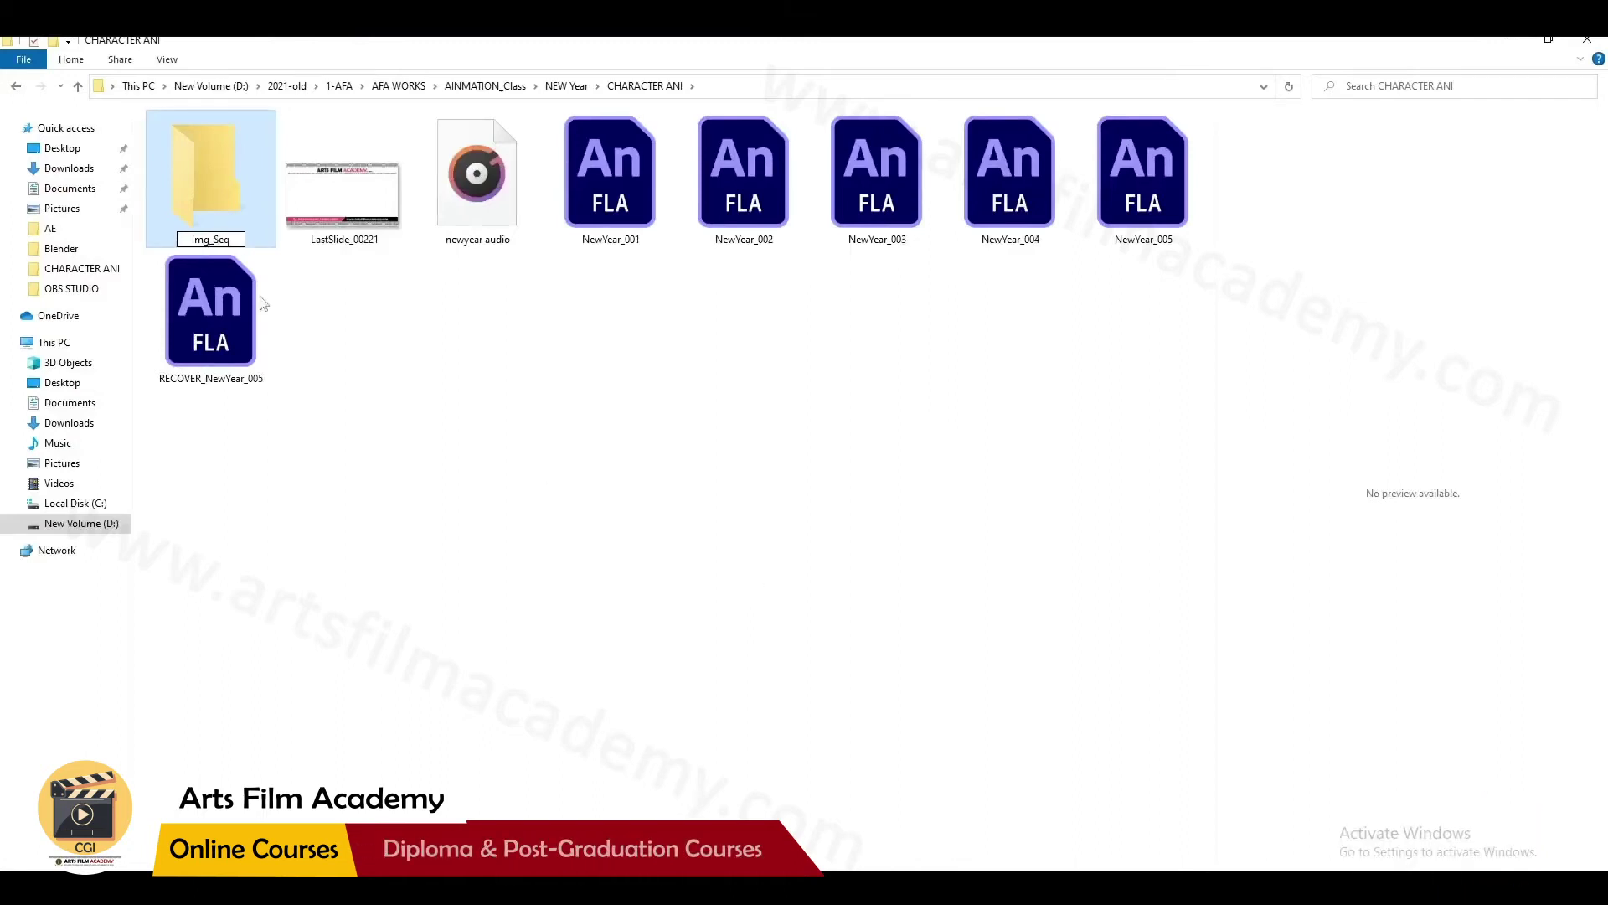
{"action": "key", "text": "Return"}
{"action": "key", "text": "Return"}
- Copy the Img_Seq folder's path and make that folder the destination of the movie export in Animate
{"action": "left_click", "coordinate": [767, 92]}
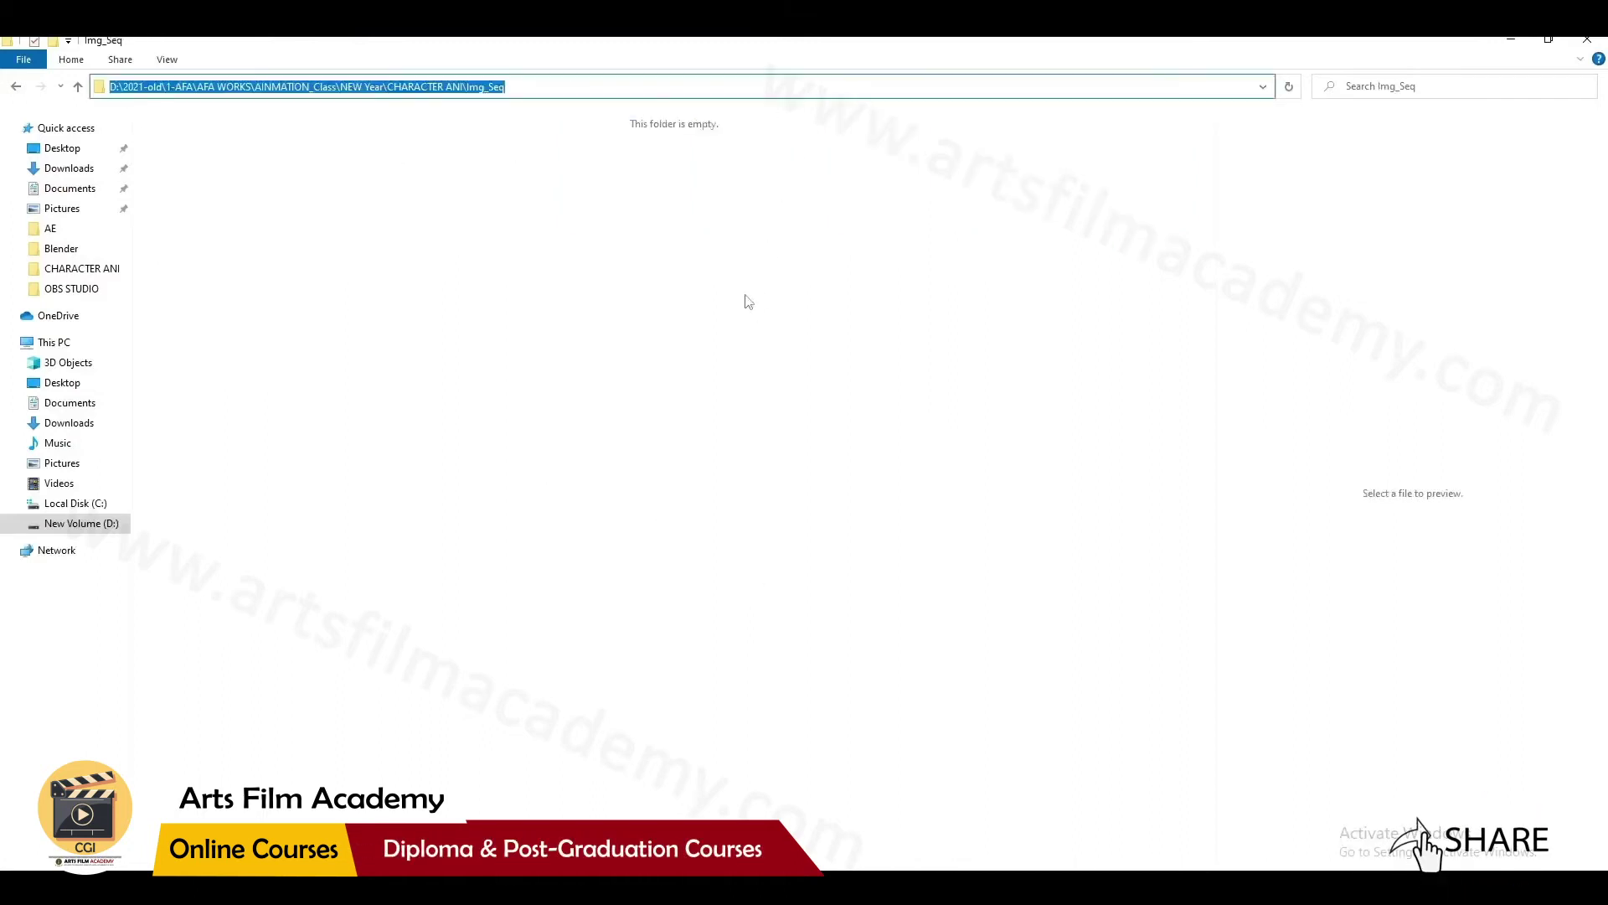
{"action": "key", "text": "ctrl+c"}
{"action": "left_click", "coordinate": [655, 886]}
{"action": "key", "text": "ctrl+v"}
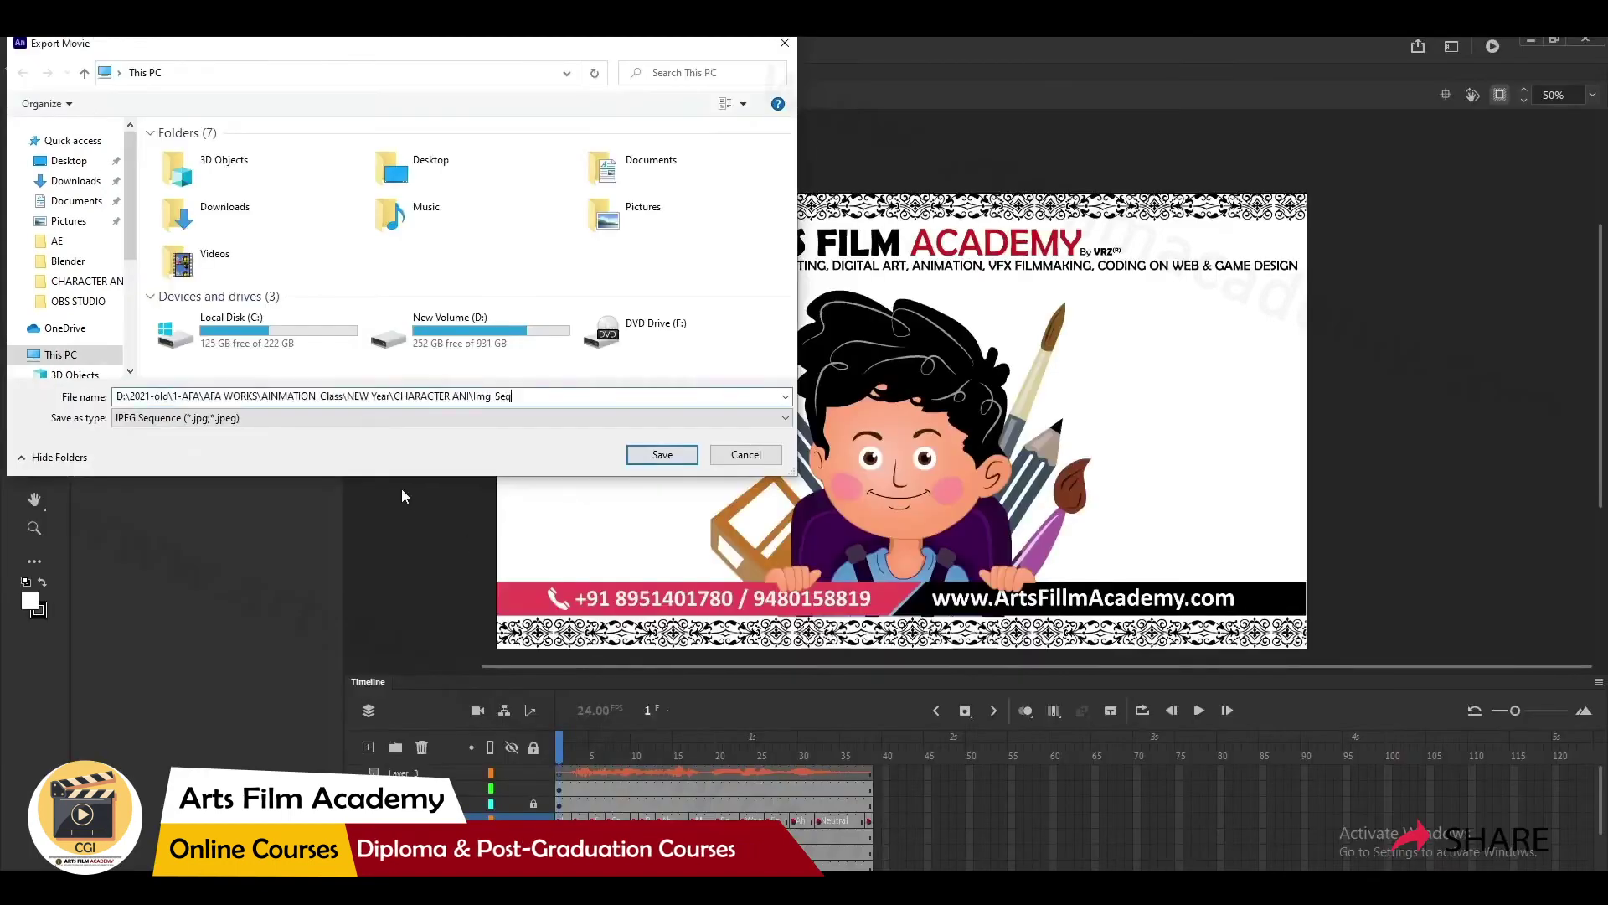
{"action": "key", "text": "Return"}
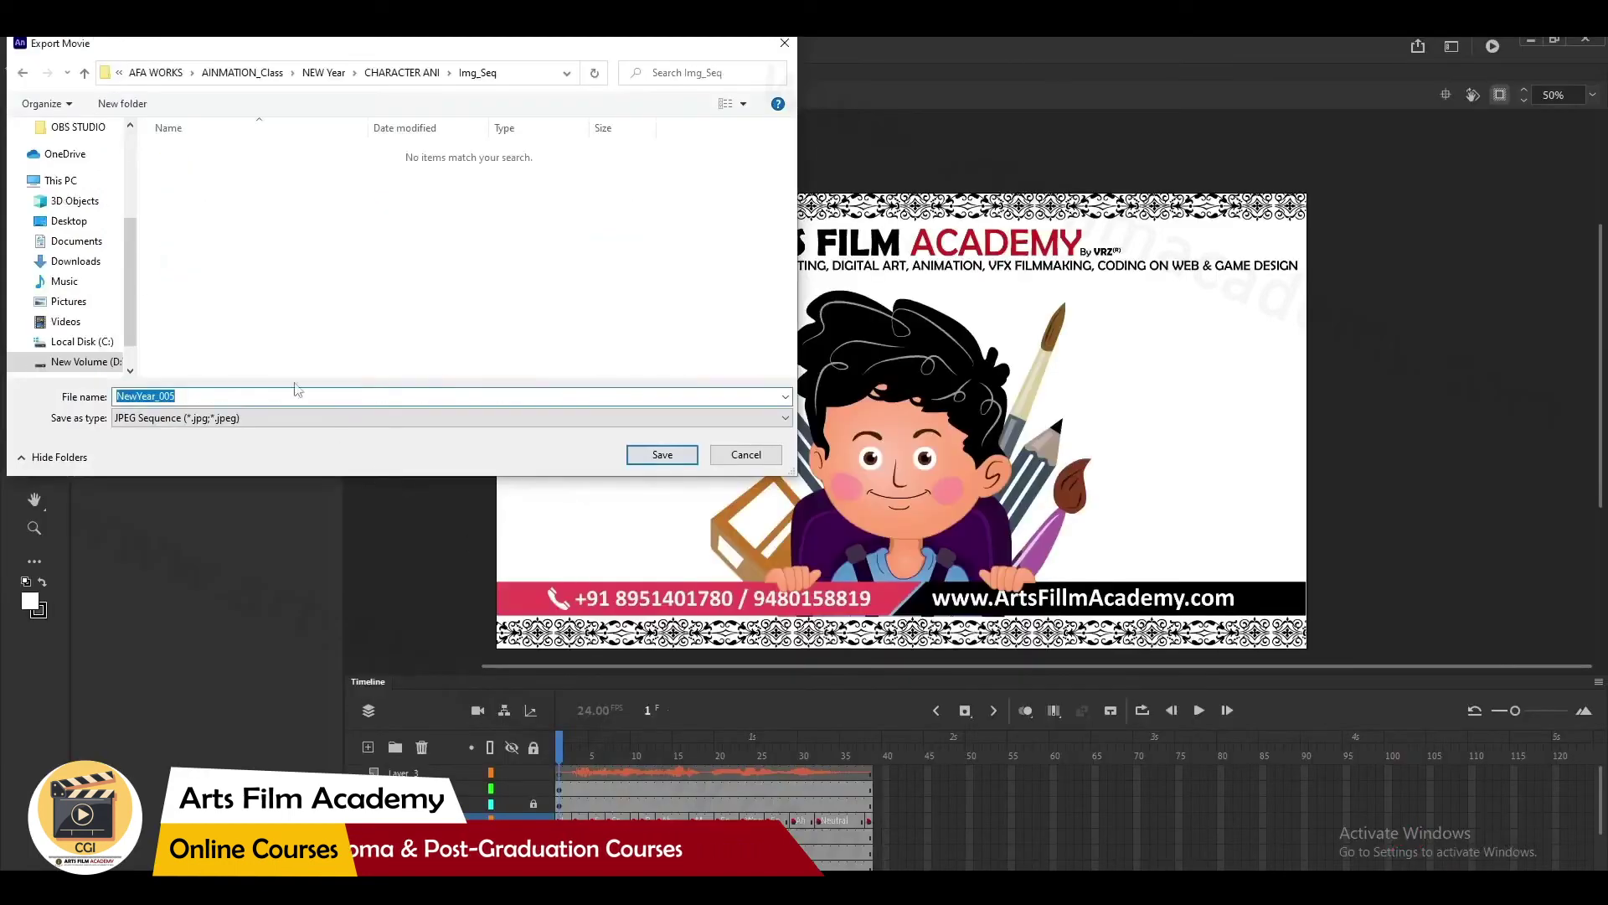
- Compare the PNG and JPEG sequence formats, then save the movie export as a JPEG Sequence named NewYear_005
{"action": "left_click", "coordinate": [209, 417]}
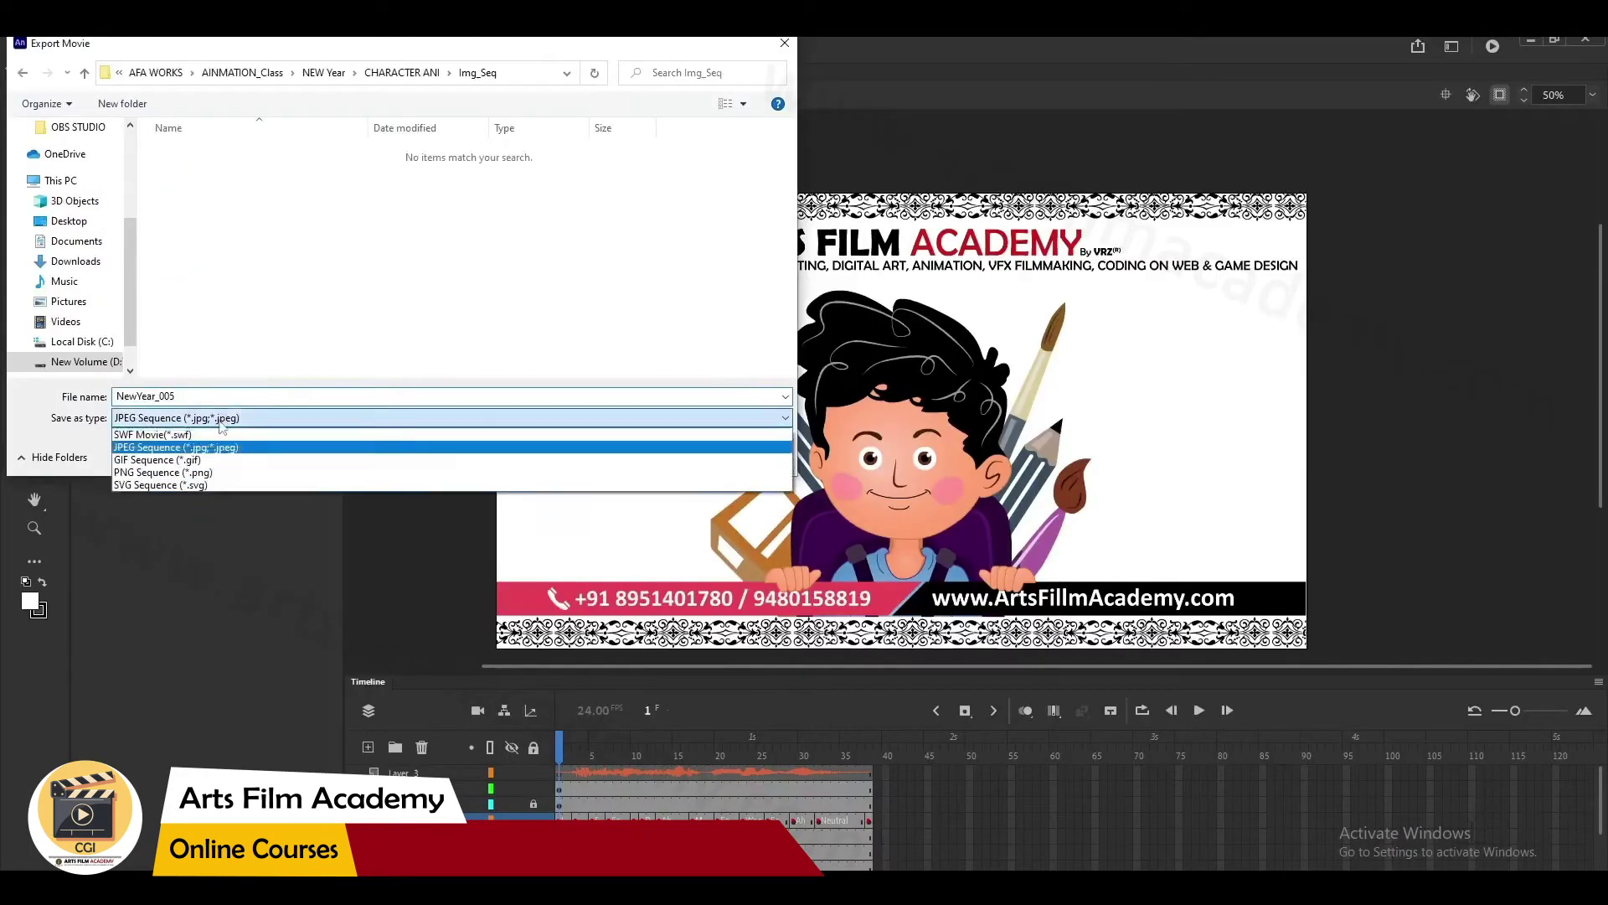
{"action": "left_click", "coordinate": [157, 472]}
{"action": "left_click", "coordinate": [158, 418]}
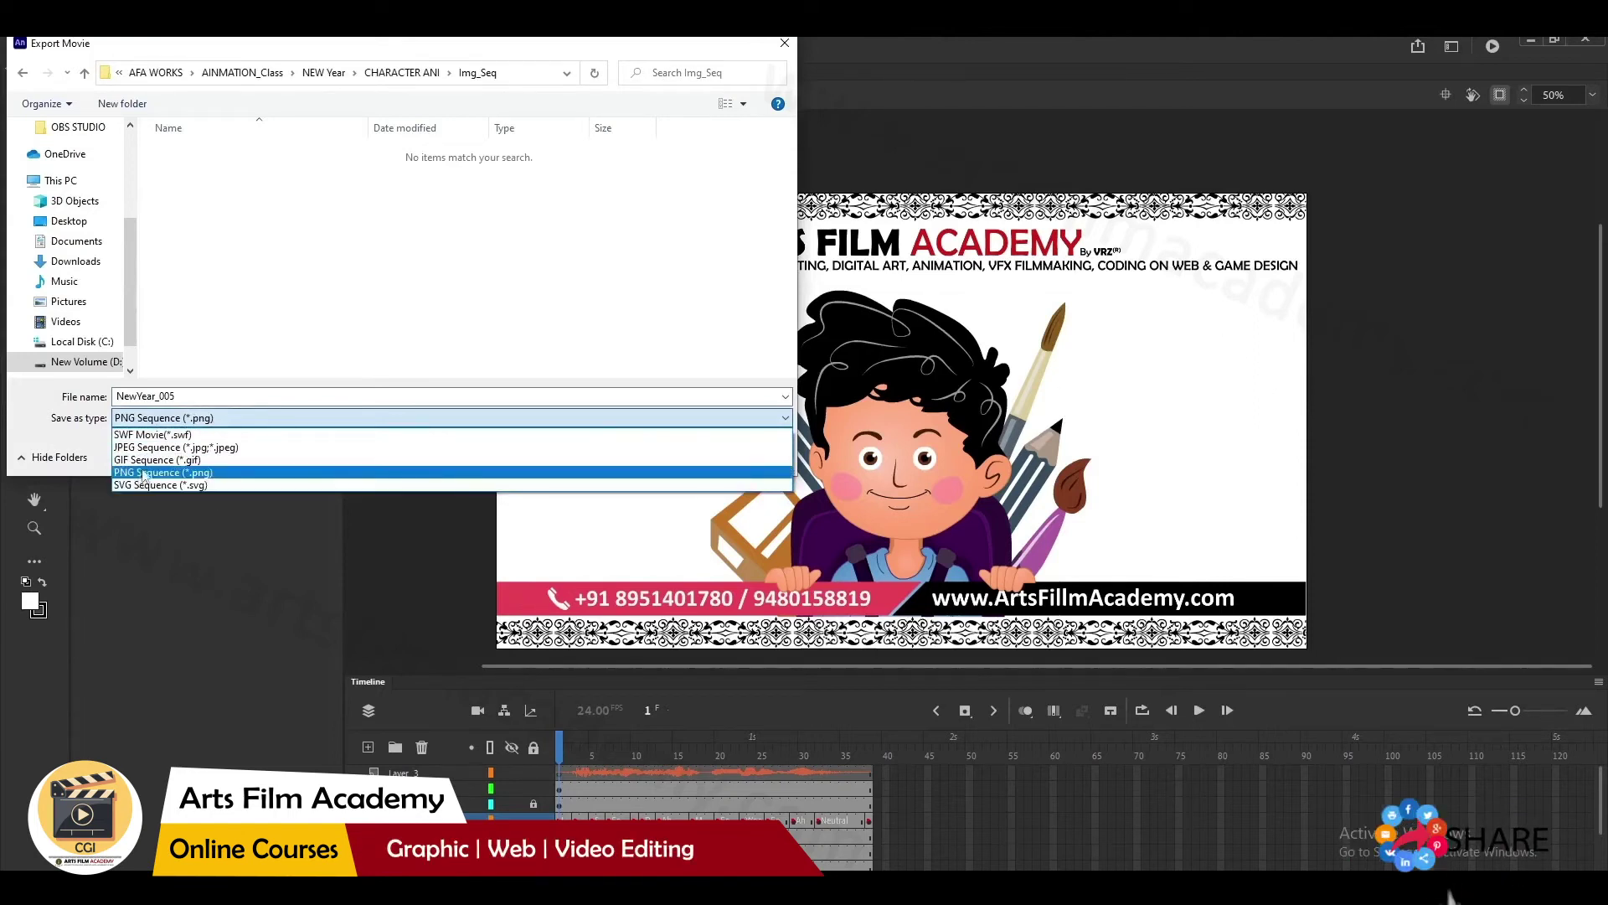
{"action": "left_click", "coordinate": [192, 447]}
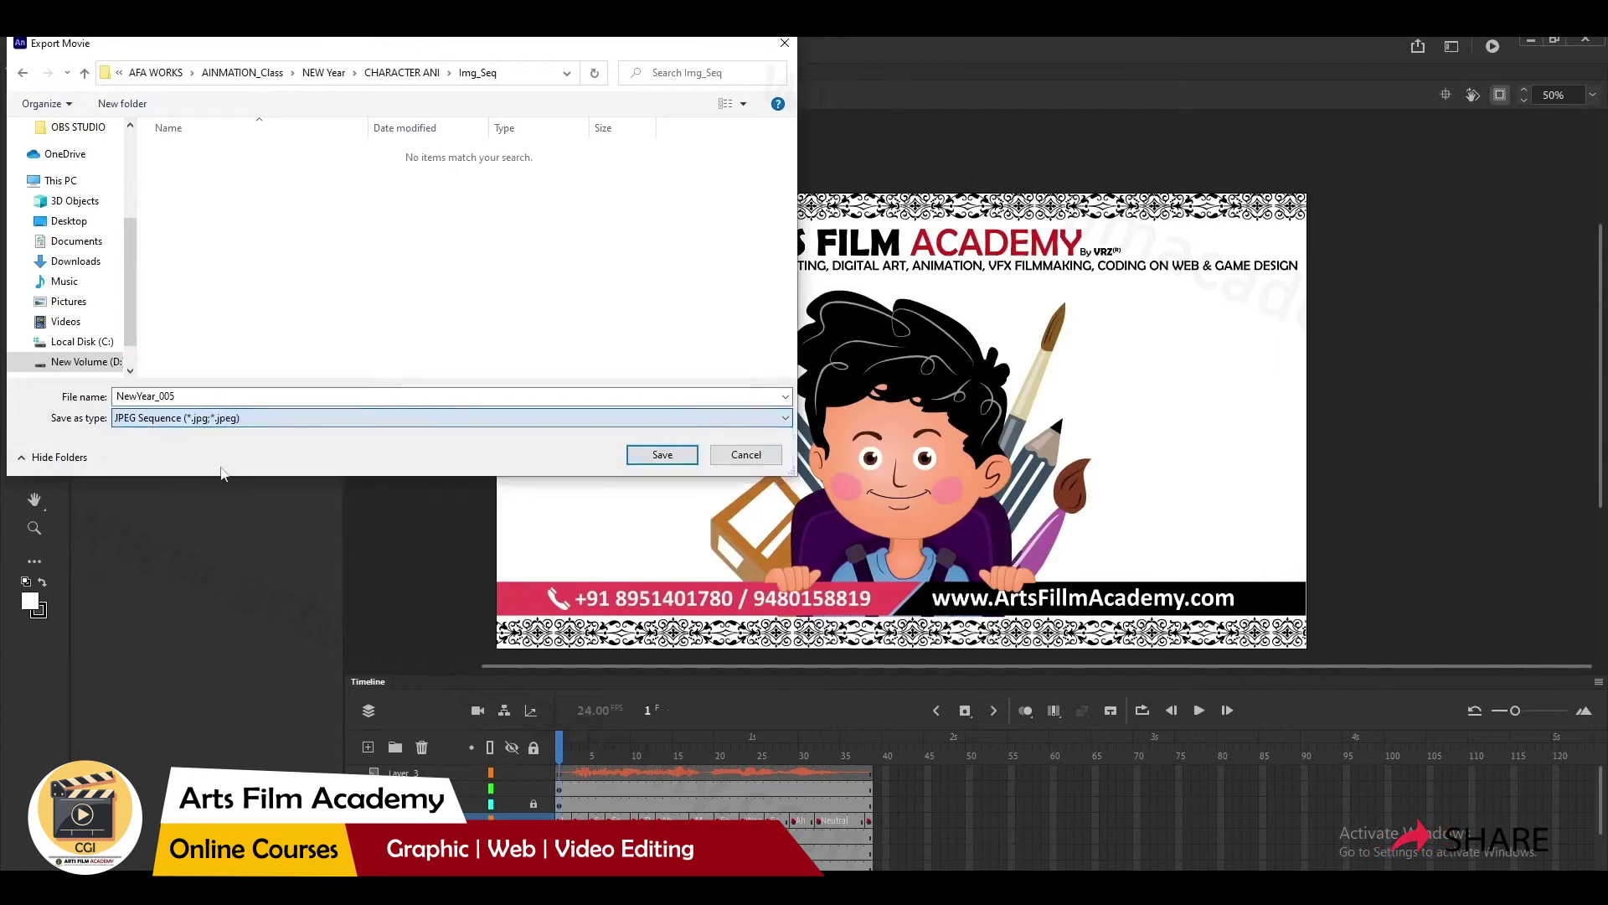
{"action": "left_click", "coordinate": [658, 457]}
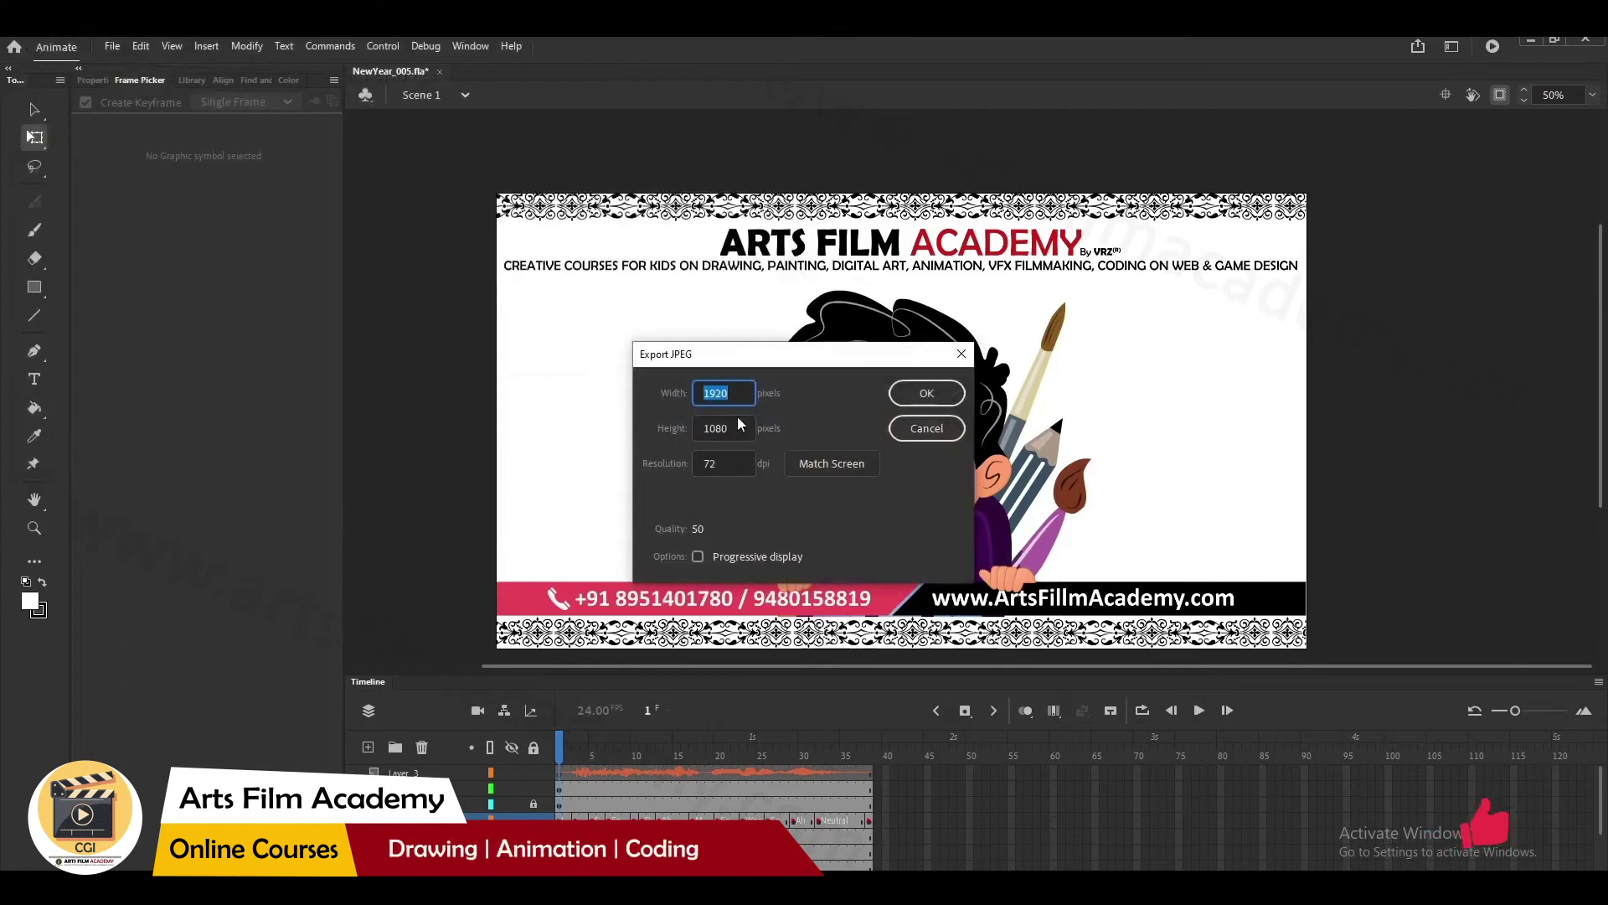
- Export the 1920 × 1080 JPEG sequence at a resolution of 72 dpi with the quality set to 100
{"action": "double_click", "coordinate": [725, 461]}
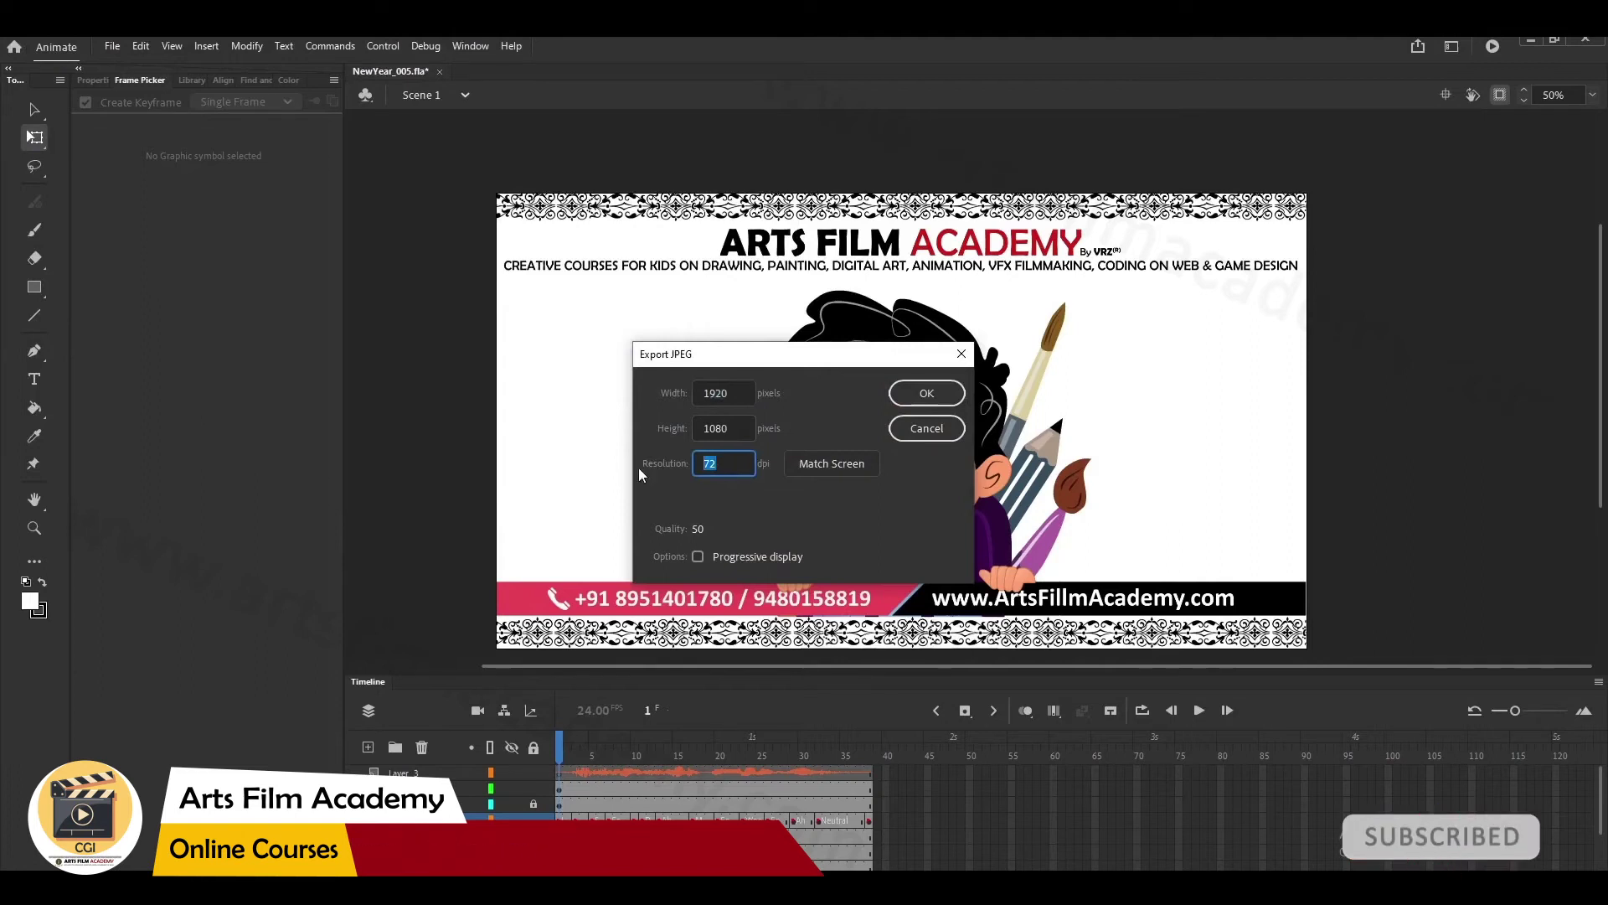
{"action": "type", "text": "150"}
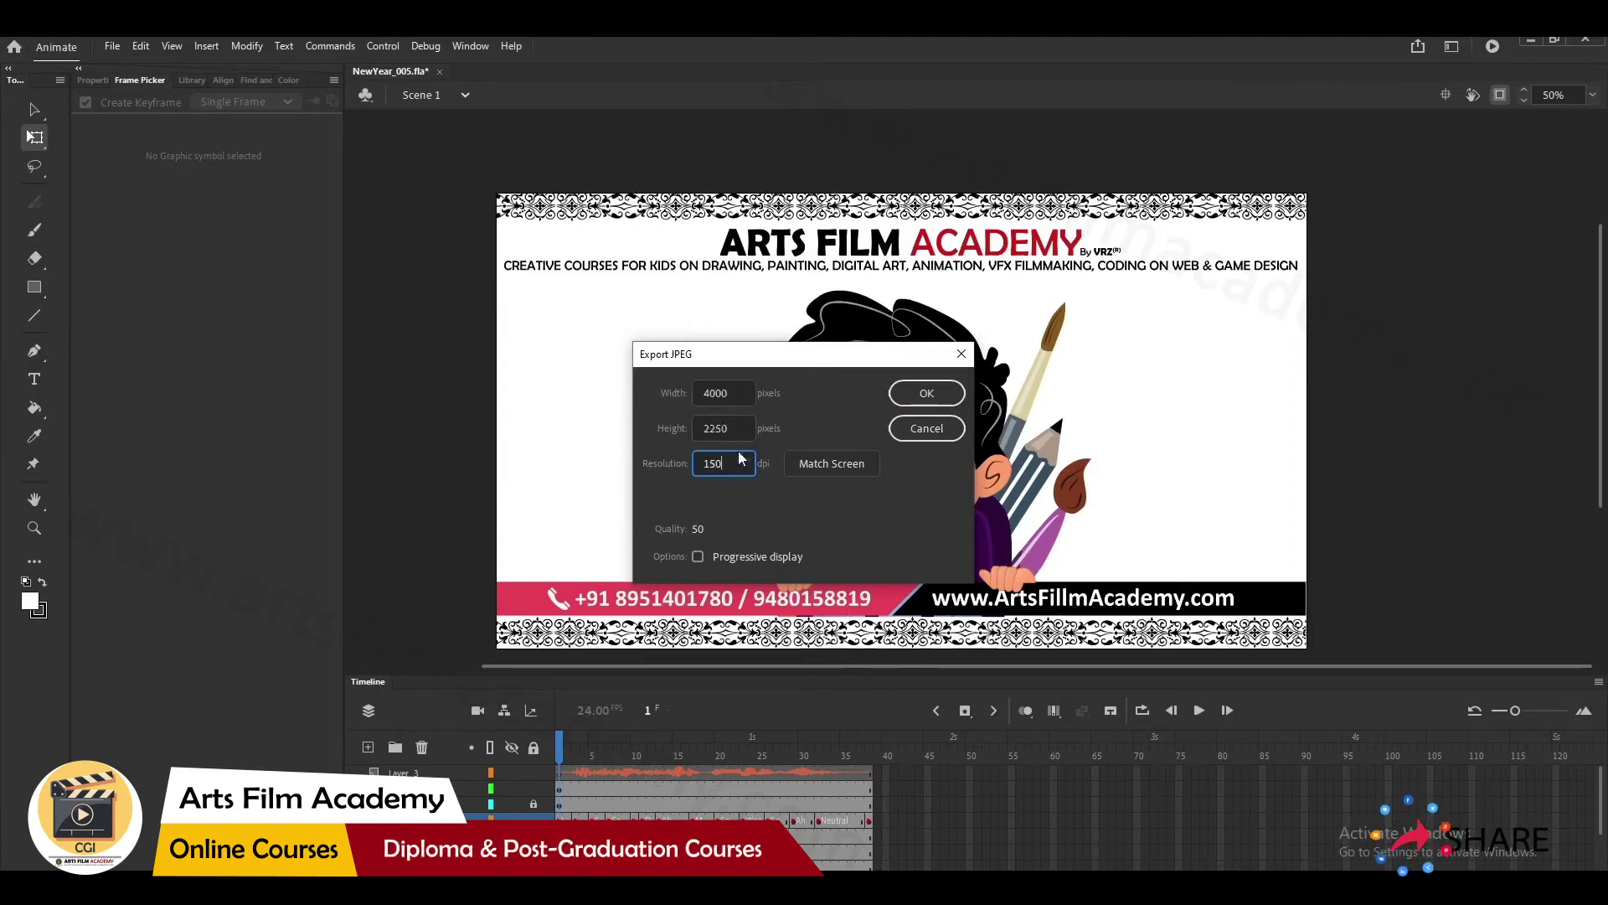
{"action": "type", "text": "72"}
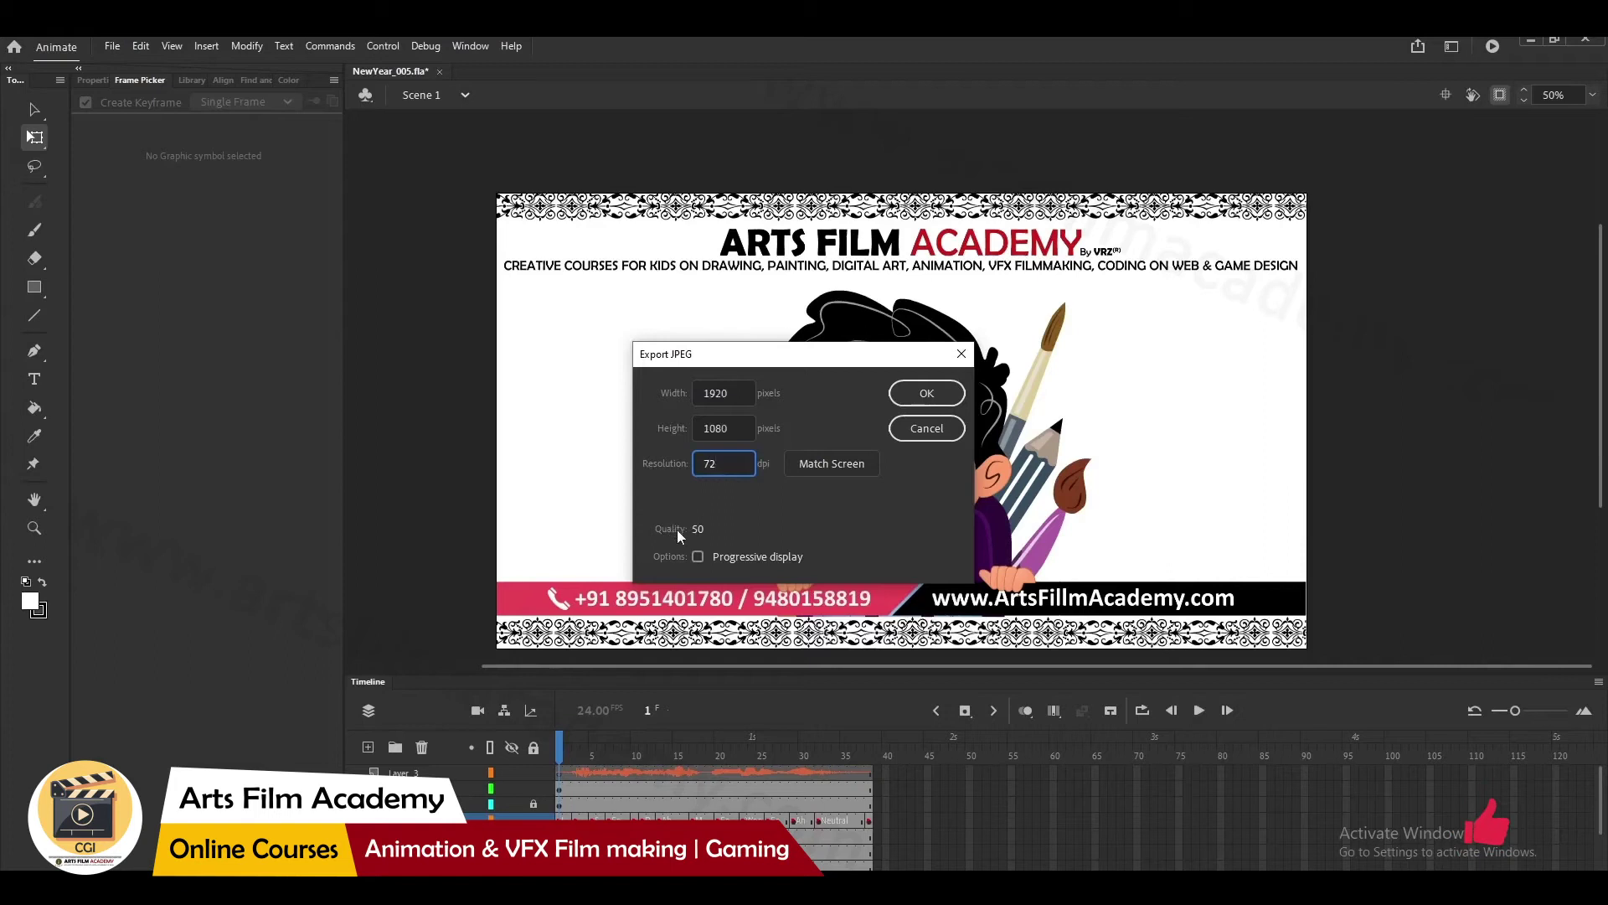
{"action": "left_click_drag", "start_coordinate": [696, 530], "coordinate": [765, 525]}
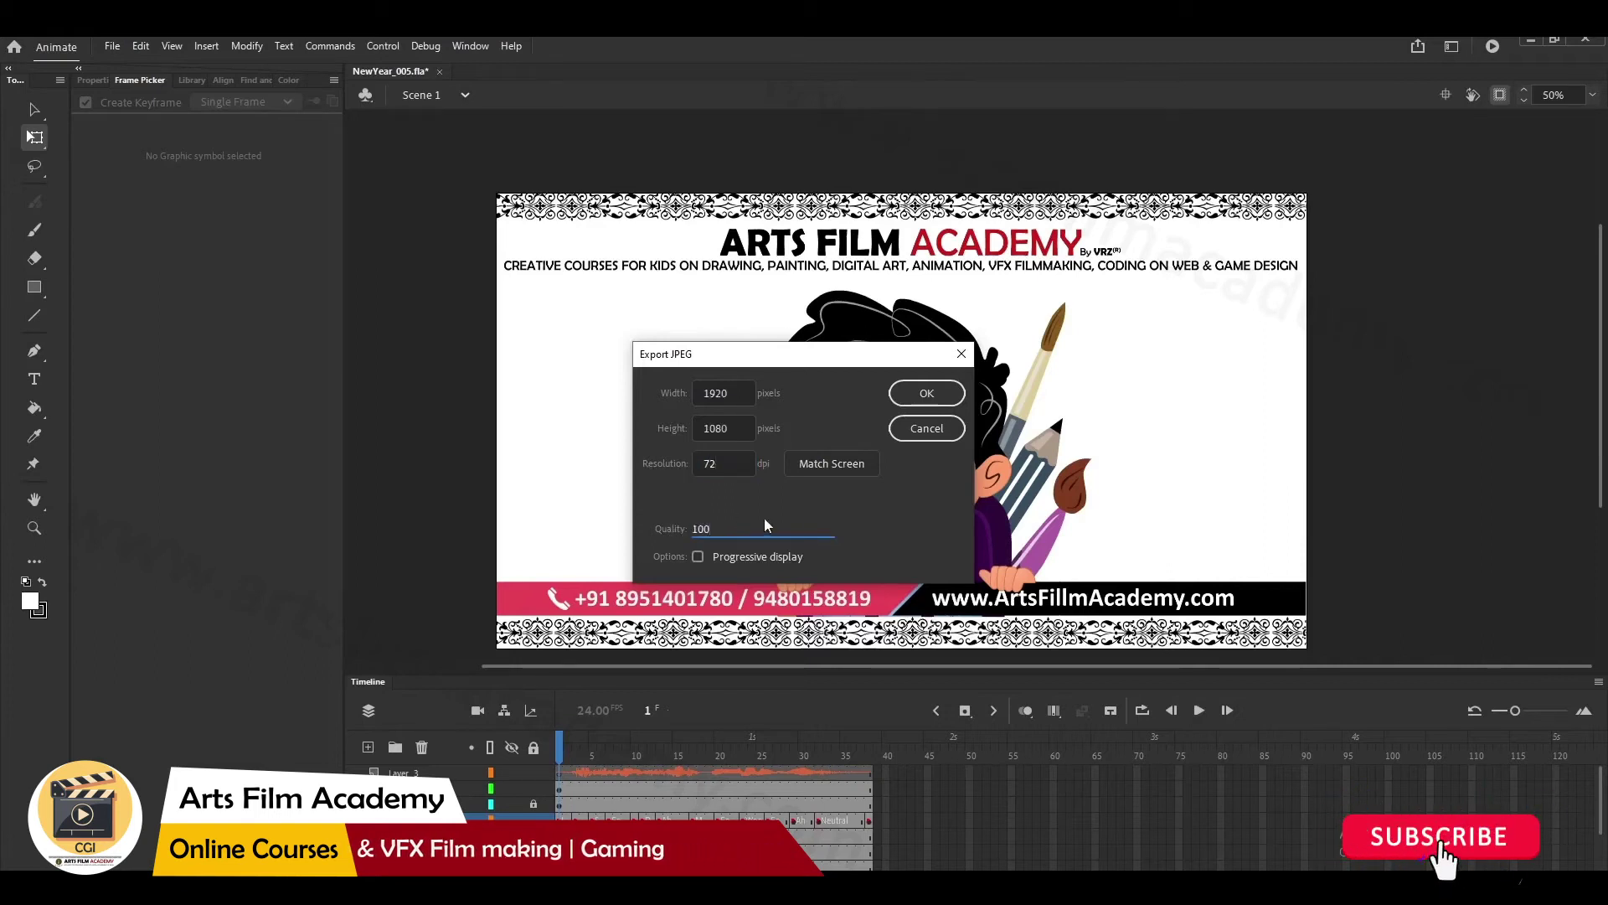
{"action": "left_click", "coordinate": [909, 399]}
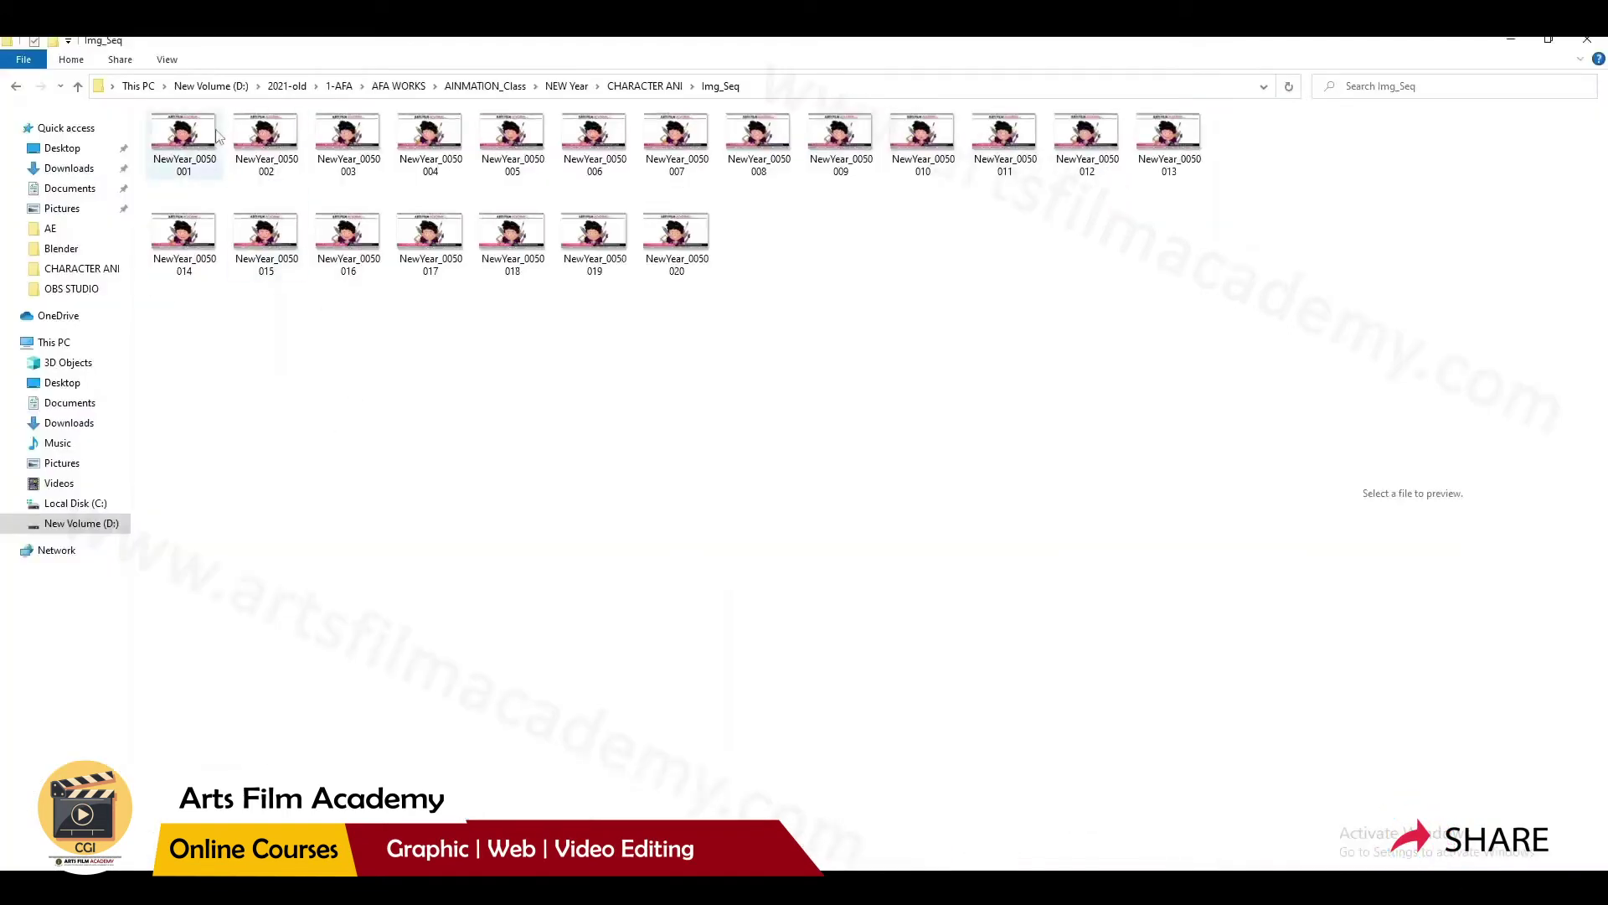
- Open the first exported image in the Img_Seq folder, page through the following frames, and close the viewer
{"action": "left_click", "coordinate": [185, 149]}
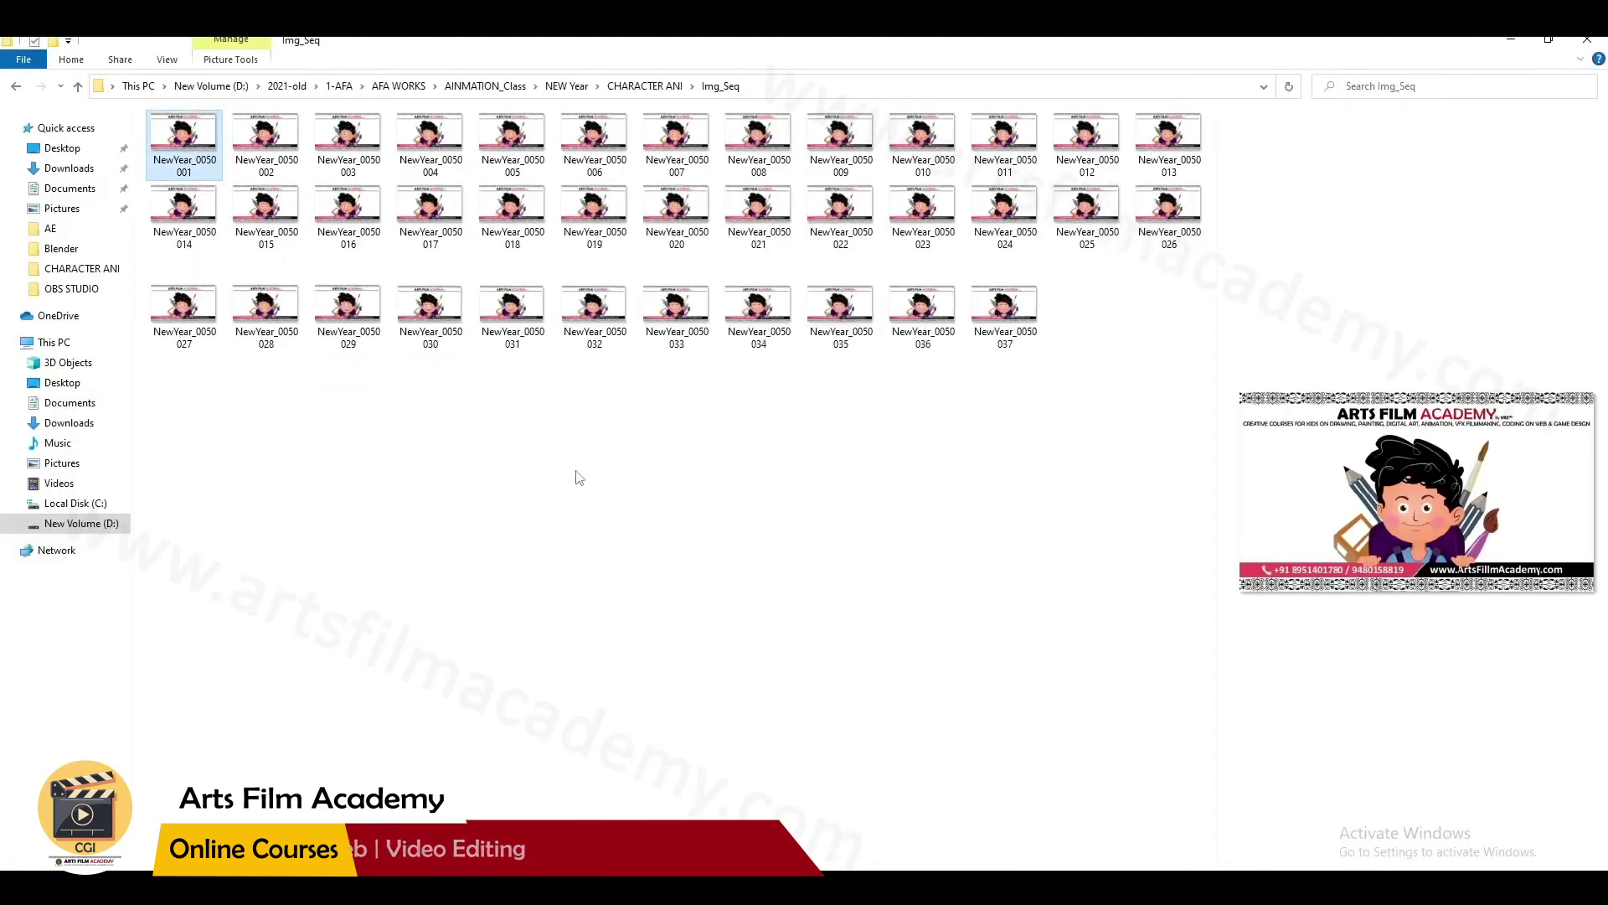
{"action": "double_click", "coordinate": [191, 169]}
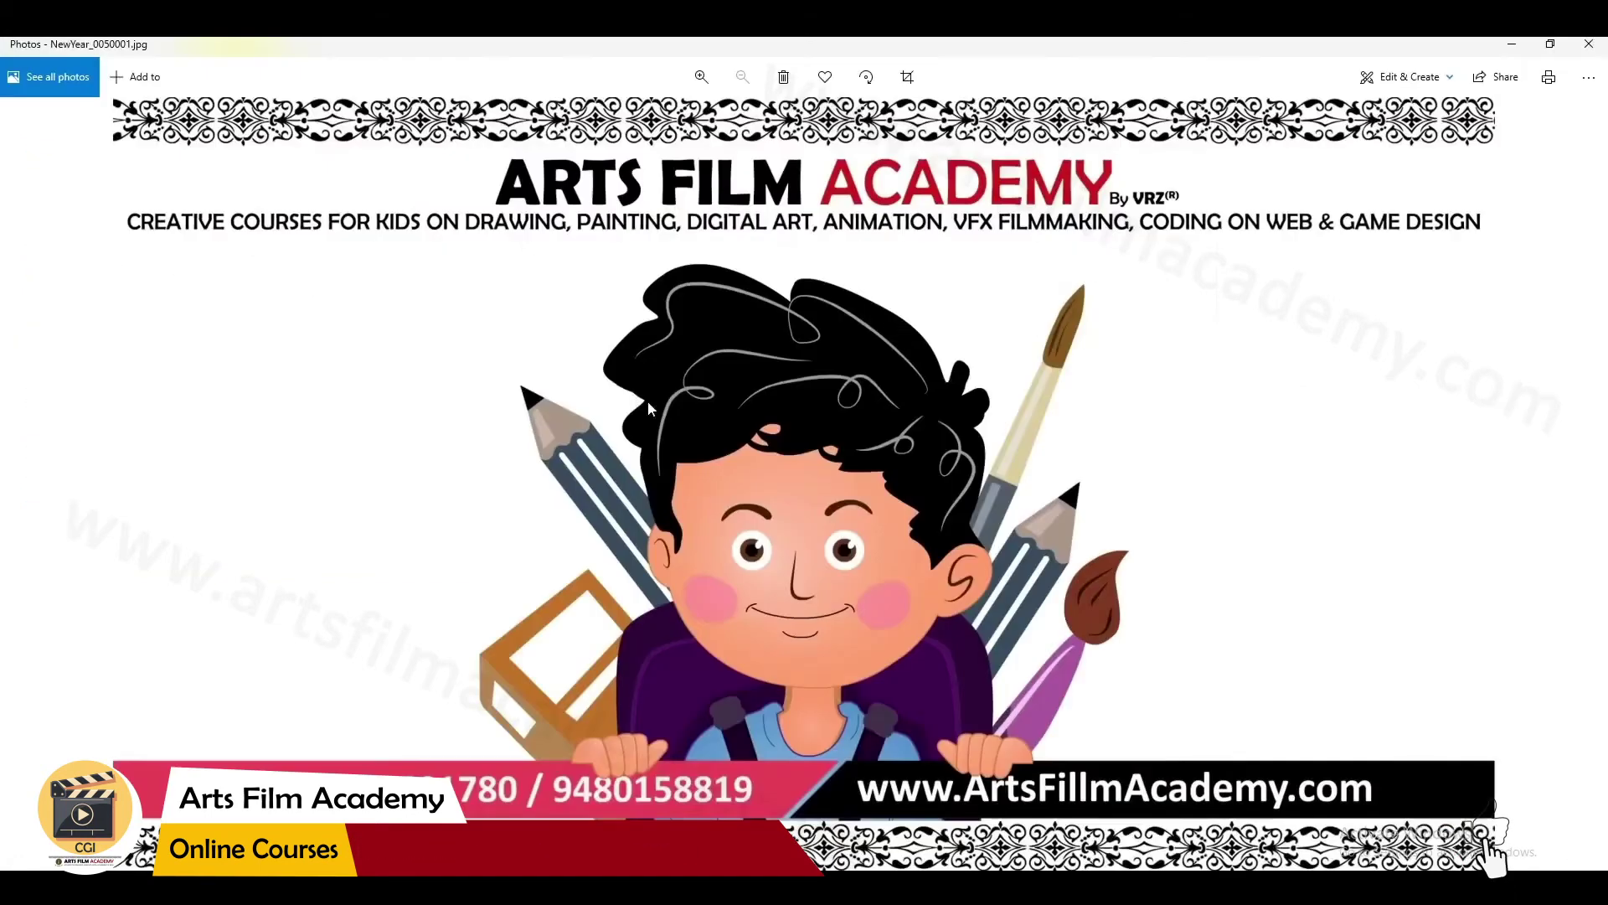
{"action": "key", "text": "Right"}
{"action": "key", "text": "Right"}
{"action": "key", "text": "Right"}
{"action": "key", "text": "Right"}
{"action": "key", "text": "Right"}
{"action": "key", "text": "Right"}
{"action": "key", "text": "Right"}
{"action": "key", "text": "Right"}
{"action": "key", "text": "Right"}
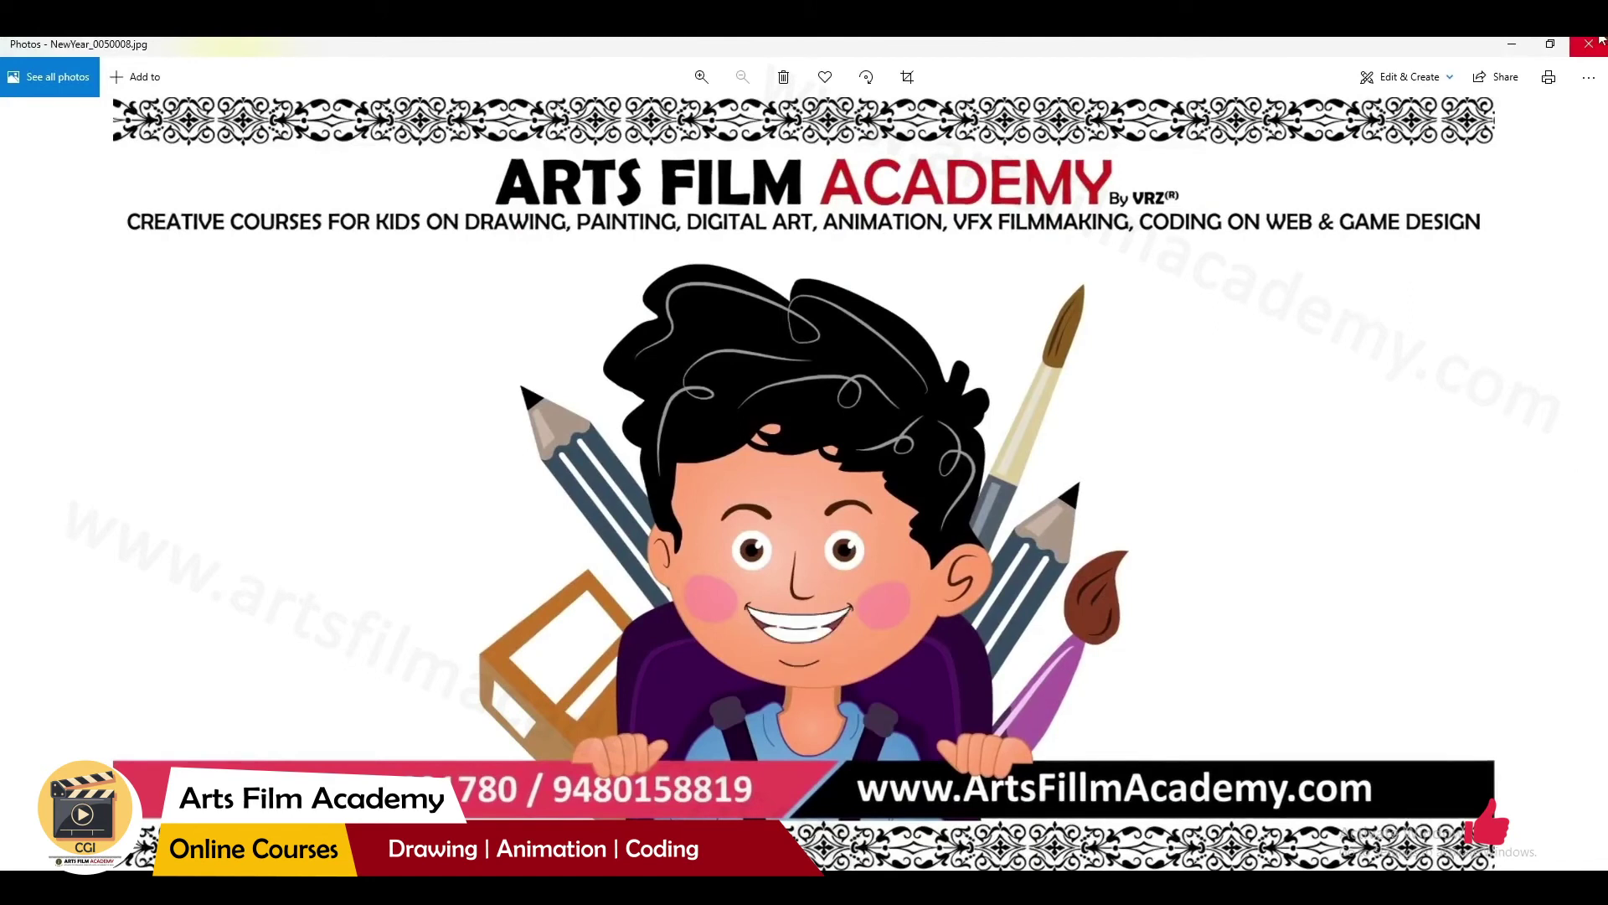
{"action": "left_click", "coordinate": [1590, 43]}
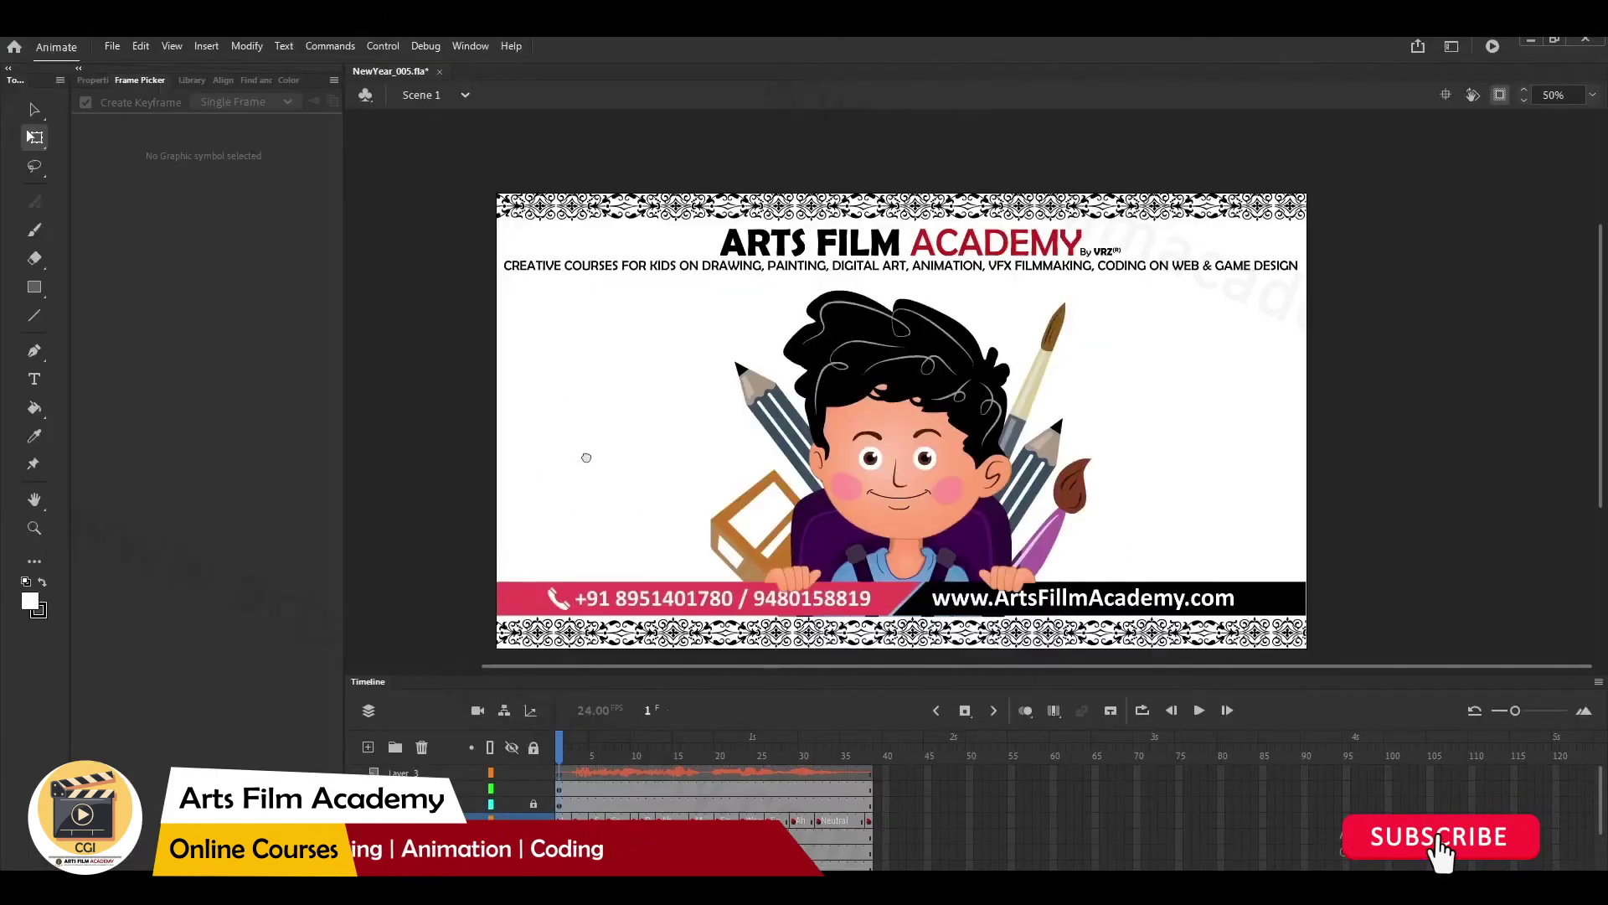
- Open the video/media export settings for NewYear_005.fla and look through the available output formats
{"action": "scroll", "coordinate": [586, 456], "scroll_direction": "down", "scroll_amount": 2}
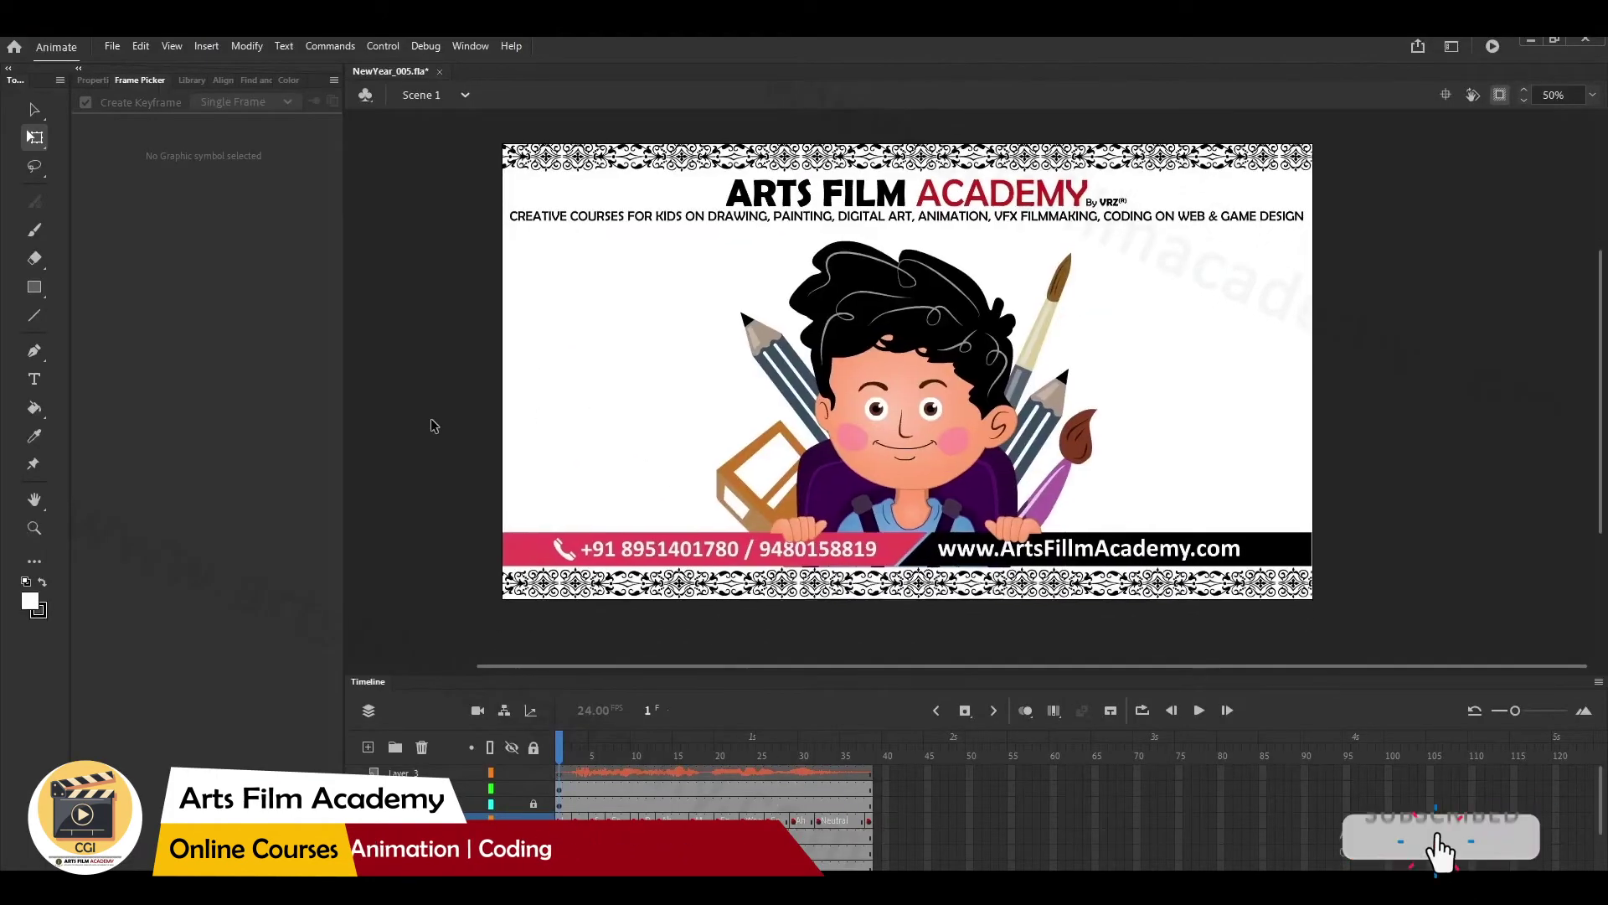
{"action": "left_click", "coordinate": [111, 46]}
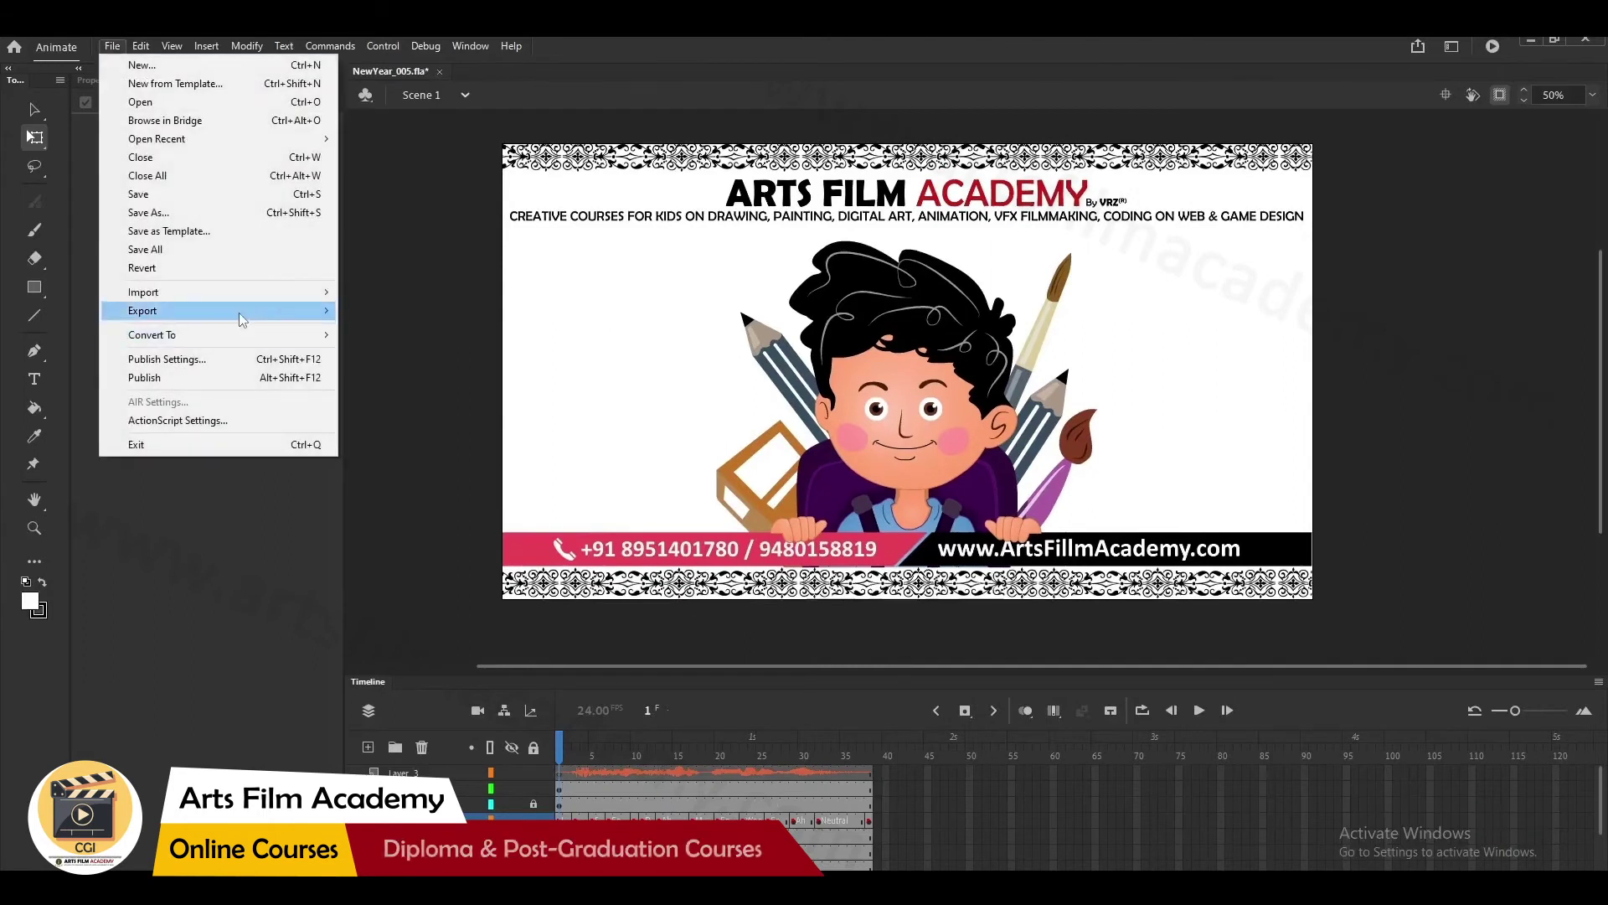
{"action": "mouse_move", "coordinate": [240, 318]}
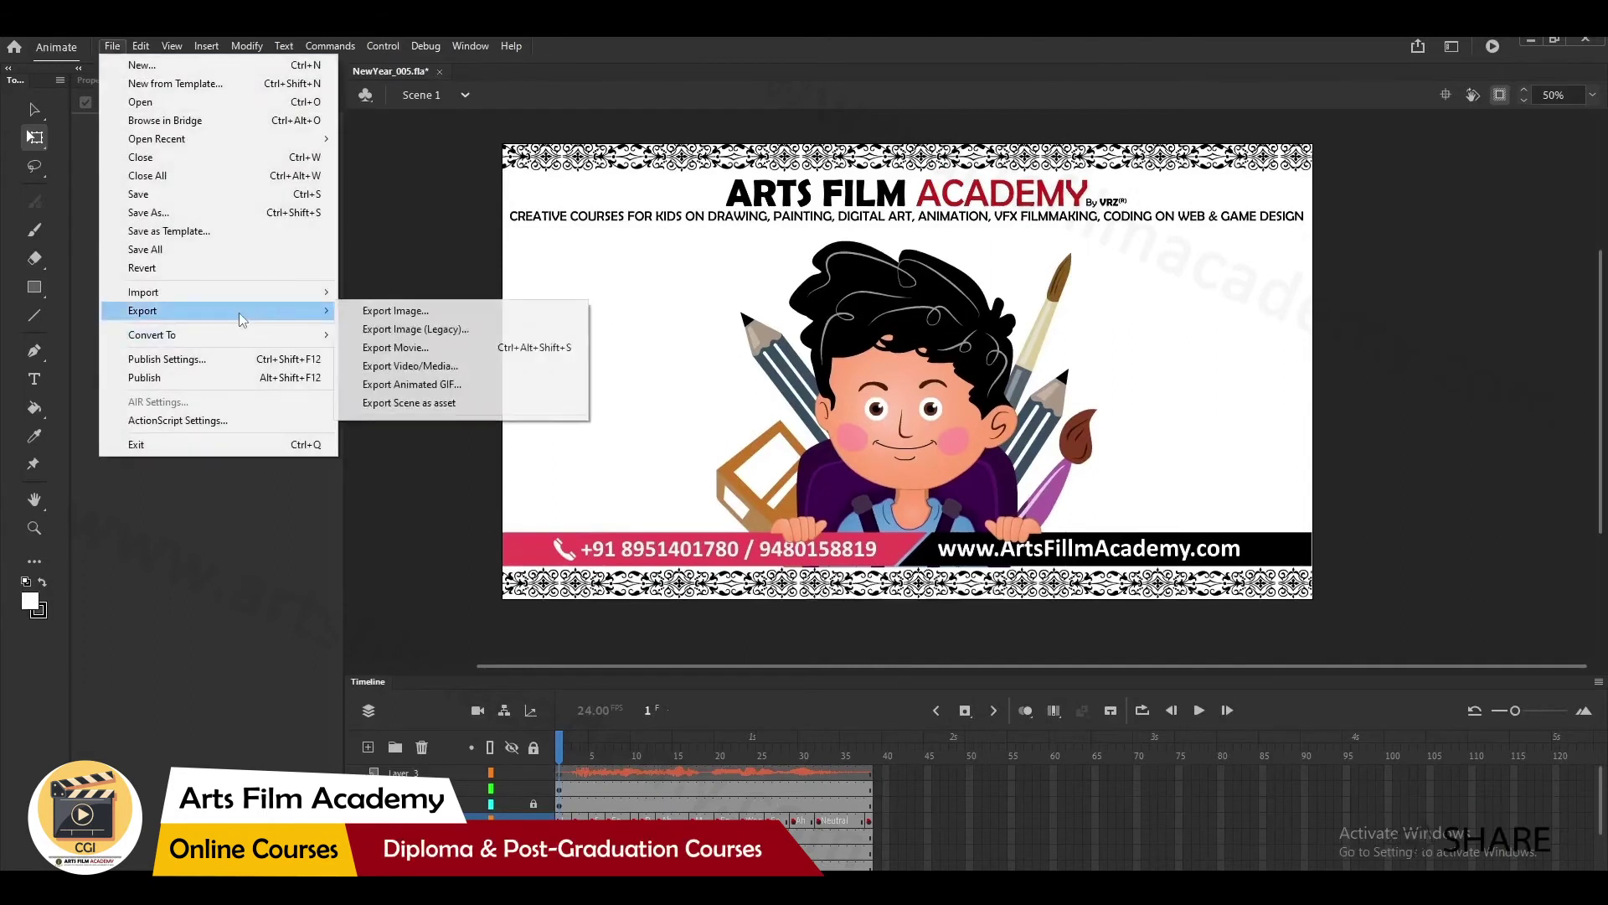
{"action": "left_click", "coordinate": [417, 370]}
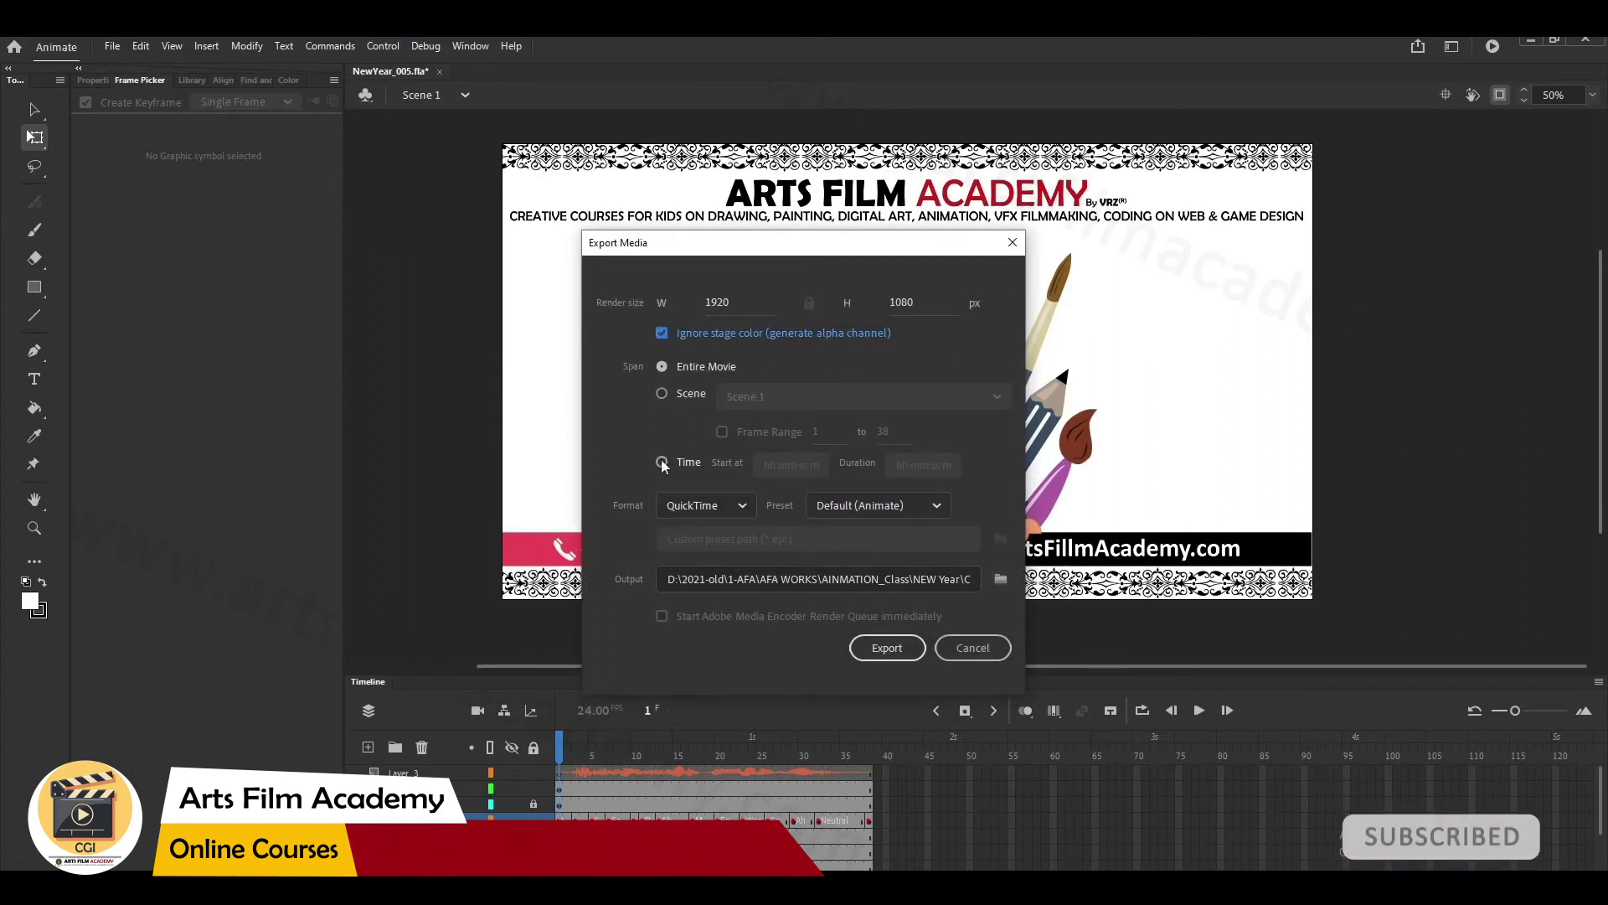
{"action": "left_click", "coordinate": [696, 510]}
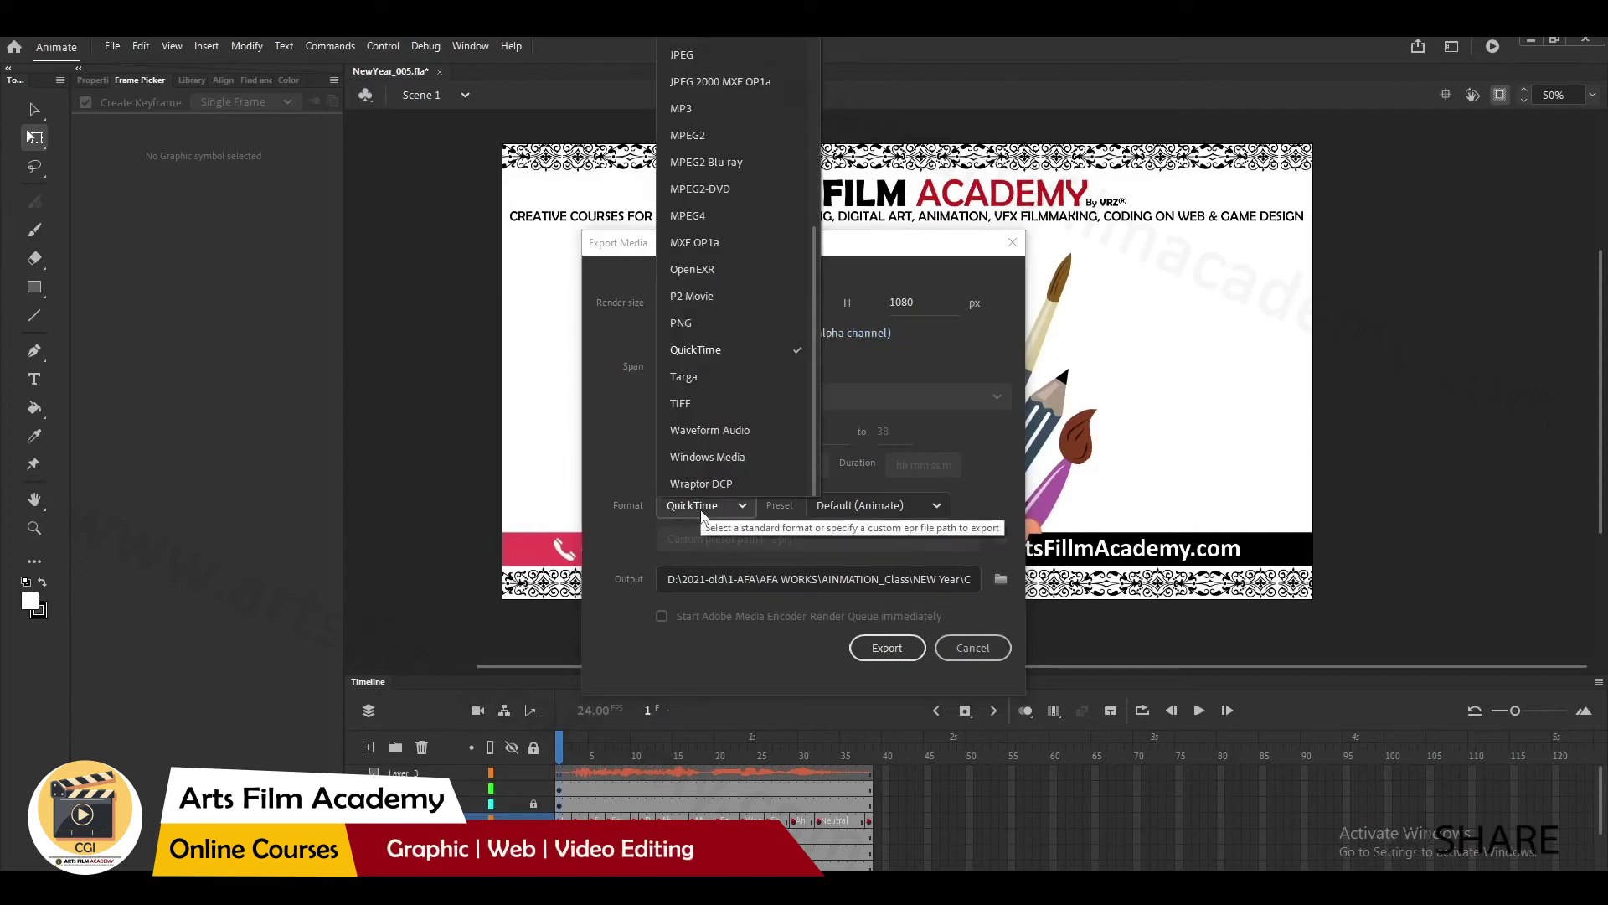
{"action": "scroll", "coordinate": [732, 368], "scroll_direction": "up", "scroll_amount": 3}
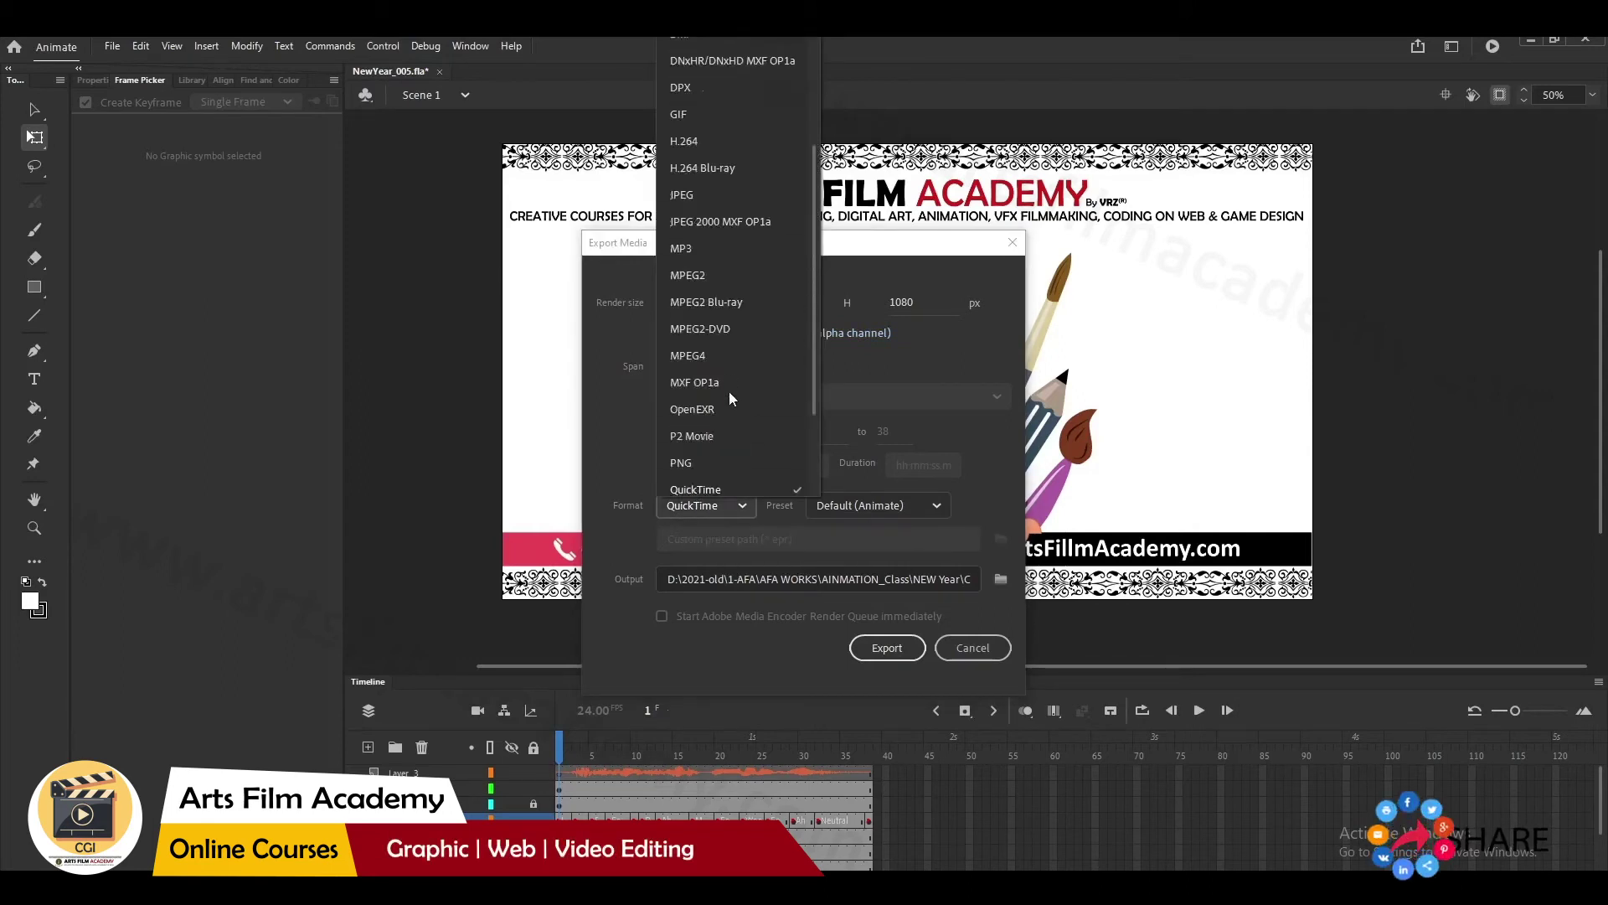
{"action": "scroll", "coordinate": [727, 355], "scroll_direction": "down", "scroll_amount": 3}
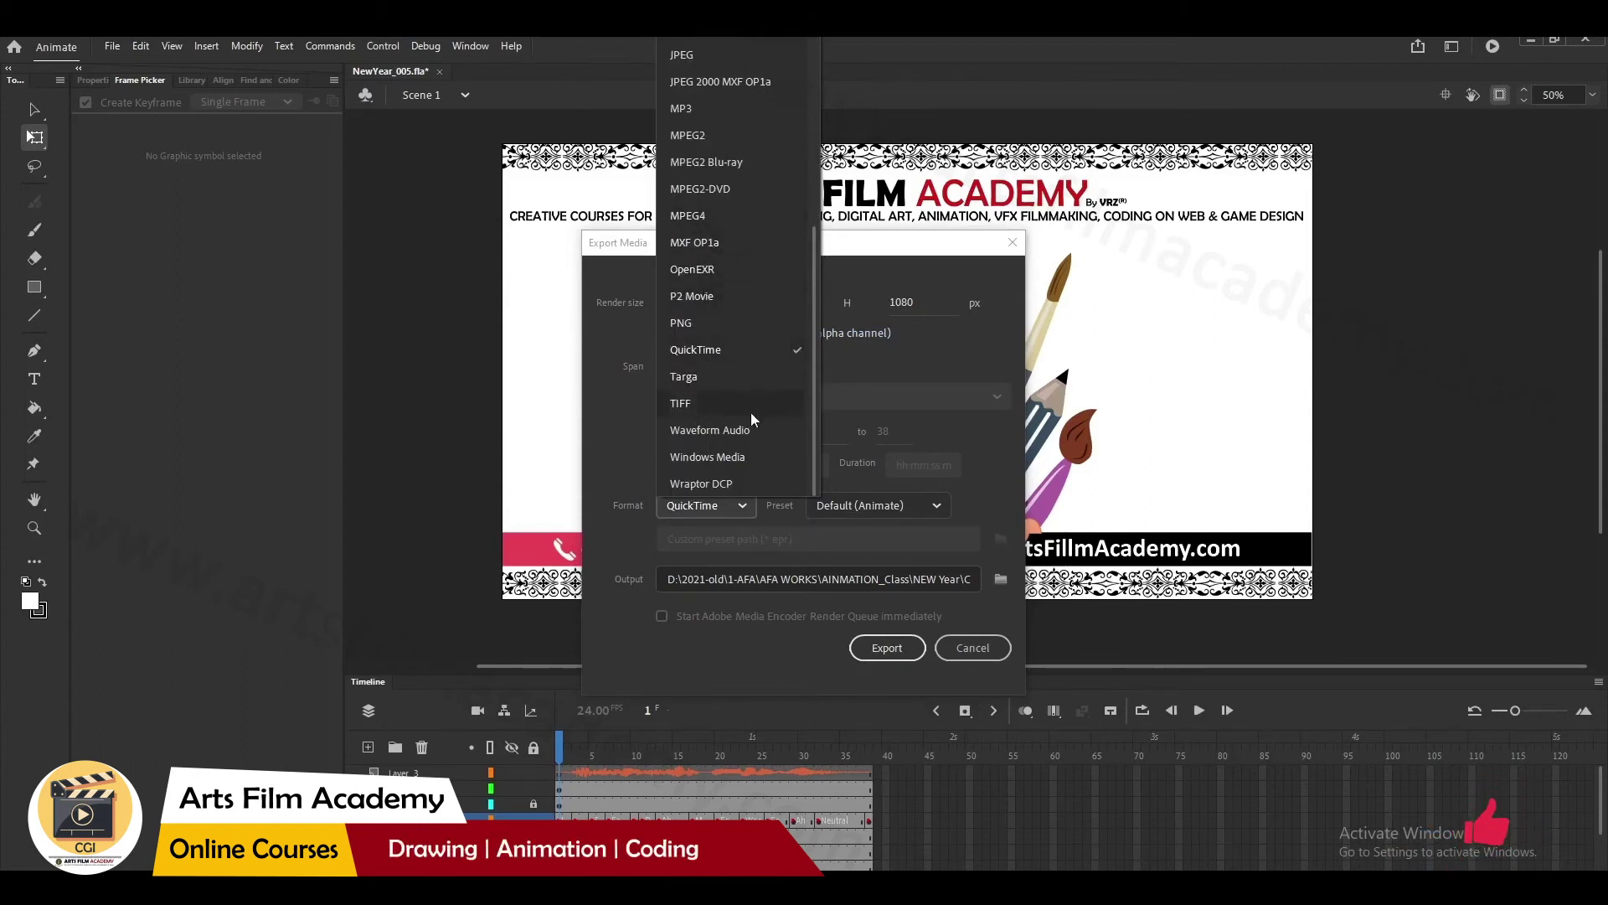
- Look through the QuickTime presets, keep Default (Animate), and choose QuickTime as the export format
{"action": "left_click", "coordinate": [853, 507]}
{"action": "scroll", "coordinate": [923, 335], "scroll_direction": "down", "scroll_amount": 1}
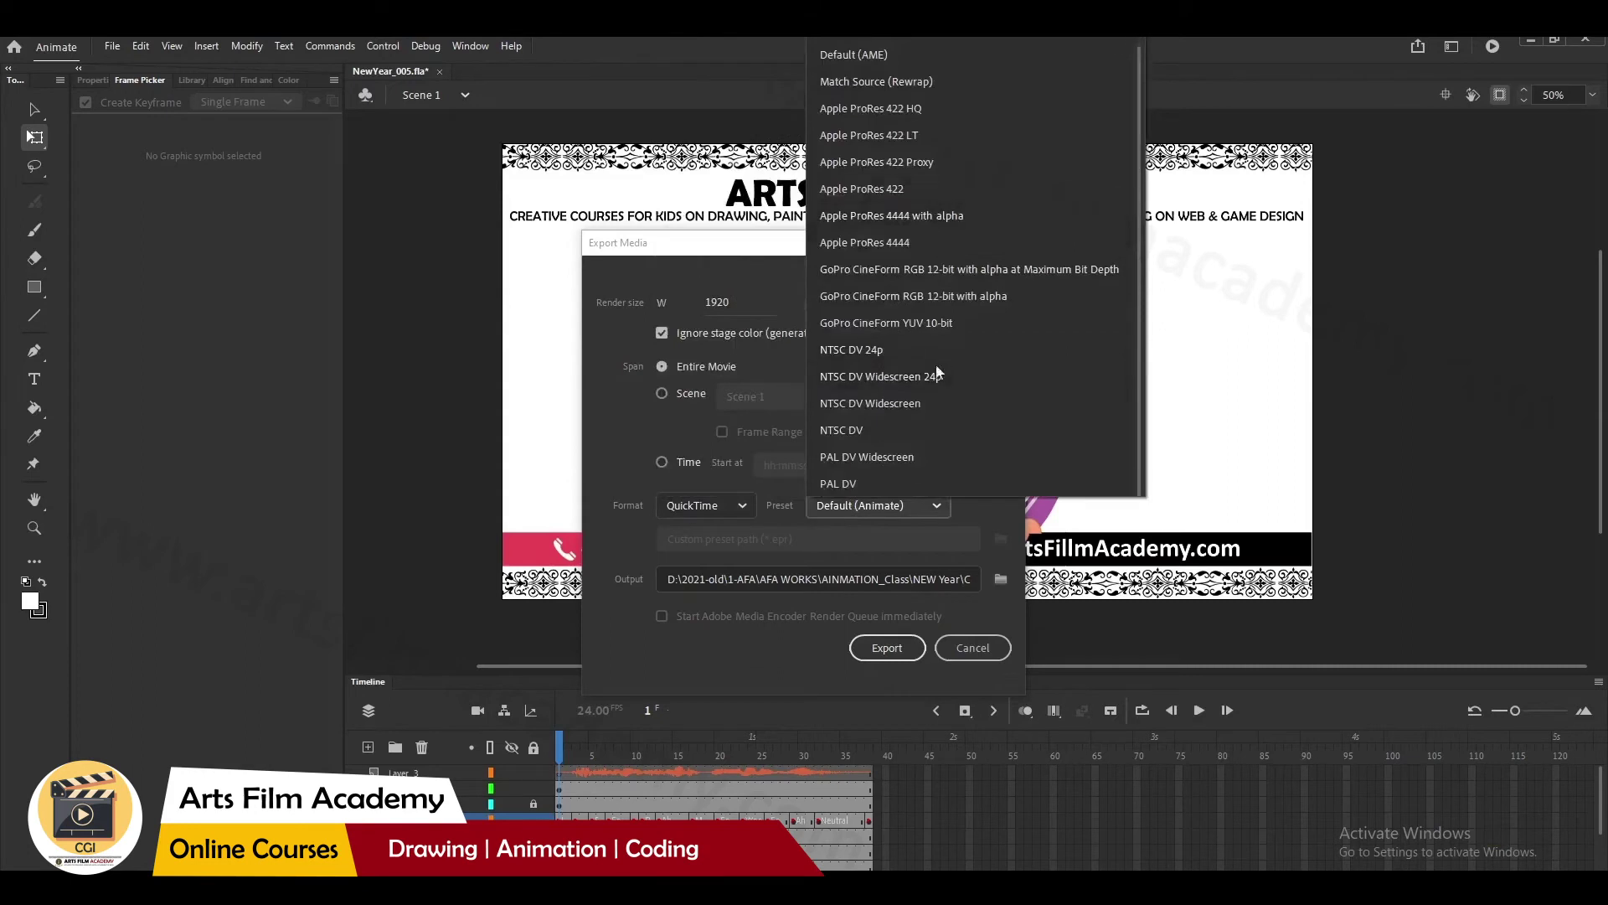
{"action": "scroll", "coordinate": [917, 335], "scroll_direction": "up", "scroll_amount": 1}
{"action": "left_click", "coordinate": [793, 551]}
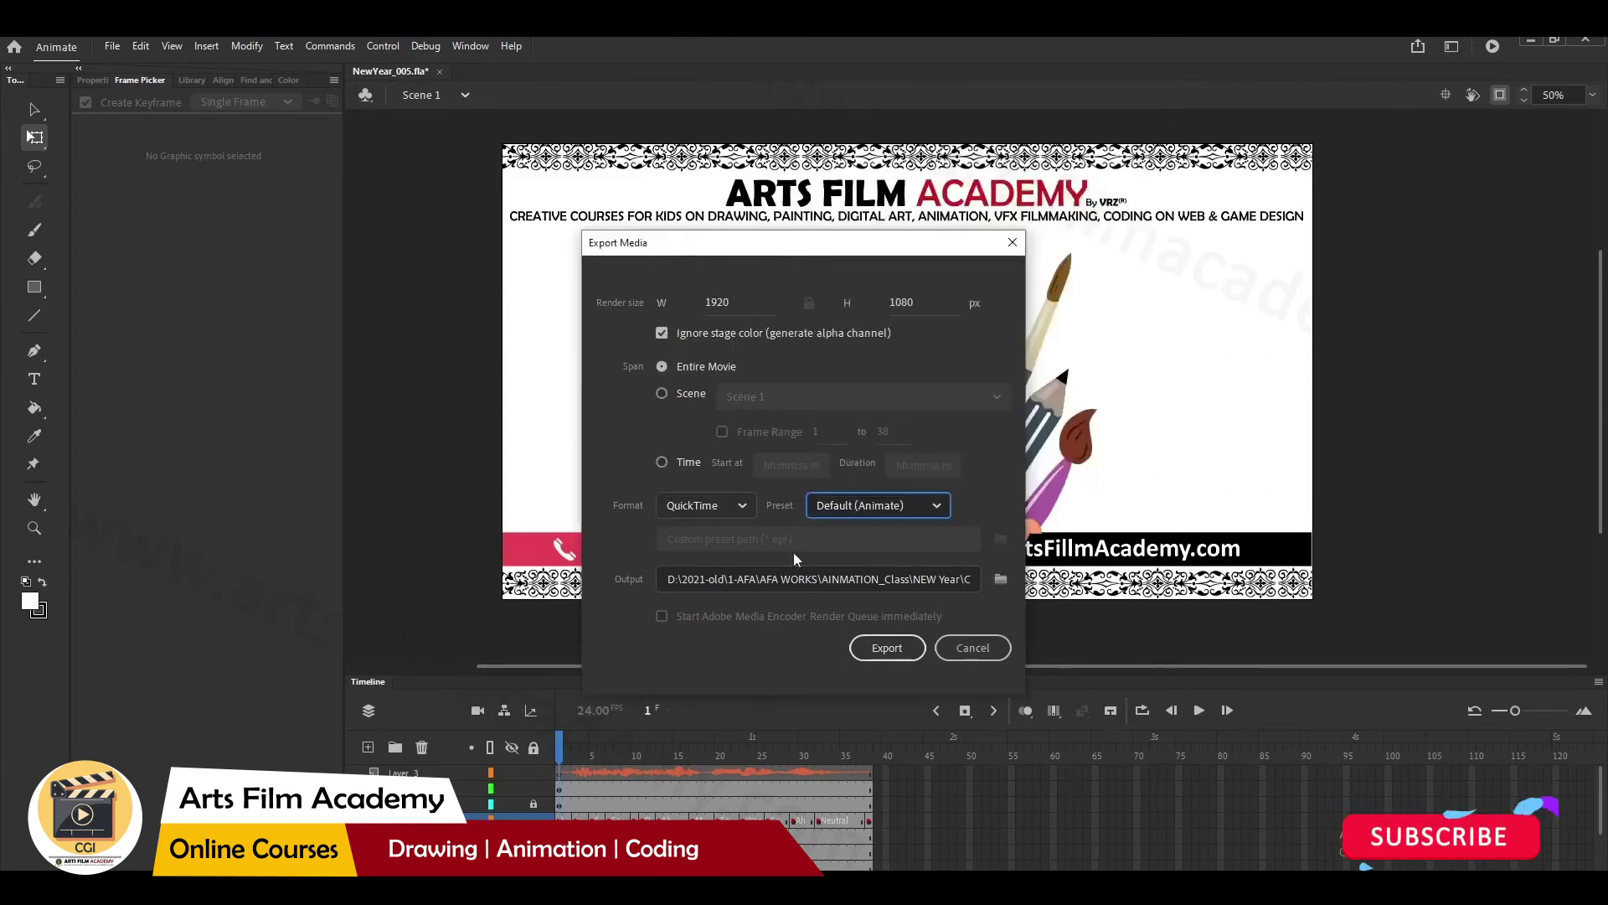
{"action": "left_click", "coordinate": [744, 506]}
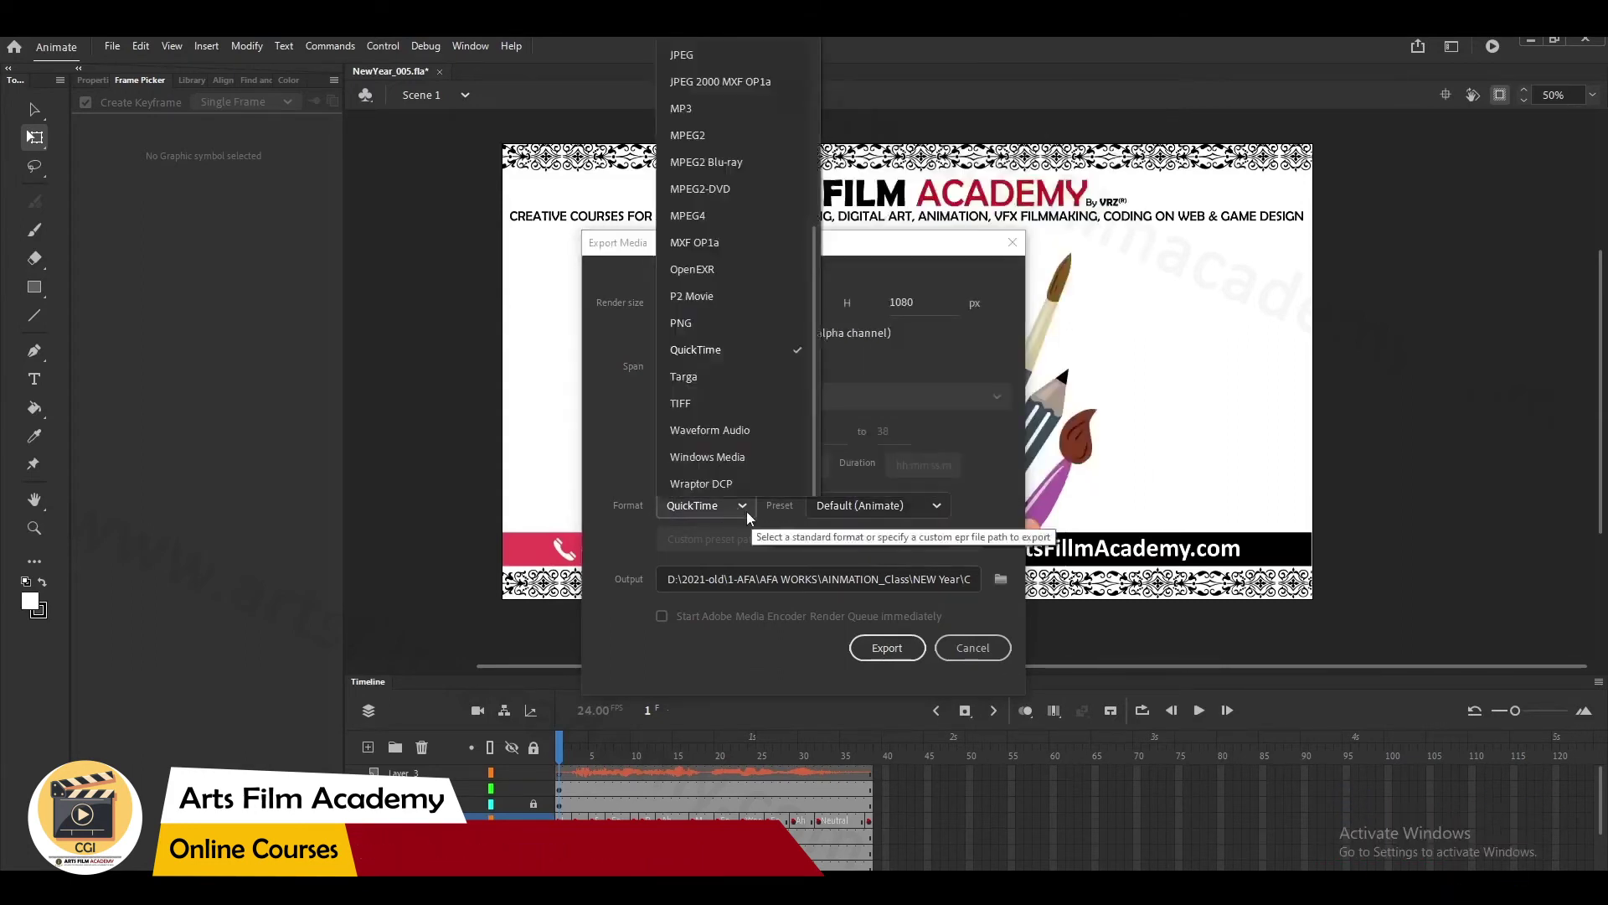
{"action": "left_click", "coordinate": [726, 352]}
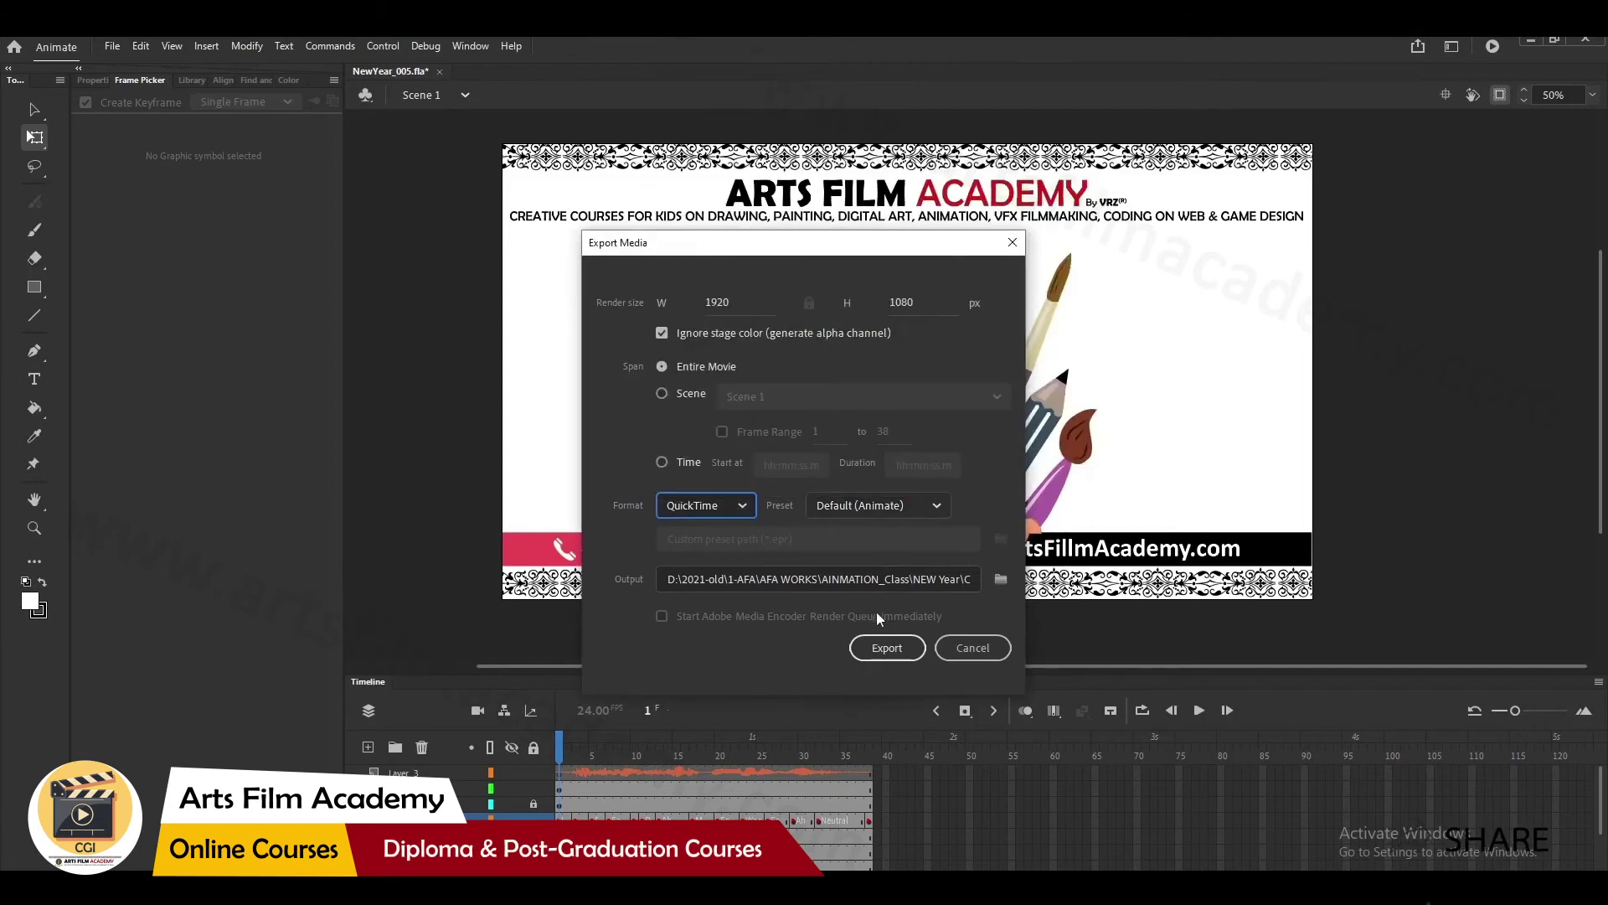
- Save the output as NewYear_005 in the CHARACTER ANI folder, export the entire movie, and close the Output panel
{"action": "left_click", "coordinate": [1001, 578]}
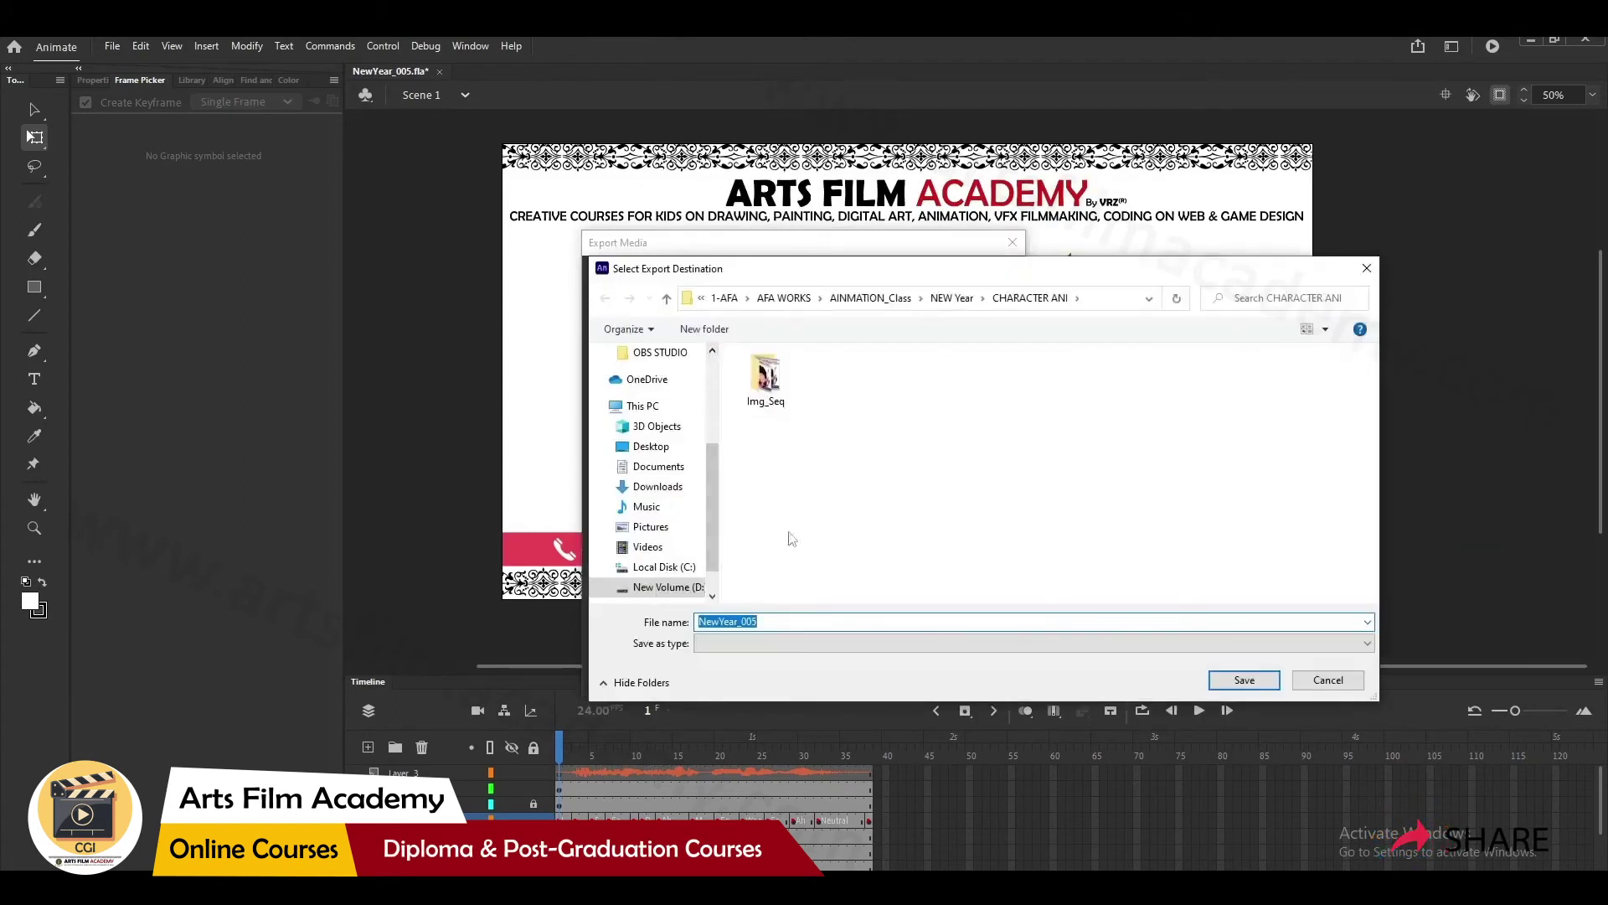
{"action": "left_click", "coordinate": [1257, 686]}
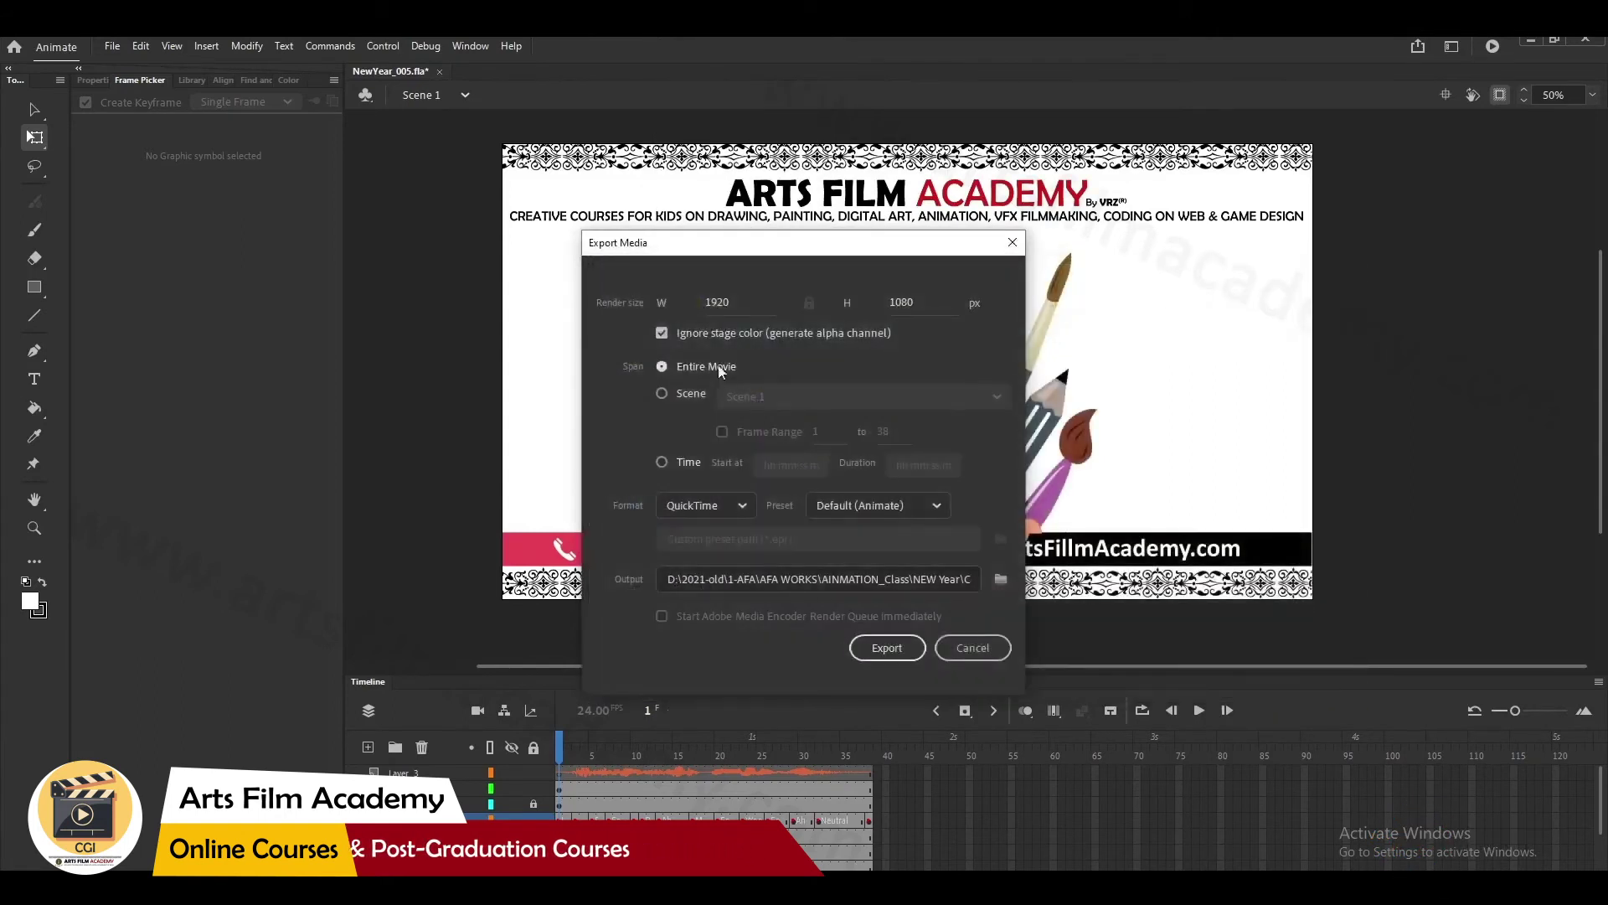
{"action": "left_click", "coordinate": [915, 650]}
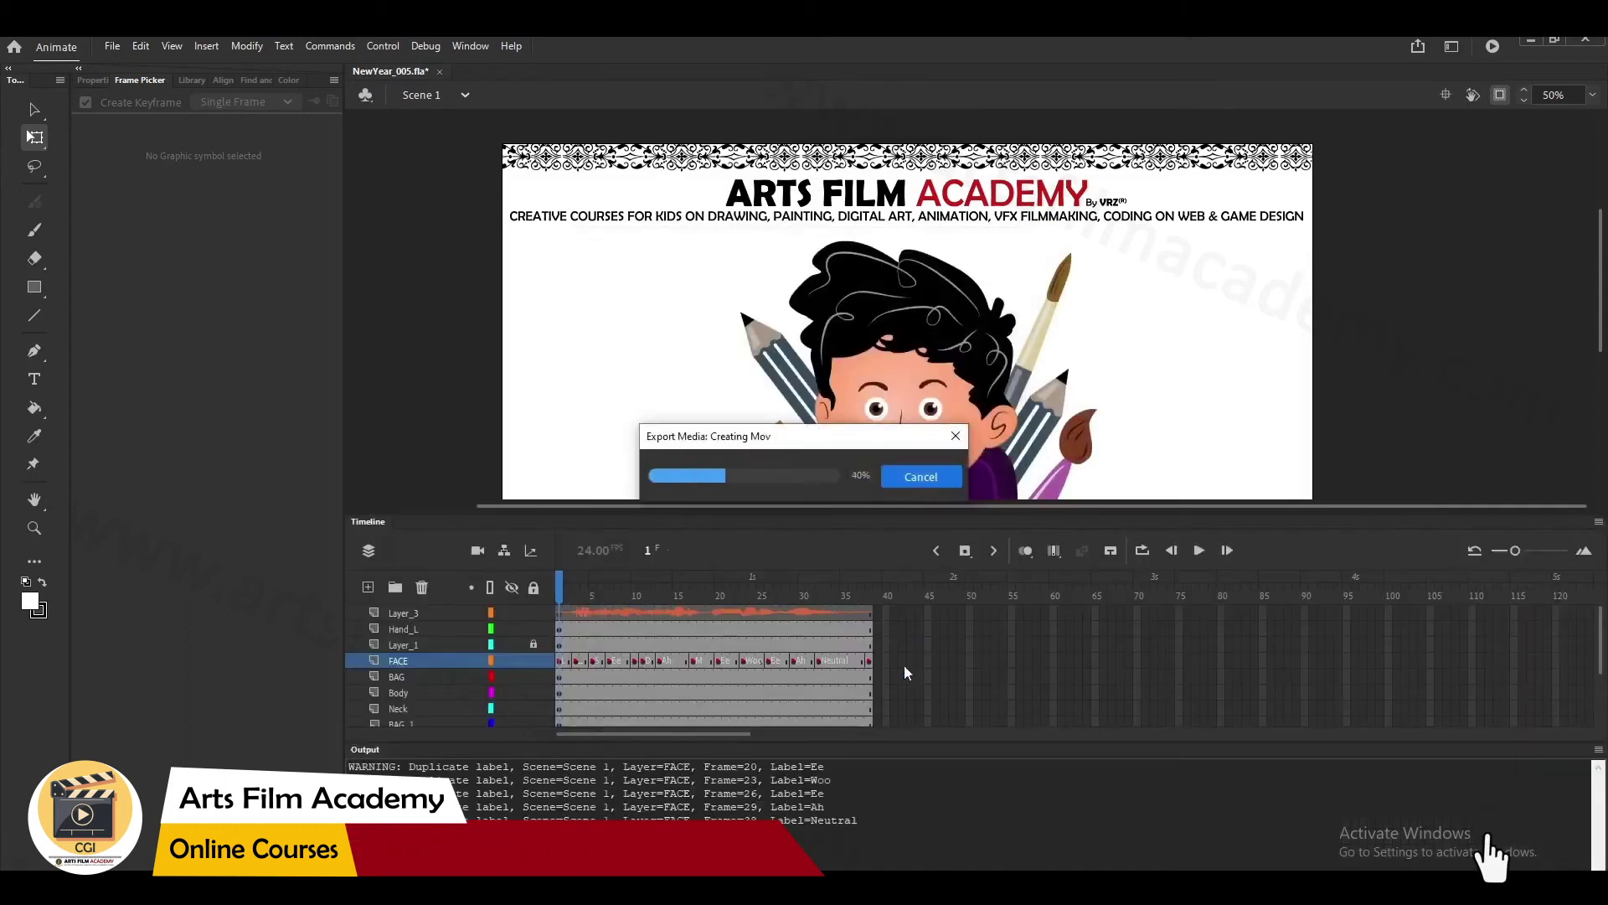
{"action": "key", "text": "Return"}
{"action": "right_click", "coordinate": [382, 759]}
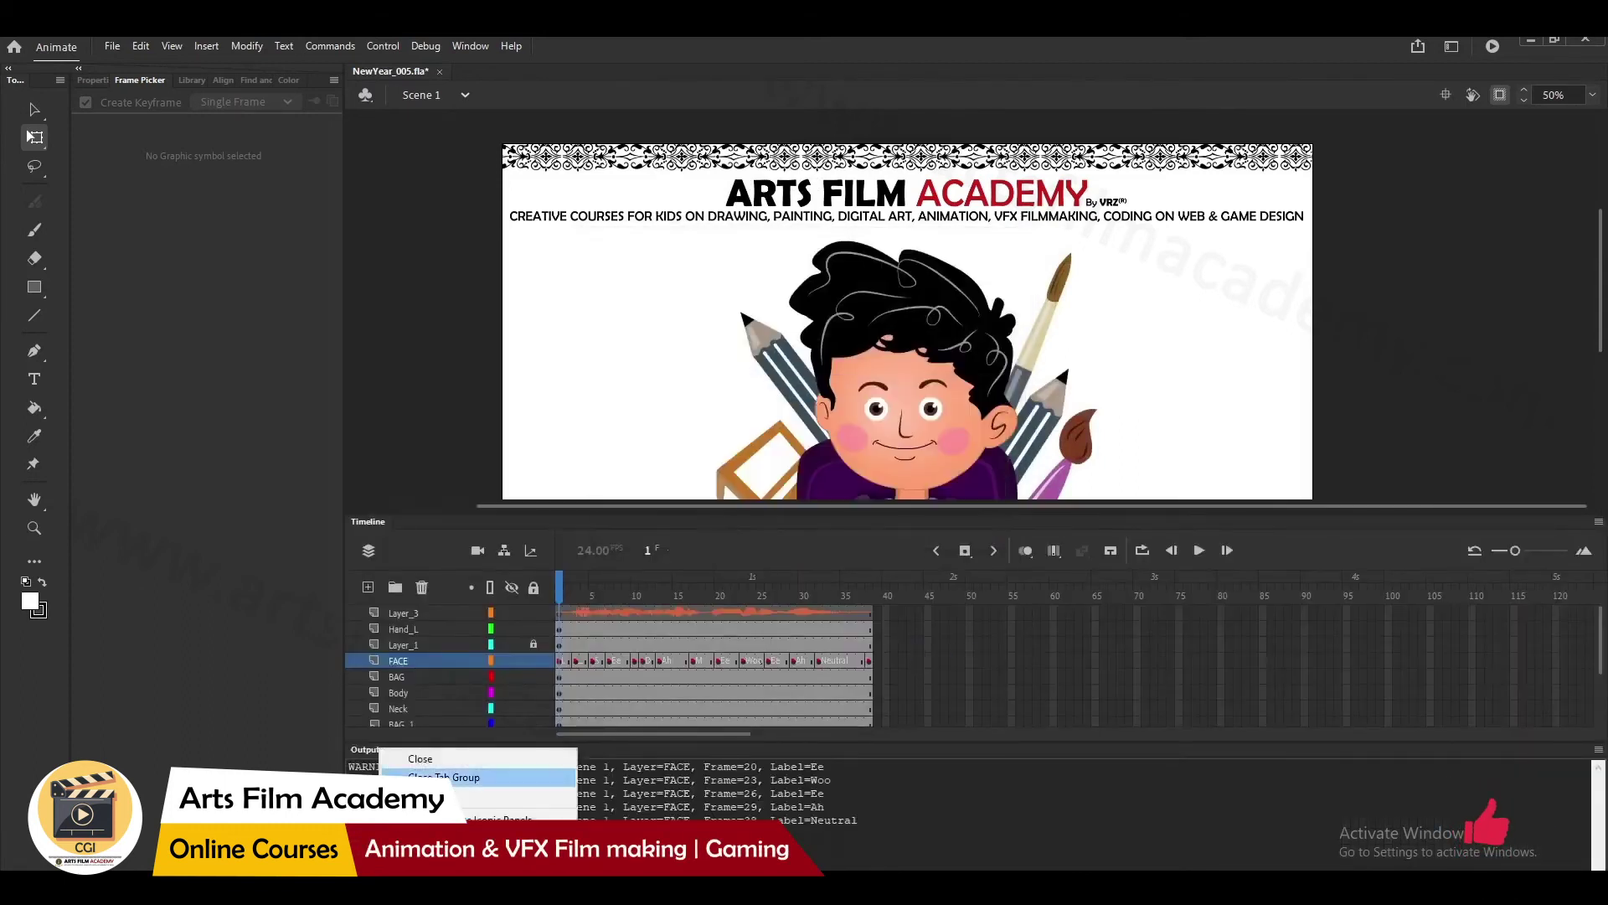
{"action": "left_click", "coordinate": [410, 769]}
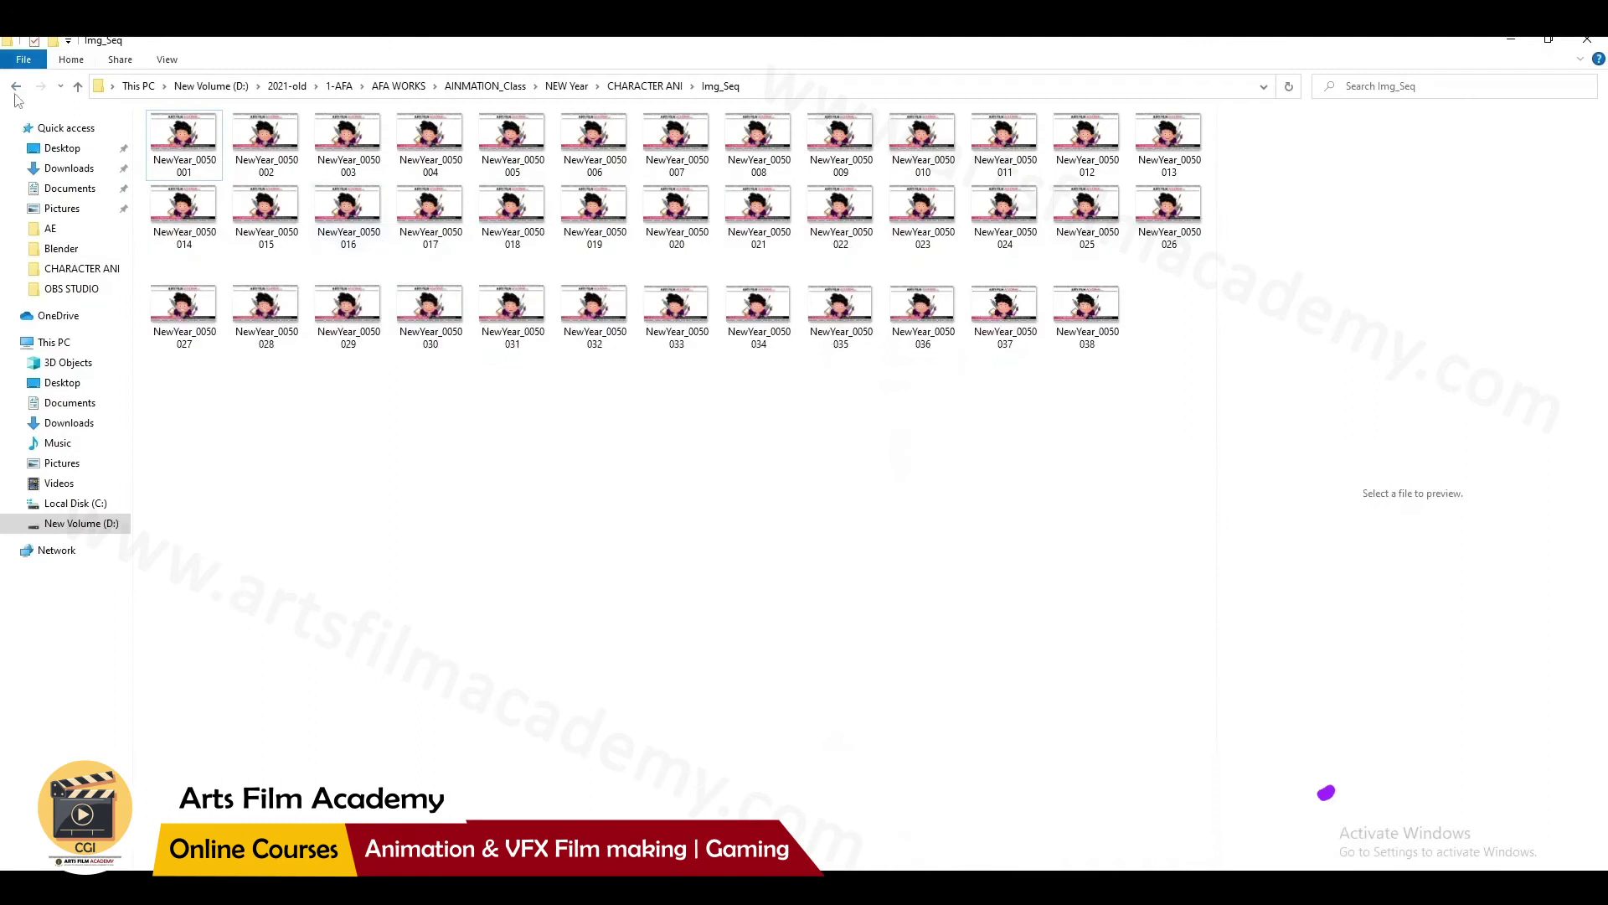
- Play the exported NewYear_005 video from the CHARACTER ANI folder in File Explorer, and close the player
{"action": "left_click", "coordinate": [16, 87]}
{"action": "left_click", "coordinate": [249, 372]}
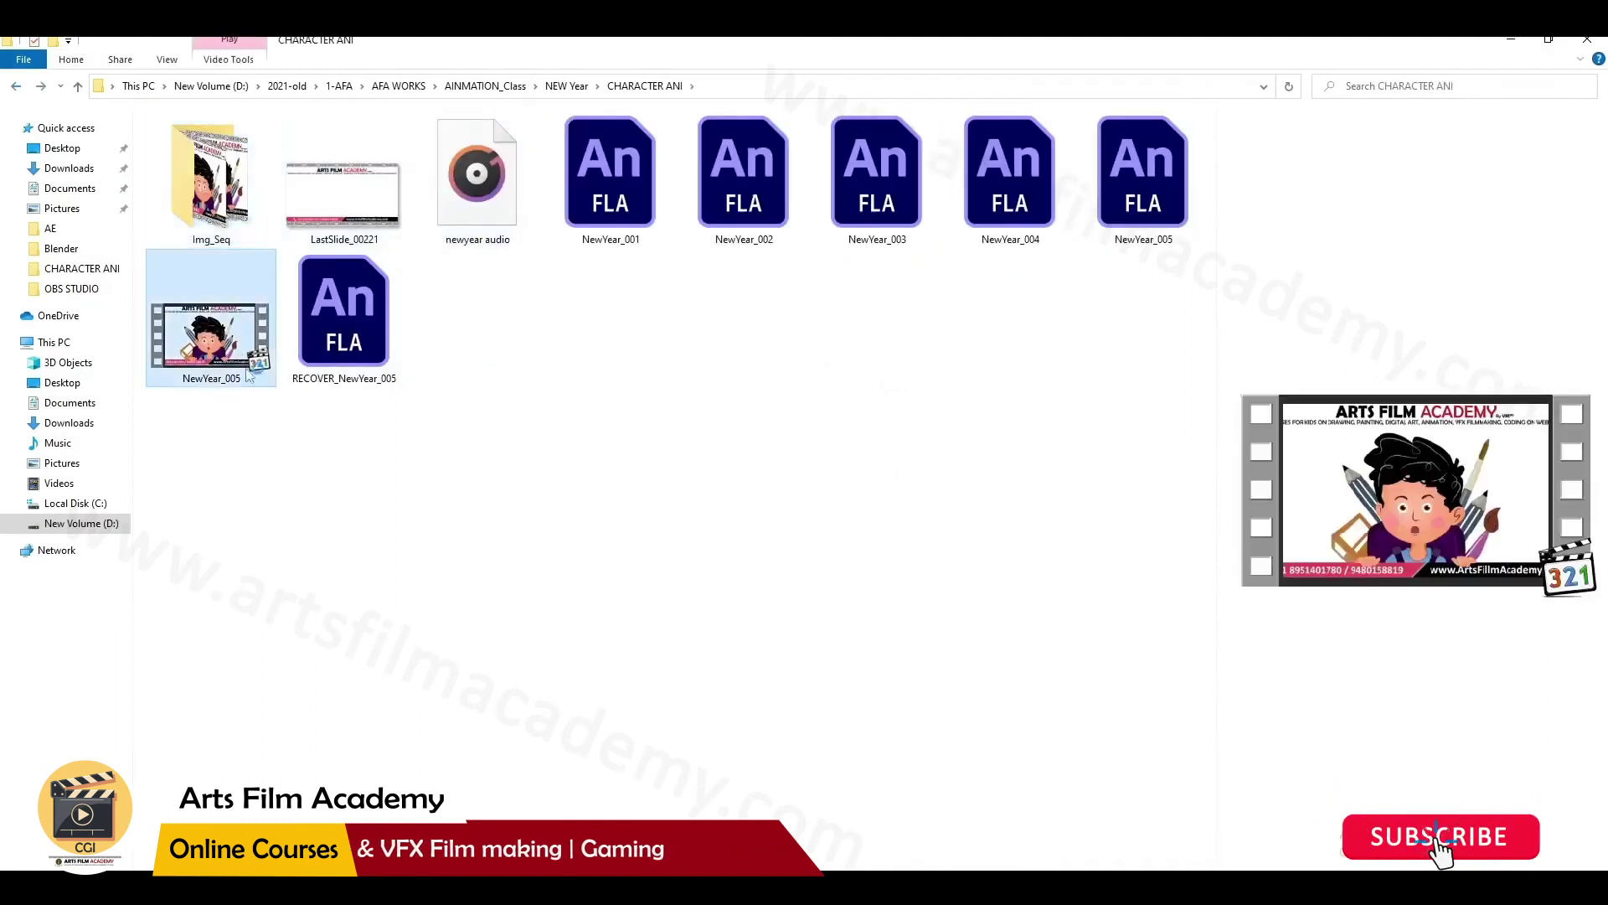
{"action": "double_click", "coordinate": [248, 373]}
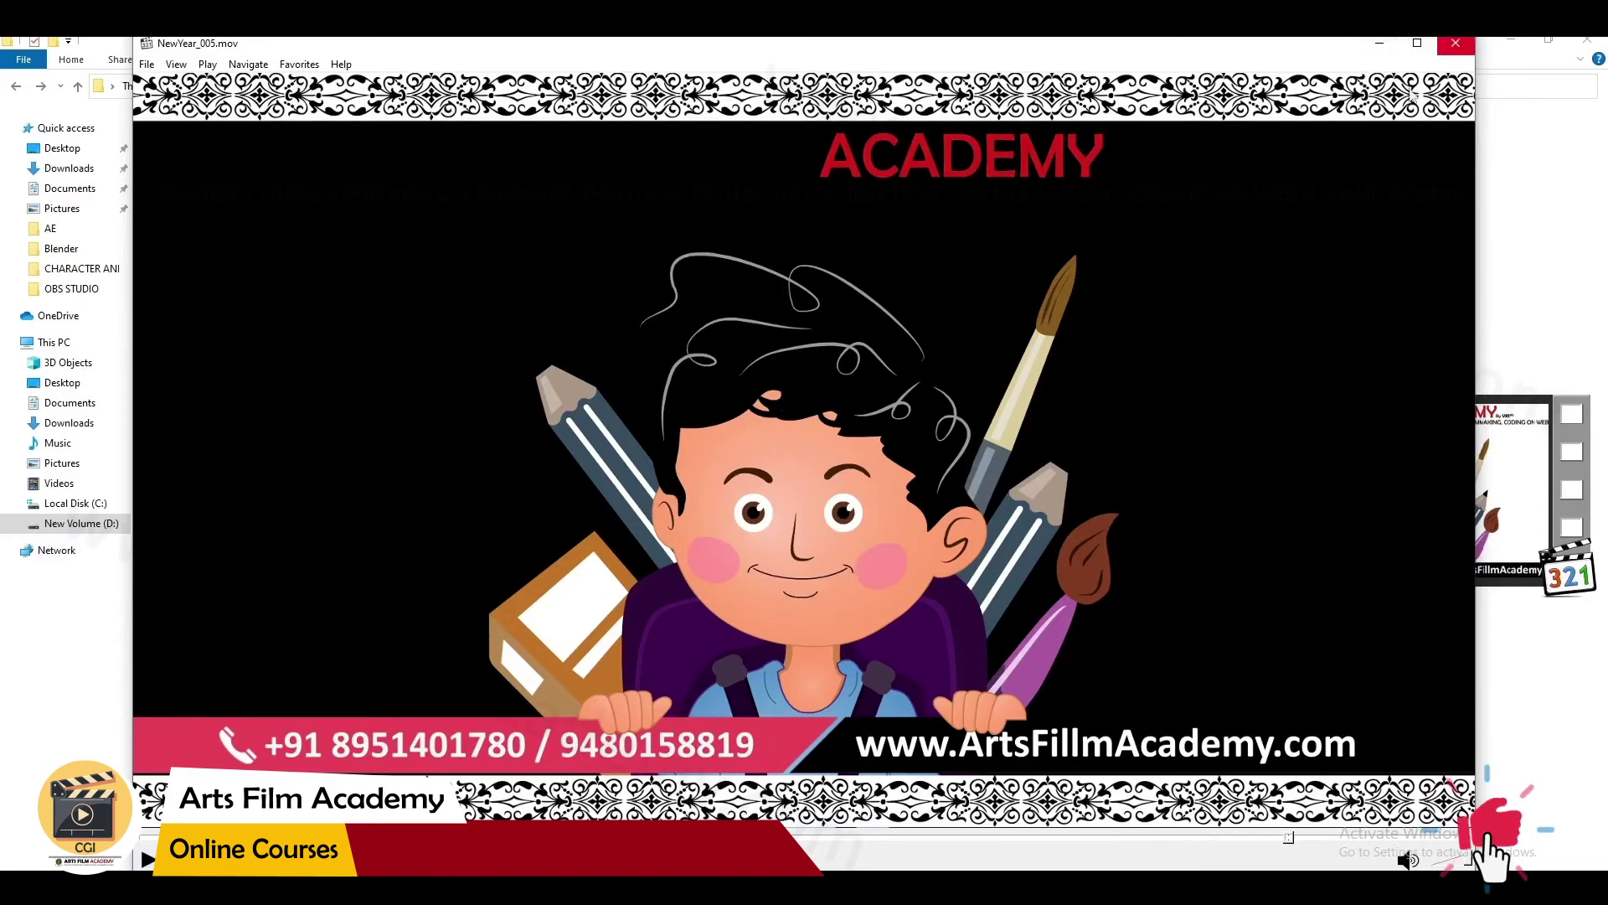
{"action": "left_click", "coordinate": [1459, 44]}
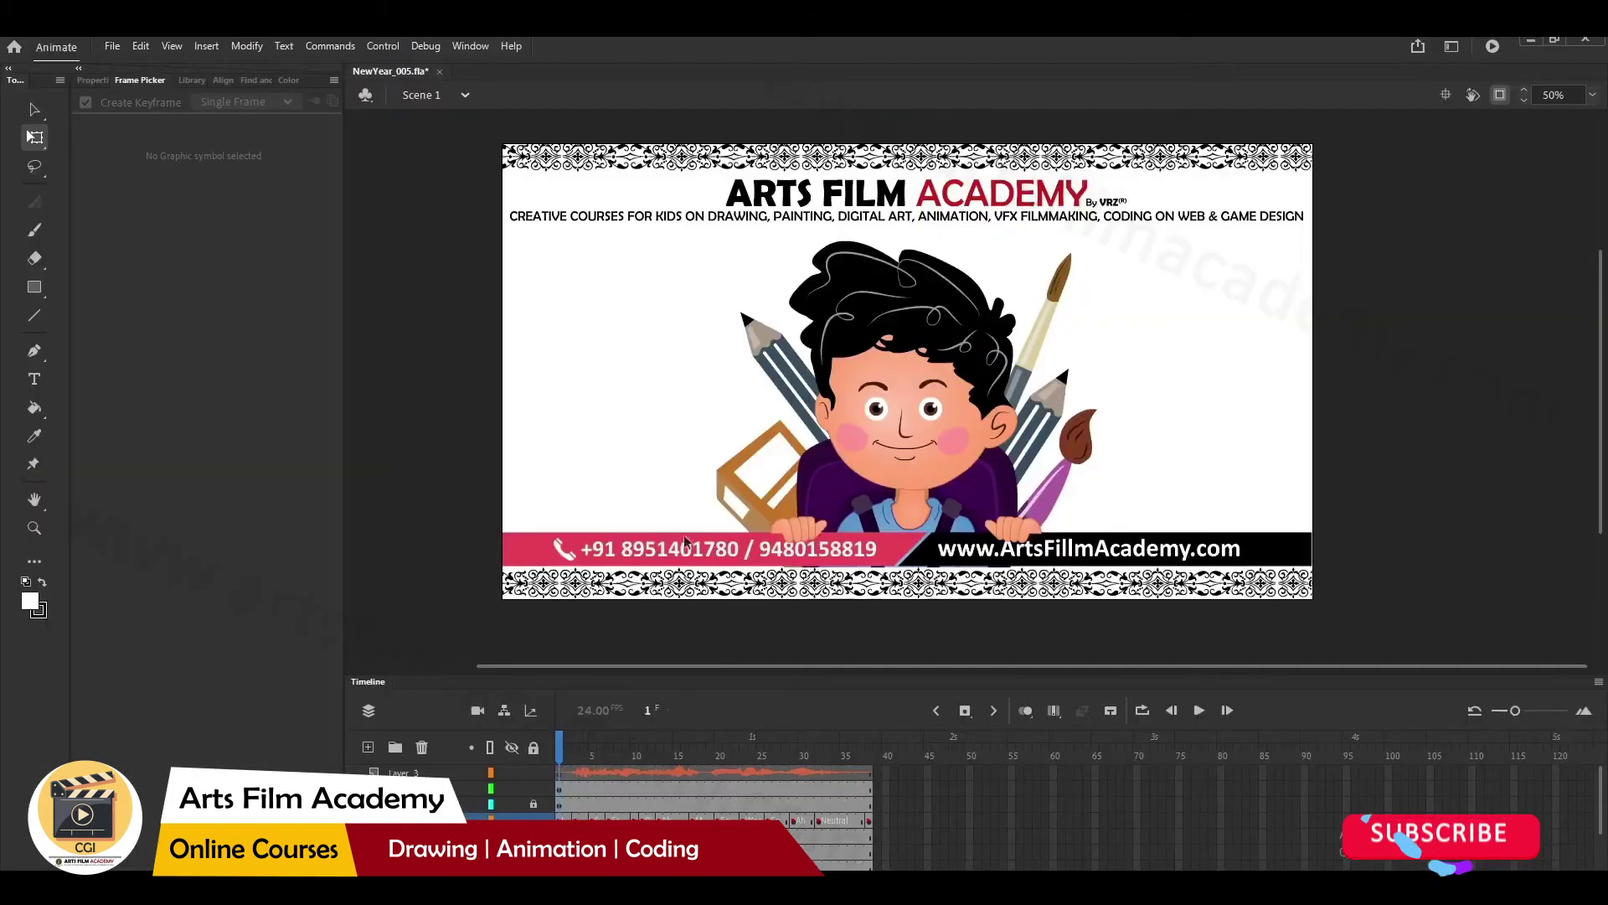
{"action": "left_click", "coordinate": [112, 46]}
{"action": "mouse_move", "coordinate": [276, 311]}
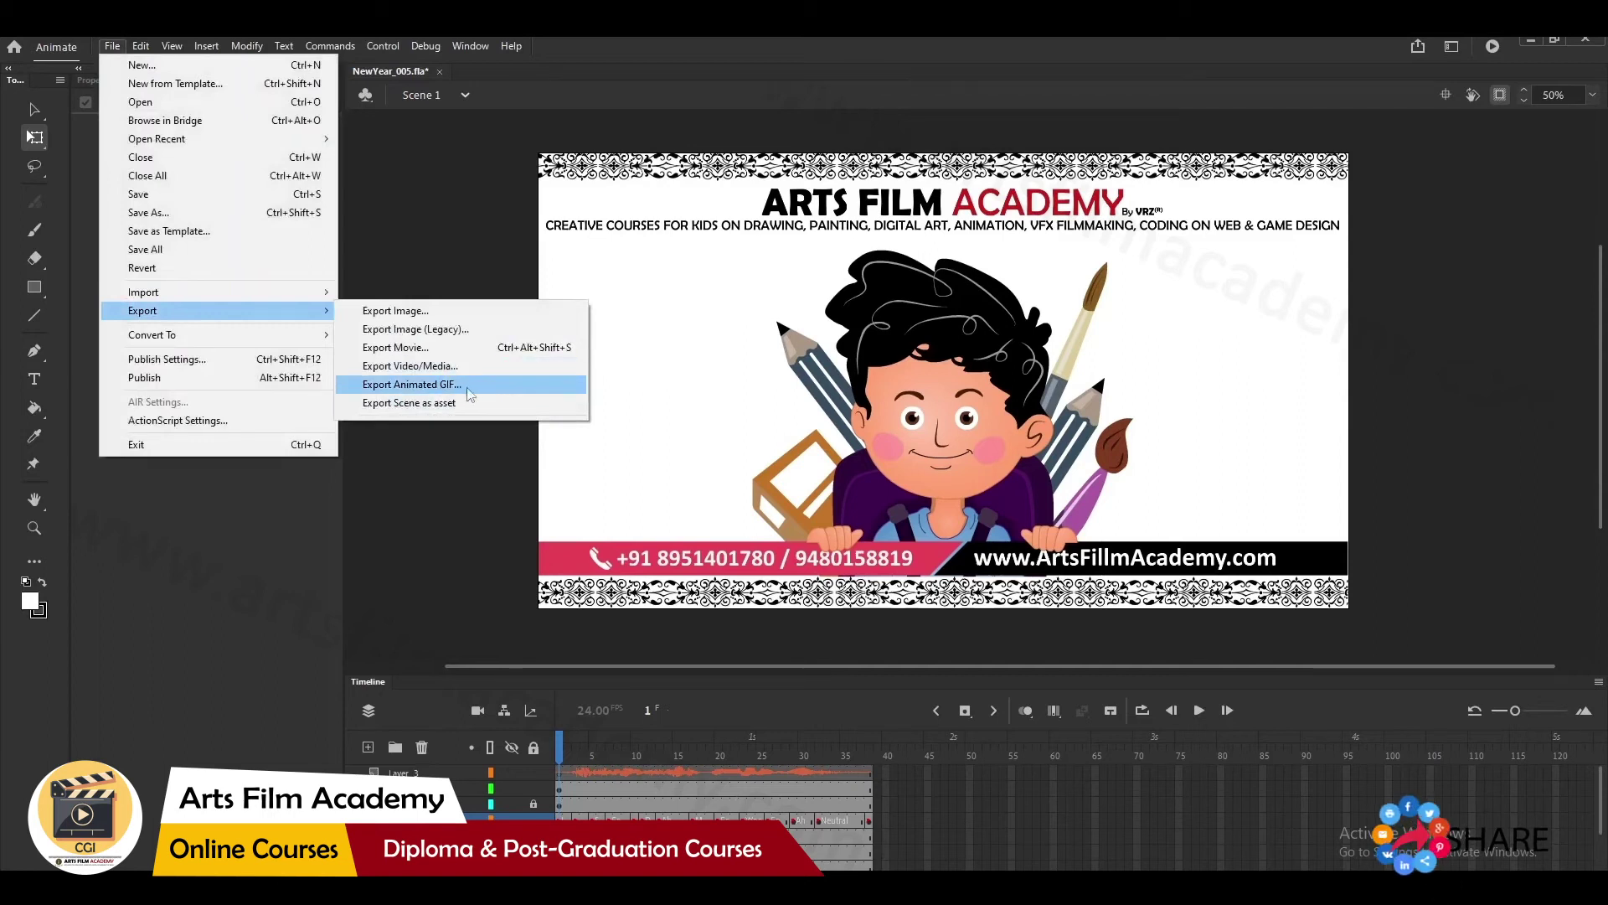
{"action": "left_click", "coordinate": [432, 459]}
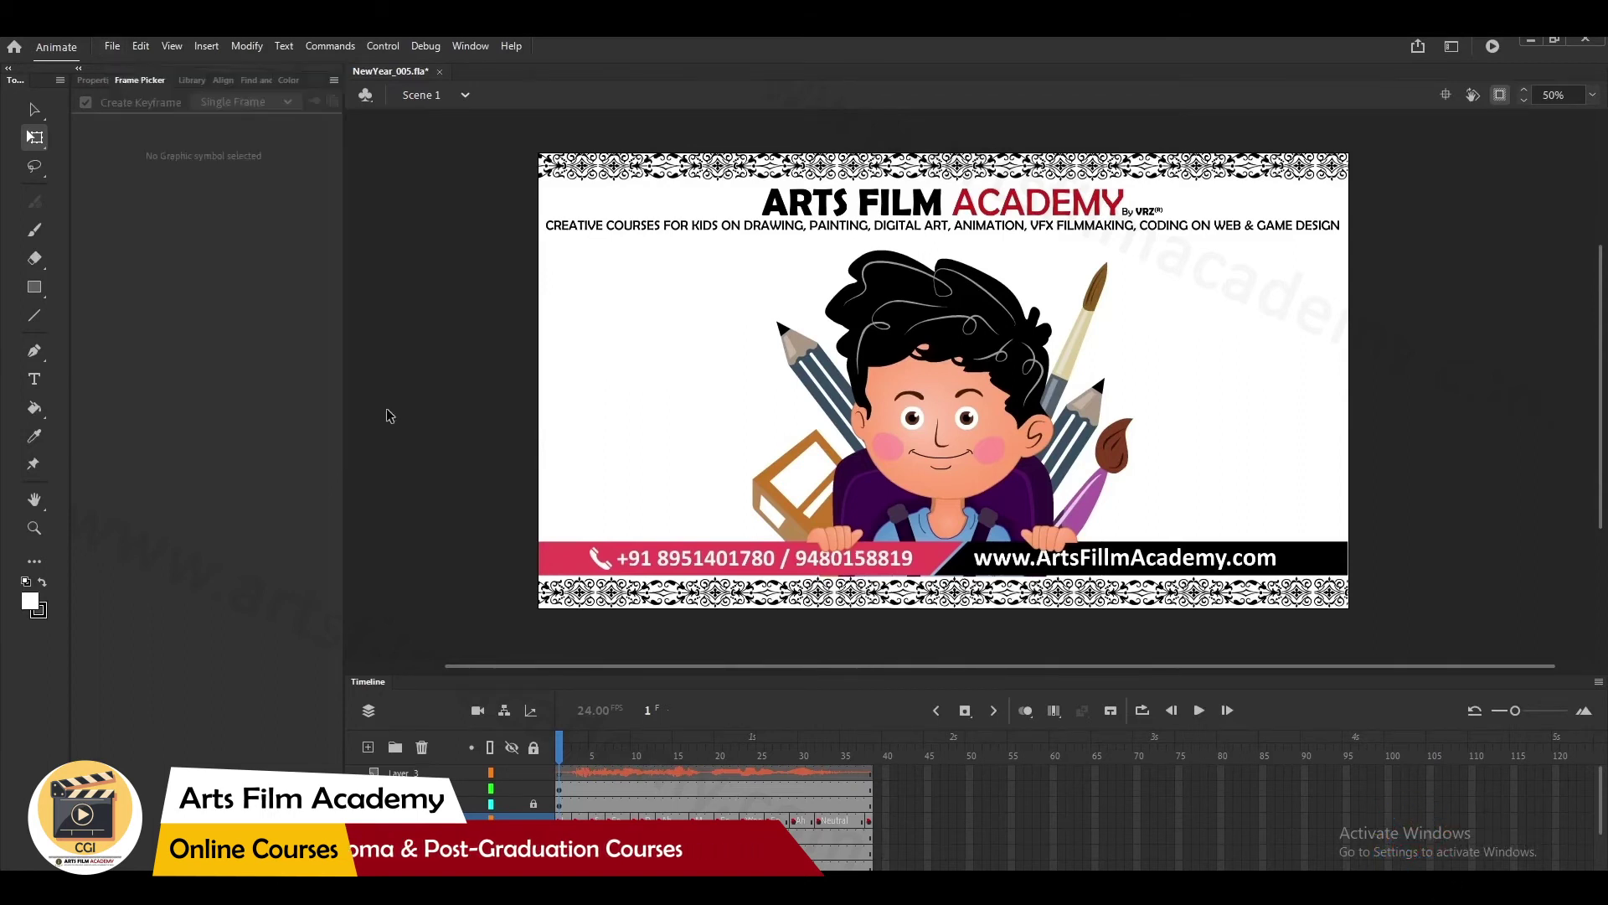
- In the document's publish settings, turn off Include hidden layers for the Flash (.swf) output and publish NewYear_005
{"action": "left_click", "coordinate": [91, 79]}
{"action": "left_click", "coordinate": [114, 47]}
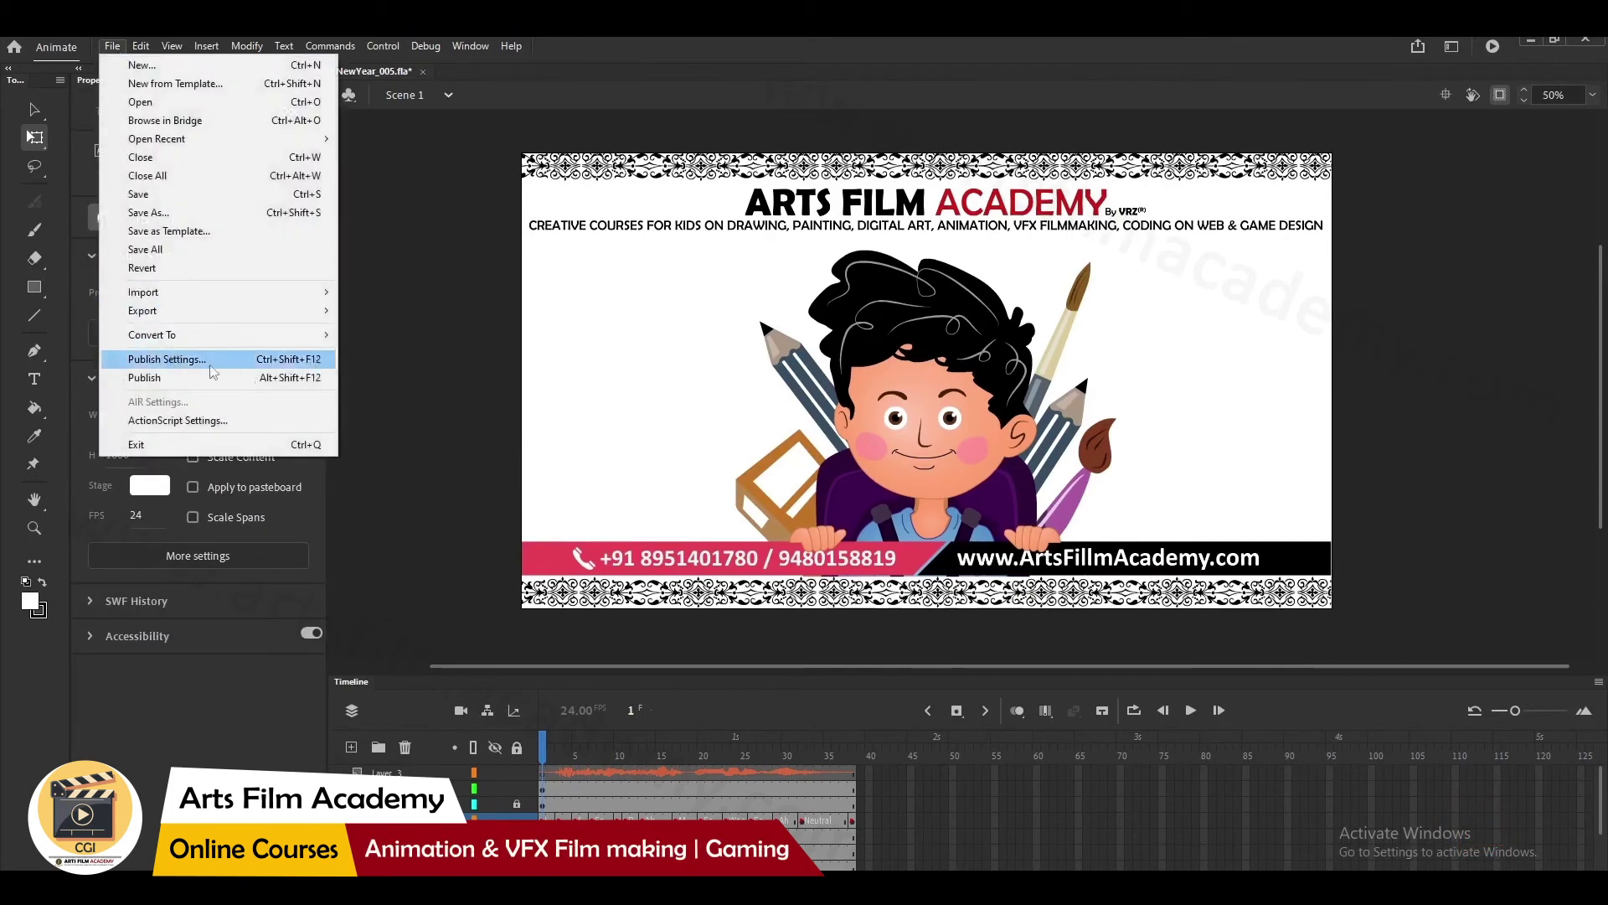
{"action": "left_click", "coordinate": [438, 364]}
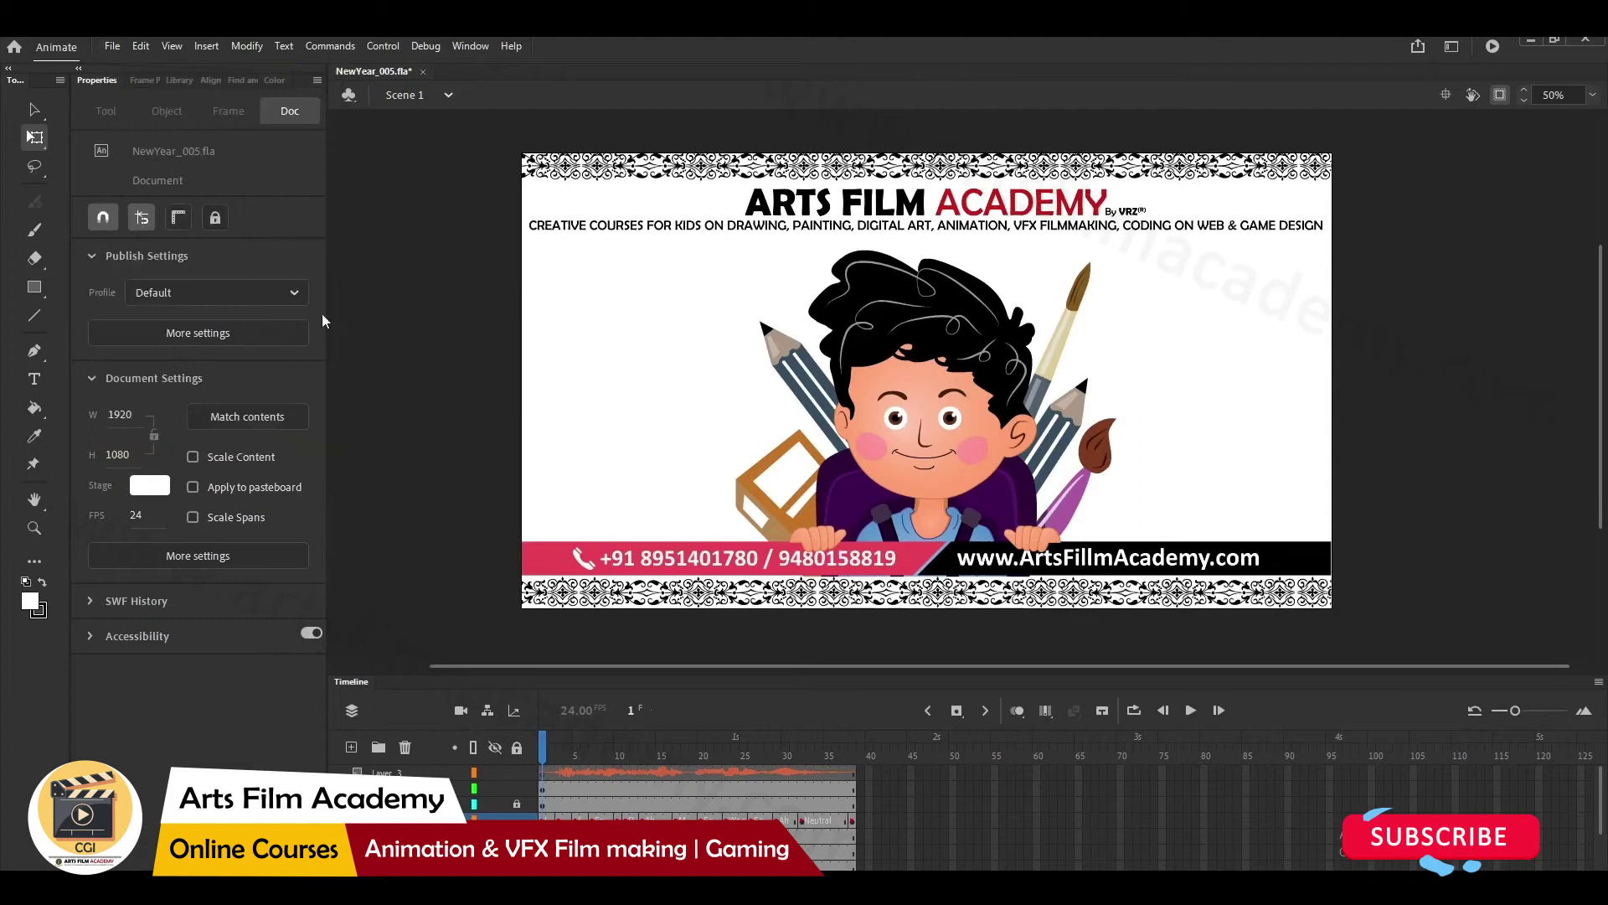
{"action": "left_click", "coordinate": [178, 334]}
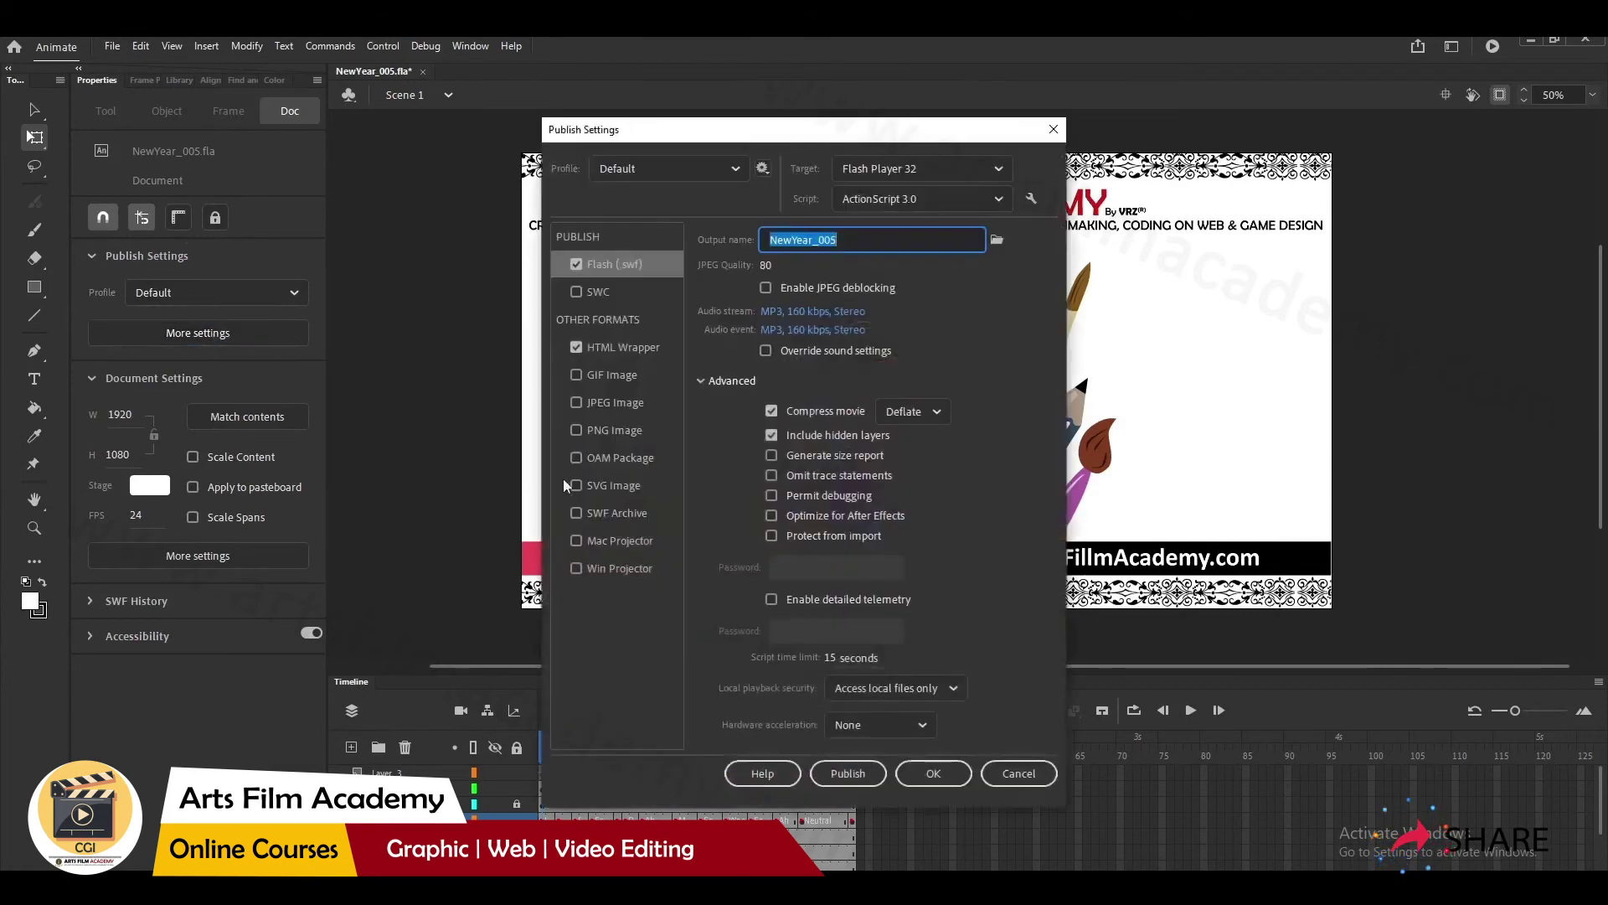
{"action": "left_click", "coordinate": [612, 264]}
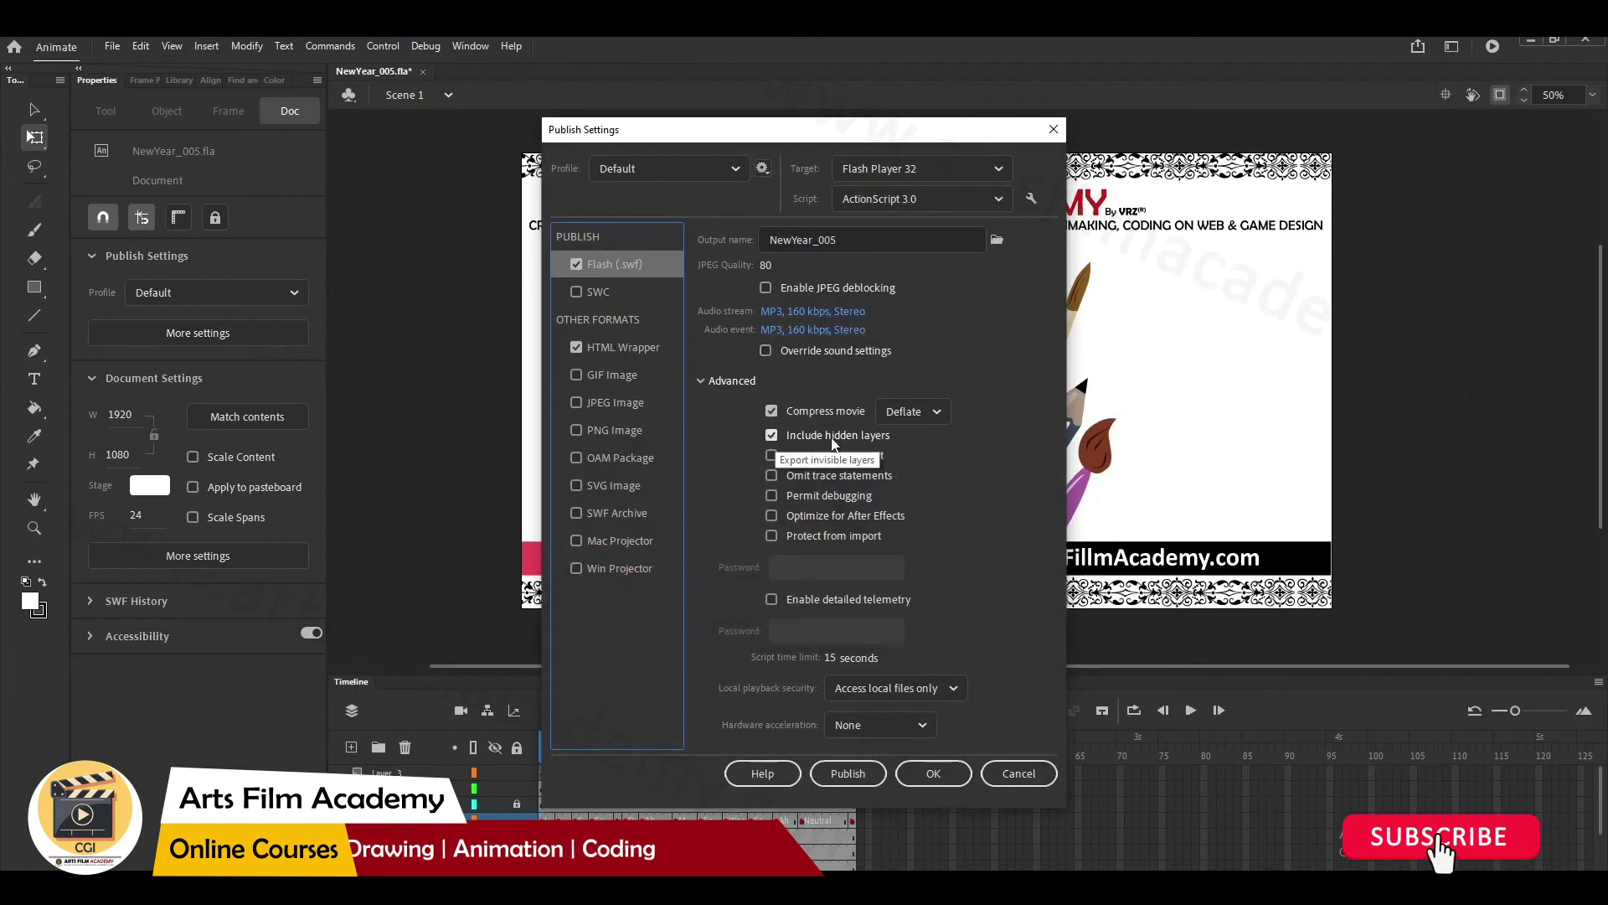
{"action": "left_click", "coordinate": [780, 435]}
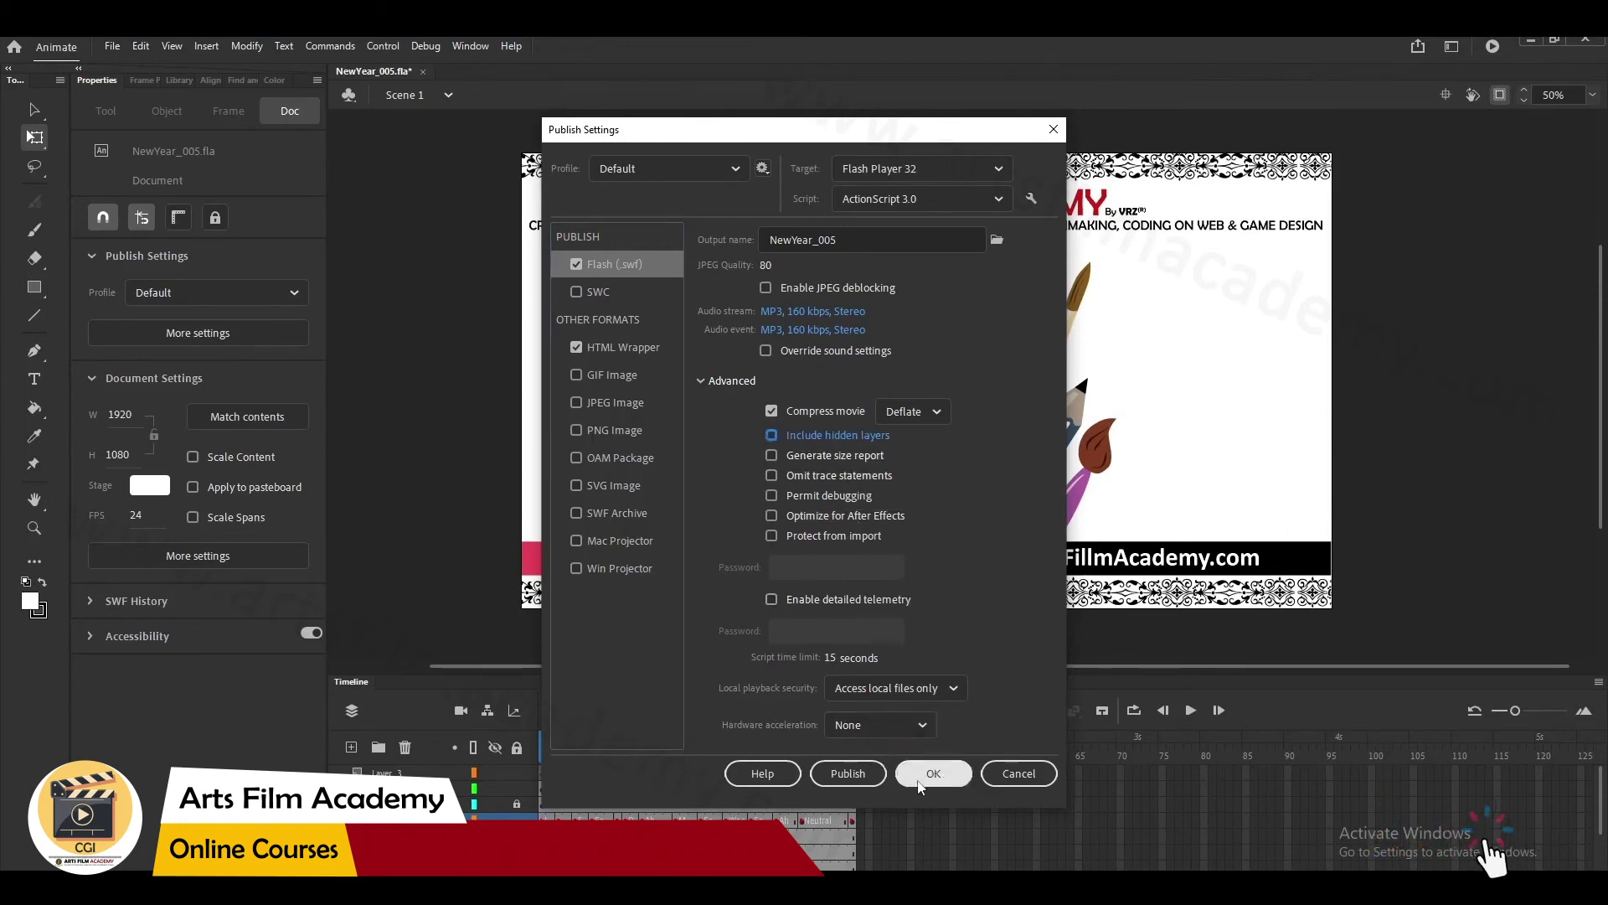
{"action": "left_click", "coordinate": [848, 774]}
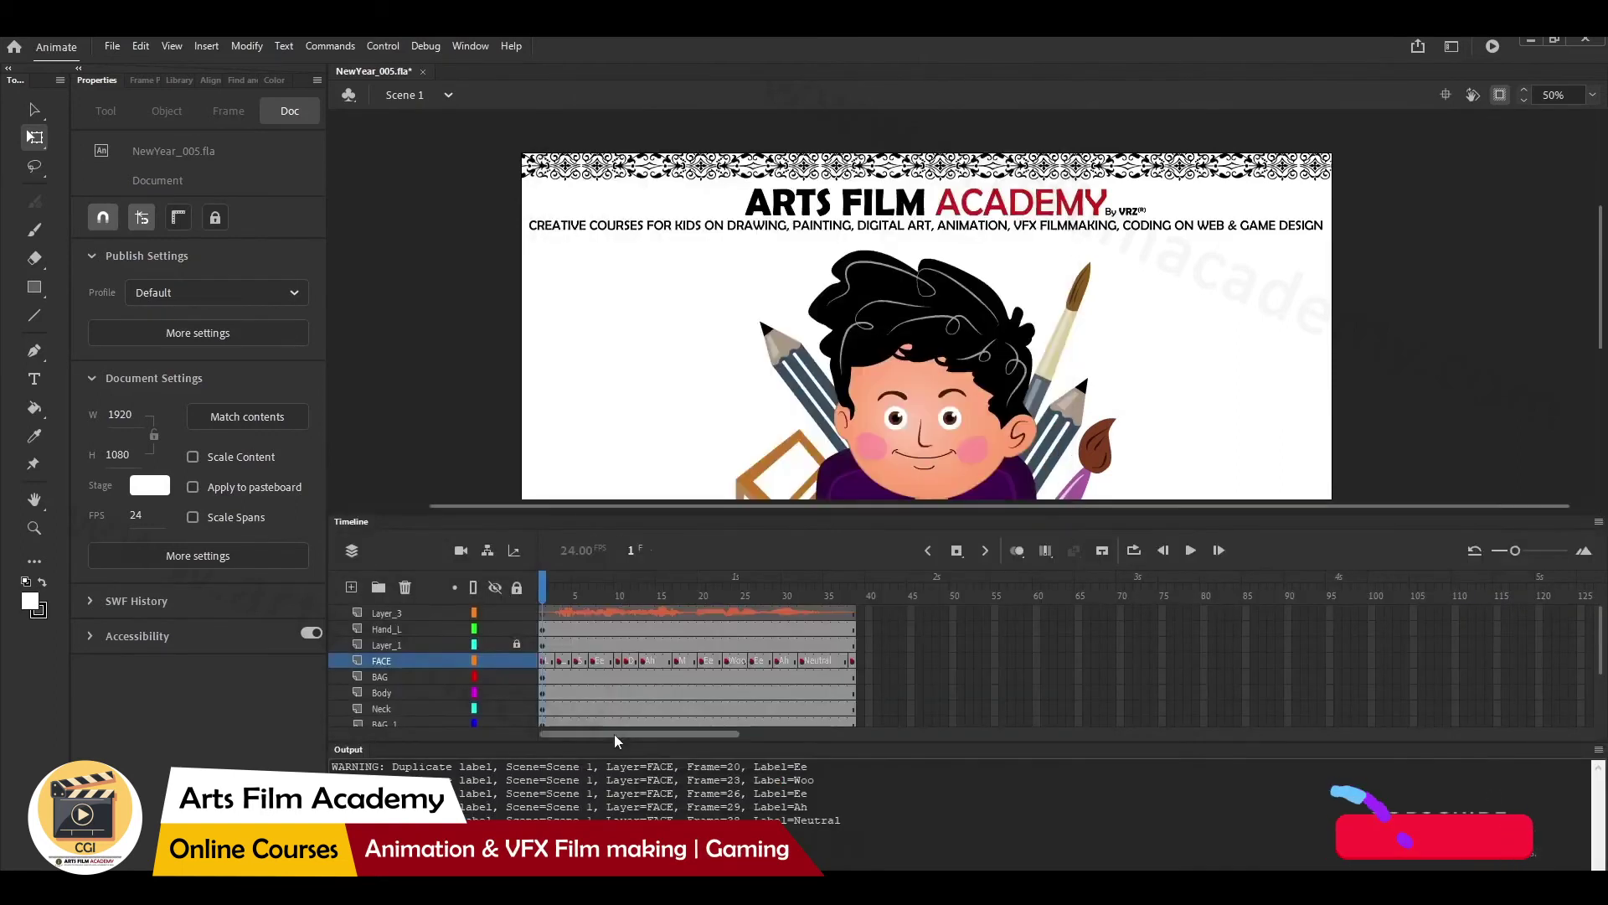
- Test the movie in the SWF preview and close the preview window
{"action": "key", "text": "ctrl+Return"}
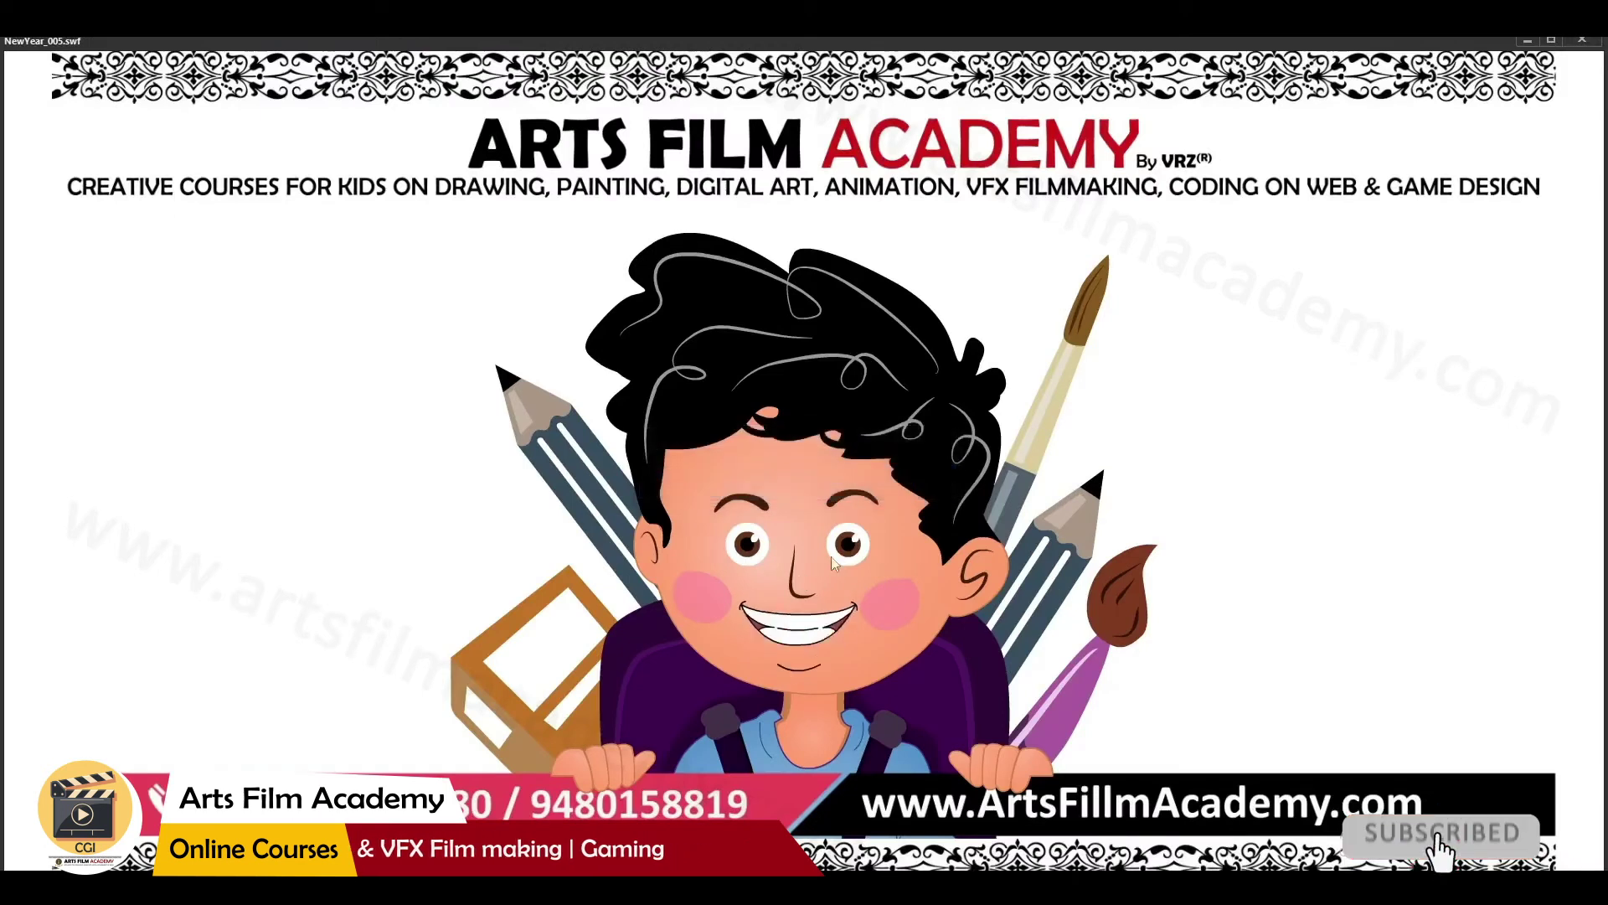
{"action": "left_click", "coordinate": [1583, 40]}
{"action": "left_click_drag", "start_coordinate": [1283, 297], "coordinate": [1241, 309]}
- Switch to the CHARACTER ANI folder in File Explorer and select the published NewYear_005 SWF file
{"action": "mouse_move", "coordinate": [811, 890]}
{"action": "left_click", "coordinate": [557, 825]}
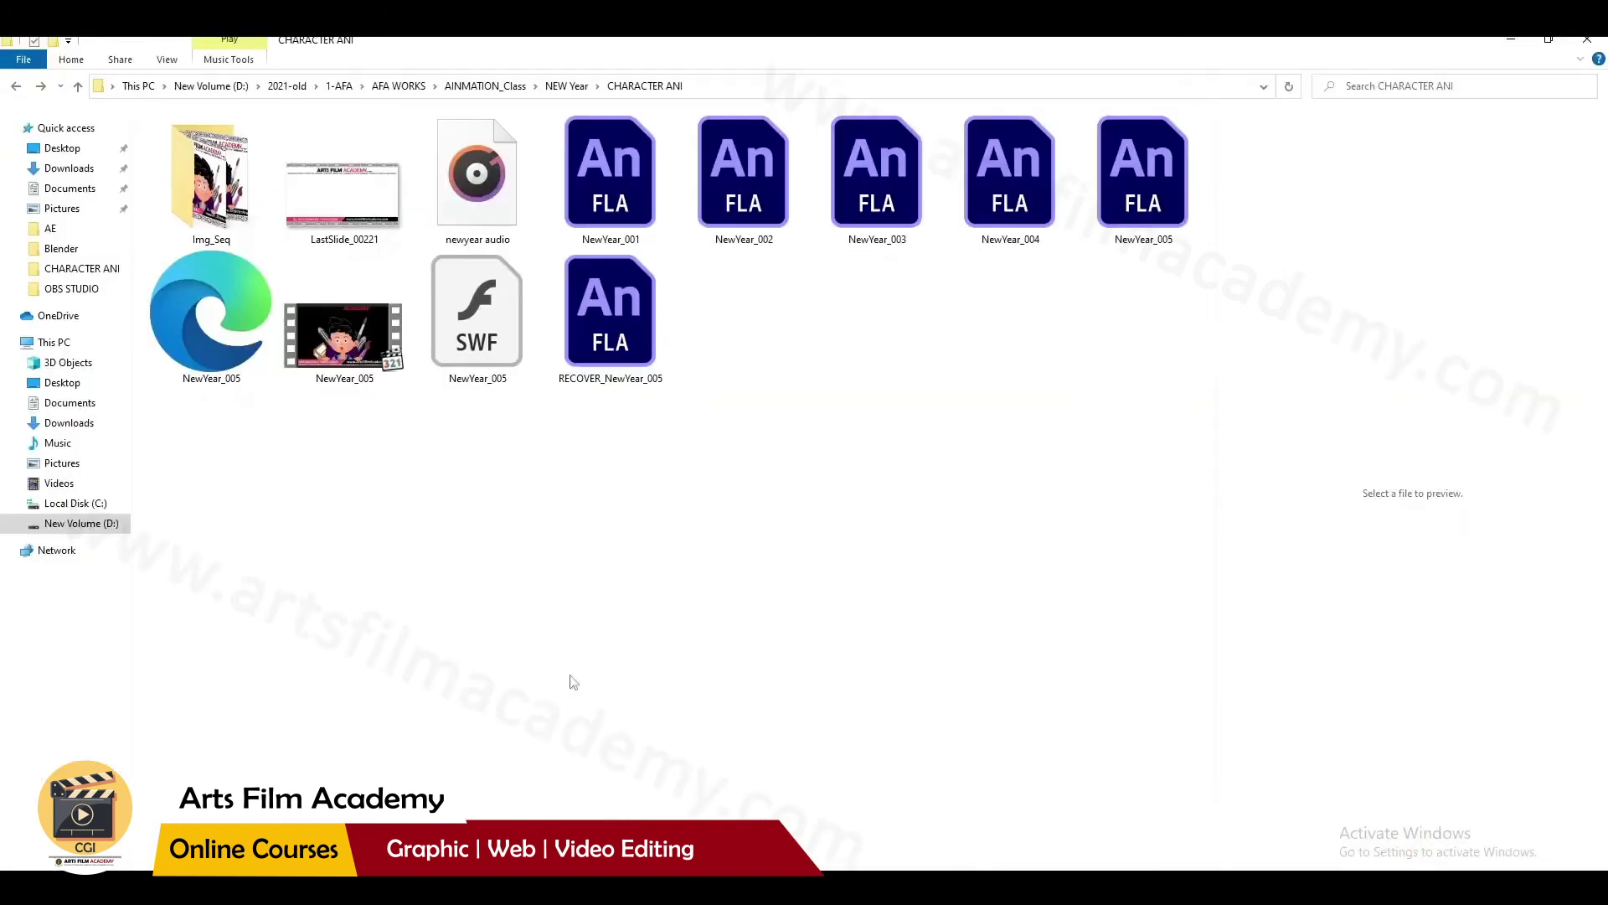
{"action": "left_click", "coordinate": [499, 364]}
{"action": "left_click_drag", "start_coordinate": [496, 352], "coordinate": [519, 468]}
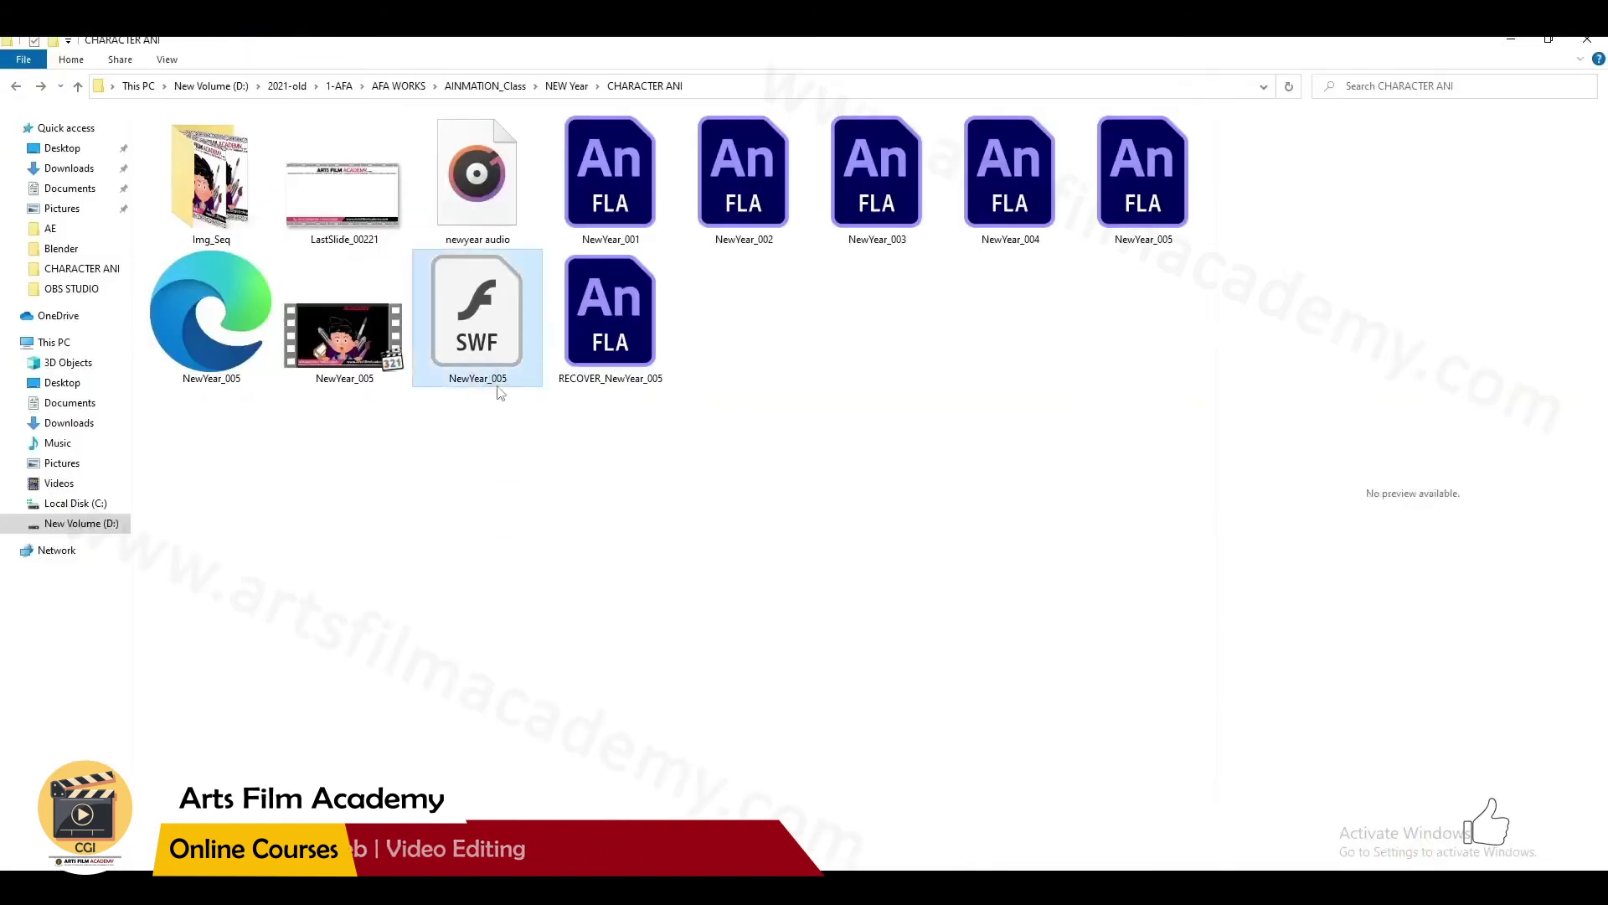
{"action": "left_click_drag", "start_coordinate": [496, 377], "coordinate": [540, 518]}
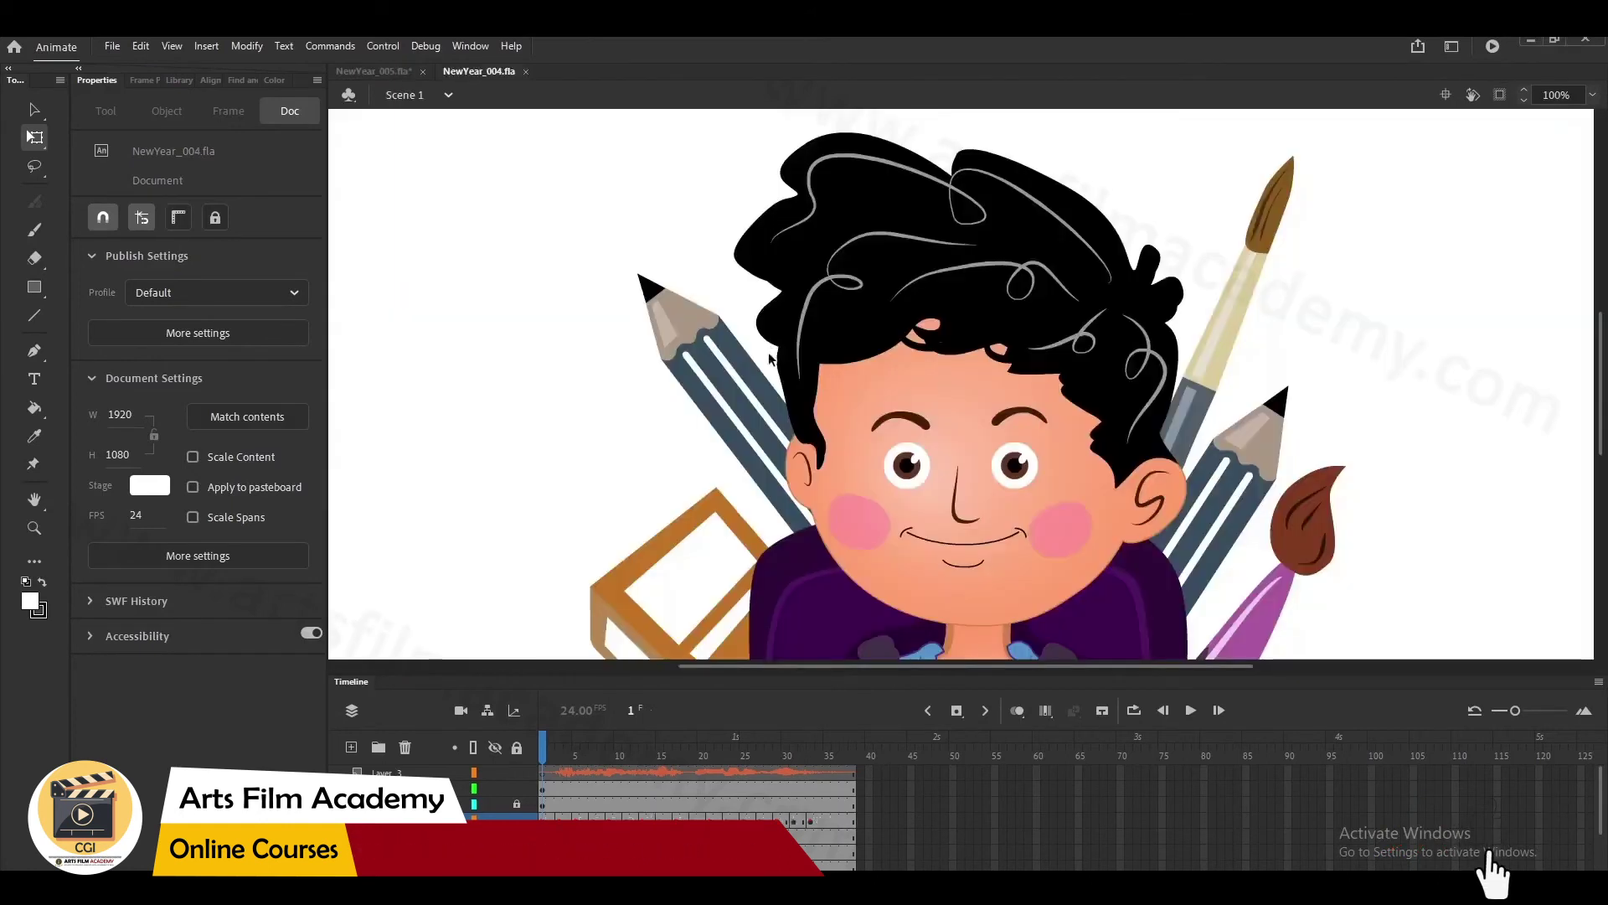
- Export the entire NewYear_004 movie as a QuickTime video at 1920 × 1080 px with the Default (Animate) preset
{"action": "scroll", "coordinate": [1377, 337], "scroll_direction": "down", "scroll_amount": 3}
{"action": "left_click_drag", "start_coordinate": [1508, 377], "coordinate": [1277, 388]}
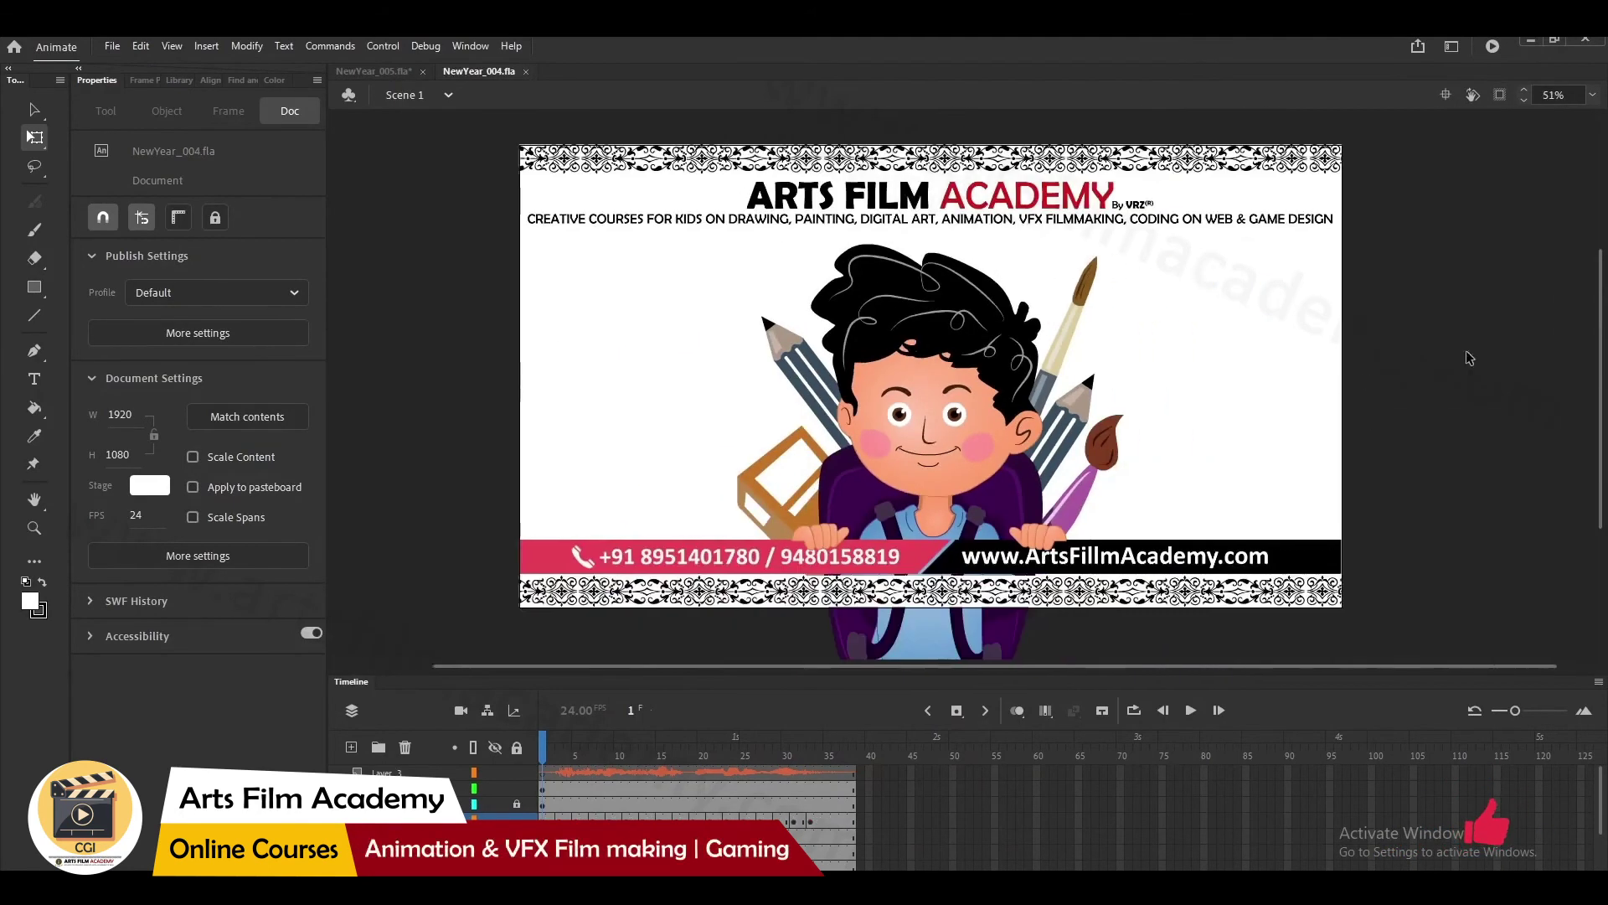
{"action": "left_click", "coordinate": [112, 48]}
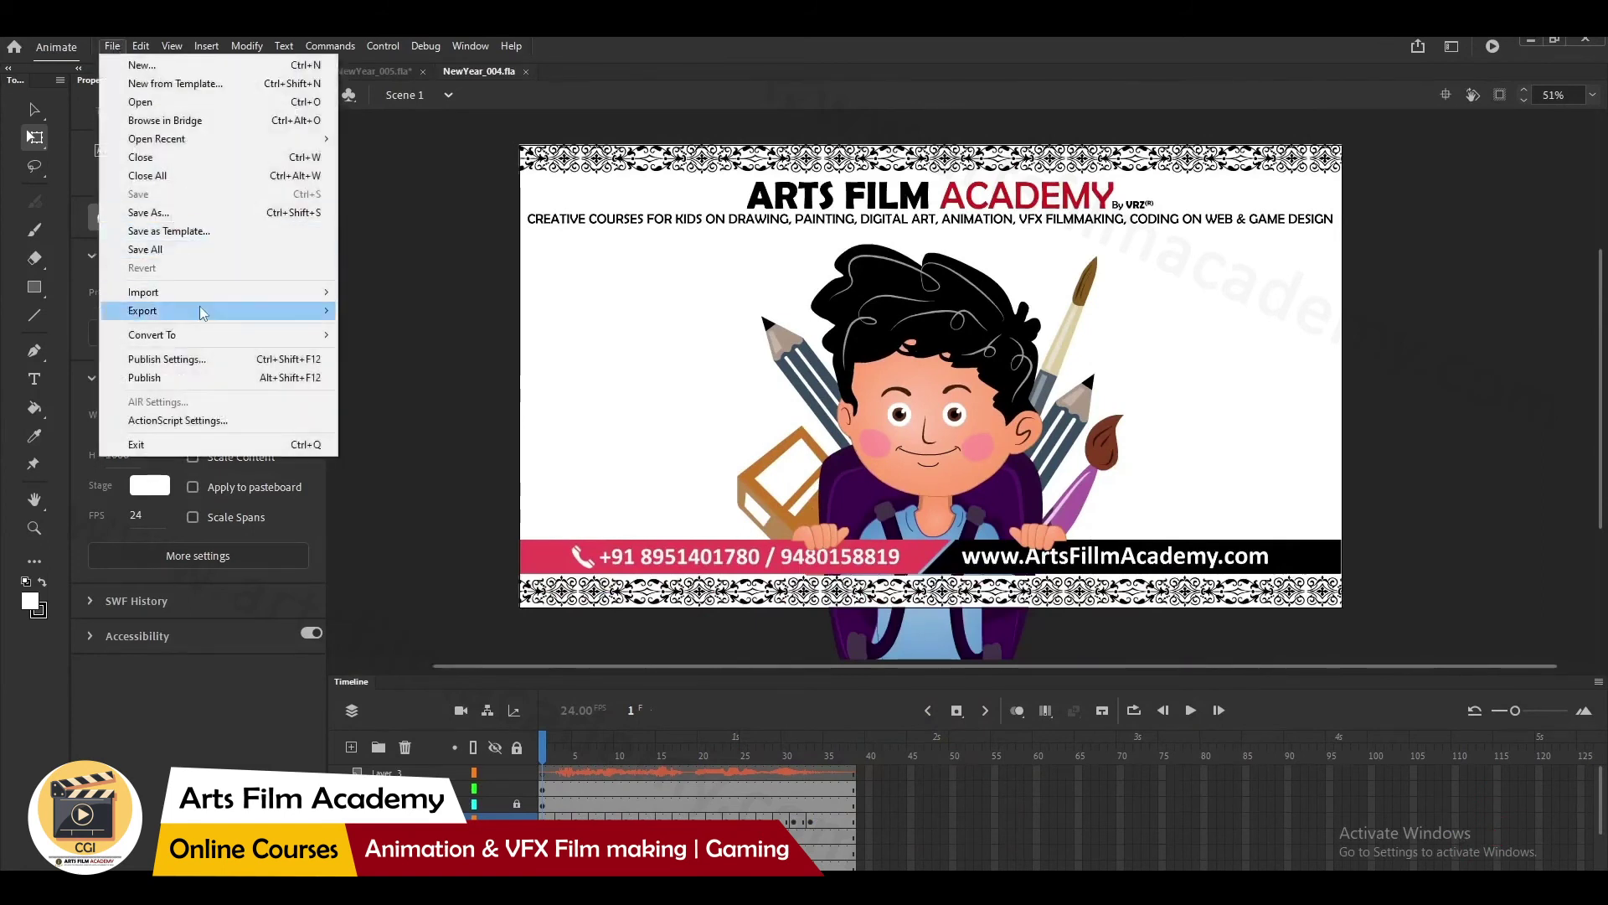
{"action": "mouse_move", "coordinate": [204, 310]}
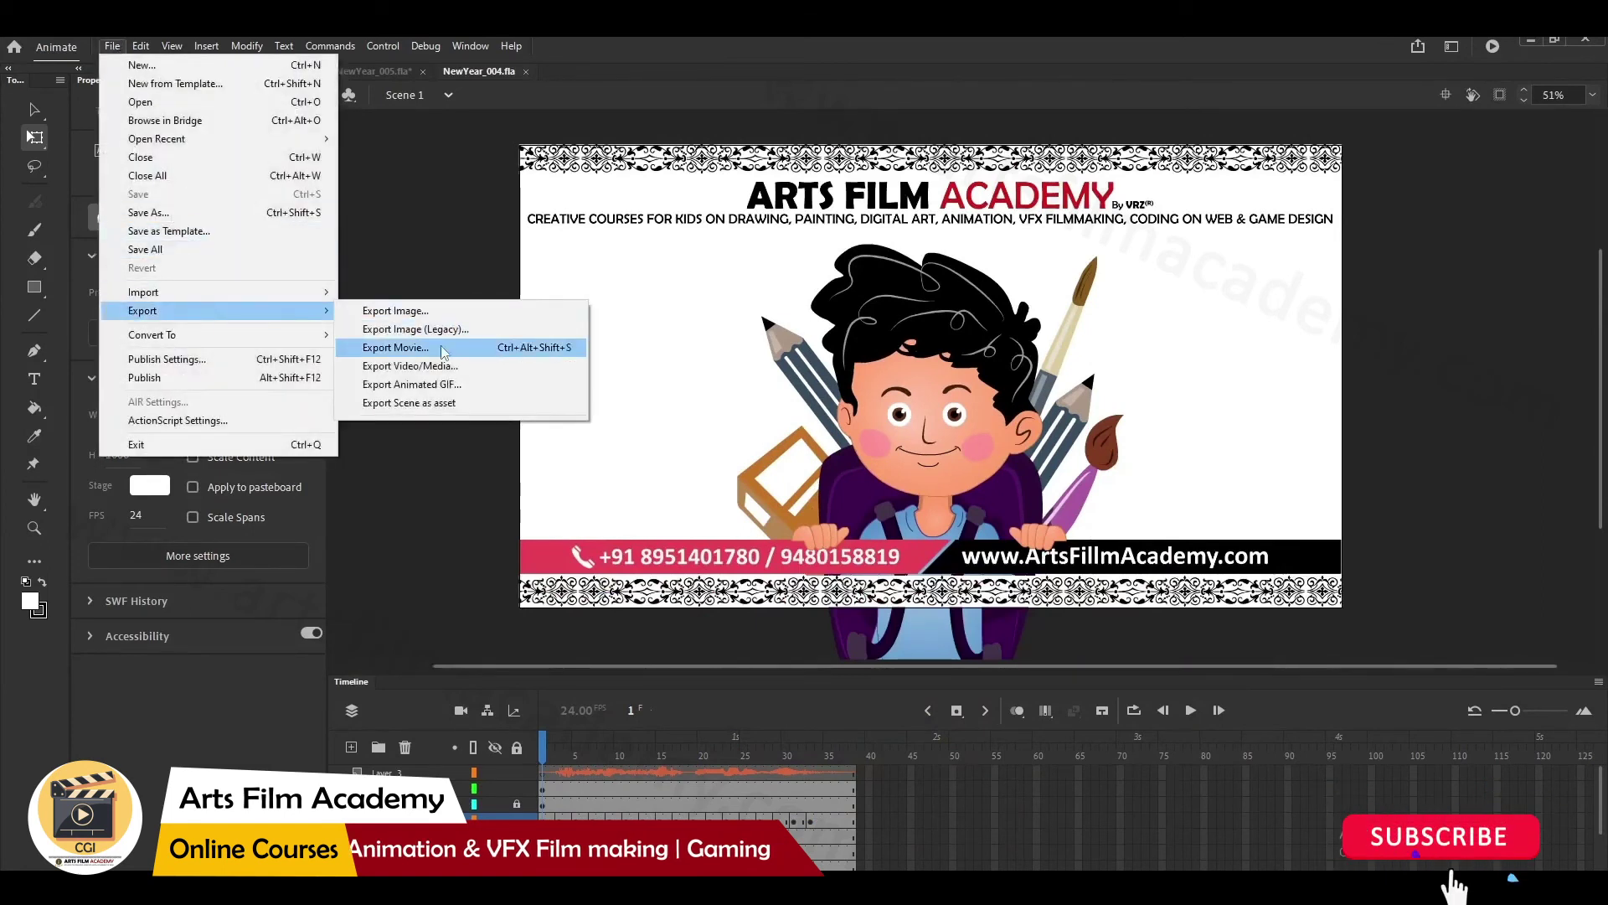
{"action": "left_click", "coordinate": [451, 373]}
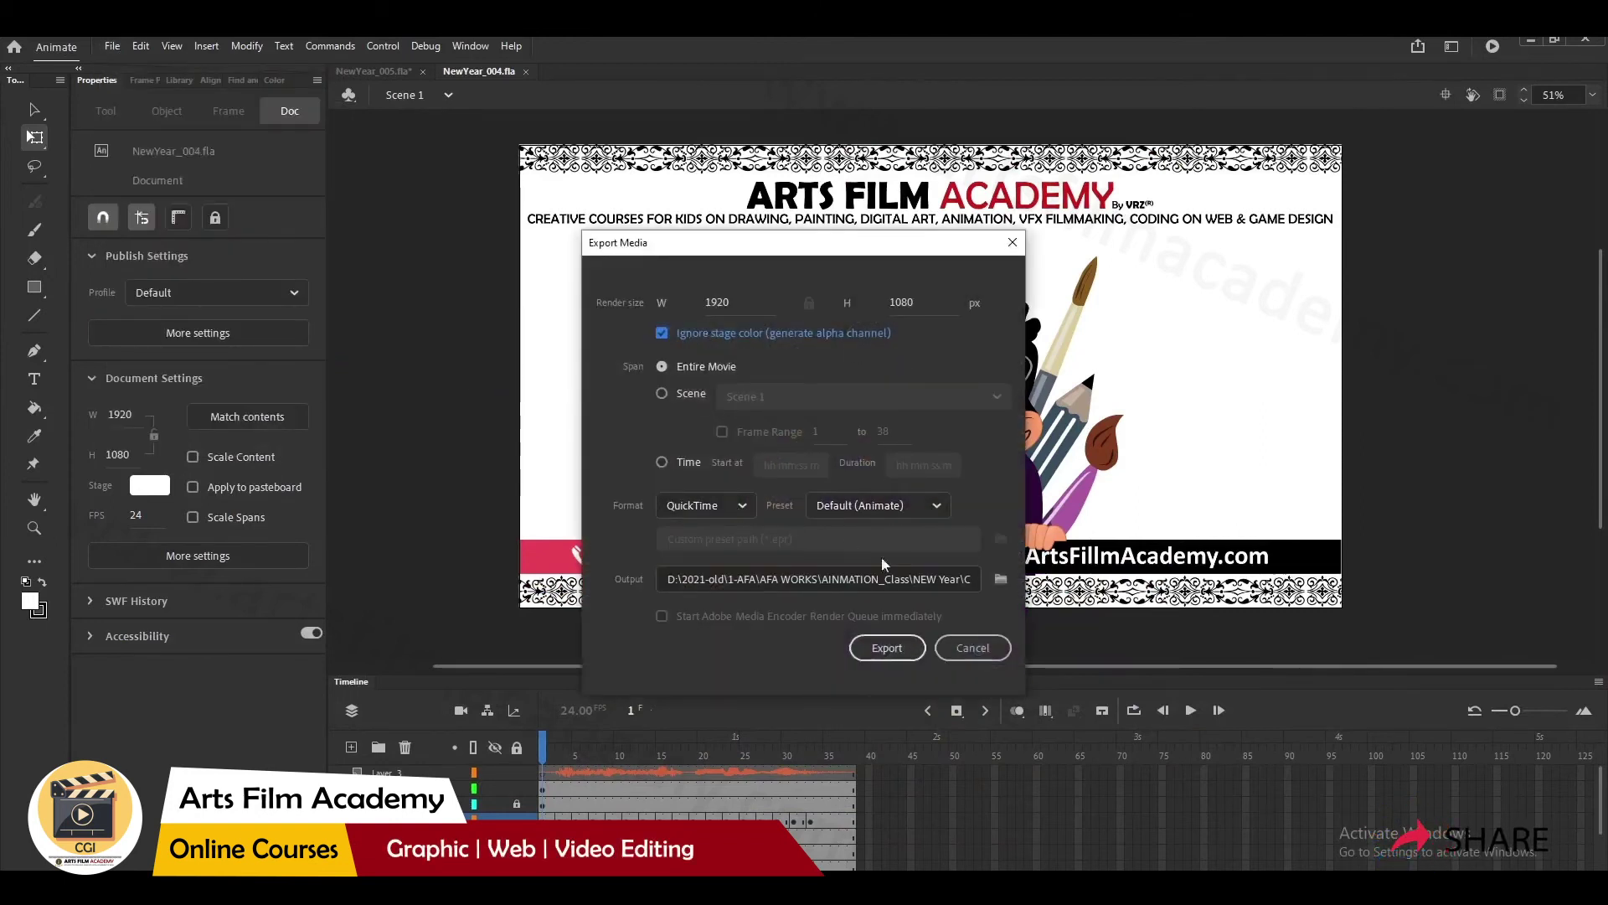
{"action": "left_click", "coordinate": [727, 506]}
{"action": "scroll", "coordinate": [797, 344], "scroll_direction": "up", "scroll_amount": 5}
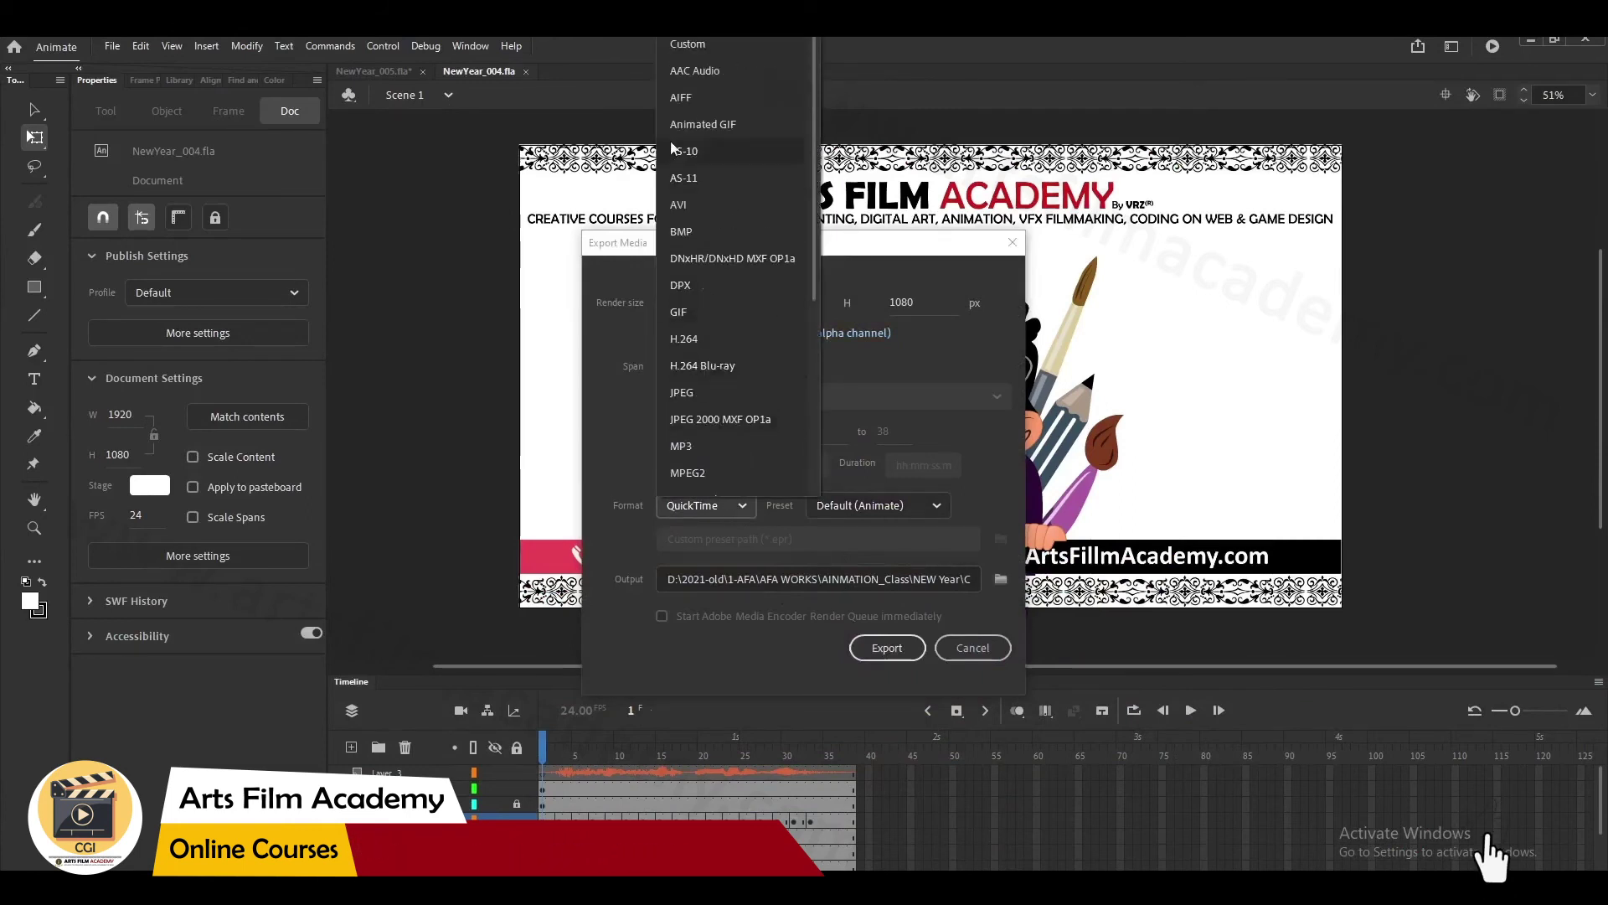
{"action": "scroll", "coordinate": [718, 371], "scroll_direction": "down", "scroll_amount": 2}
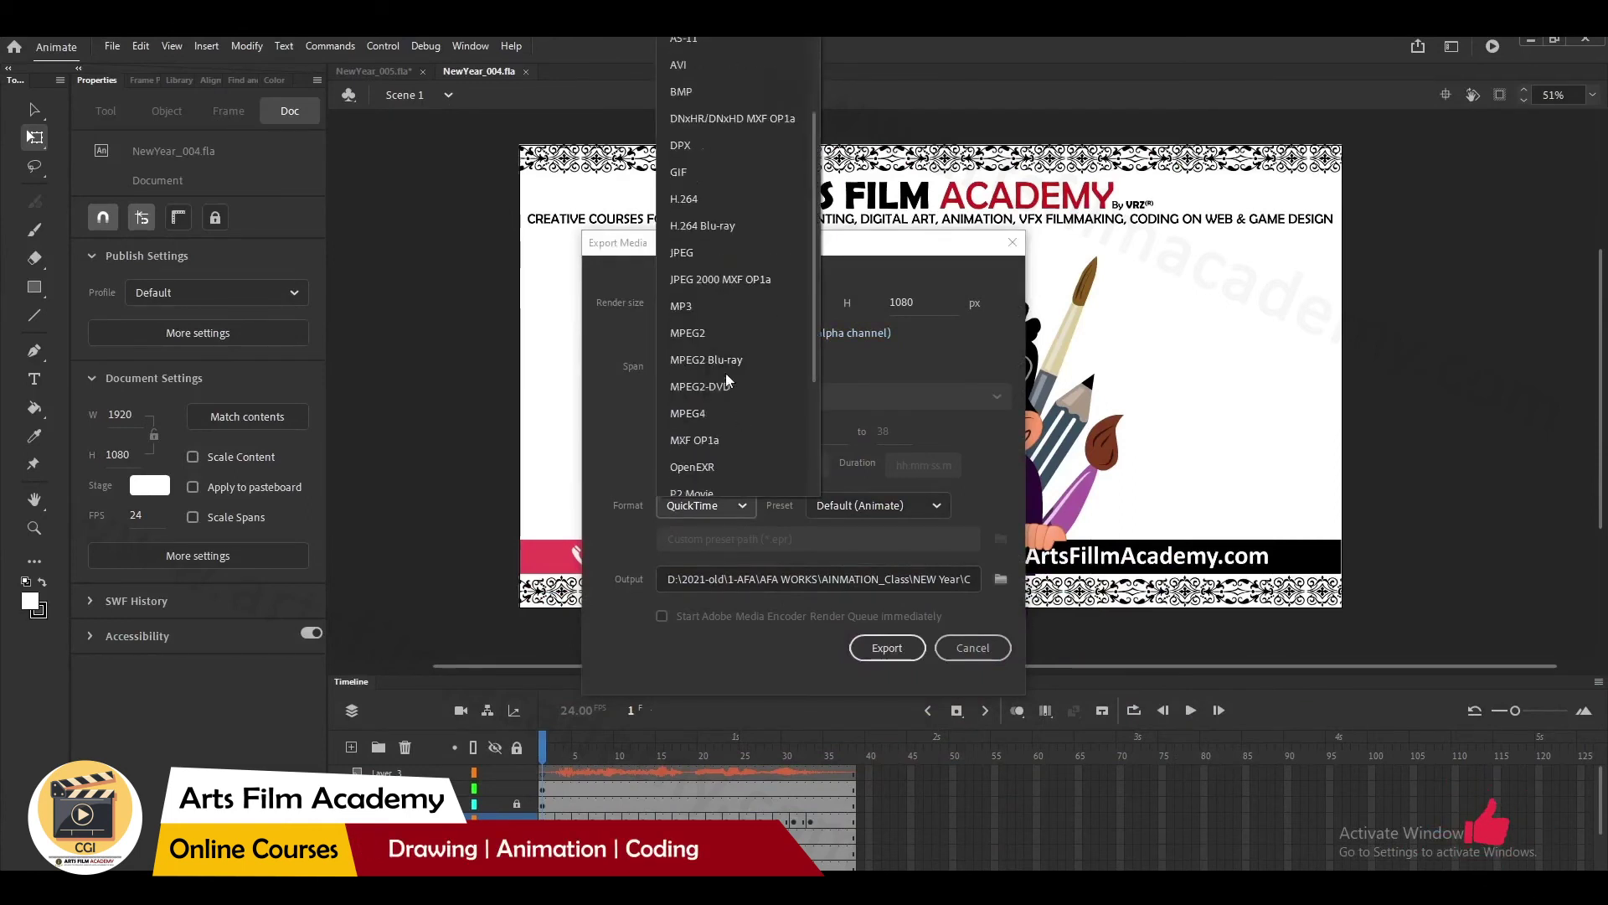
{"action": "scroll", "coordinate": [720, 252], "scroll_direction": "down", "scroll_amount": 2}
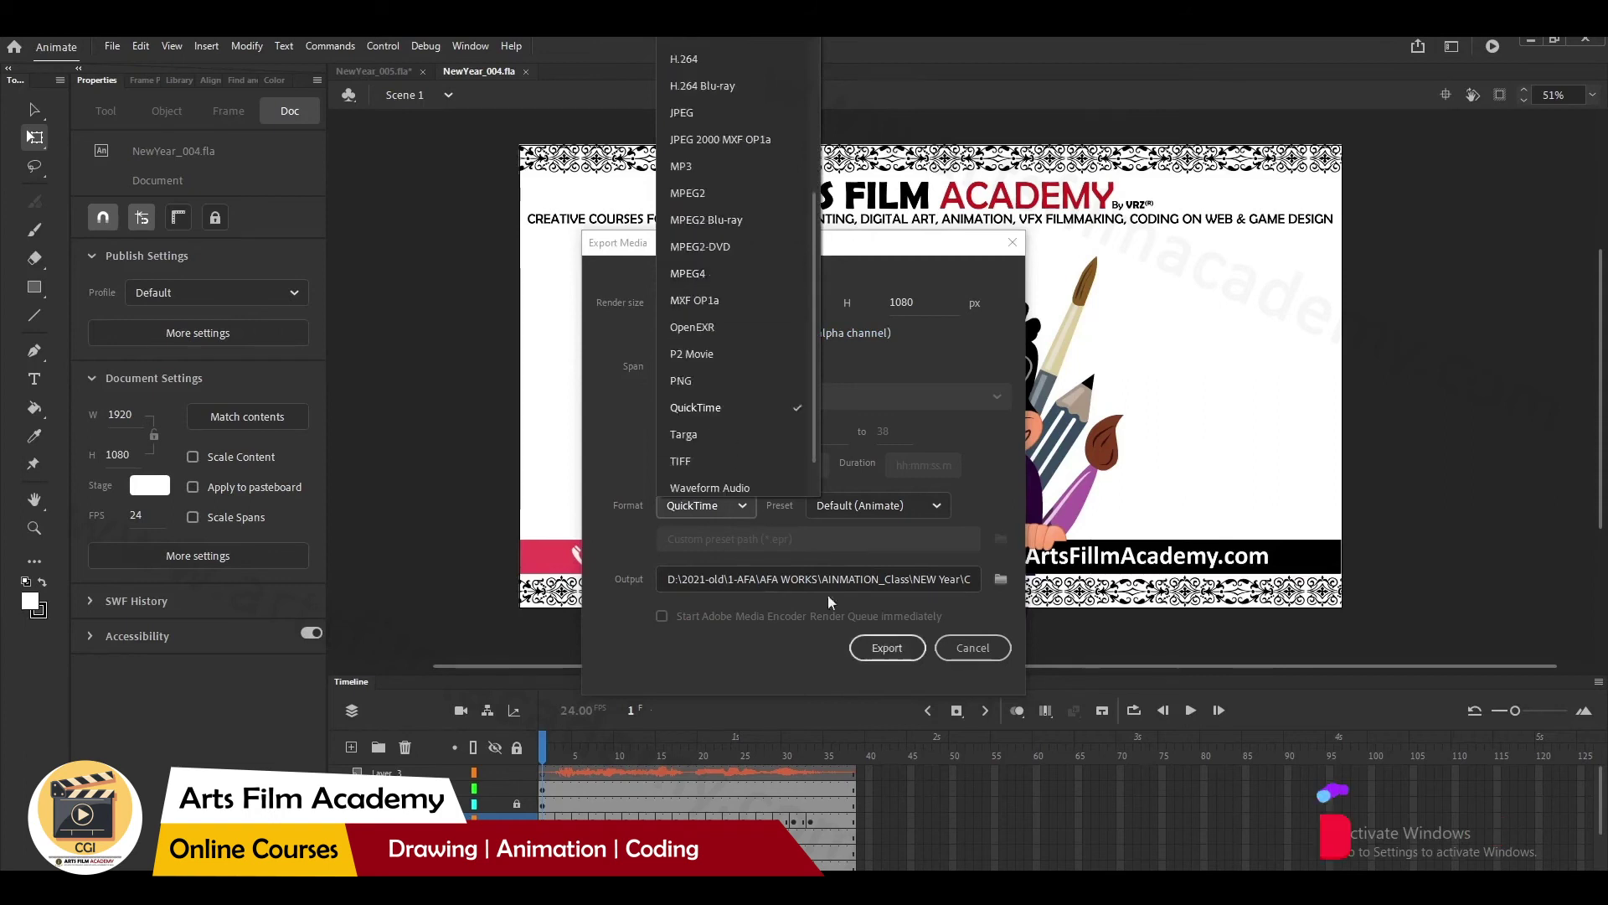
{"action": "left_click", "coordinate": [884, 648]}
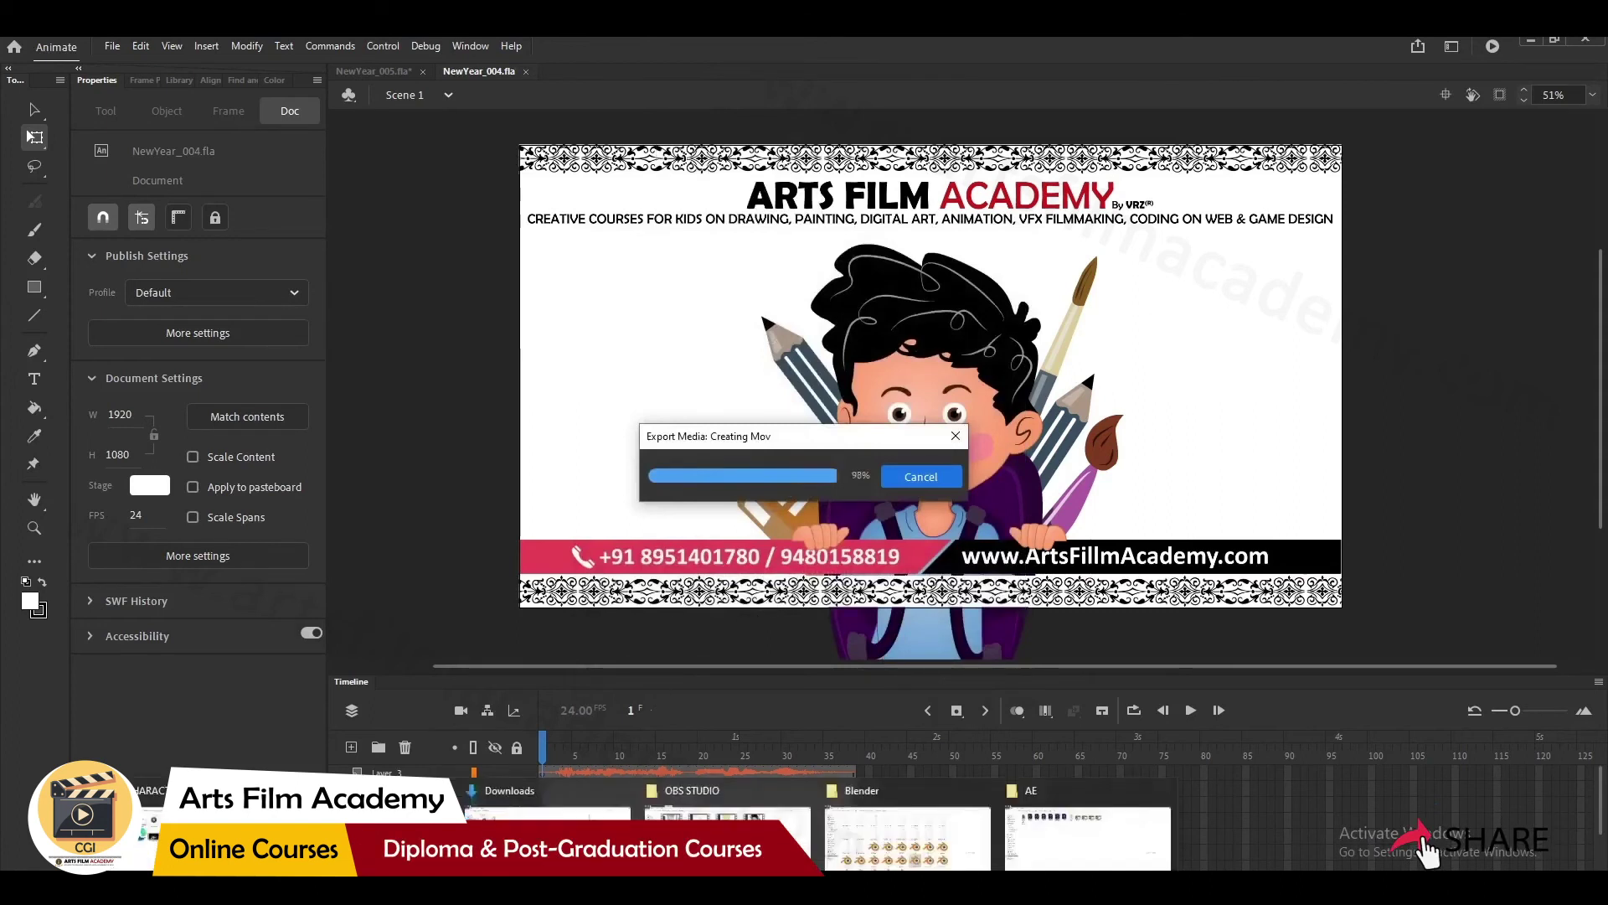
- Switch to the CHARACTER ANI folder in File Explorer and select the exported NewYear_004 video to preview it
{"action": "left_click", "coordinate": [965, 521]}
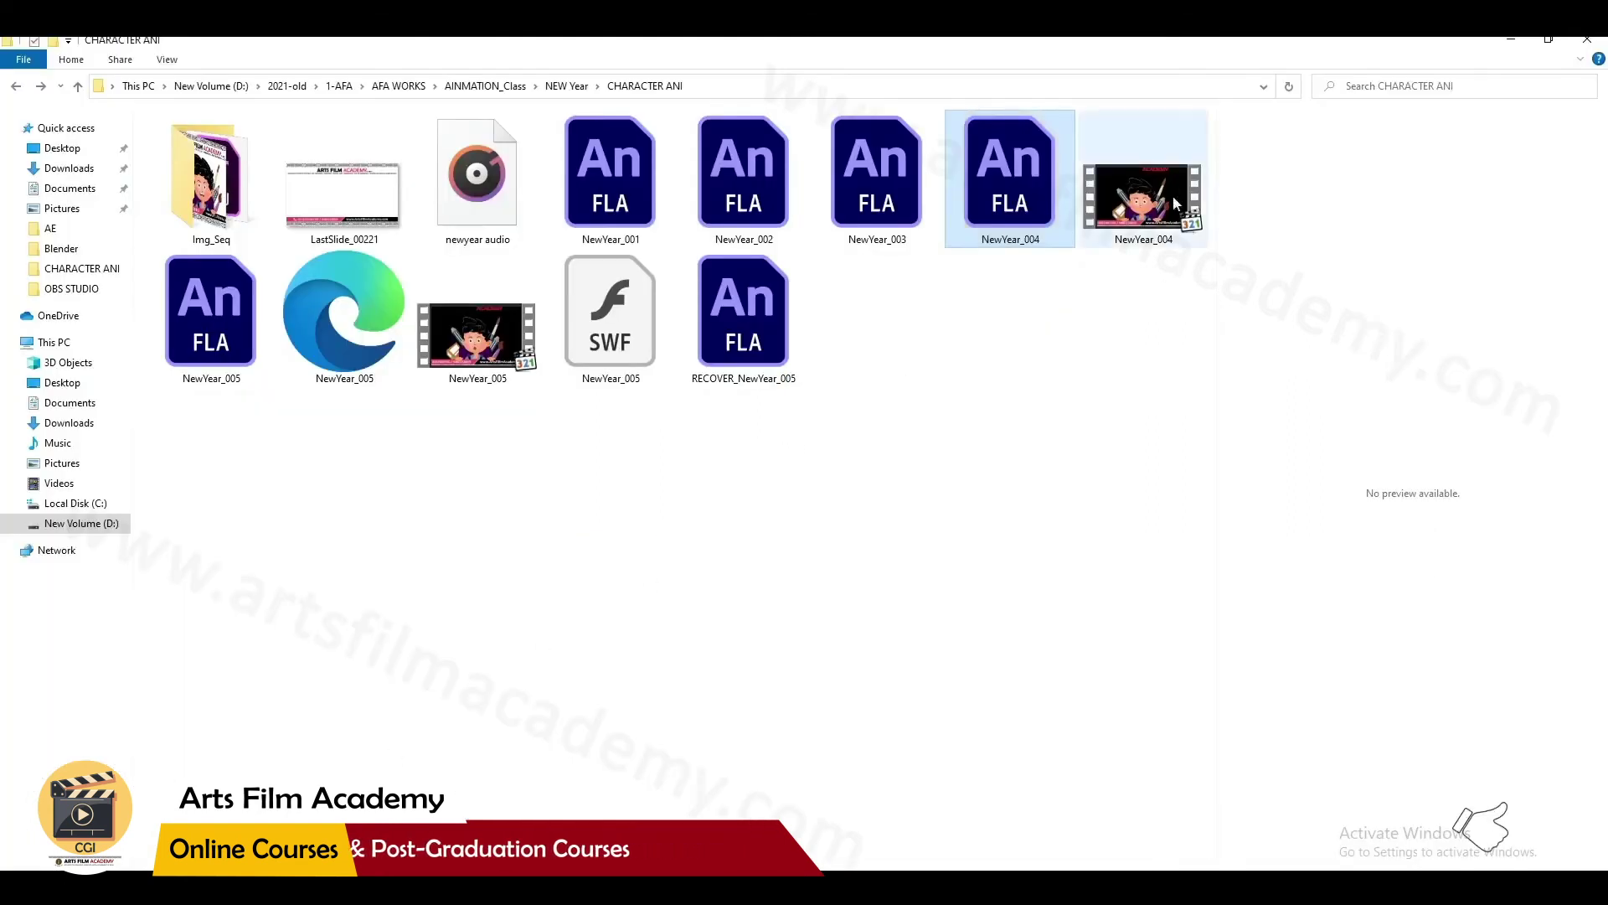
{"action": "left_click", "coordinate": [1168, 200]}
{"action": "left_click_drag", "start_coordinate": [1150, 245], "coordinate": [1139, 318]}
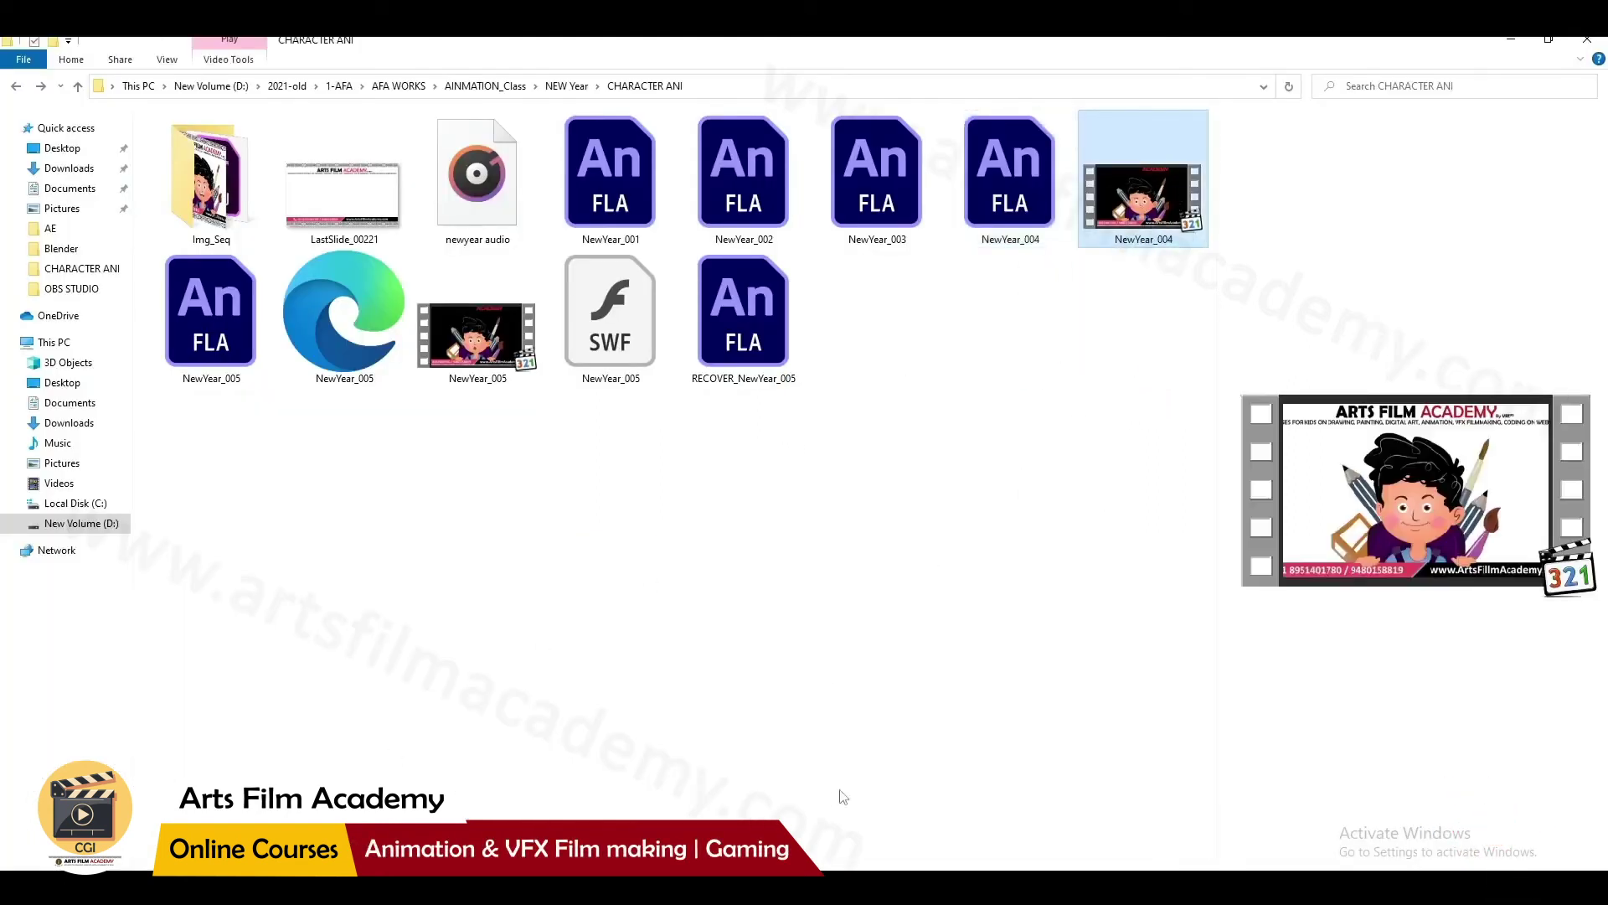